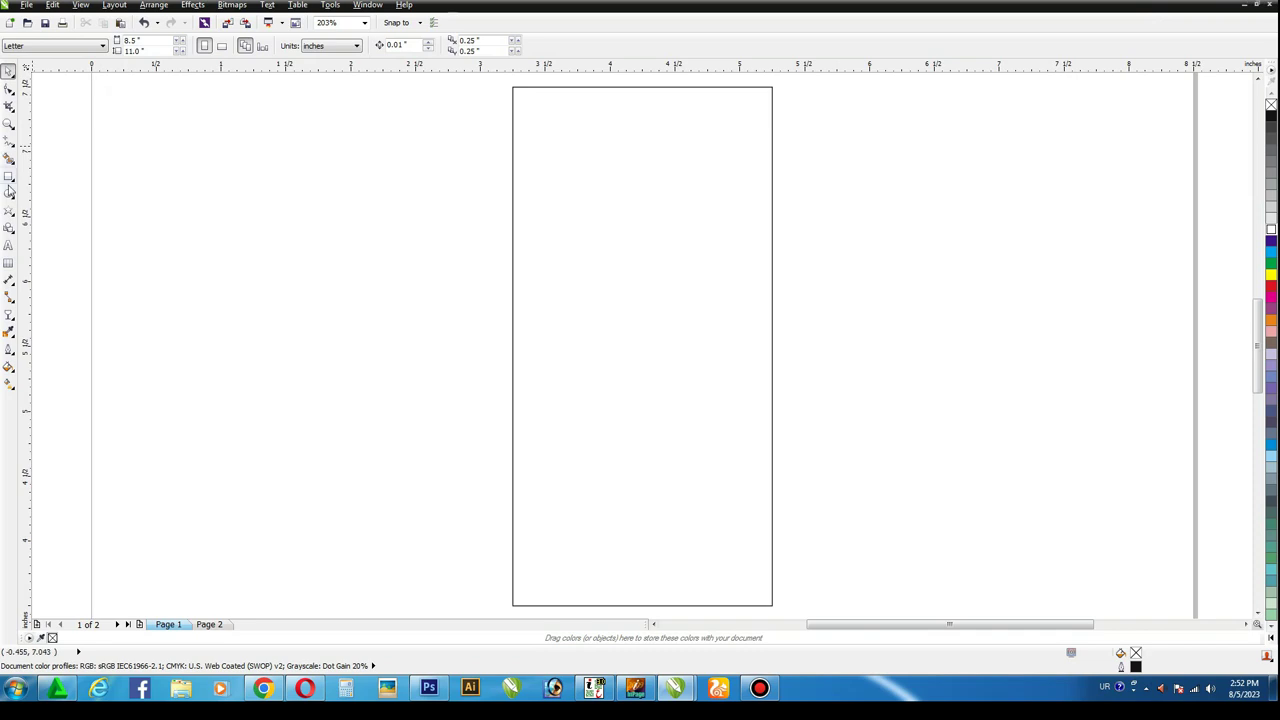
Step: Draw a four-sided polygon about 1.04 inches wide inside the upper part of the rectangle
left_click(12, 215)
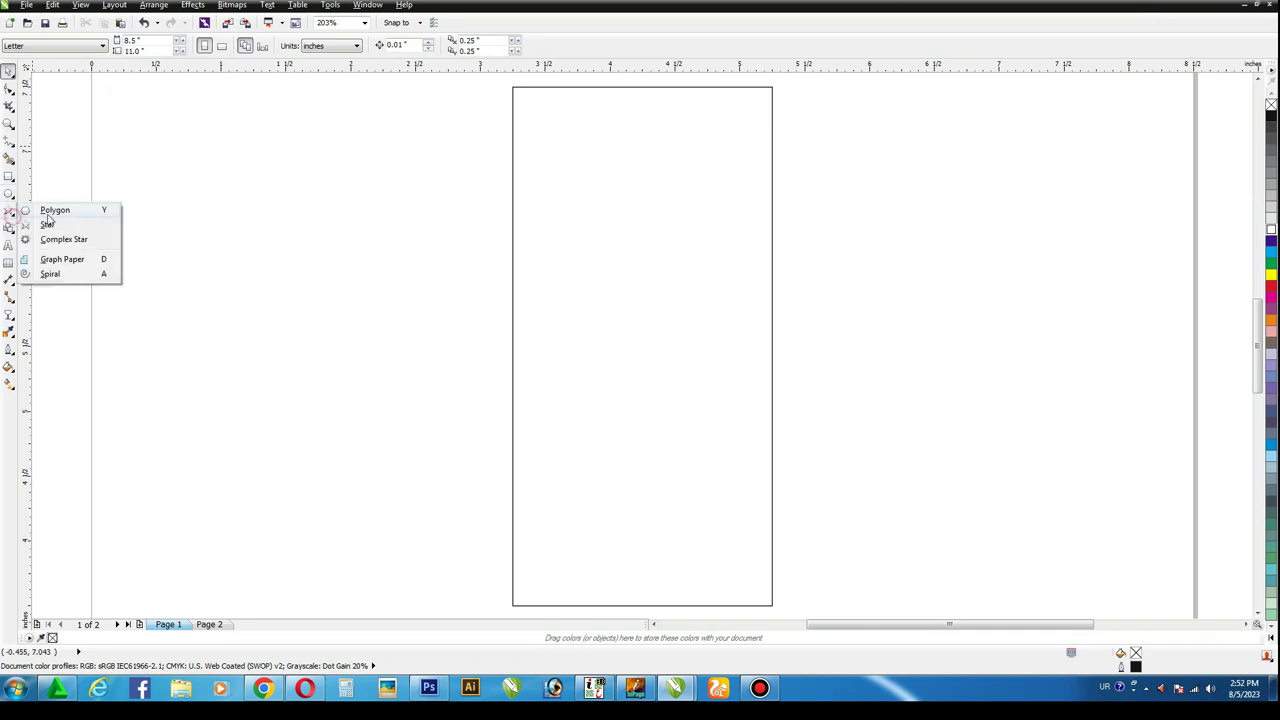
left_click(55, 211)
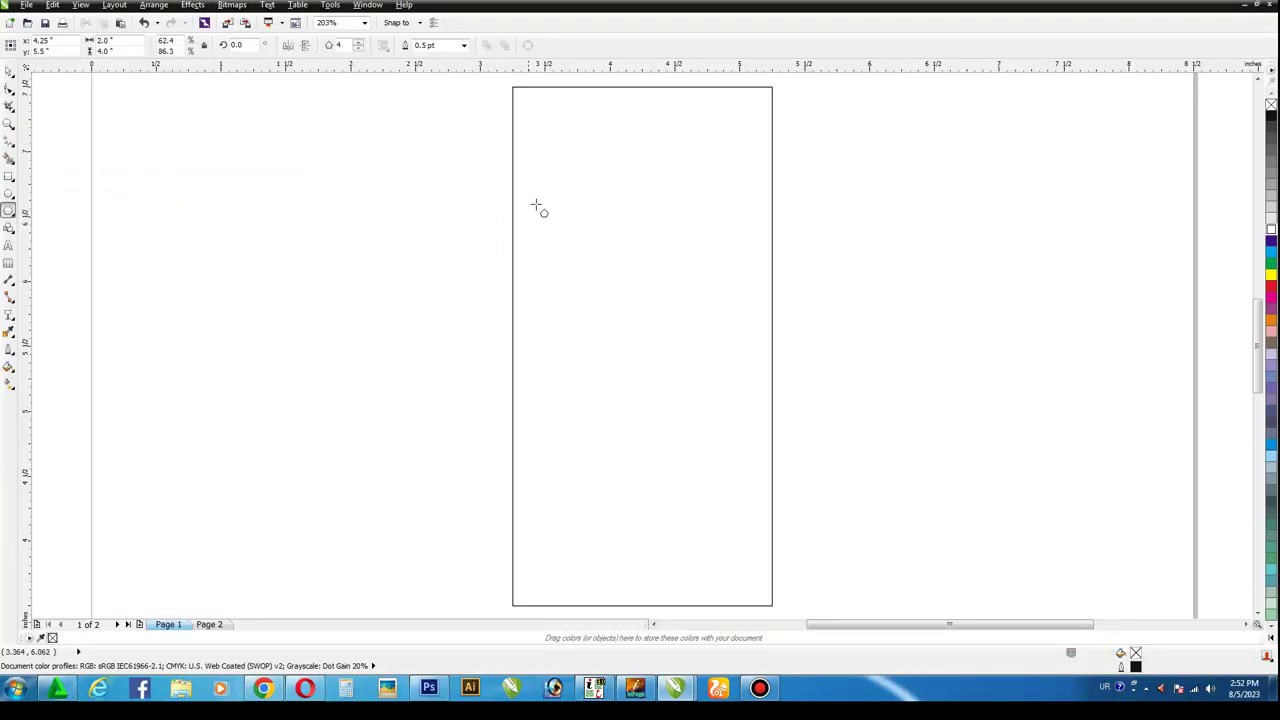
left_click_drag(541, 177, 684, 320)
left_click(9, 72)
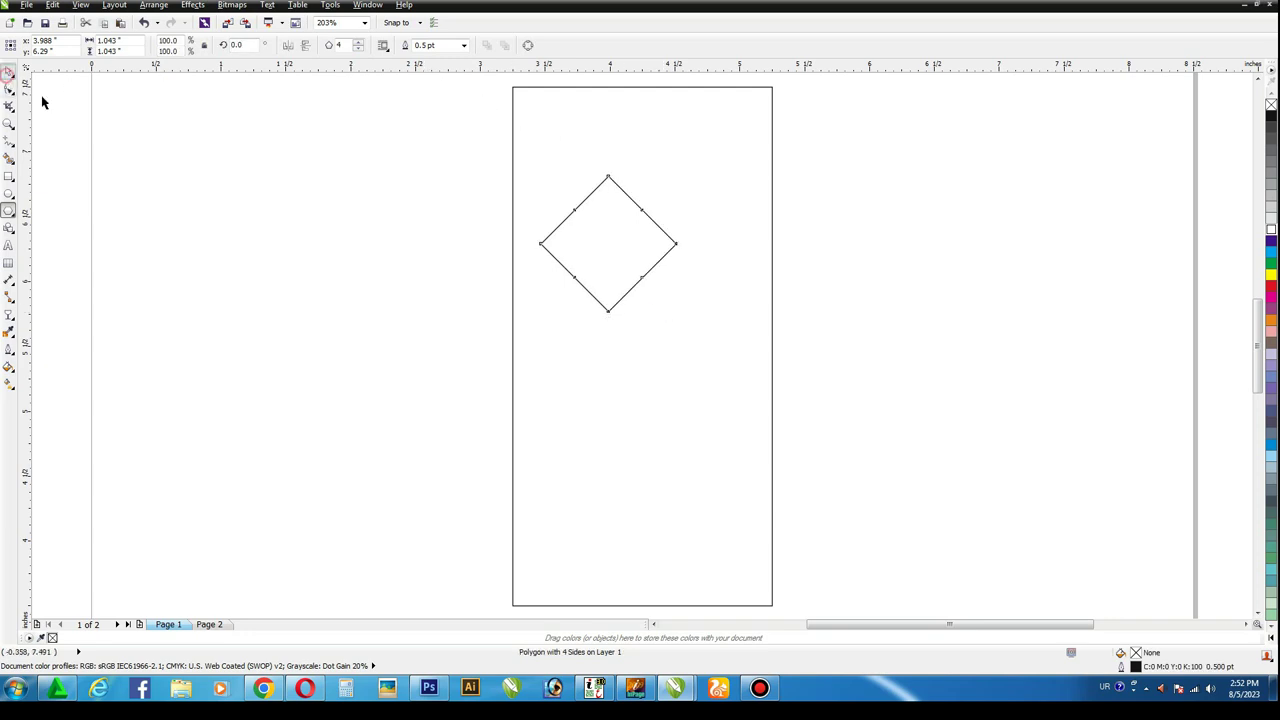
Step: Centre the diamond on the rectangle's top edge and scale it down to about 0.886 inches
double_click(1257, 79)
left_click_drag(605, 355, 638, 198)
left_click_drag(712, 129, 700, 140)
left_click(845, 148)
left_click(666, 180)
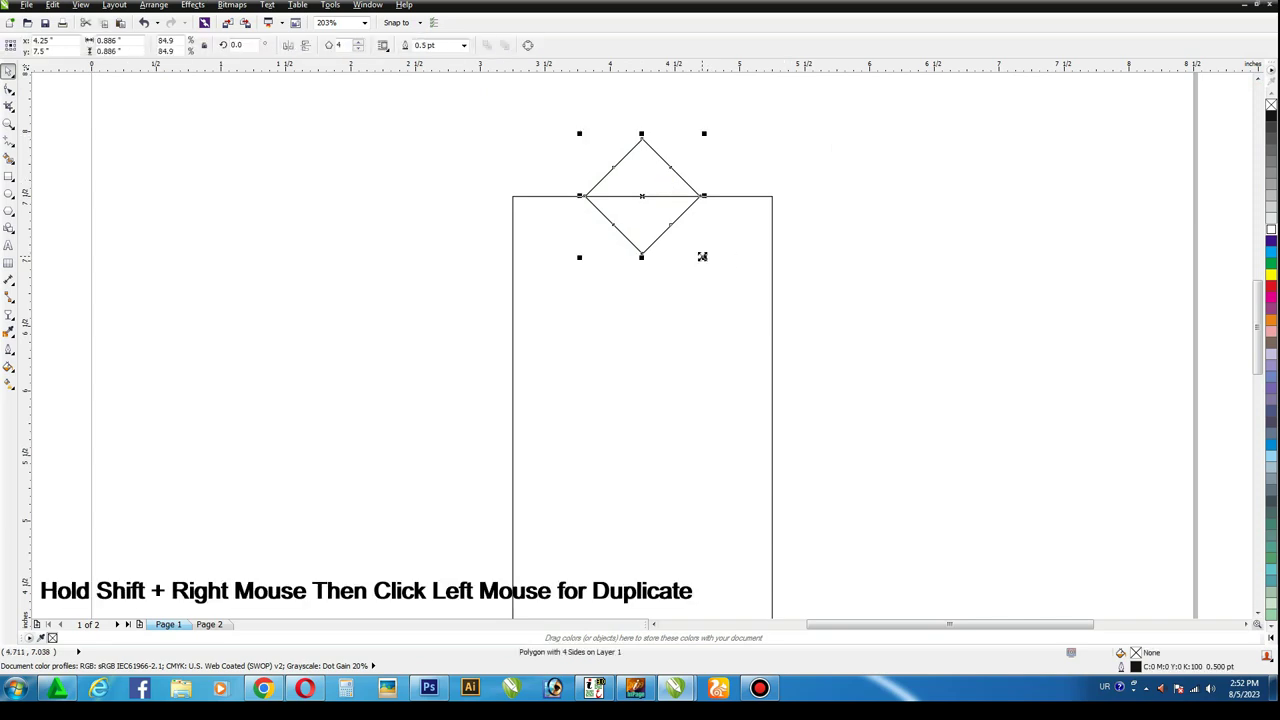
Step: Duplicate the diamond concentrically, enlarging the copy to the full width of the rectangle
left_click_drag(700, 257, 773, 330)
left_click(830, 302)
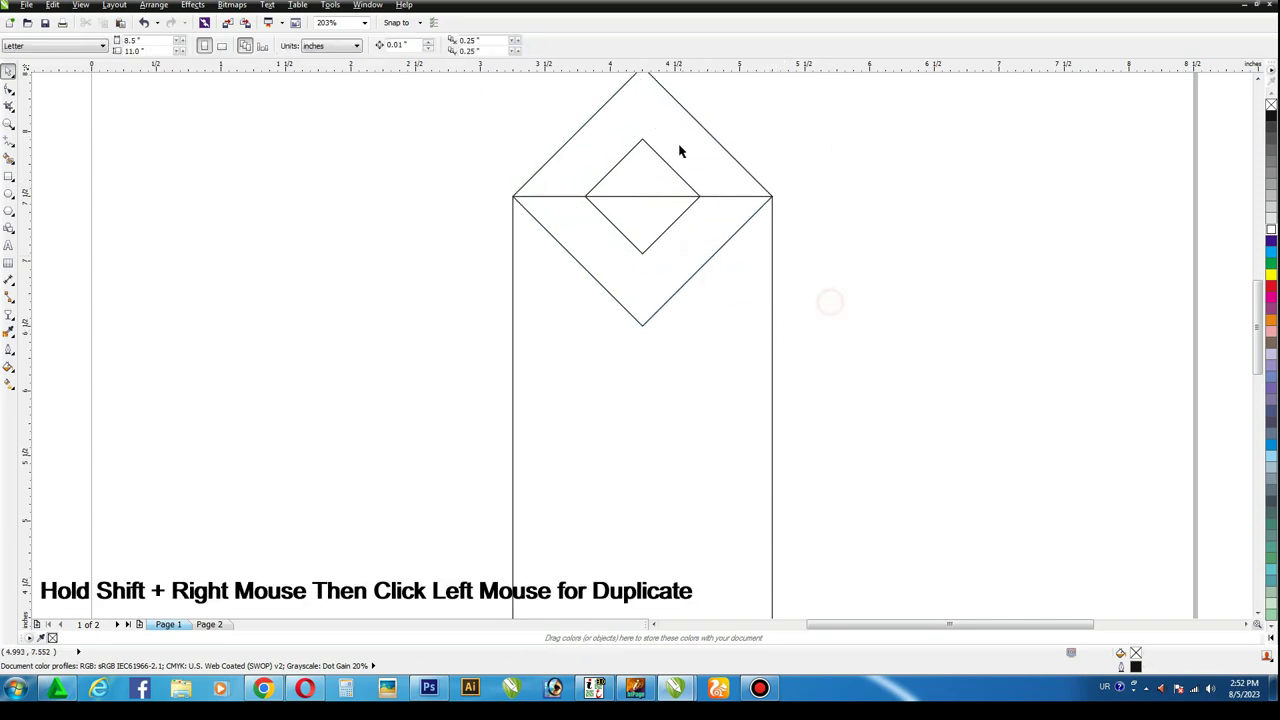
left_click(654, 152)
left_click(681, 341, "shift")
left_click(881, 312)
Step: Create two larger, closely spaced concentric diamond copies extending past the rectangle, the outermost about 4.21 inches wide
left_click(735, 165)
left_click_drag(773, 328, 931, 471)
right_click(893, 492)
left_click(932, 372)
left_click(851, 228)
left_click(963, 349)
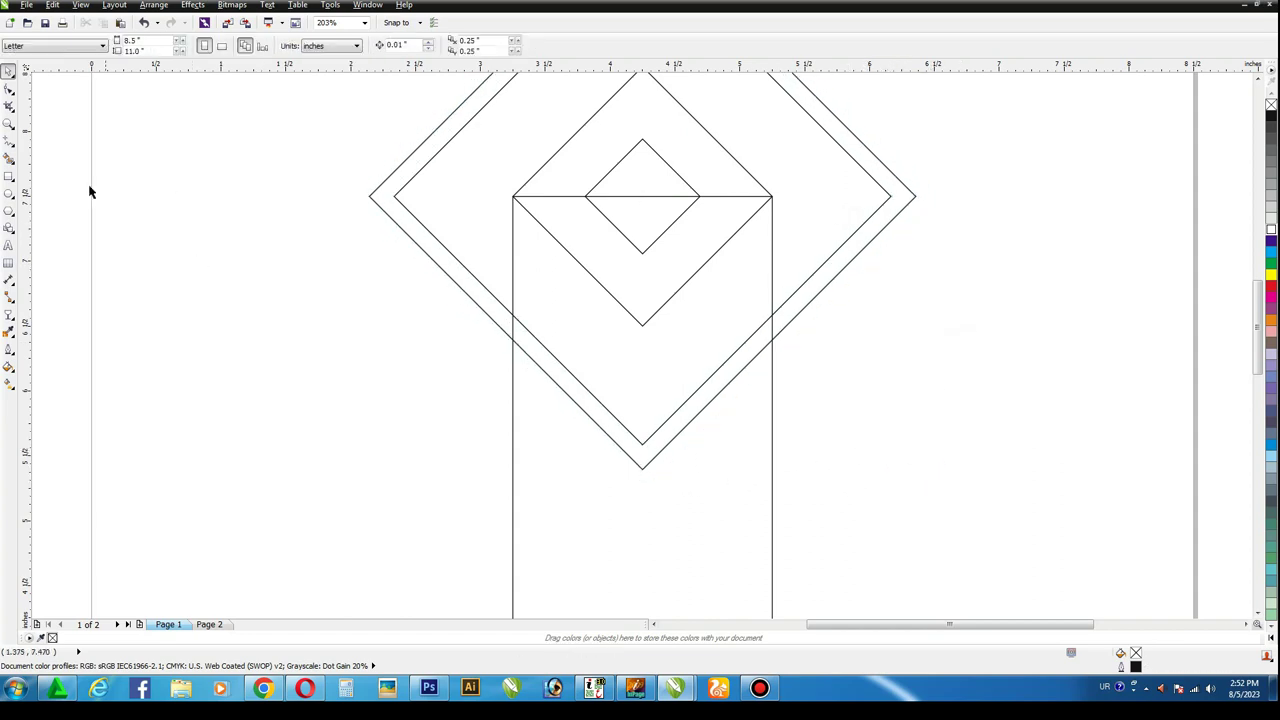
Step: Use Smart Fill to turn the triangle and three chevron regions inside the rectangle into separate blue-grey shapes
left_click(9, 158)
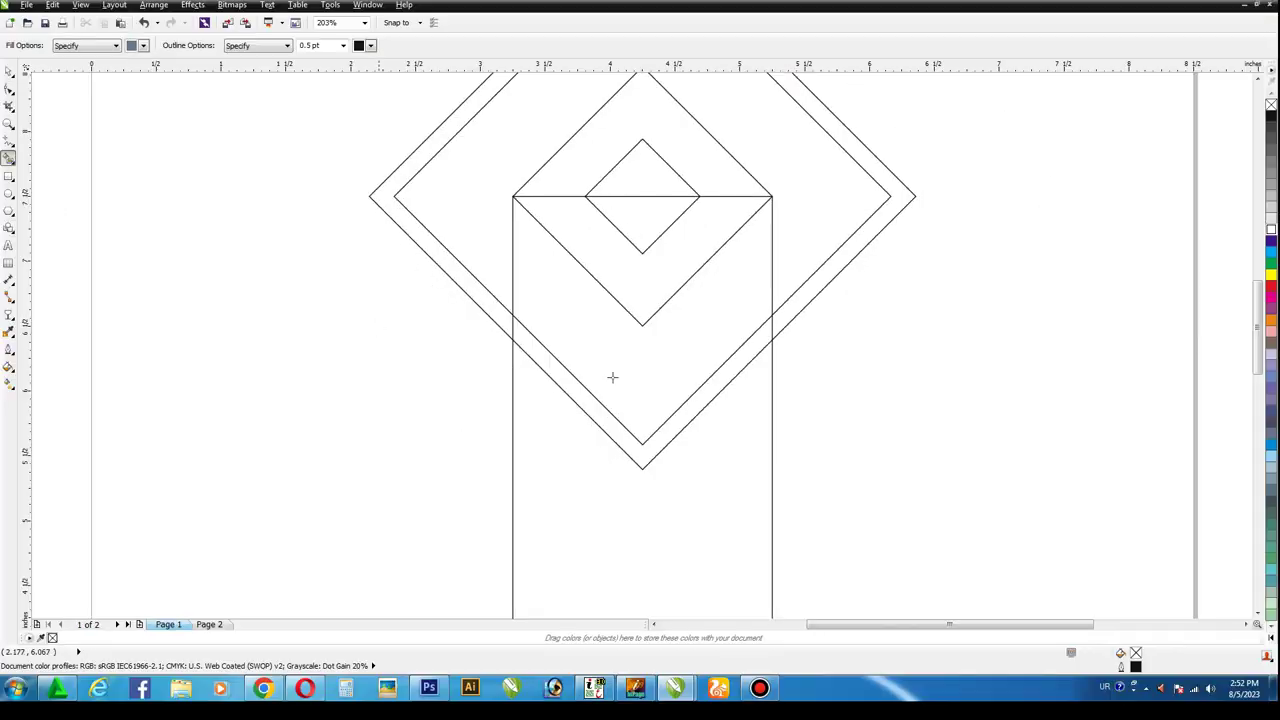
left_click(651, 210)
left_click(651, 290)
left_click(654, 346)
left_click(662, 428)
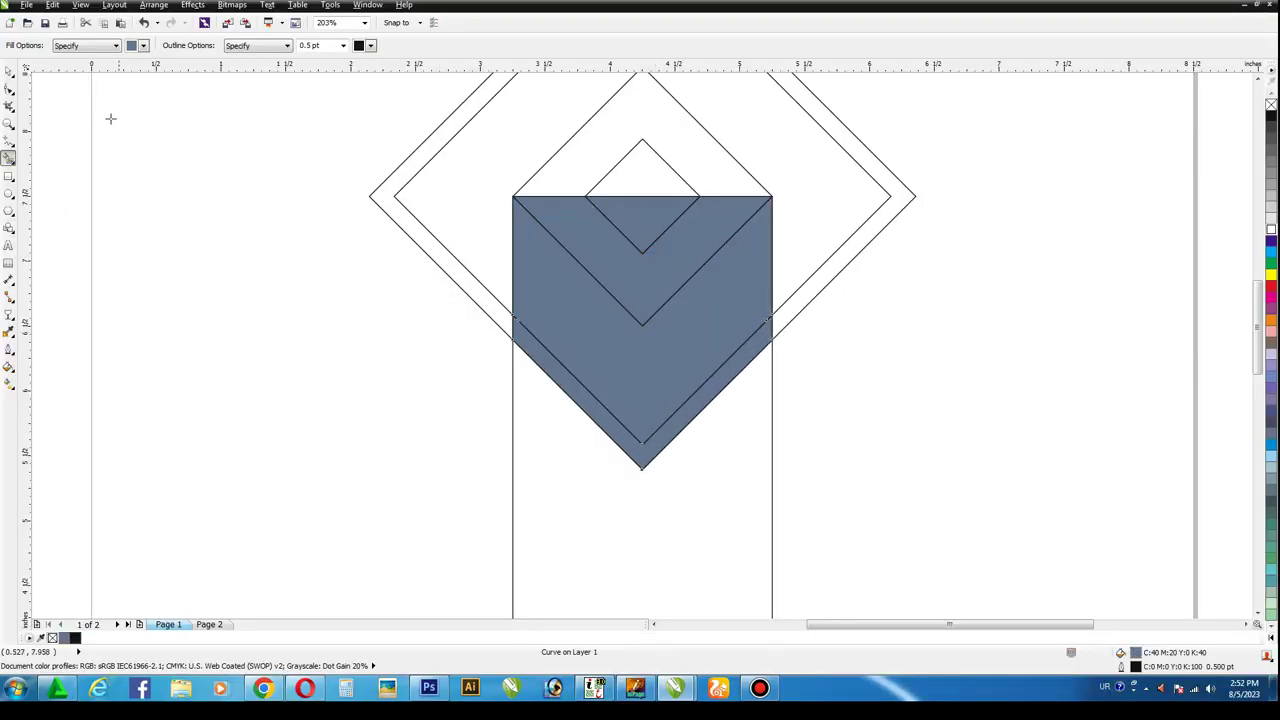
left_click(10, 72)
left_click(206, 224)
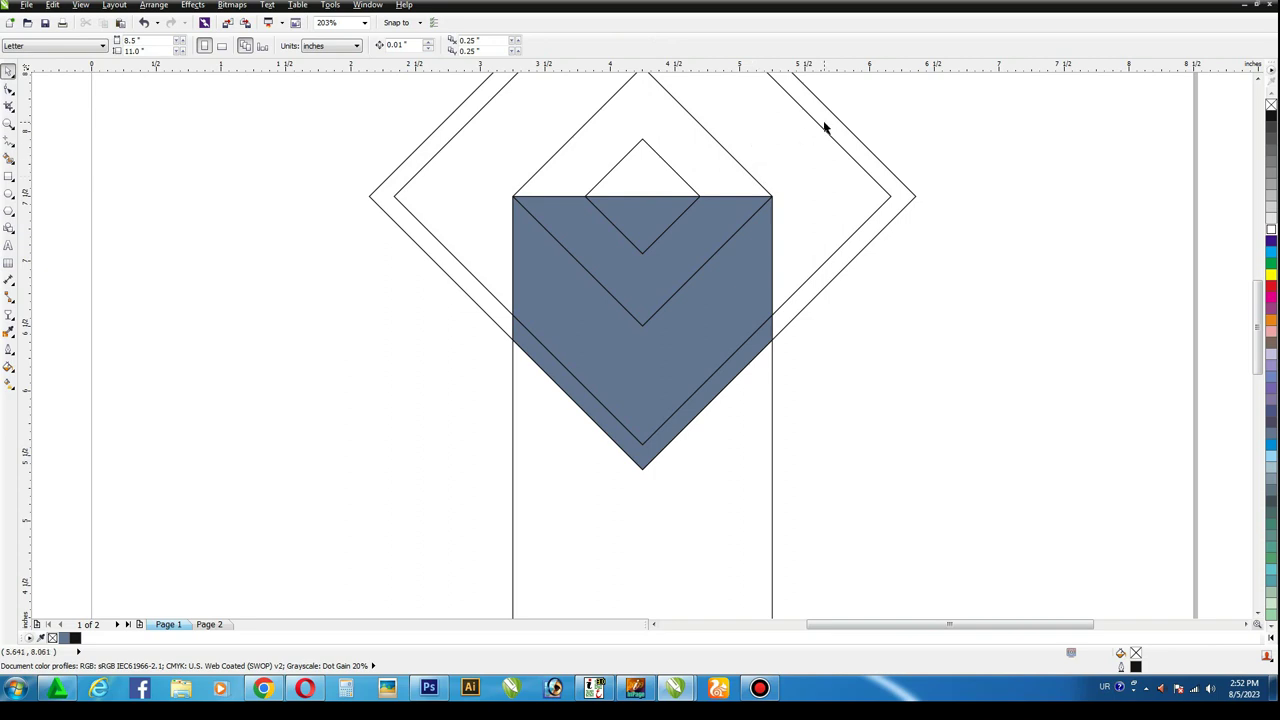
Step: Delete the original diamond outlines, keeping only the filled shapes and the rectangle
left_click_drag(906, 96, 333, 120)
key("Delete")
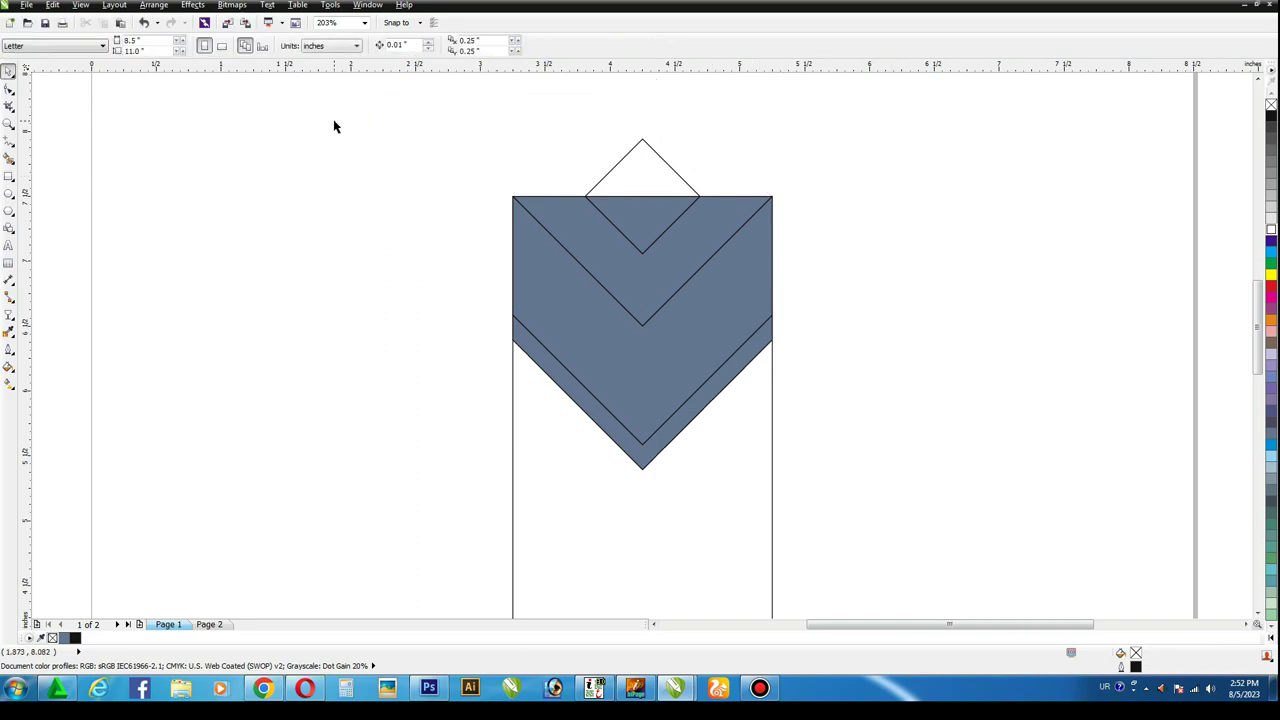
left_click(629, 180)
key("Delete")
Step: Apply a vertical gradient to the small top triangle, red at the upper edge fading to black at the tip
scroll(631, 177, "down", 2)
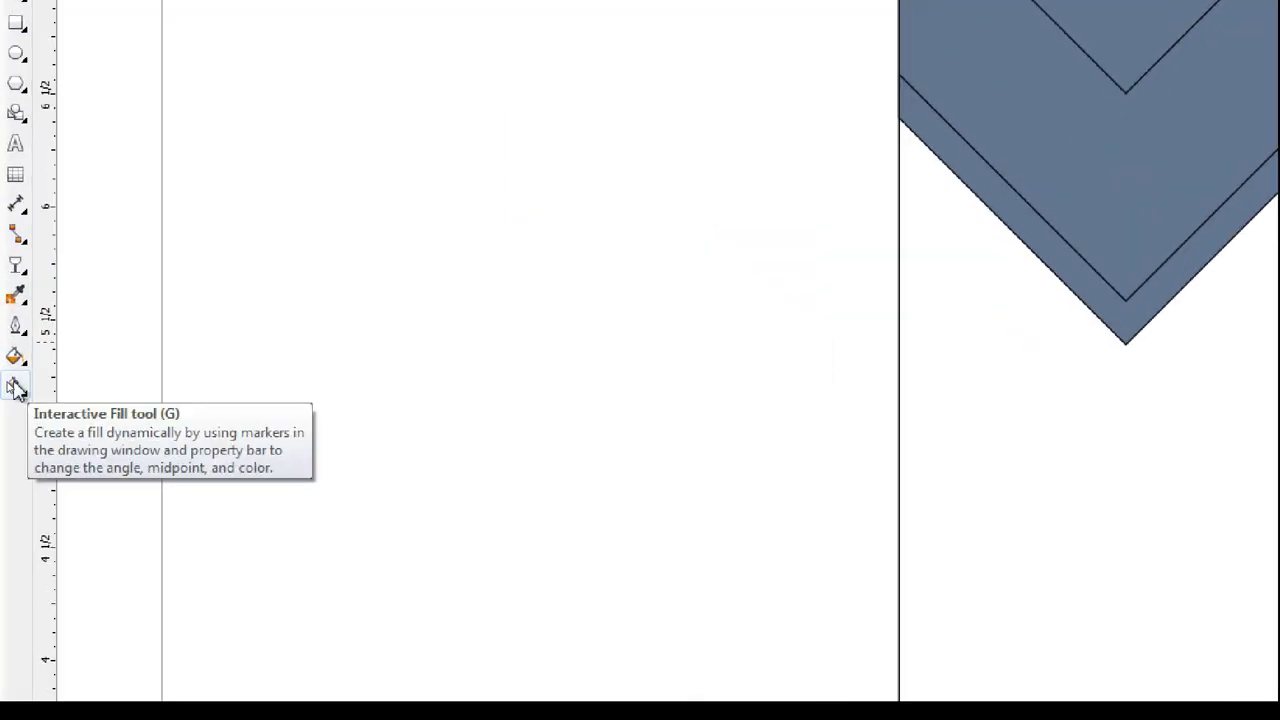
left_click(9, 383)
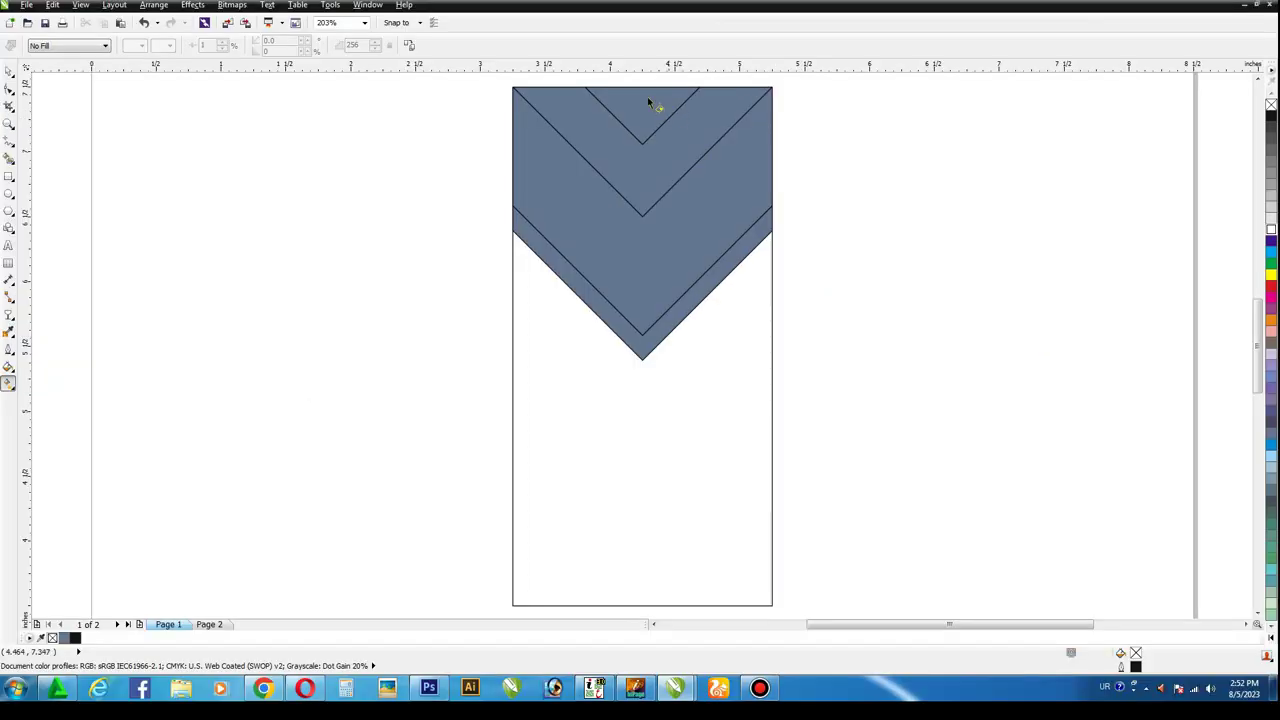
left_click_drag(639, 87, 641, 128)
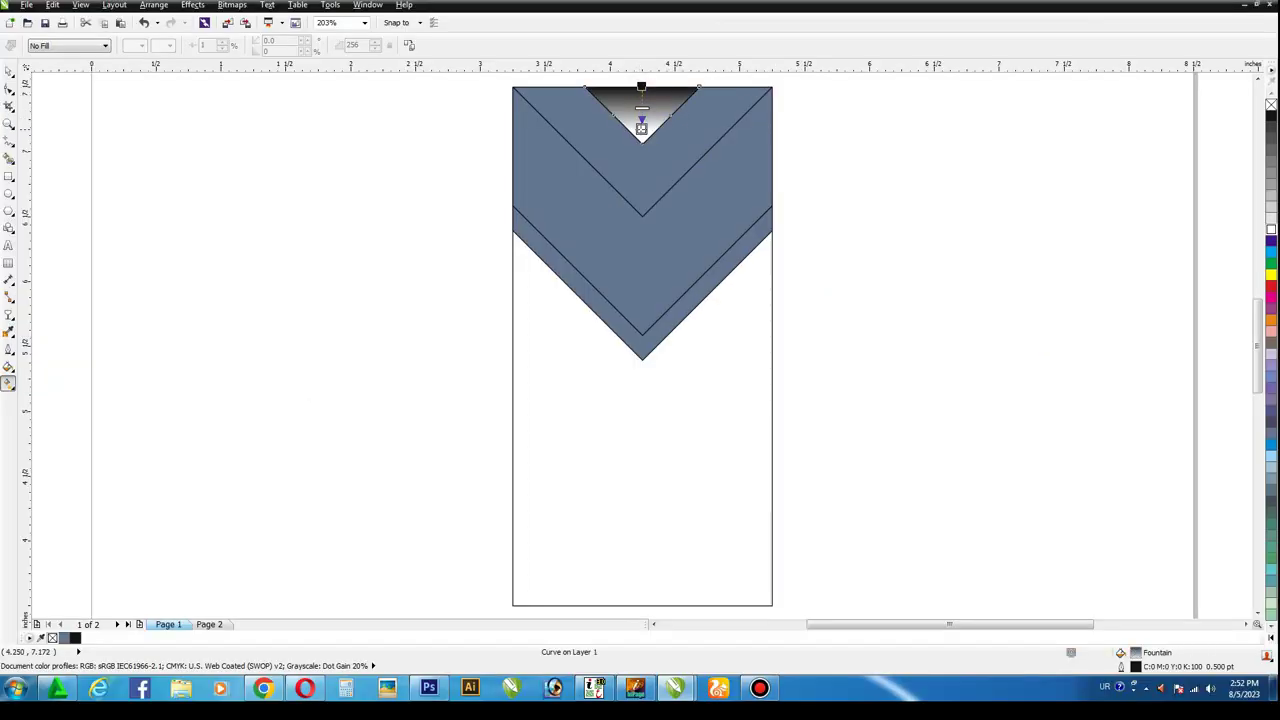
left_click(1270, 118)
left_click(1272, 287)
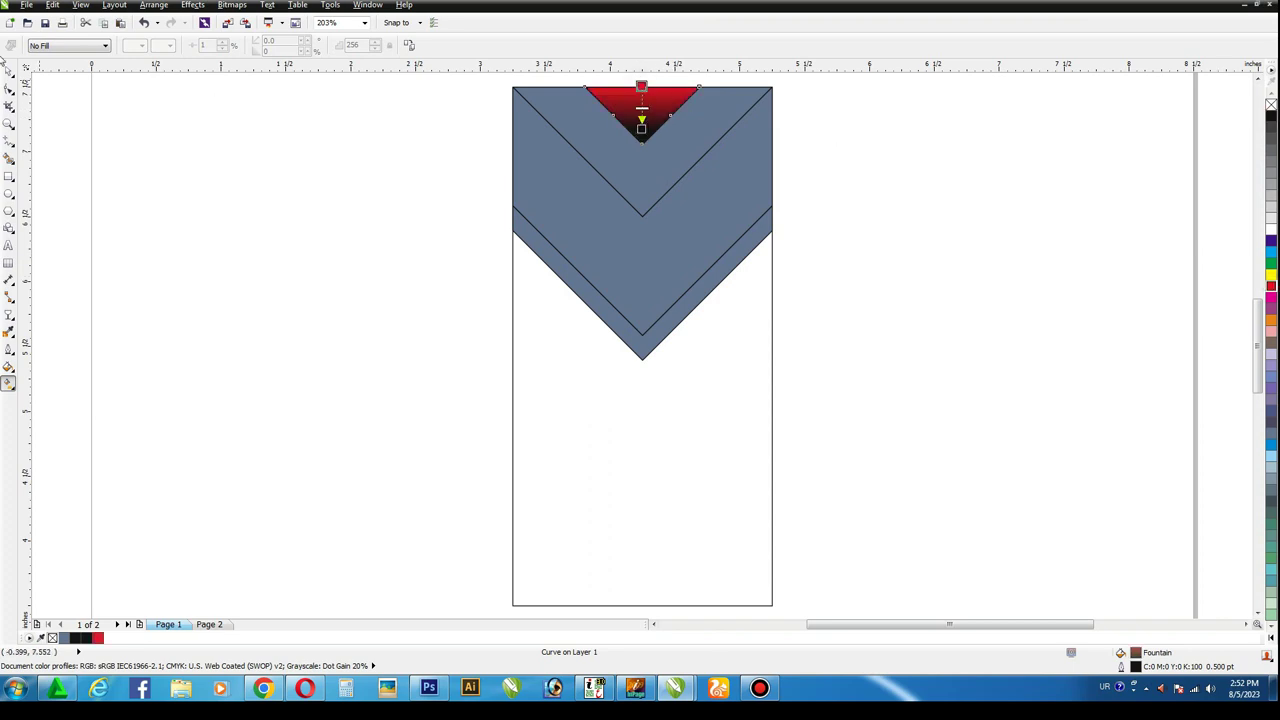
Step: Apply a horizontal gradient to the chevron below the small triangle, running from black to red
key("z")
left_click_drag(478, 81, 800, 368)
left_click(8, 71)
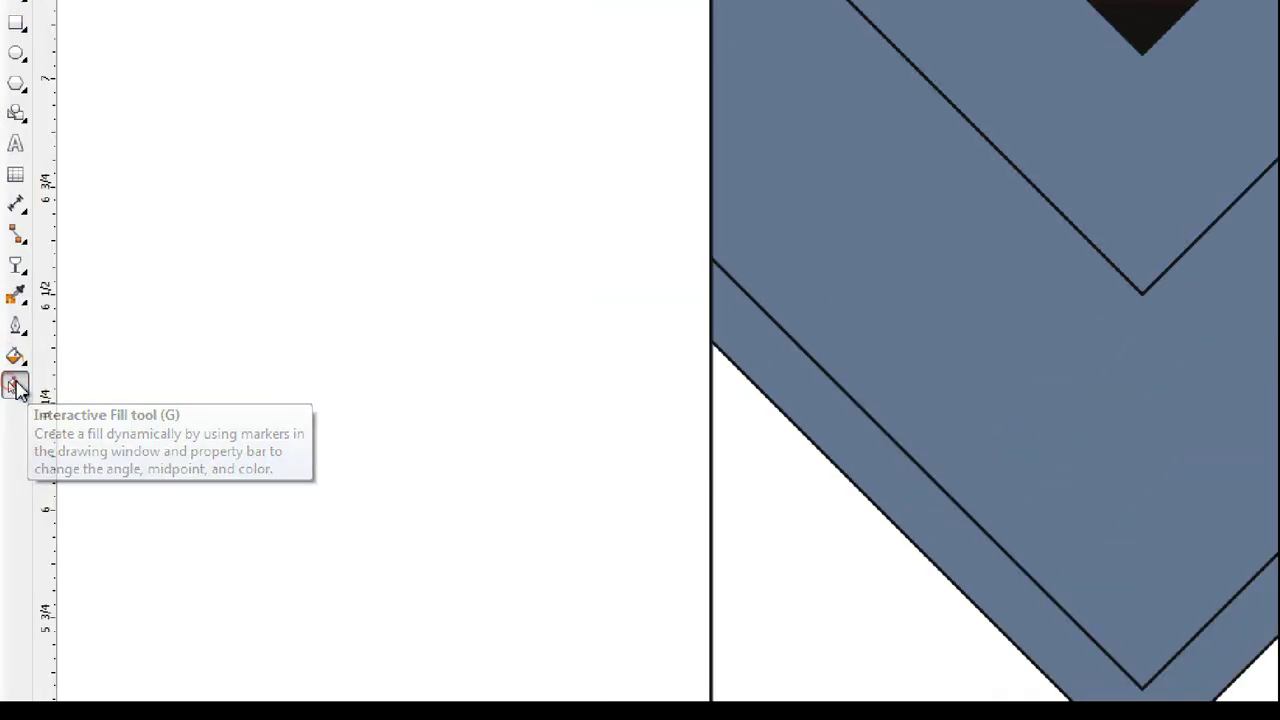
left_click(8, 385)
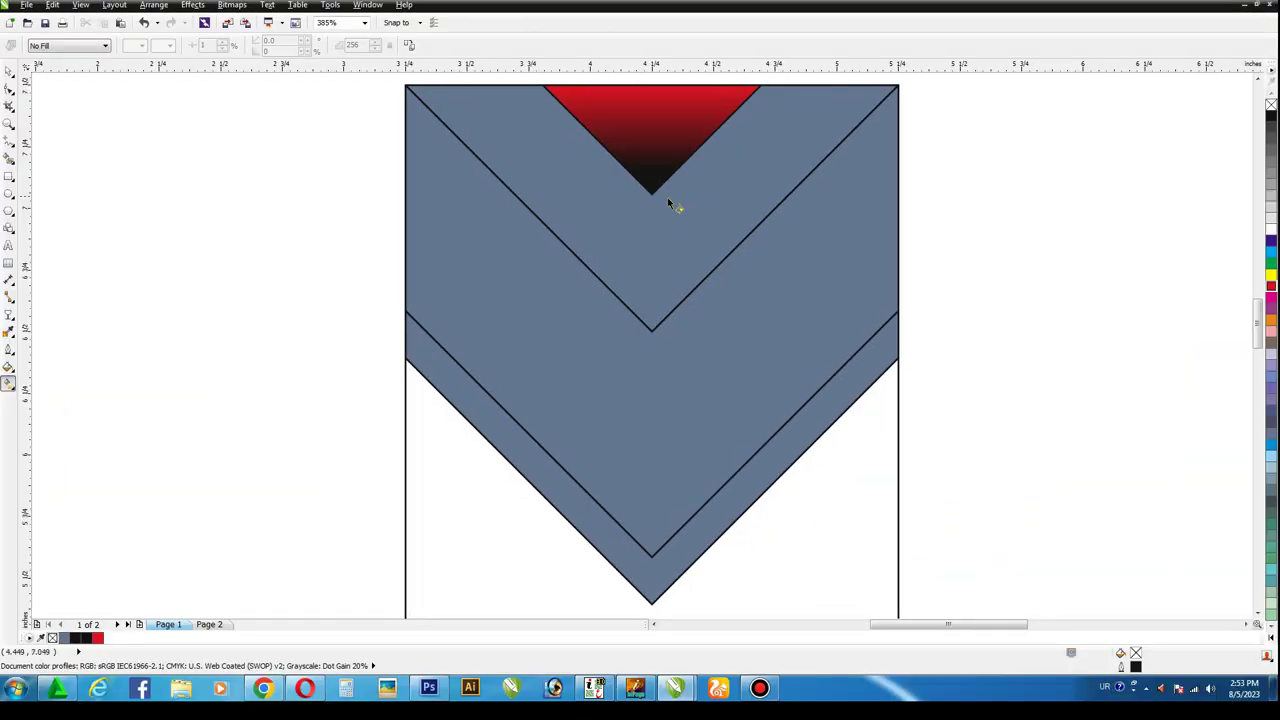
left_click(470, 150)
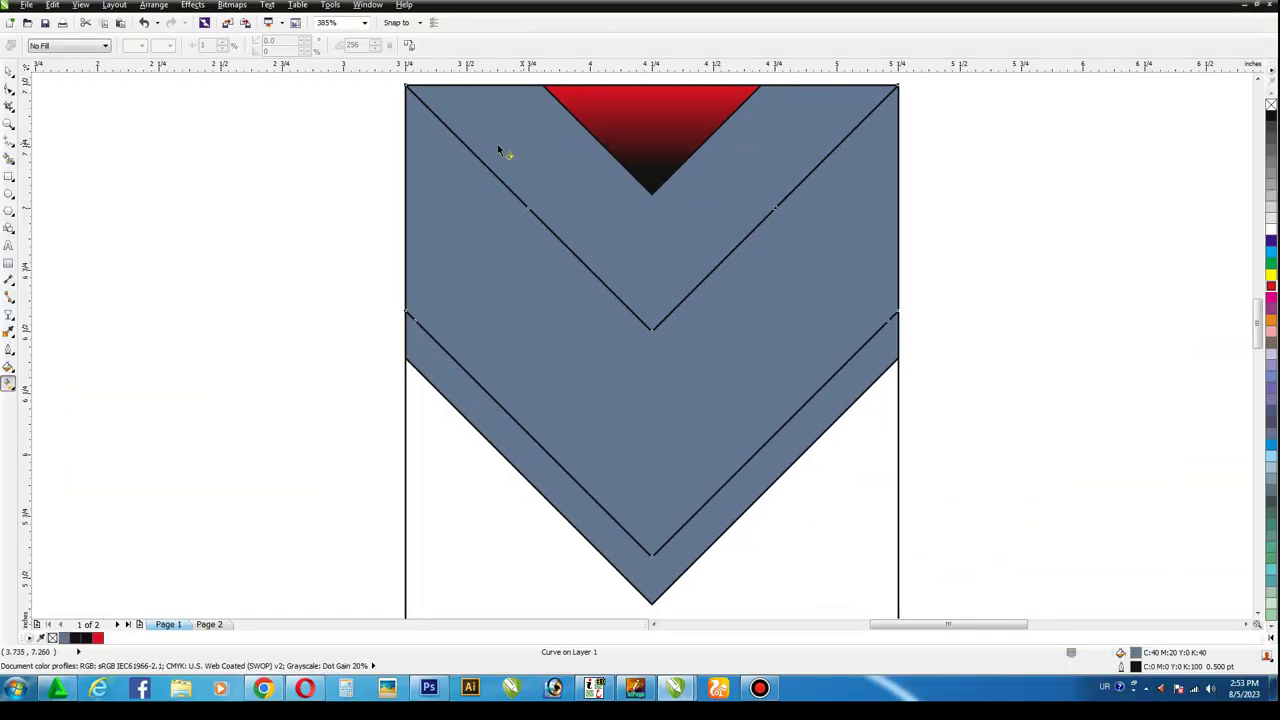
left_click_drag(801, 148, 834, 144)
key("ctrl+z")
left_click_drag(470, 138, 825, 138)
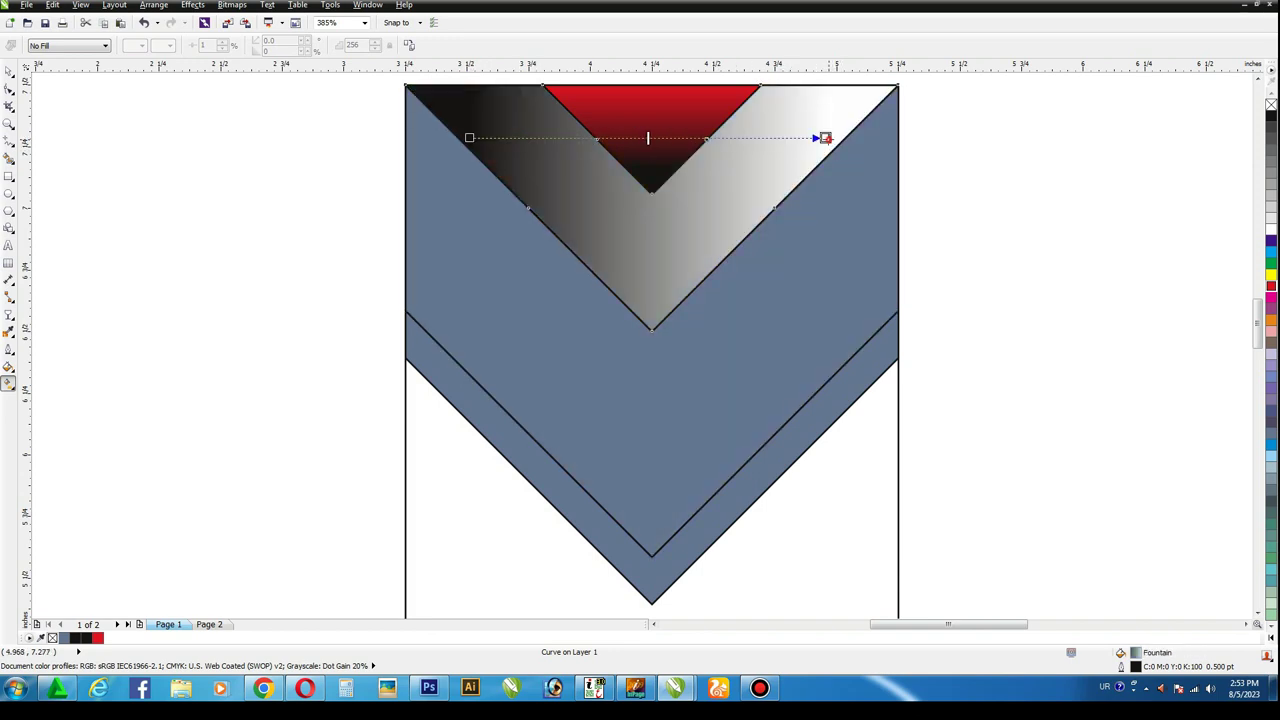
left_click(1271, 286)
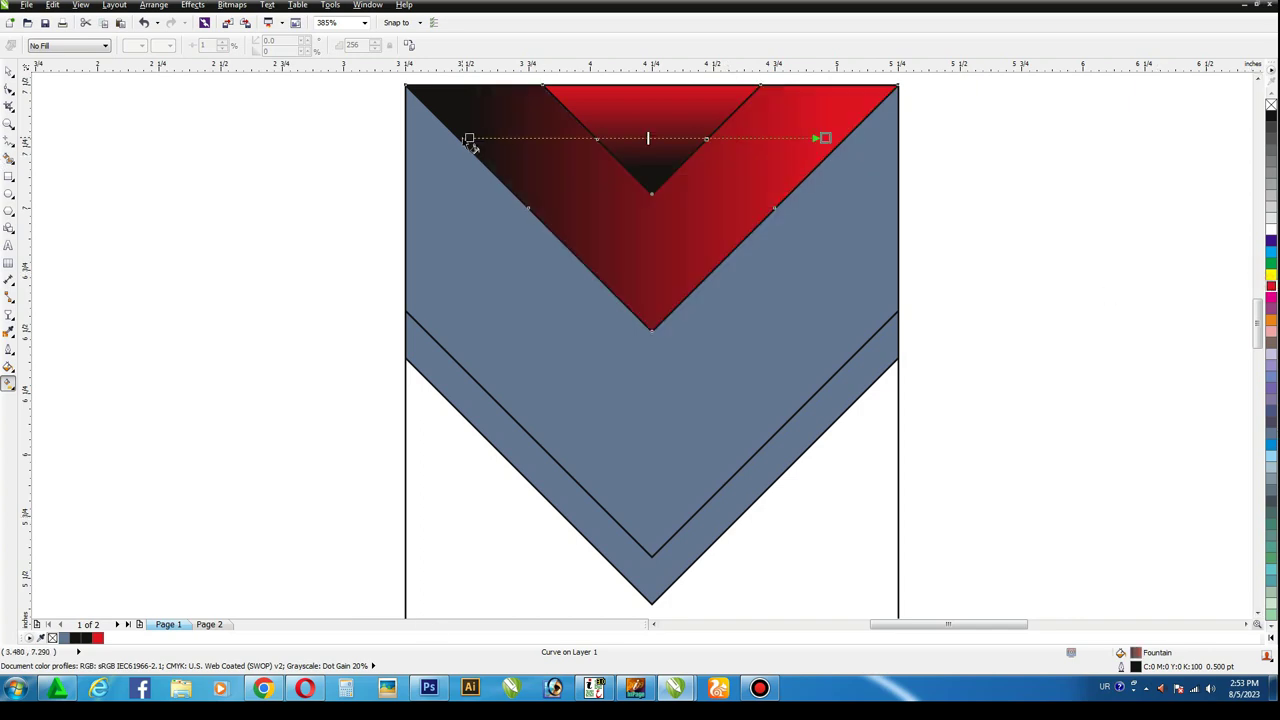
left_click(8, 71)
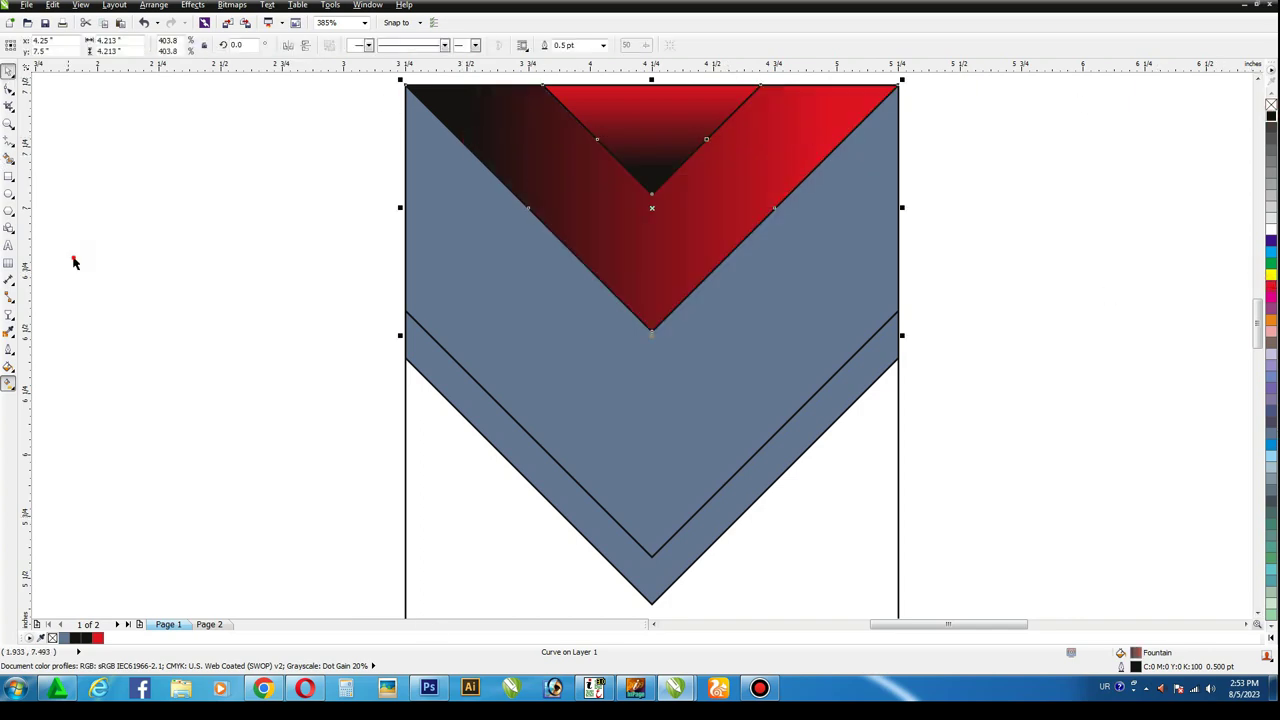
left_click(71, 257)
Step: Copy the upper chevron's black-to-red gradient fill onto the thin lowest chevron band
left_click(581, 514)
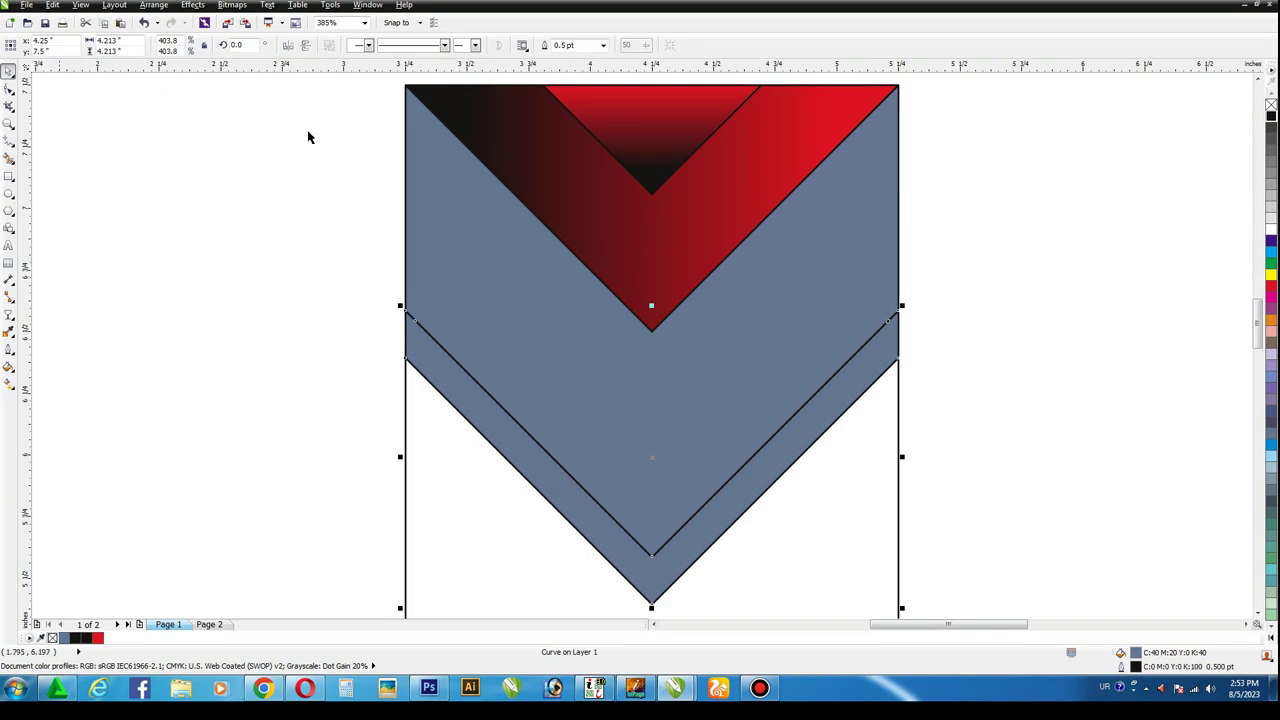
key("g")
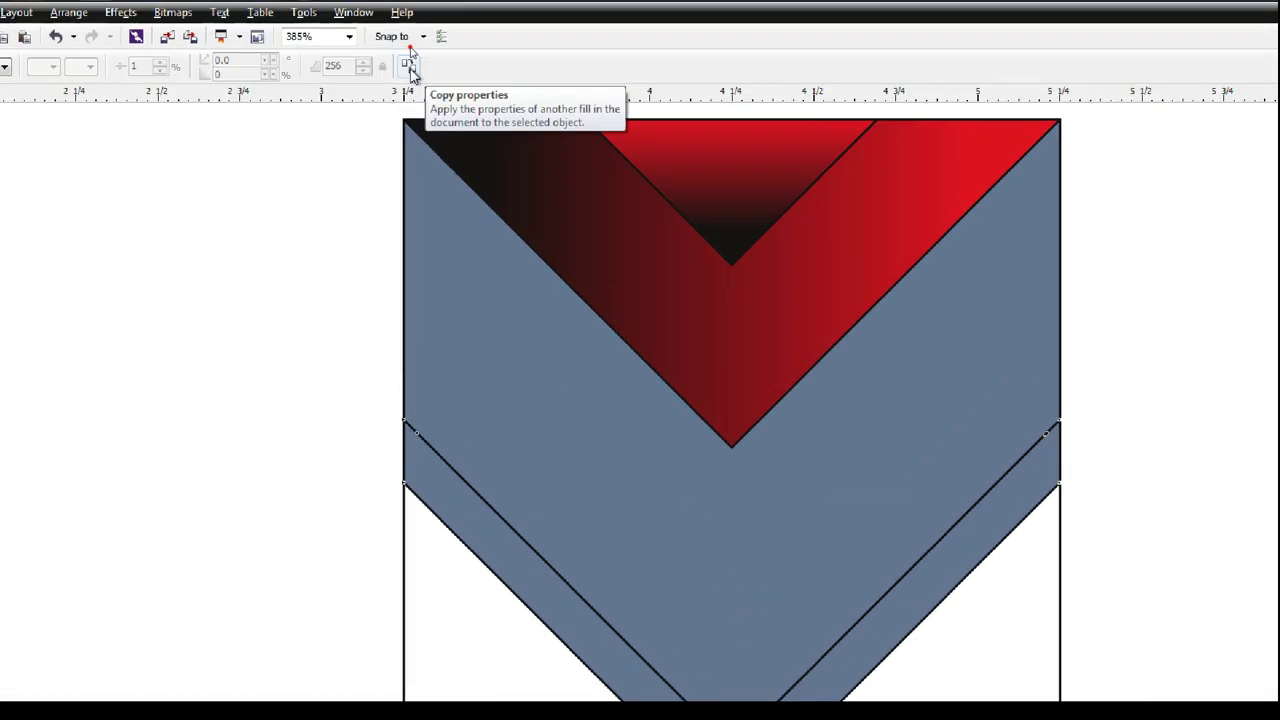
left_click(409, 46)
left_click(743, 201)
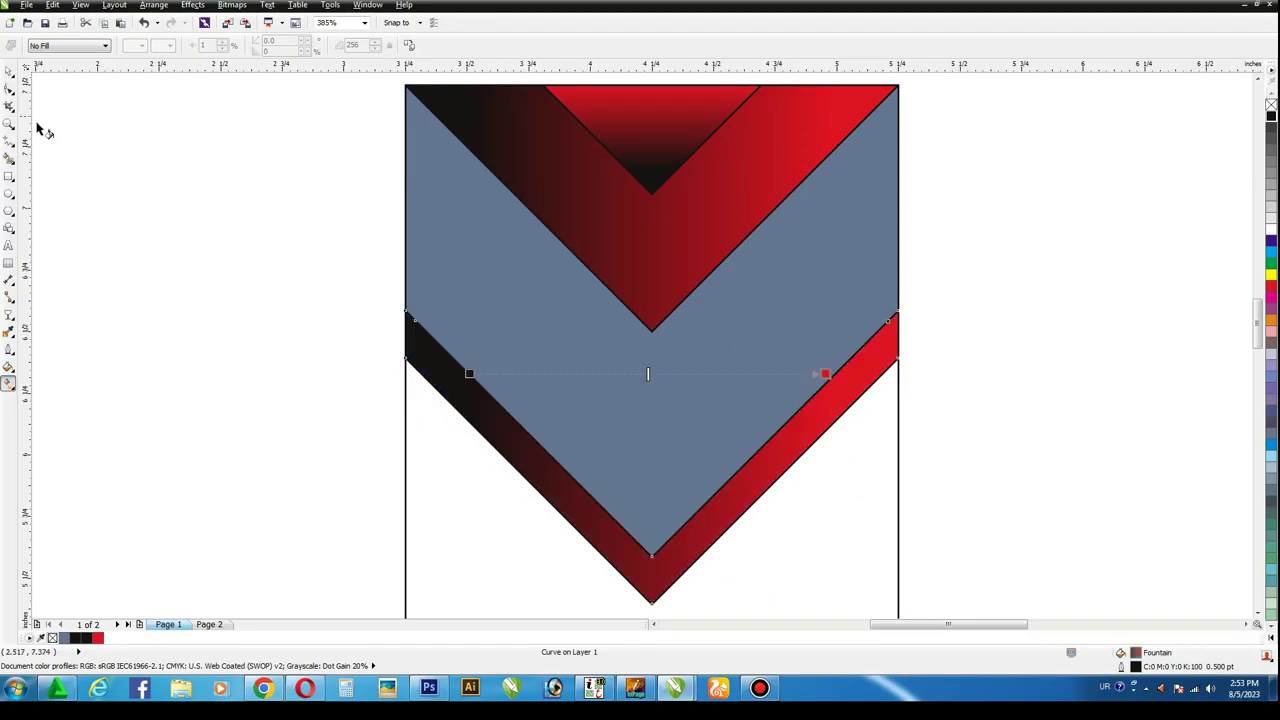
left_click(12, 73)
left_click(303, 355)
key("F4")
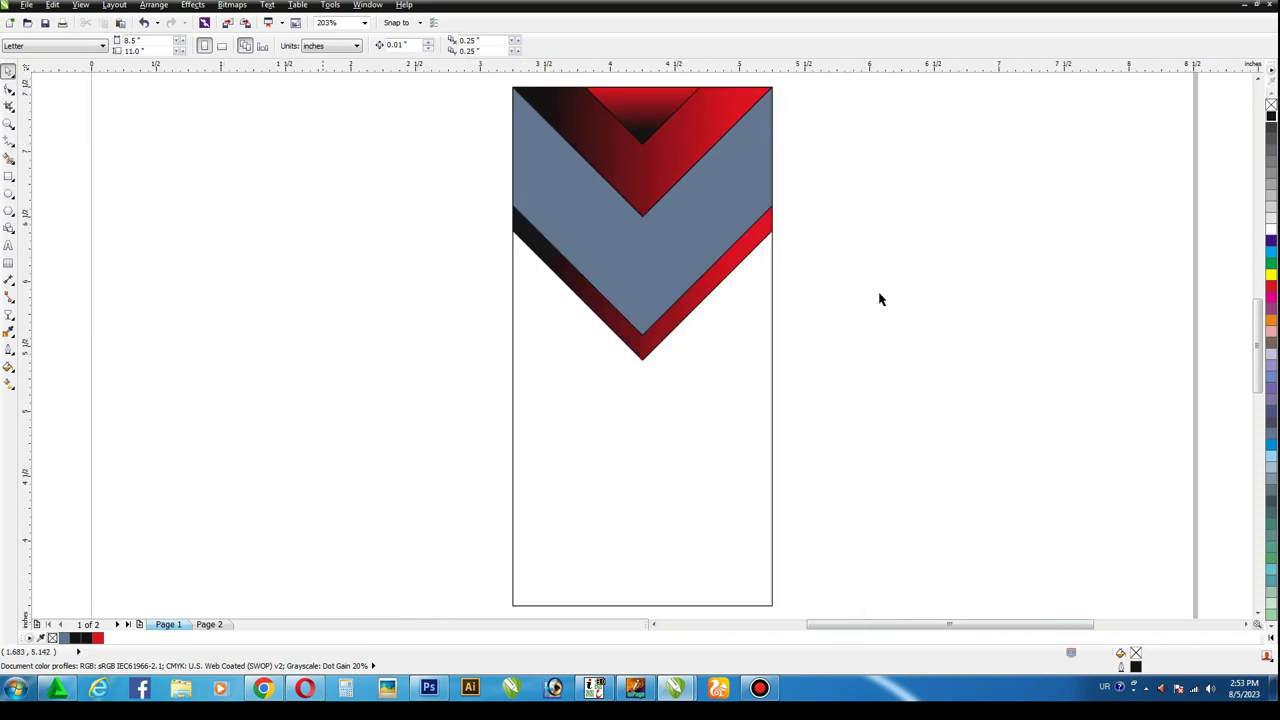
Step: Remove the blue-grey fill from the wide middle chevron
left_click(712, 216)
left_click(1271, 104)
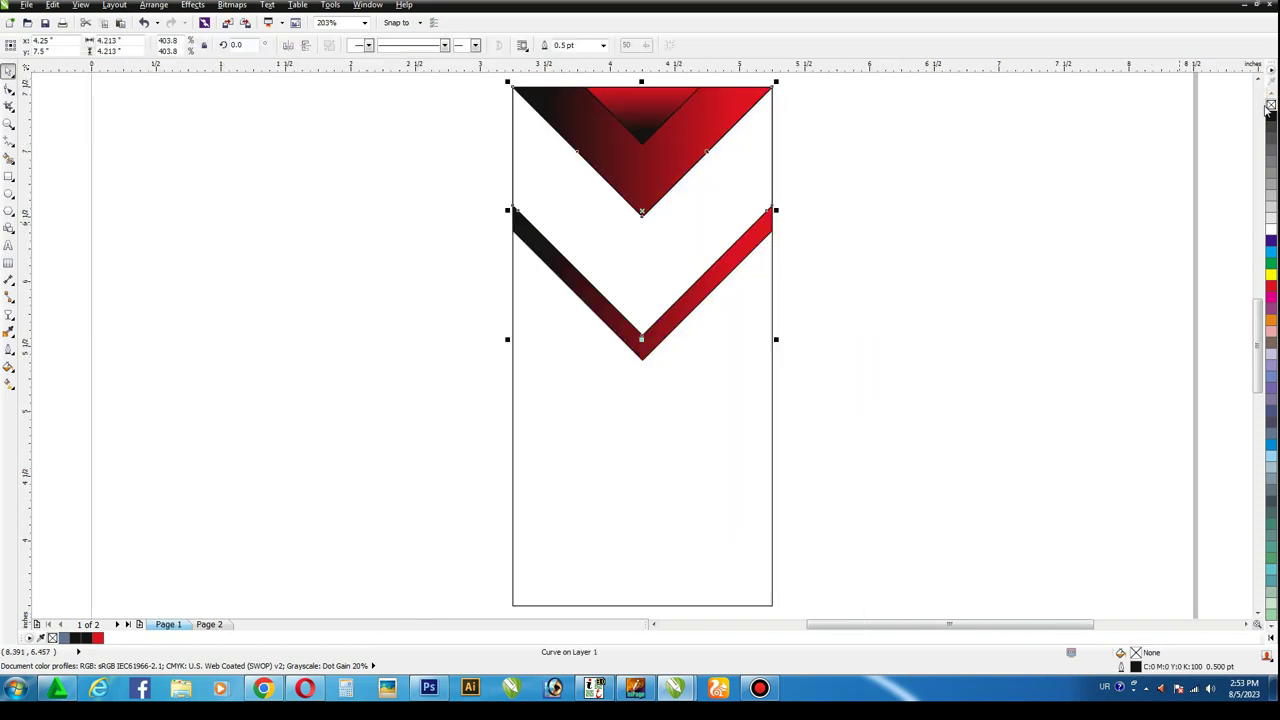
left_click(880, 196)
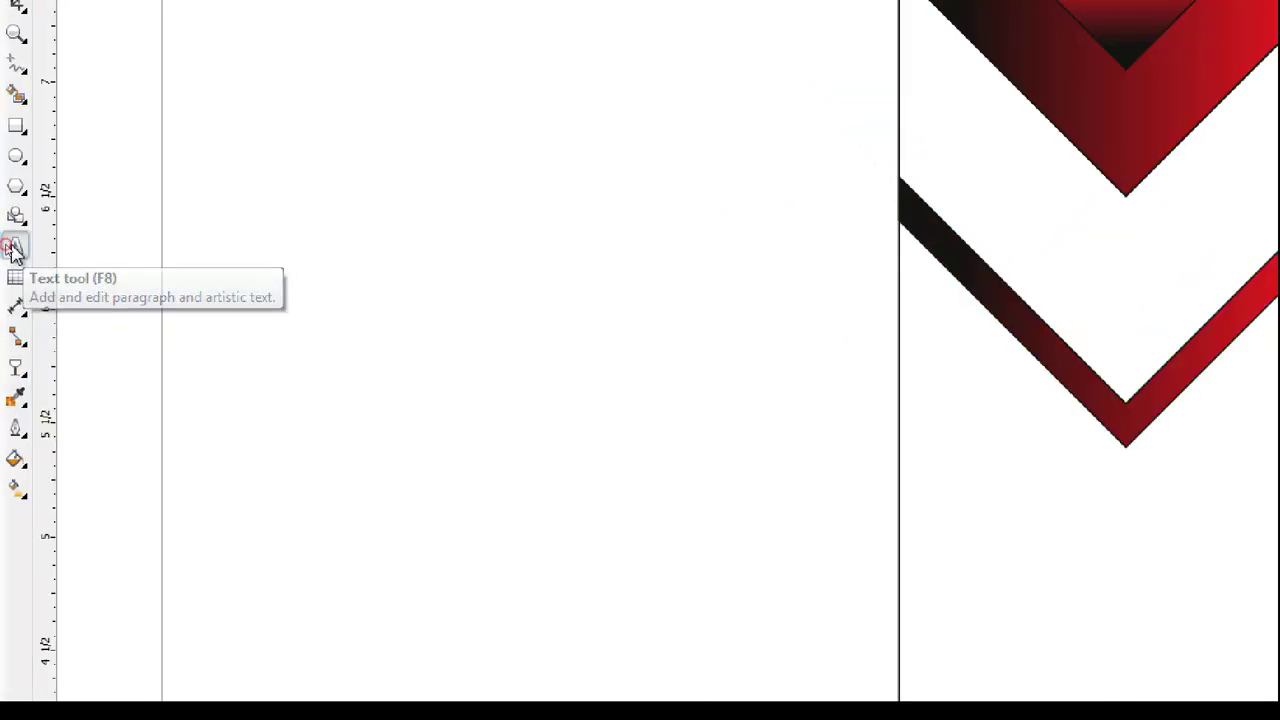
Step: Add the artistic text "Mr Burger" in English near the lower chevron
left_click(14, 250)
left_click(695, 449)
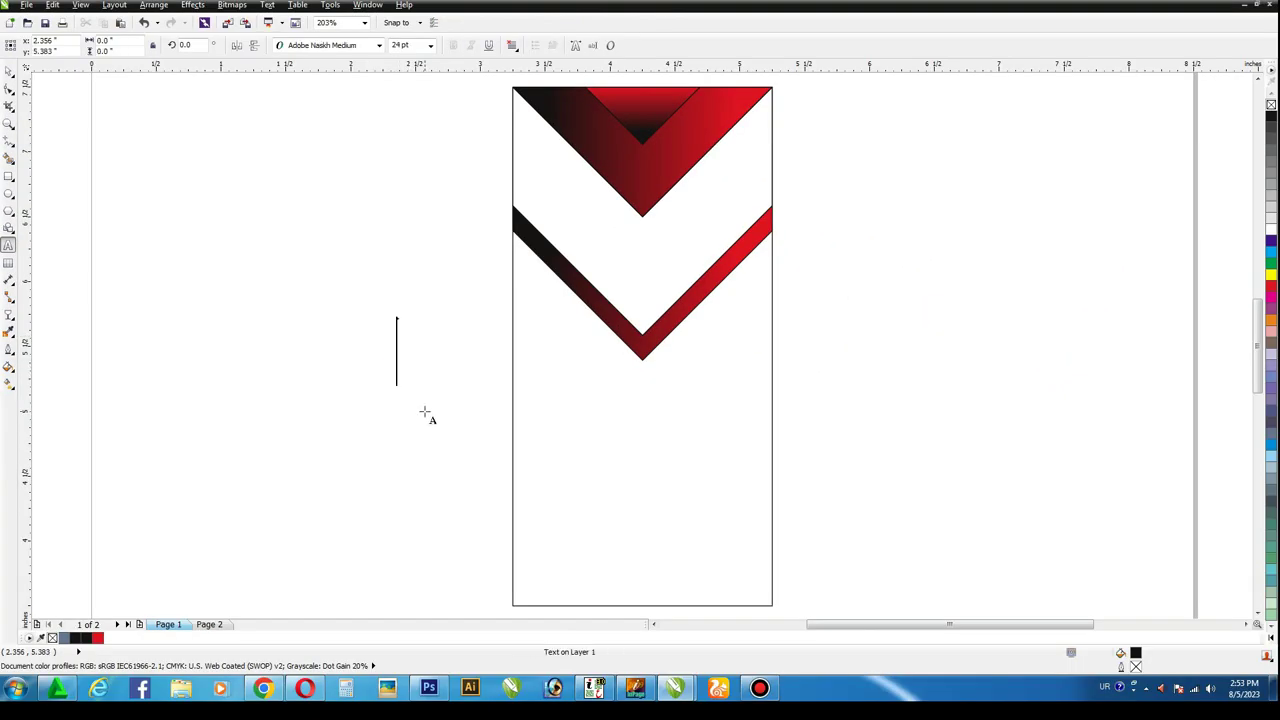
type("مر بئرگعر")
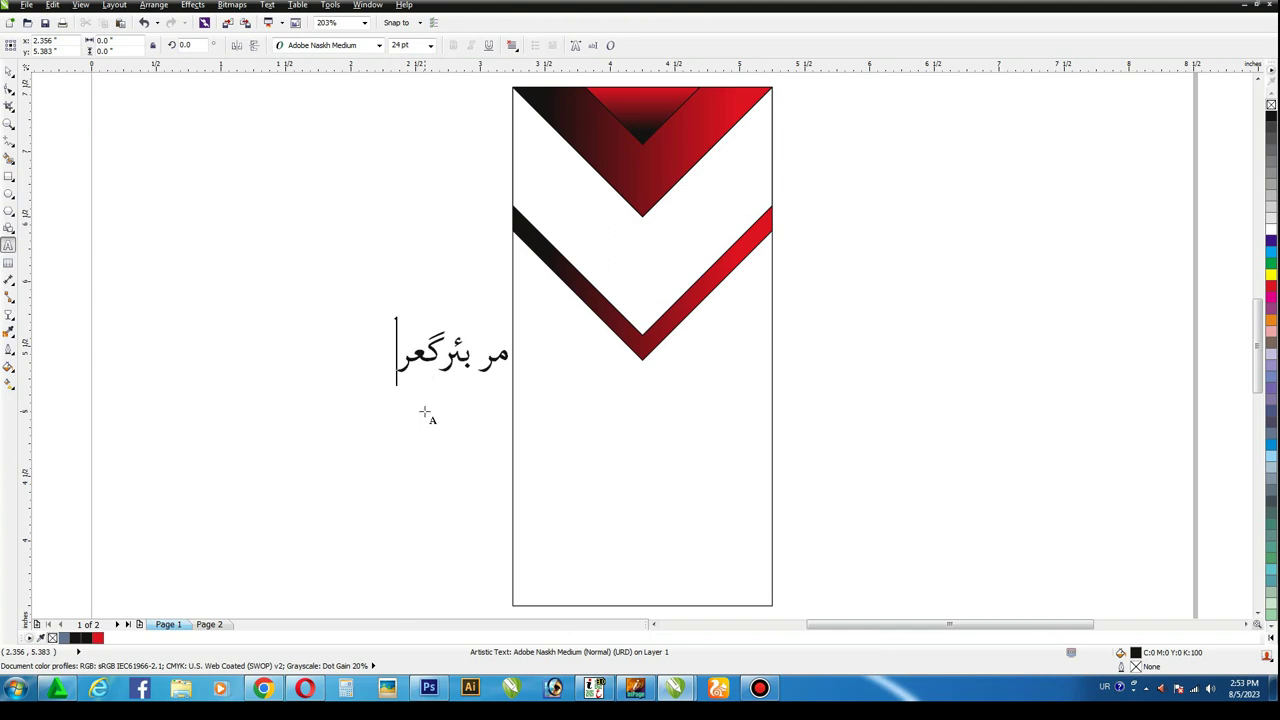
key("ctrl+a")
key("Delete")
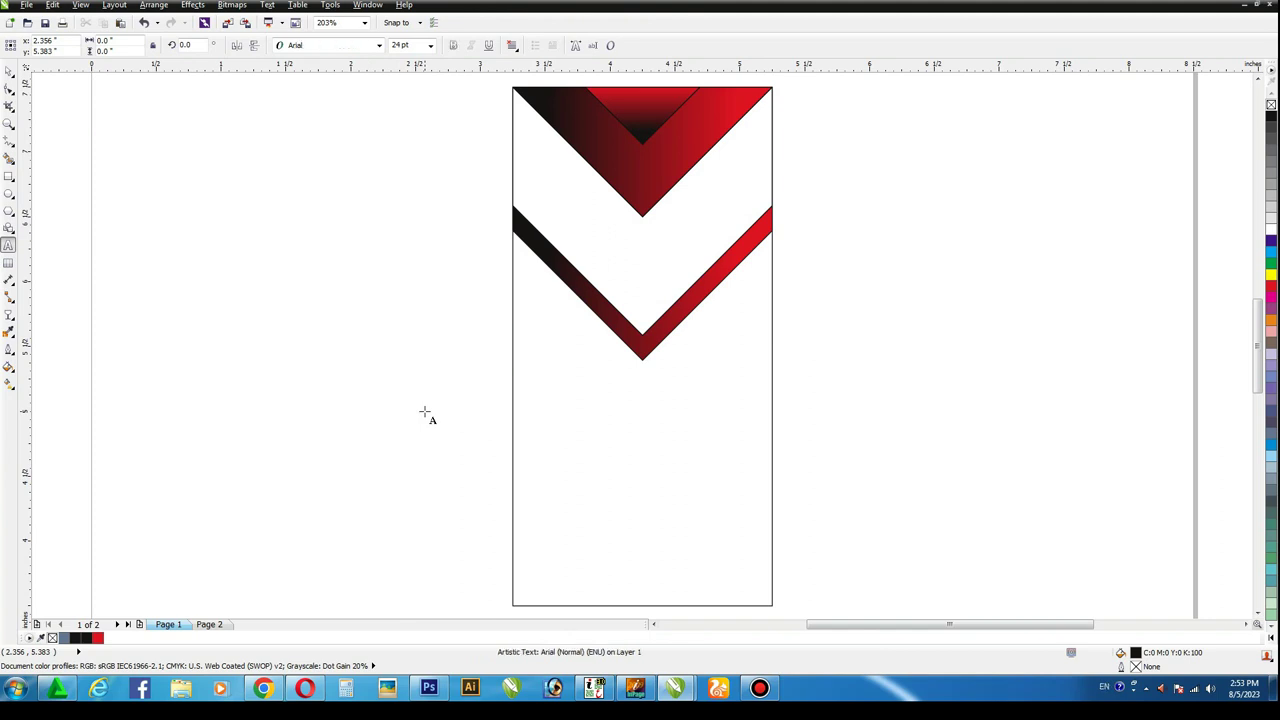
type("Mr Burger")
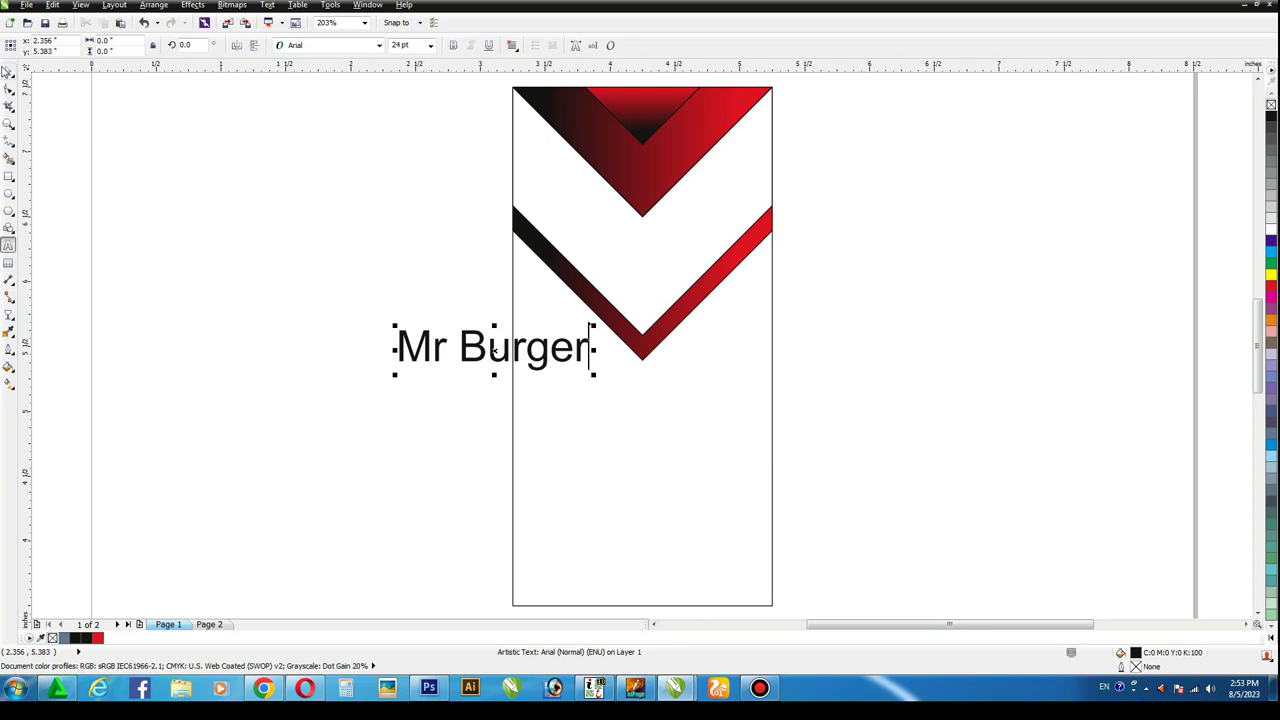
key("ctrl+space")
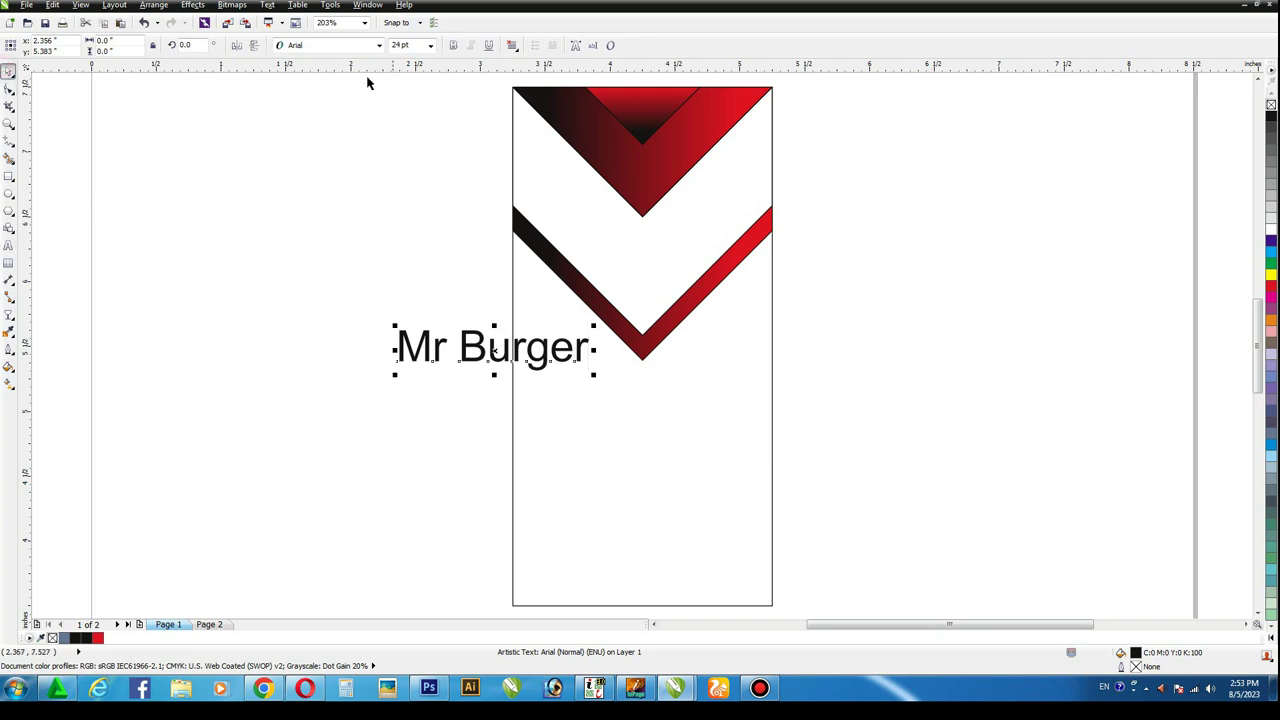
Step: Set the "Mr Burger" text to the Impact font at 18 pt
left_click(332, 45)
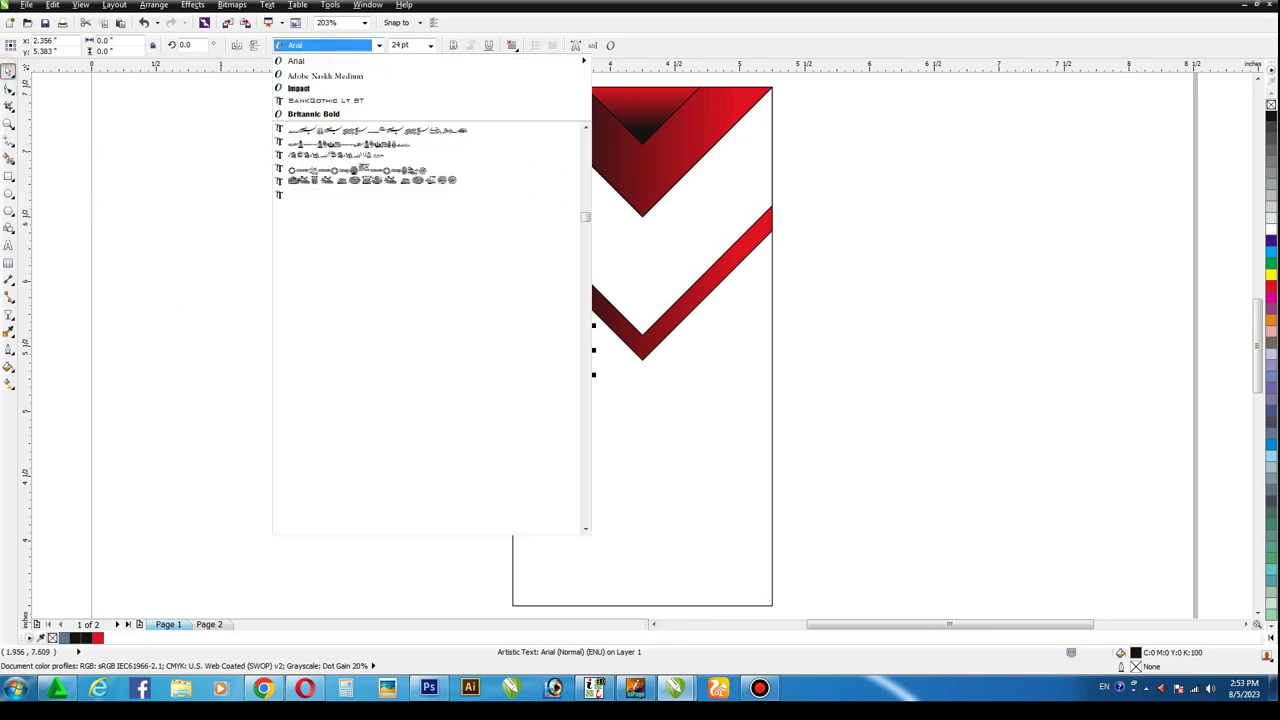
type("Impact")
key("Return")
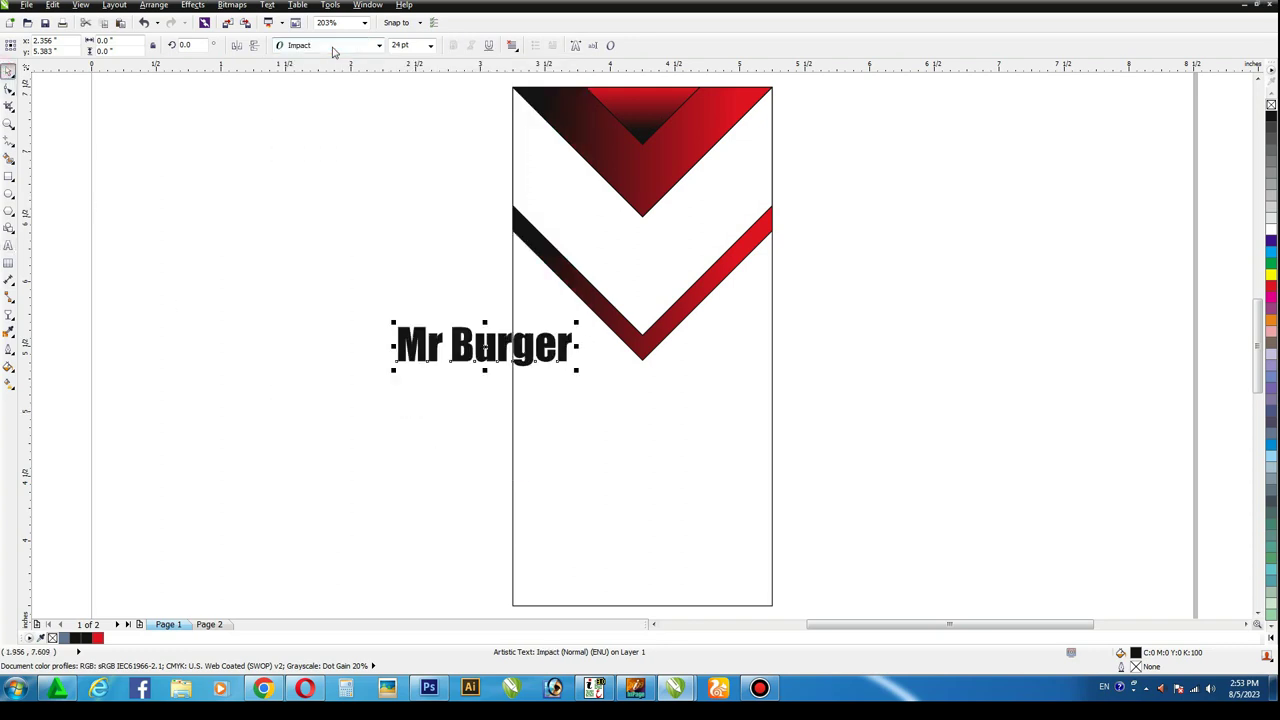
left_click(430, 46)
type("18")
key("Return")
Step: Centre the "Mr Burger" text horizontally in the rectangle and place it just below the lower chevron's tip
left_click(560, 354, "shift")
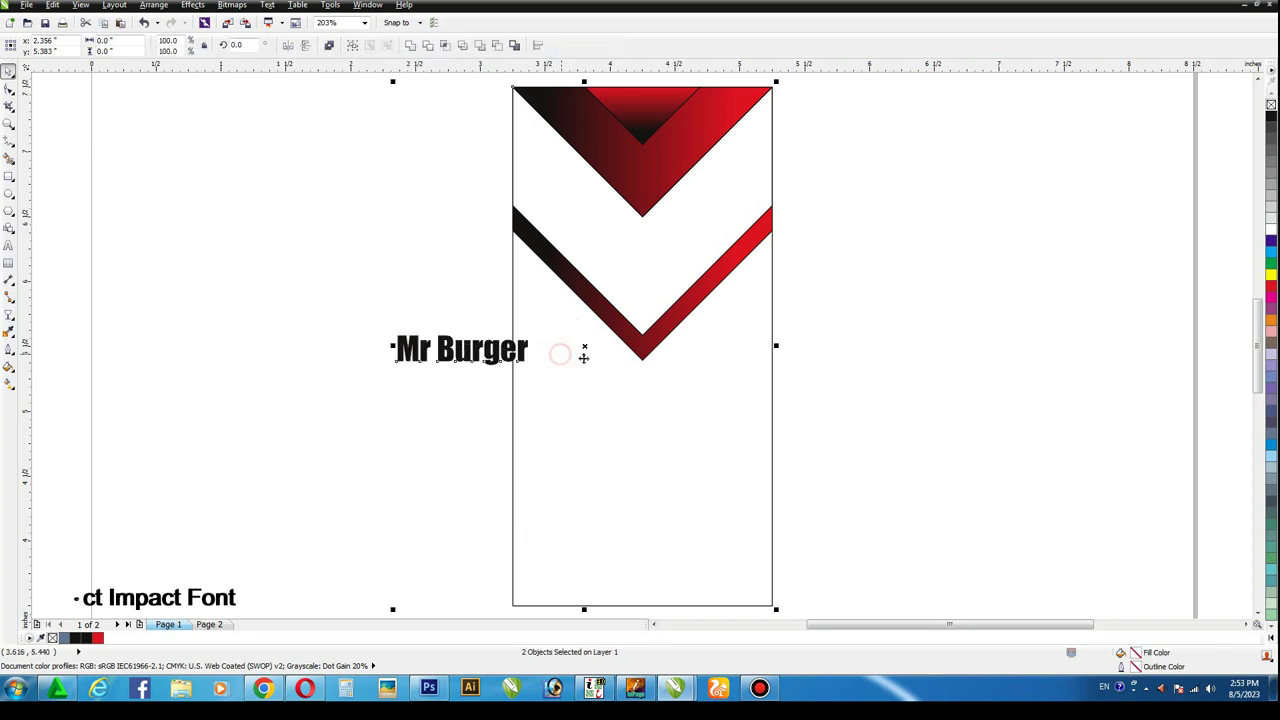
key("c")
left_click(891, 349)
left_click_drag(663, 363, 665, 392)
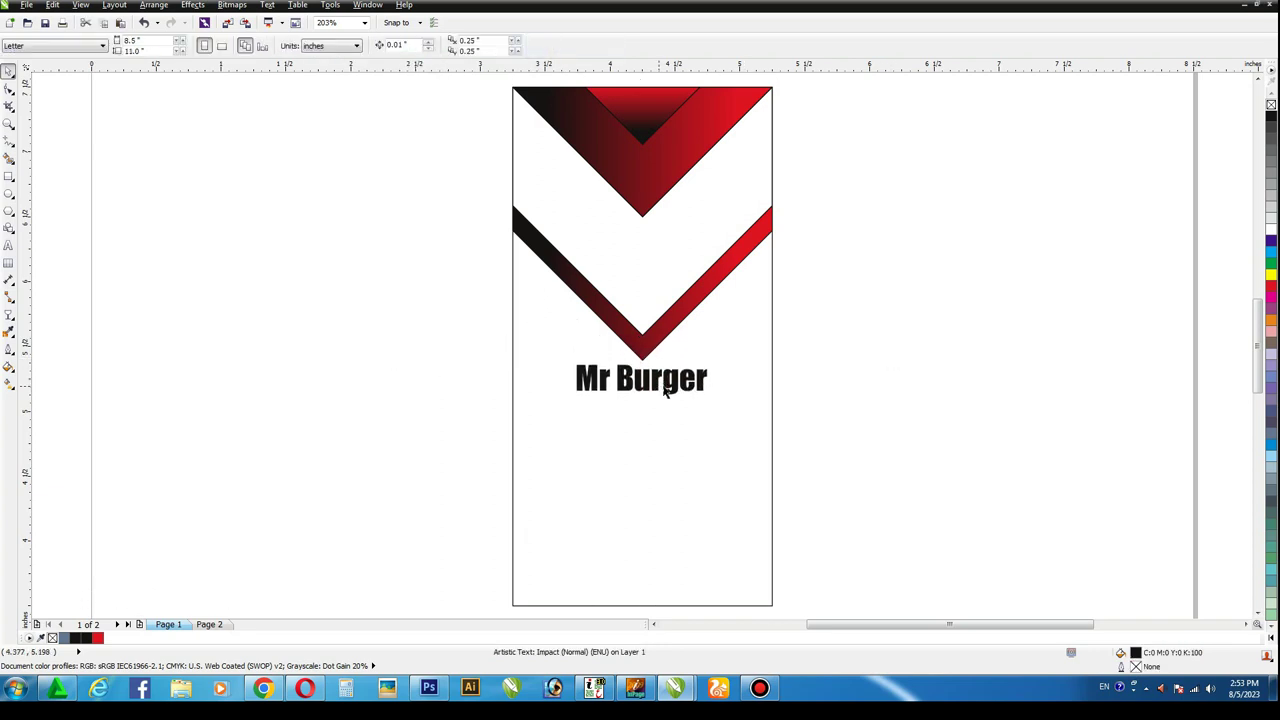
Step: Add the artistic text "The Best Place of Food" beside the card, level with the "Mr Burger" title
left_click(812, 369)
key("F8")
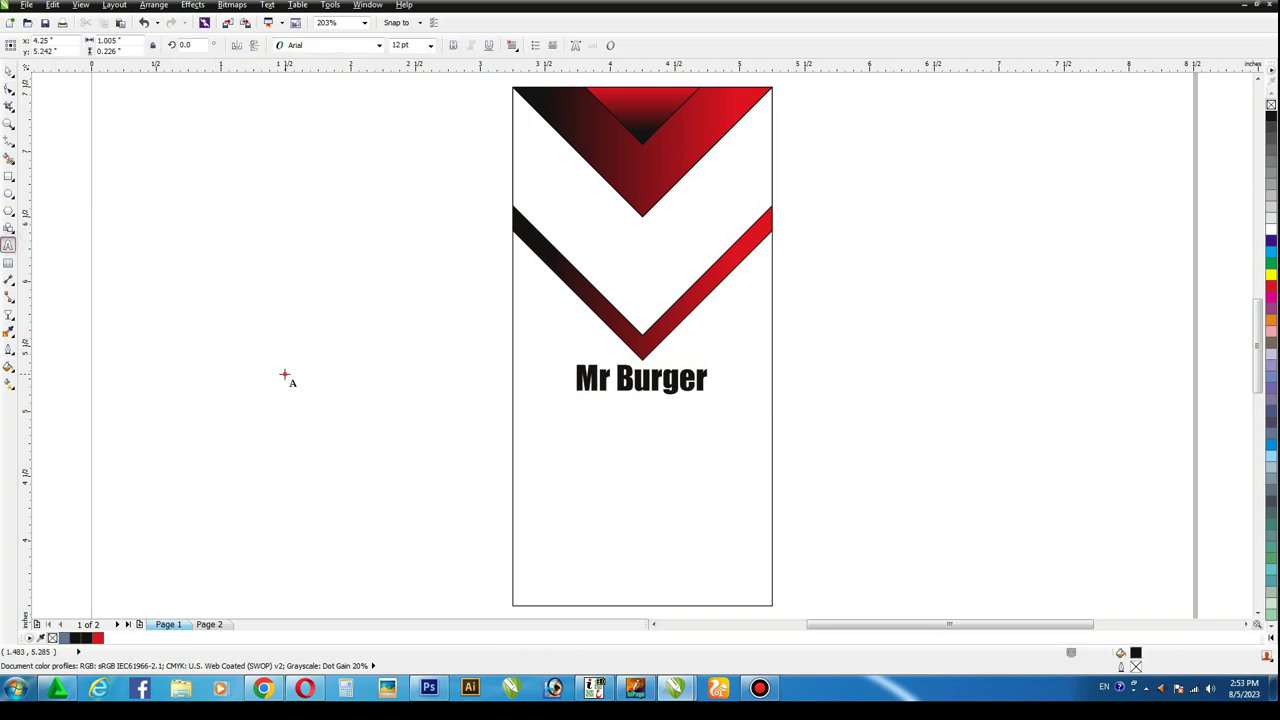
left_click(286, 372)
type("The ")
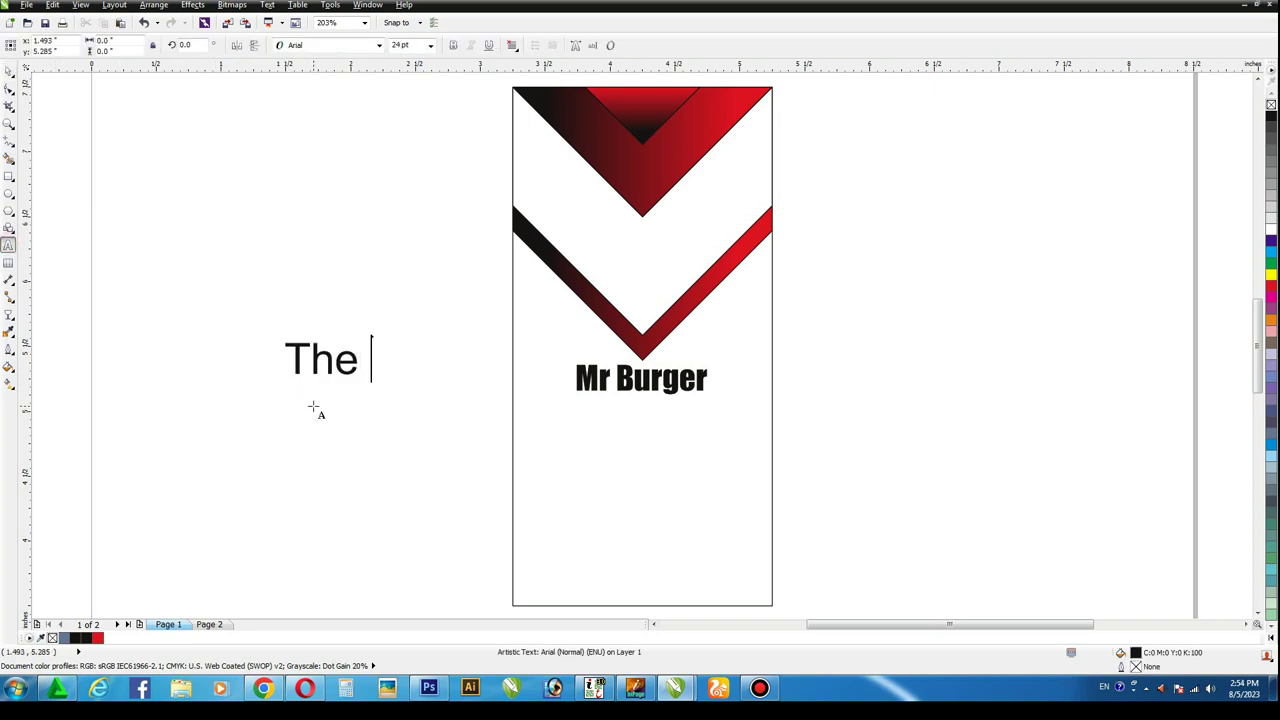
type("Best Place")
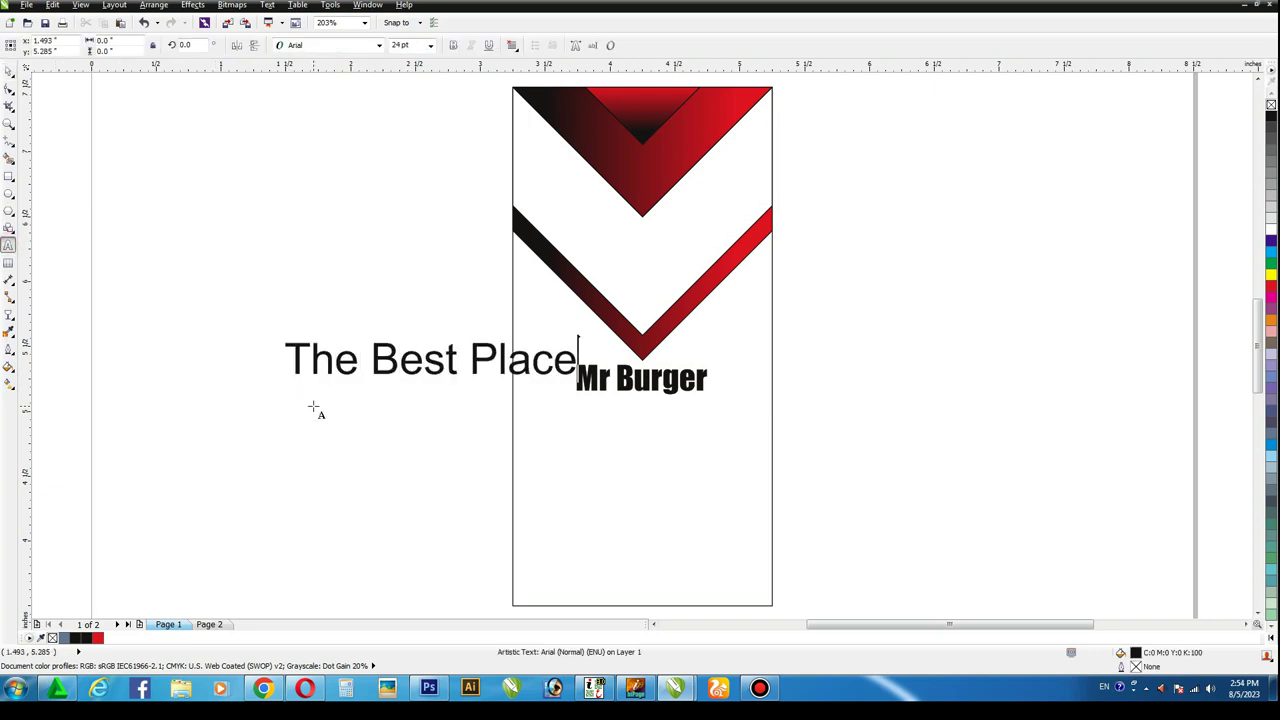
type(" of F")
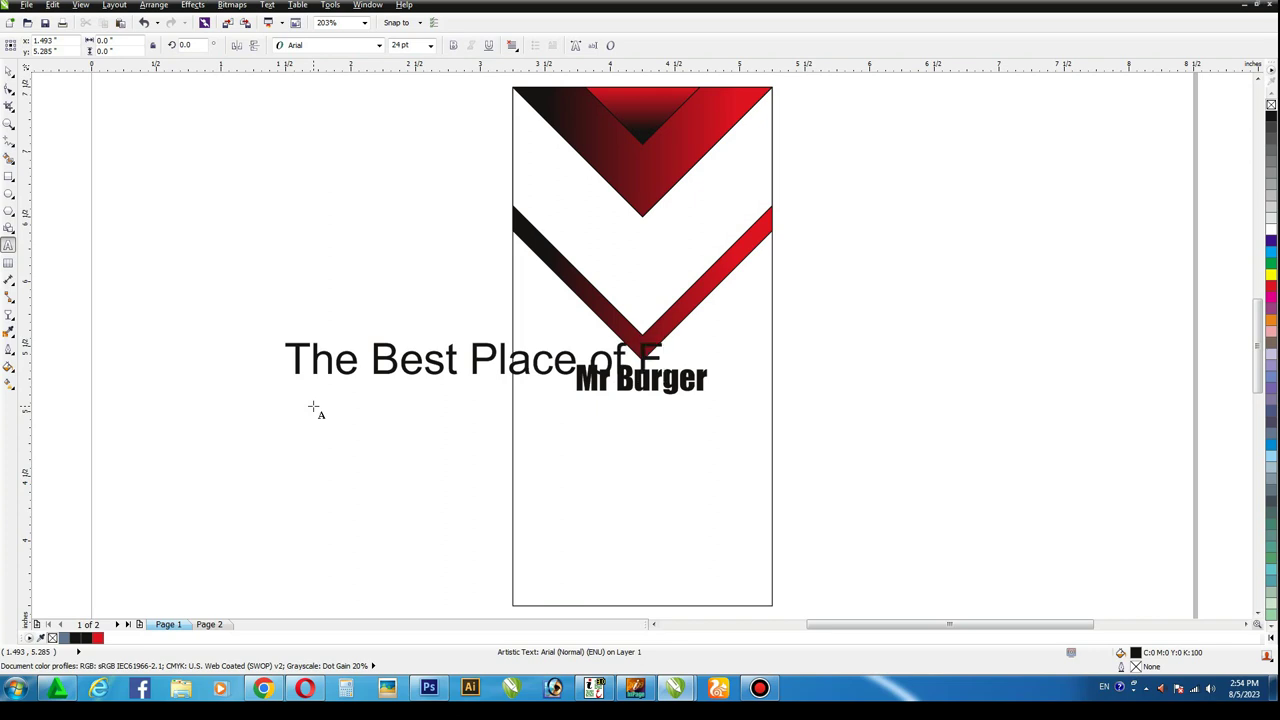
type("ood")
left_click(8, 72)
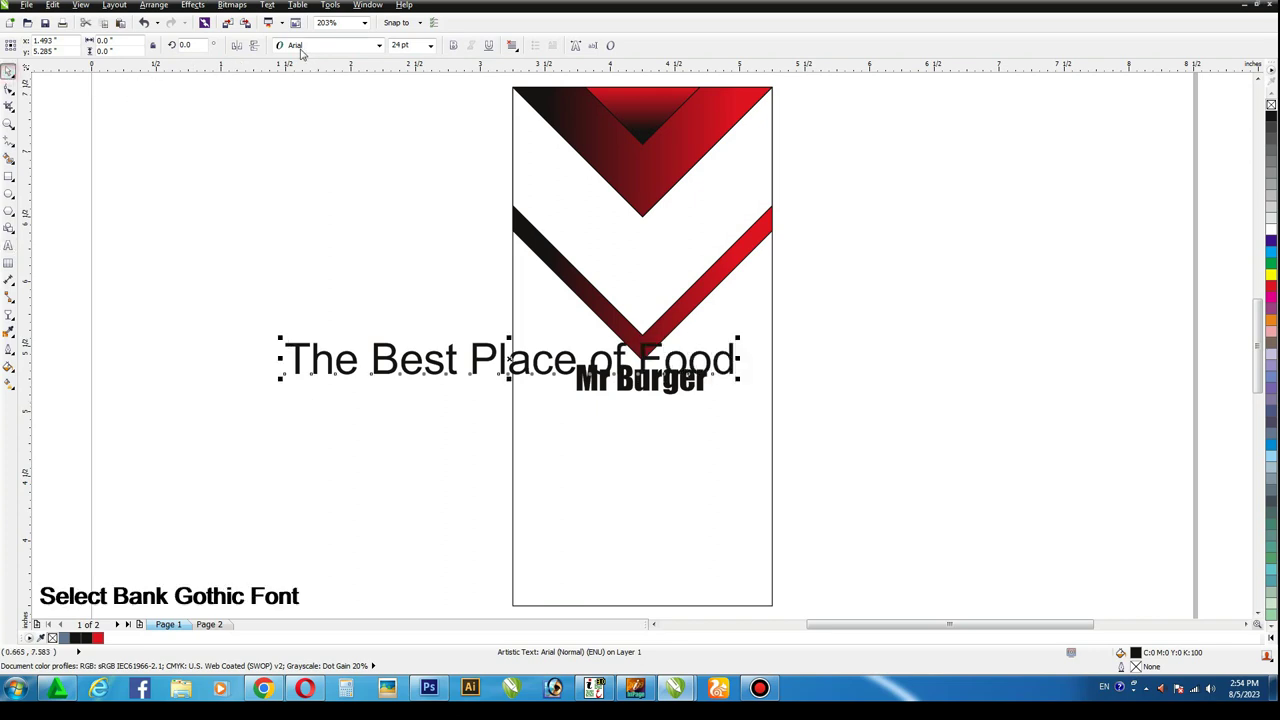
Step: Set the tagline to BankGothic Lt BT at 8 pt and place it just below "Mr Burger"
left_click(330, 45)
left_click(308, 100)
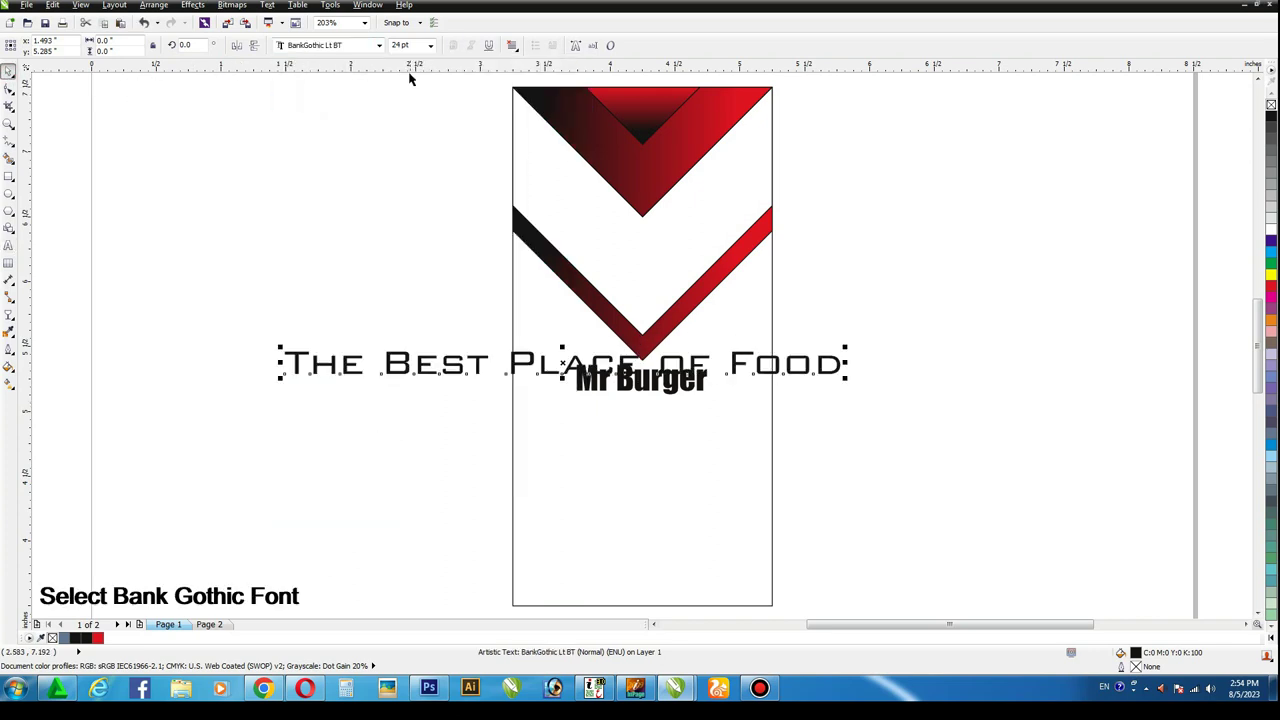
left_click(430, 45)
left_click(432, 53)
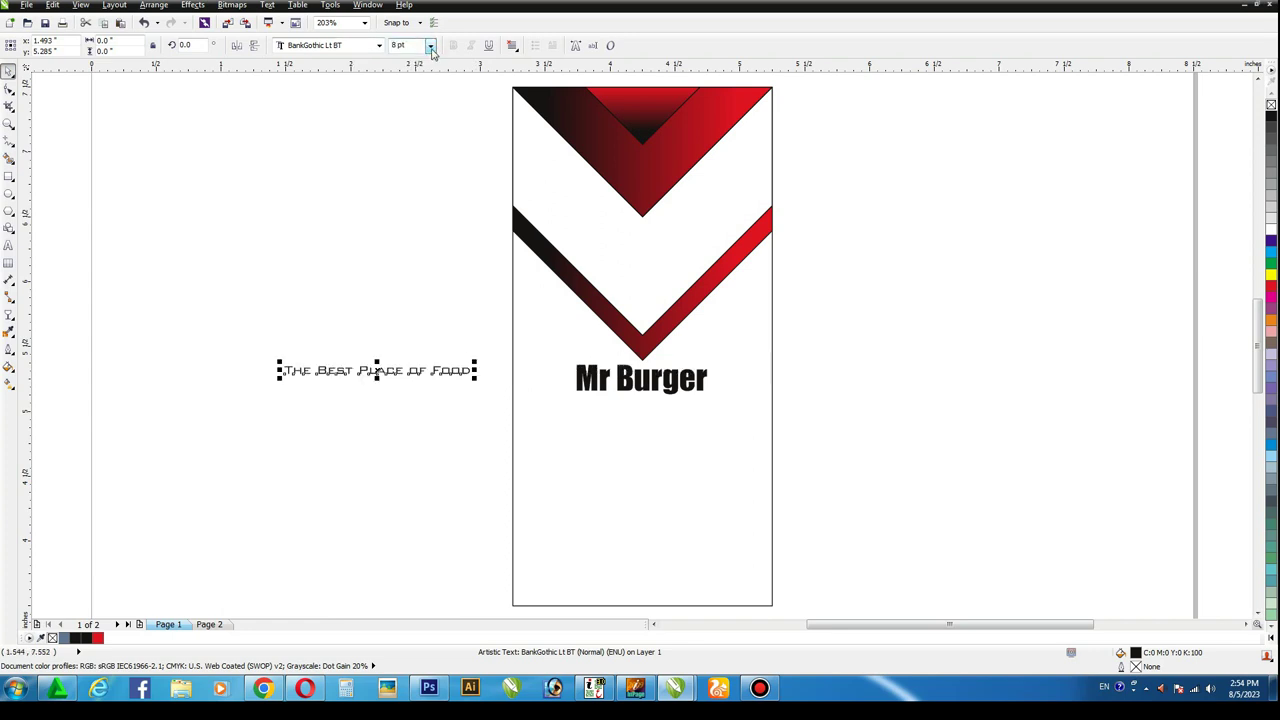
left_click_drag(400, 372, 666, 405)
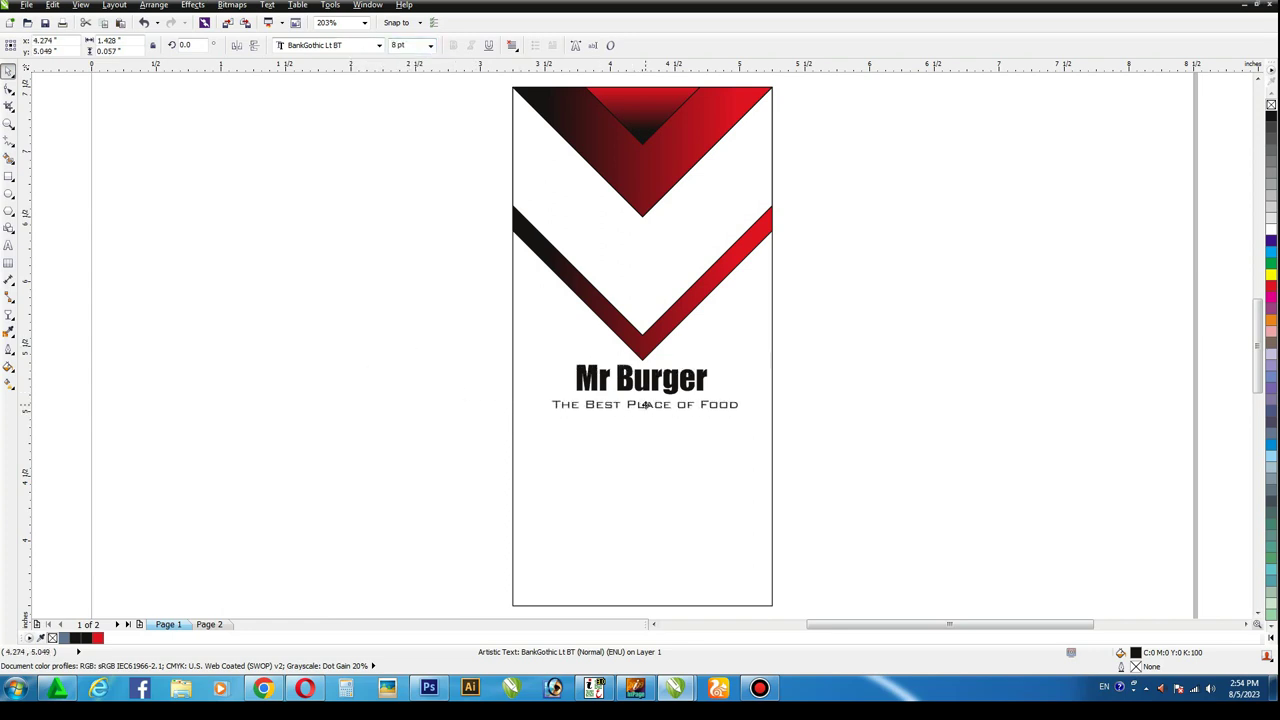
Step: Set the tagline's font size to 7 pt and stretch the text slightly taller
key("z")
left_click_drag(512, 338, 780, 462)
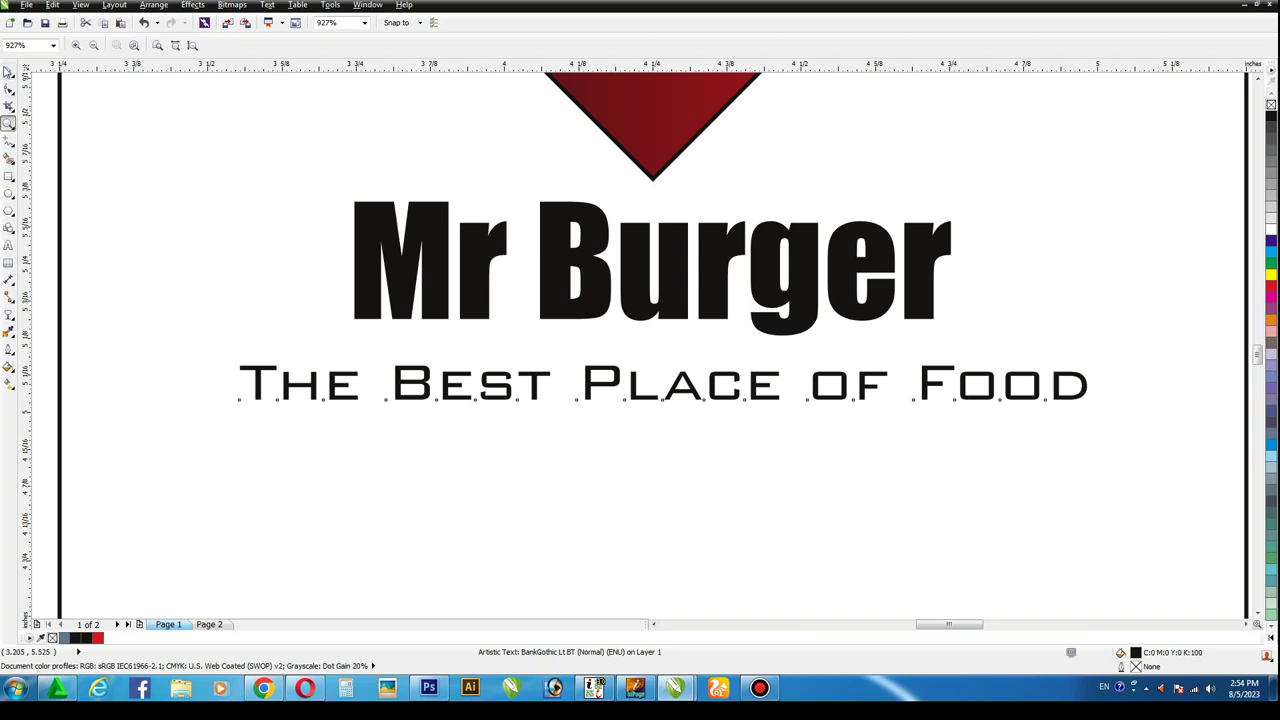
left_click(8, 71)
left_click(430, 46)
type("7")
key("Return")
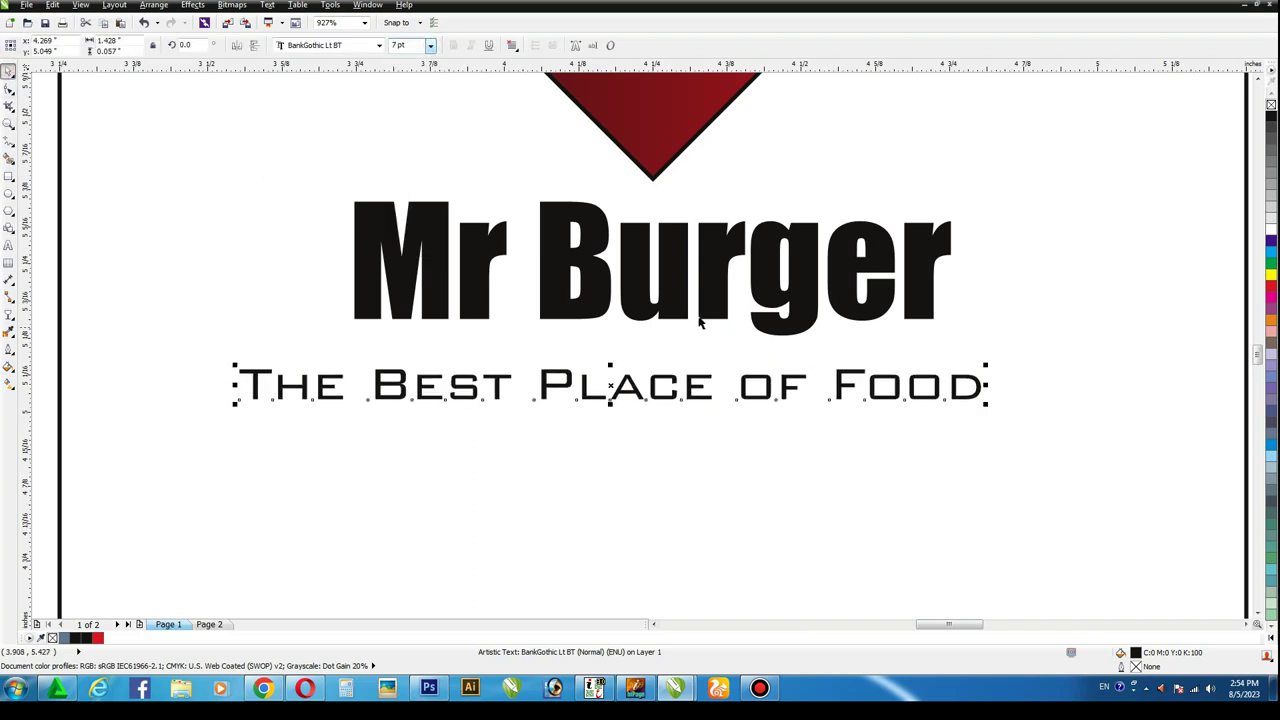
left_click_drag(610, 407, 612, 415)
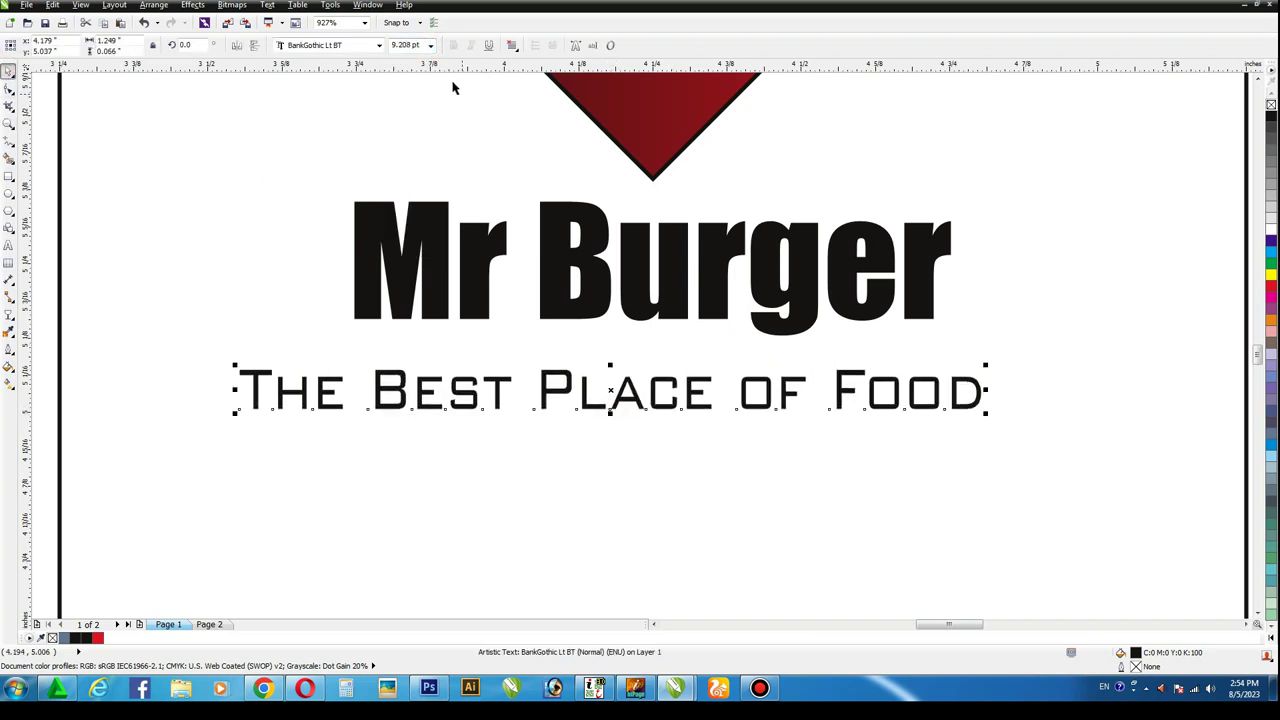
Step: Set the tagline's font size to 8 pt and centre it horizontally under "Mr Burger"
left_click(430, 45)
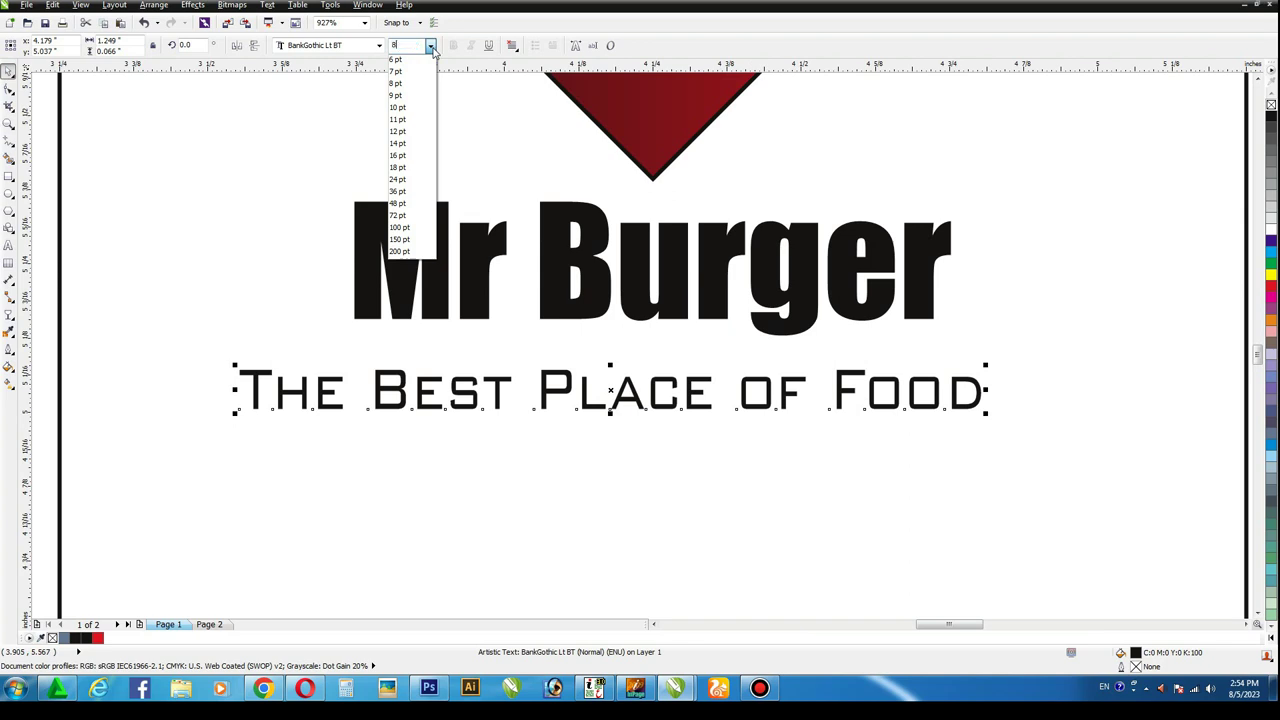
key("Return")
left_click(609, 305, "shift")
key("c")
key("Escape")
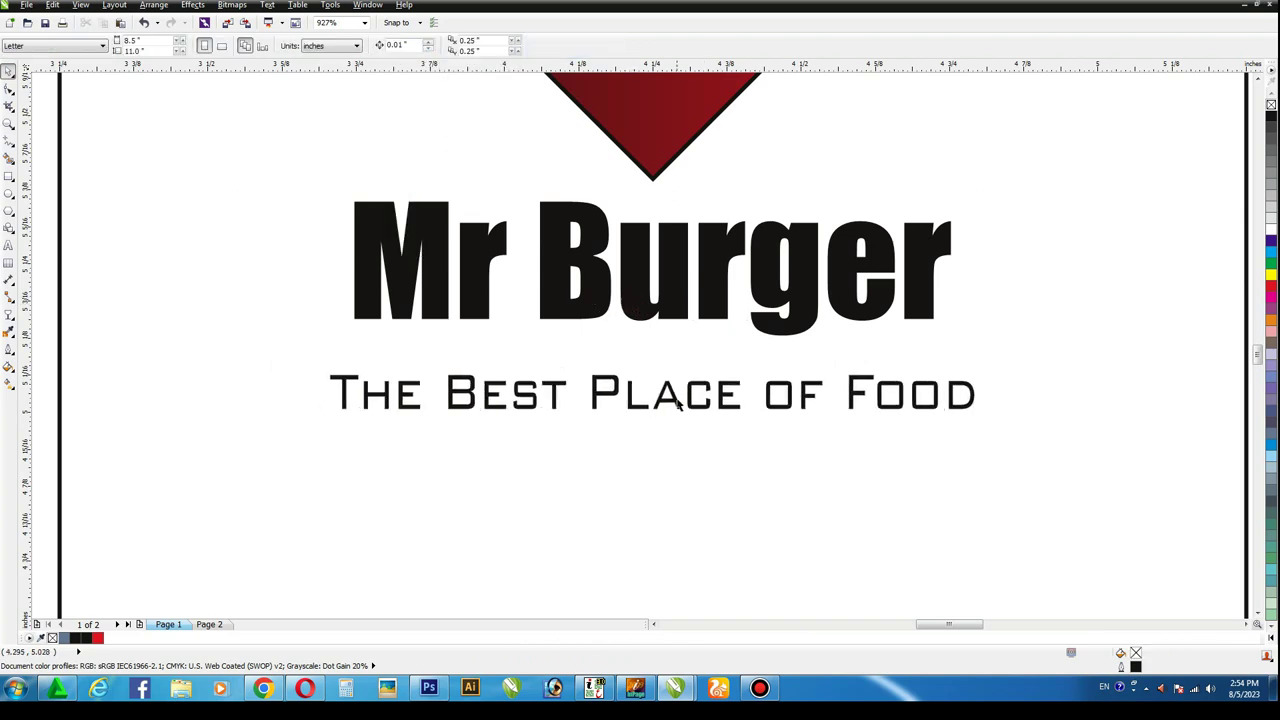
Step: Move the tagline up close under "Mr Burger", centre it and scale it to match the title's width
left_click(677, 402)
left_click_drag(978, 370, 829, 345)
left_click(921, 303, "shift")
key("c")
key("Escape")
left_click(833, 383)
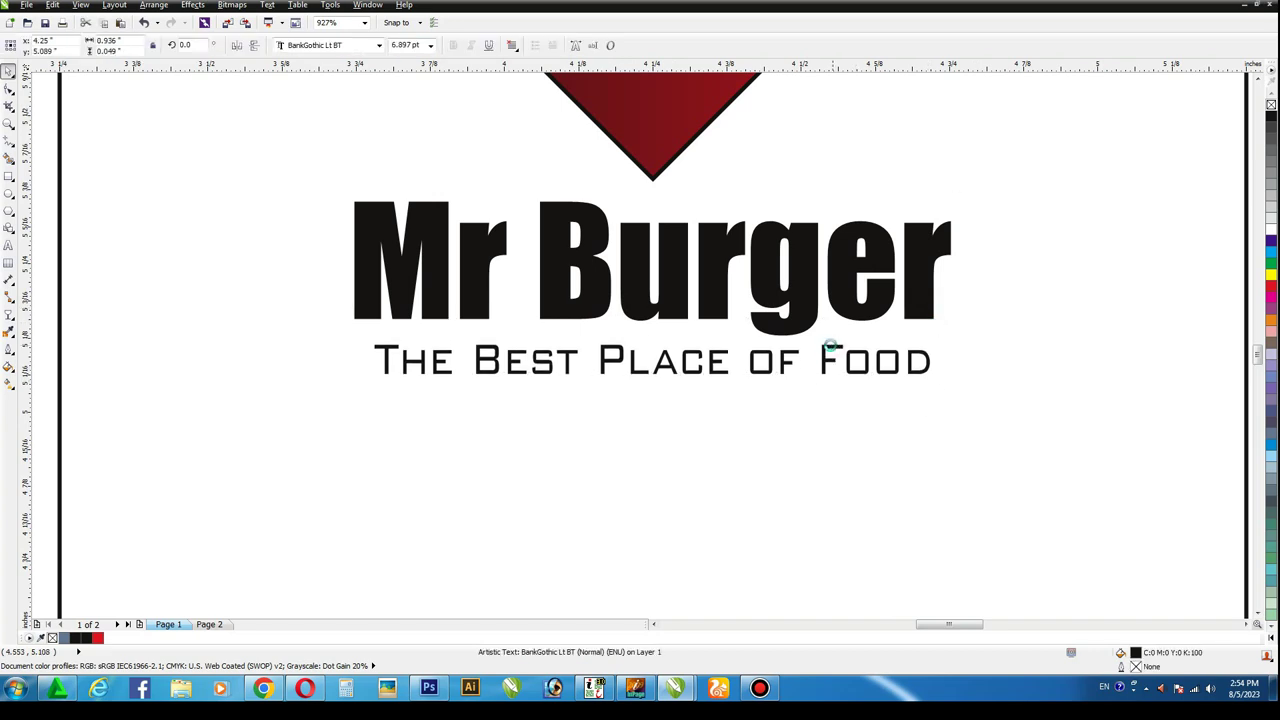
left_click_drag(946, 381, 952, 391)
key("shift+F4")
key("Escape")
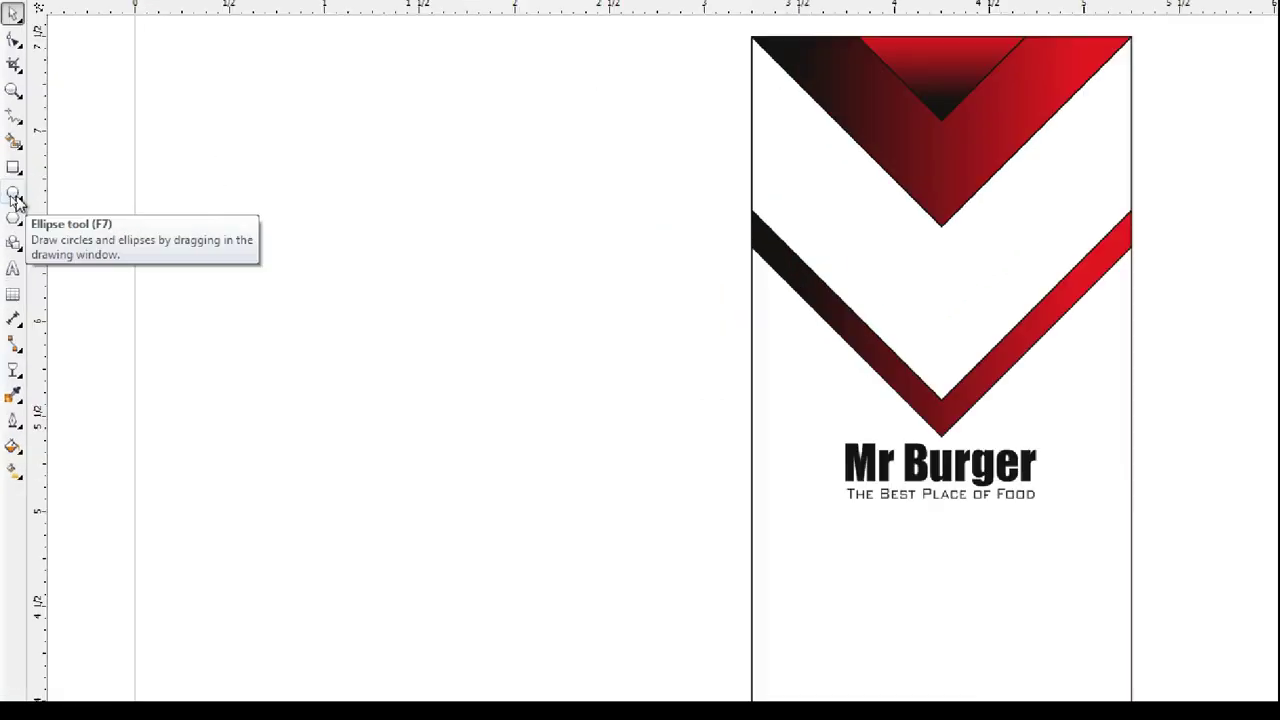
Step: Draw a circle about 0.42 inch across below the tagline, near the rectangle's left edge
left_click(9, 195)
mouse_move(532, 435)
left_mouse_down()
mouse_move(586, 474)
mouse_move(587, 490)
left_mouse_up()
key("z")
mouse_move(445, 349)
left_mouse_down()
mouse_move(711, 443)
mouse_move(810, 516)
left_mouse_up()
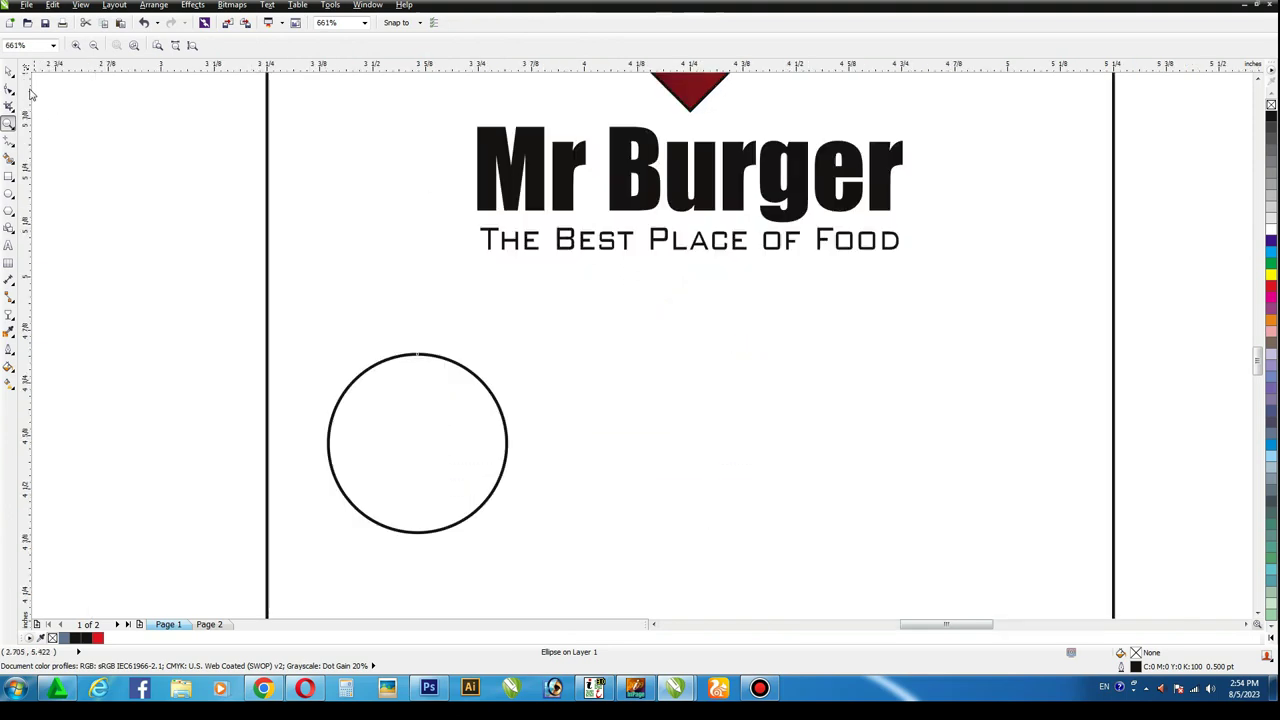
key("space")
left_click_drag(439, 425, 439, 371)
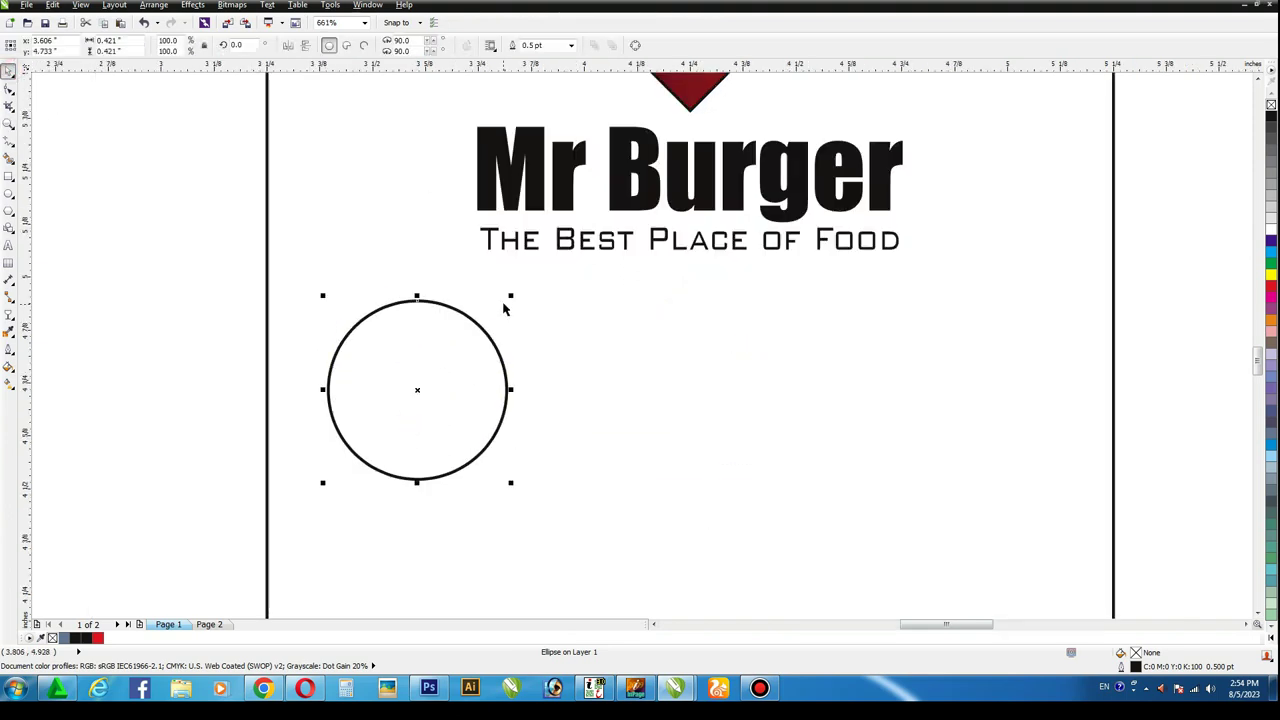
left_click_drag(511, 296, 505, 308)
left_click(186, 332)
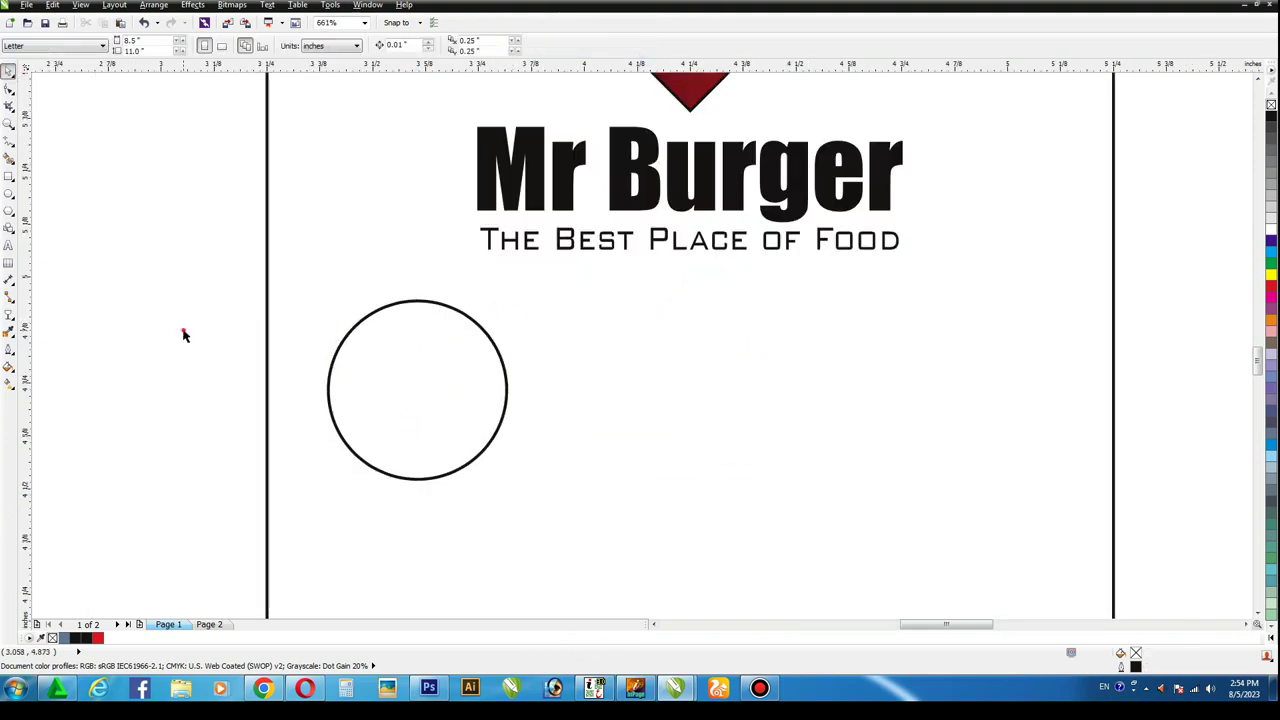
Step: Paste a copy of the circle in place, shrink it about its centre to about 0.38 inch and fill it white
left_click(439, 339)
left_click(52, 5)
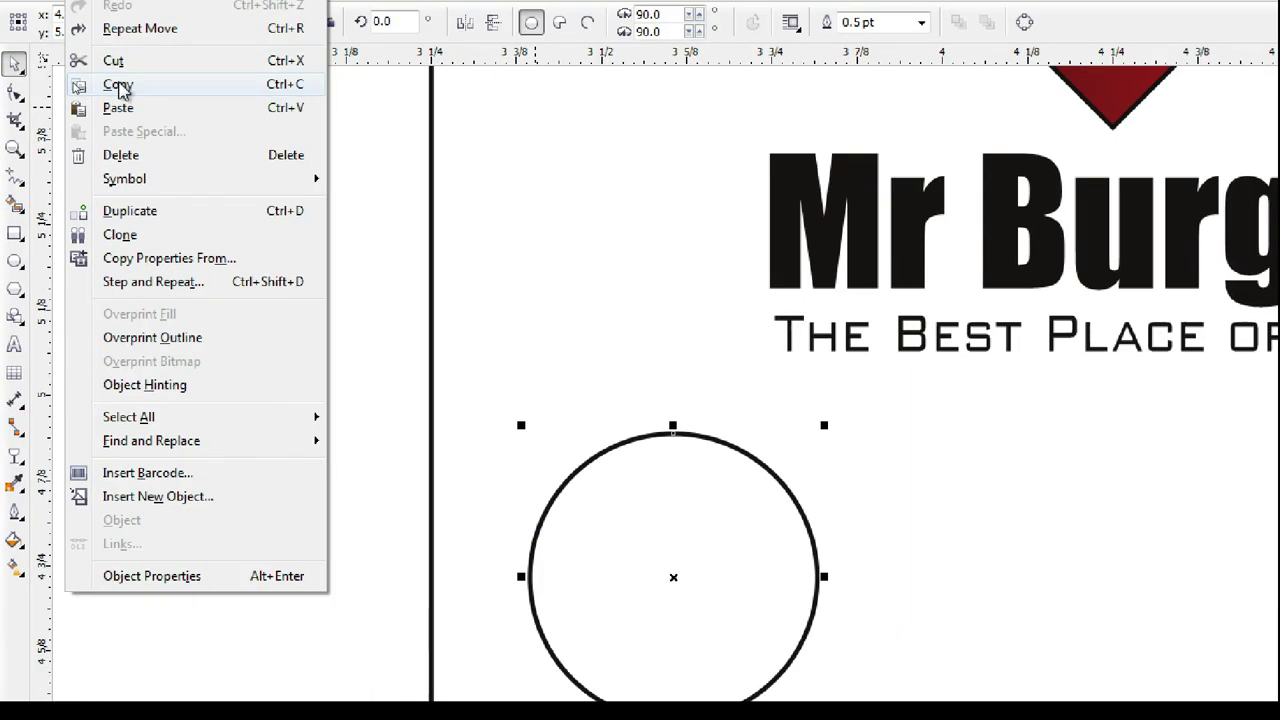
left_click(73, 85)
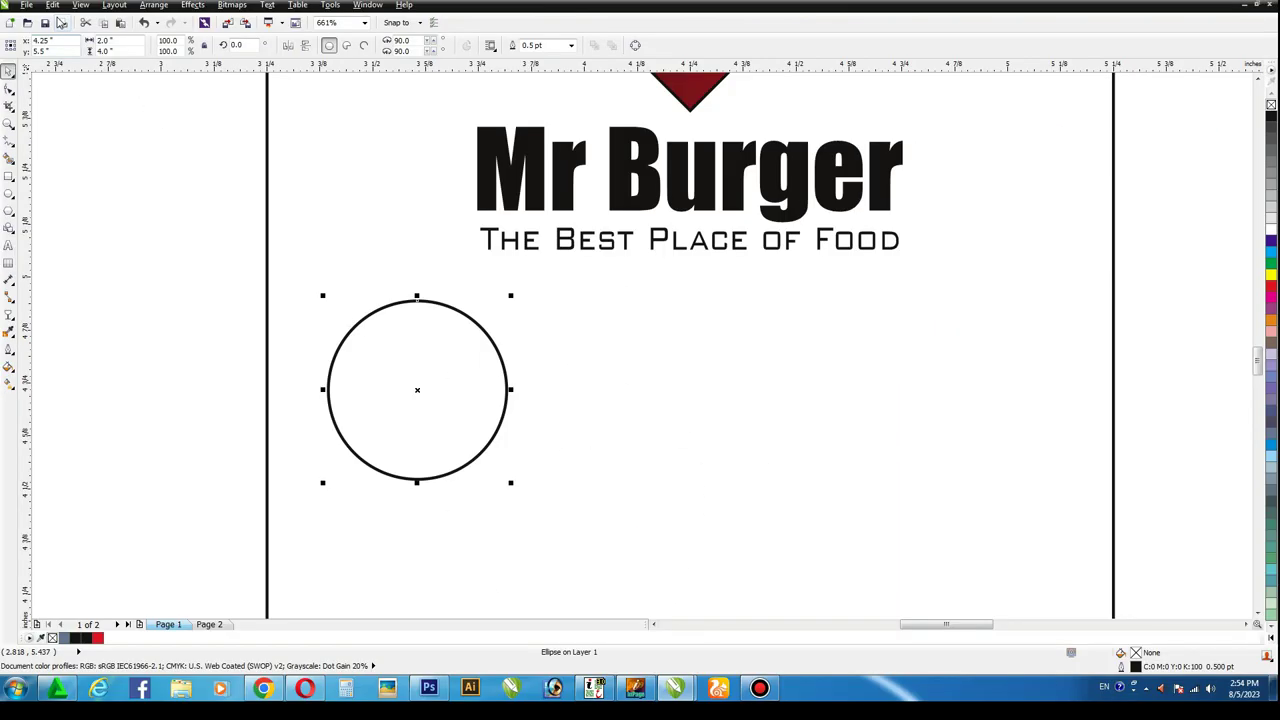
left_click(51, 8)
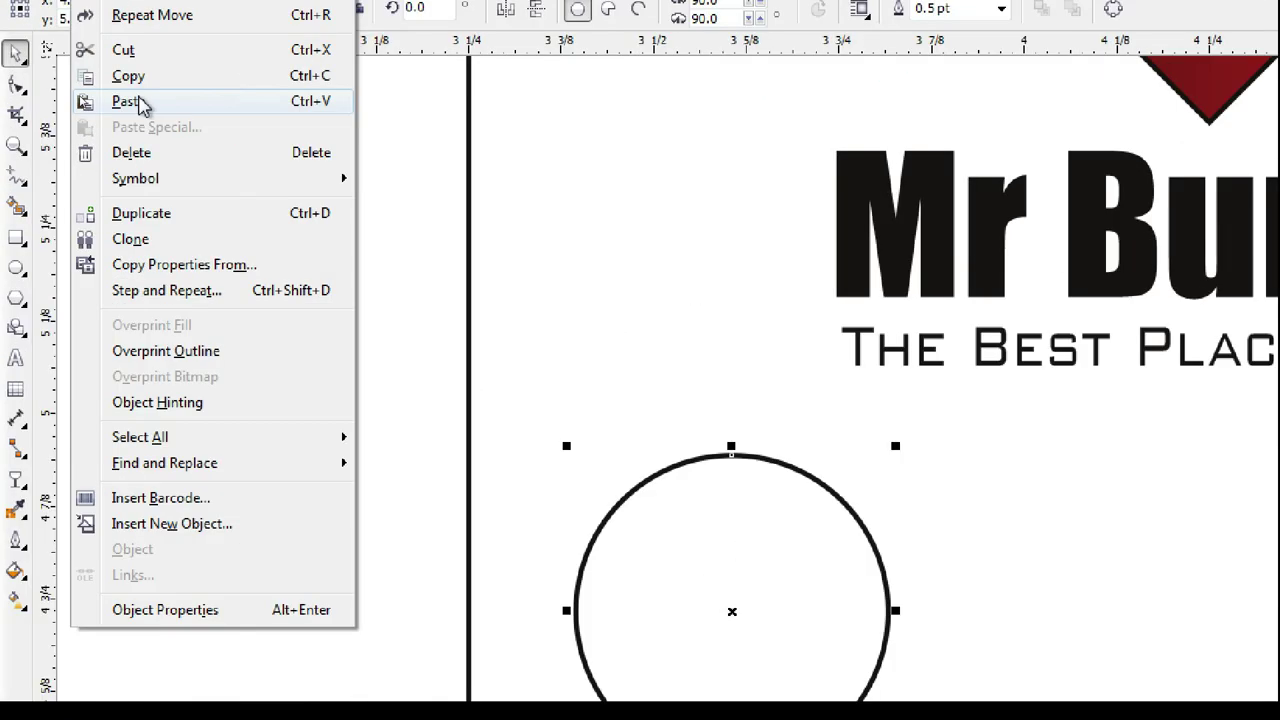
left_click(73, 99)
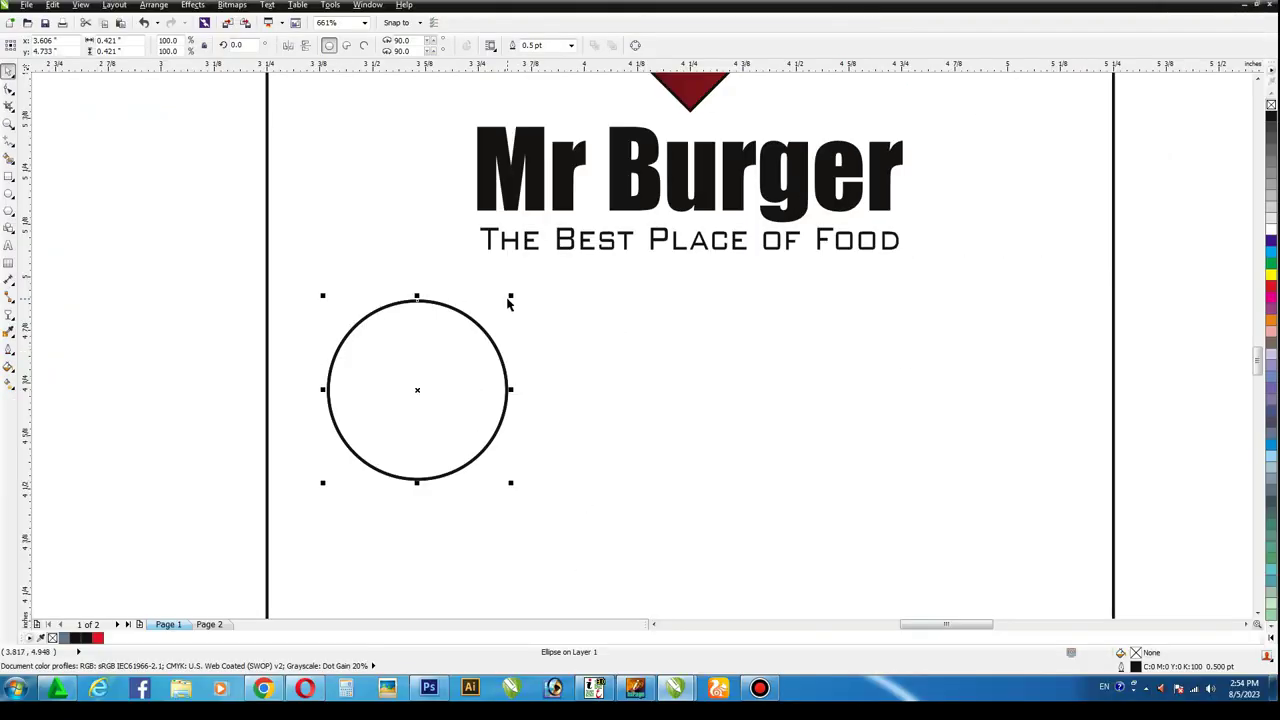
left_click_drag(509, 302, 501, 305)
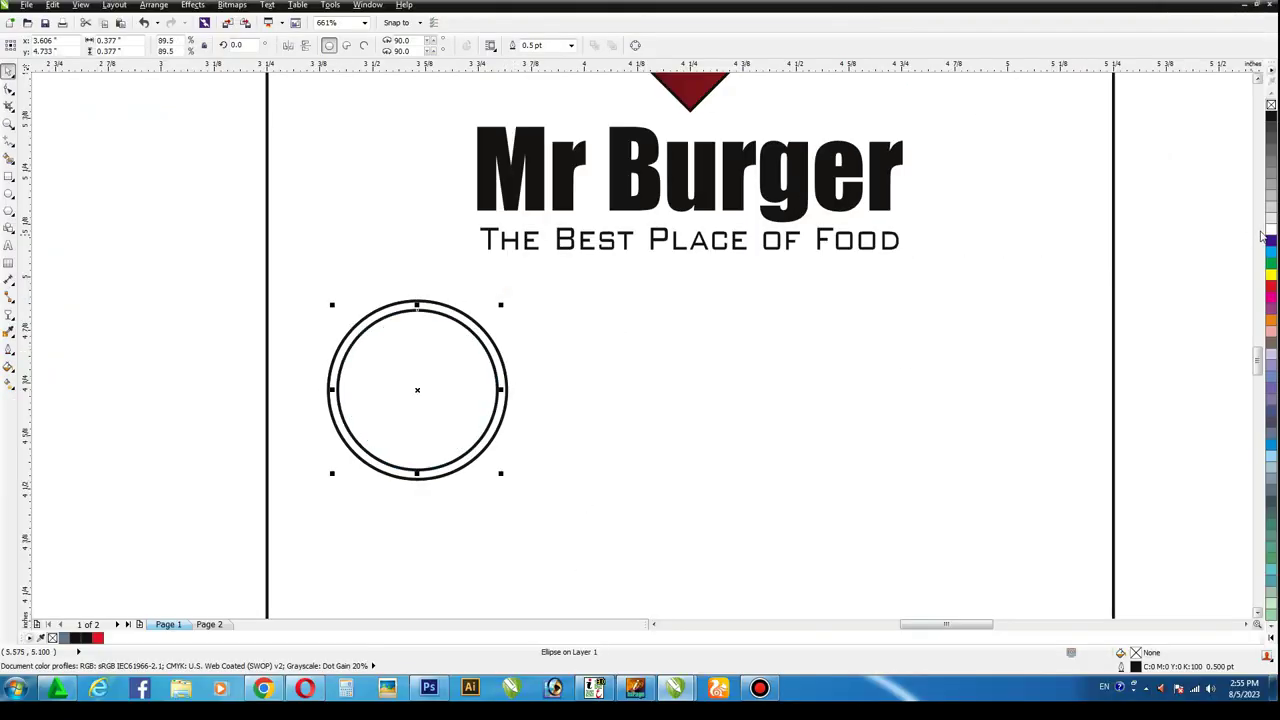
left_click(1270, 230)
Step: Fill the outer circle with a horizontal linear gradient running from black on the left to red on the right
left_click(441, 304)
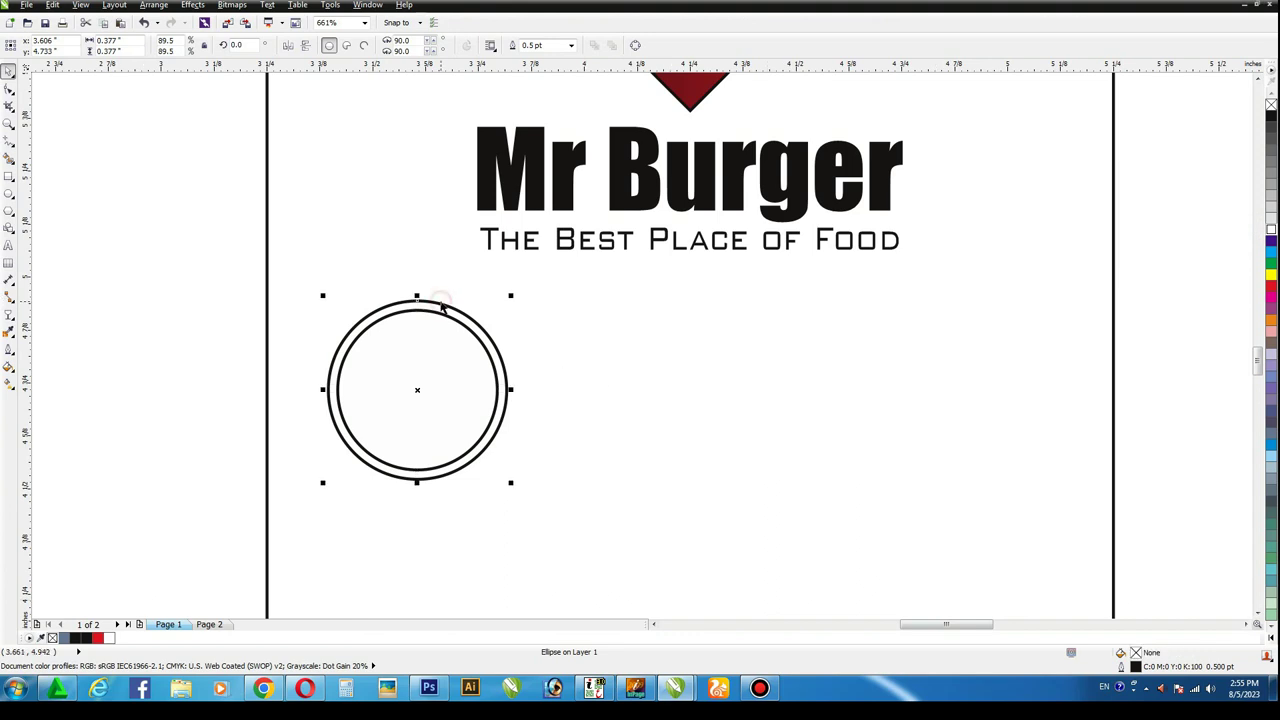
key("g")
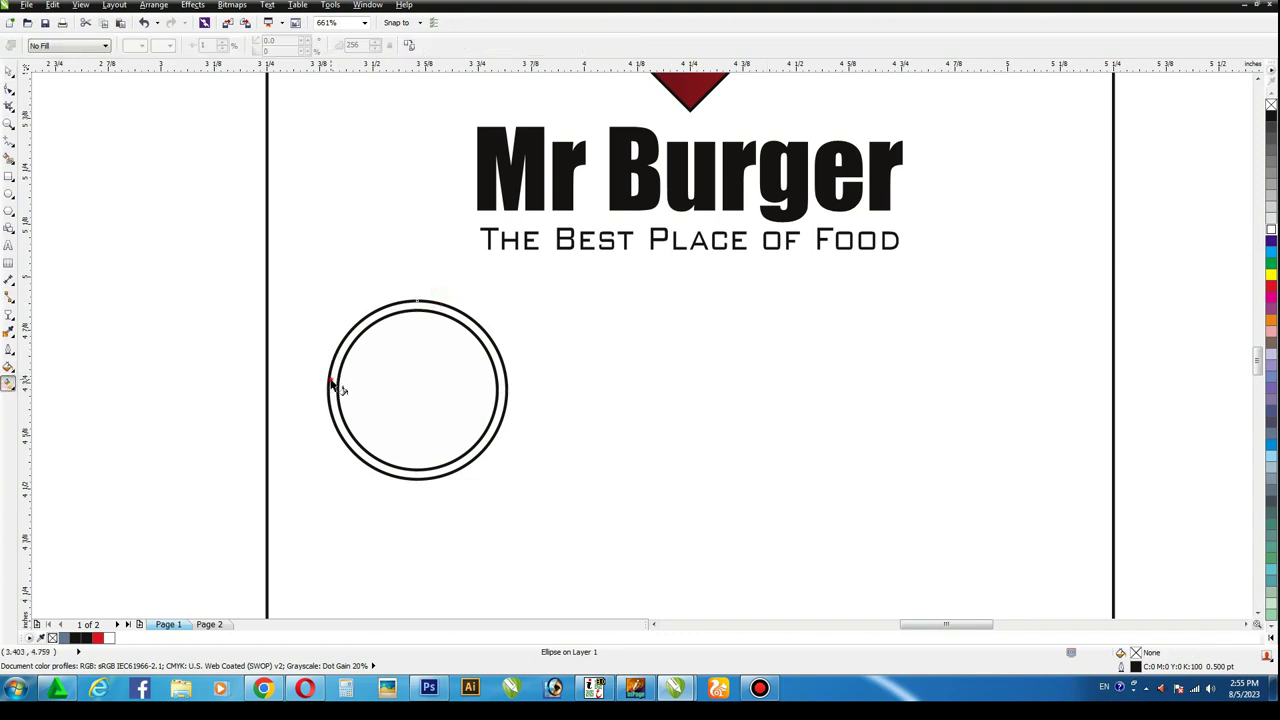
left_click_drag(331, 379, 515, 382)
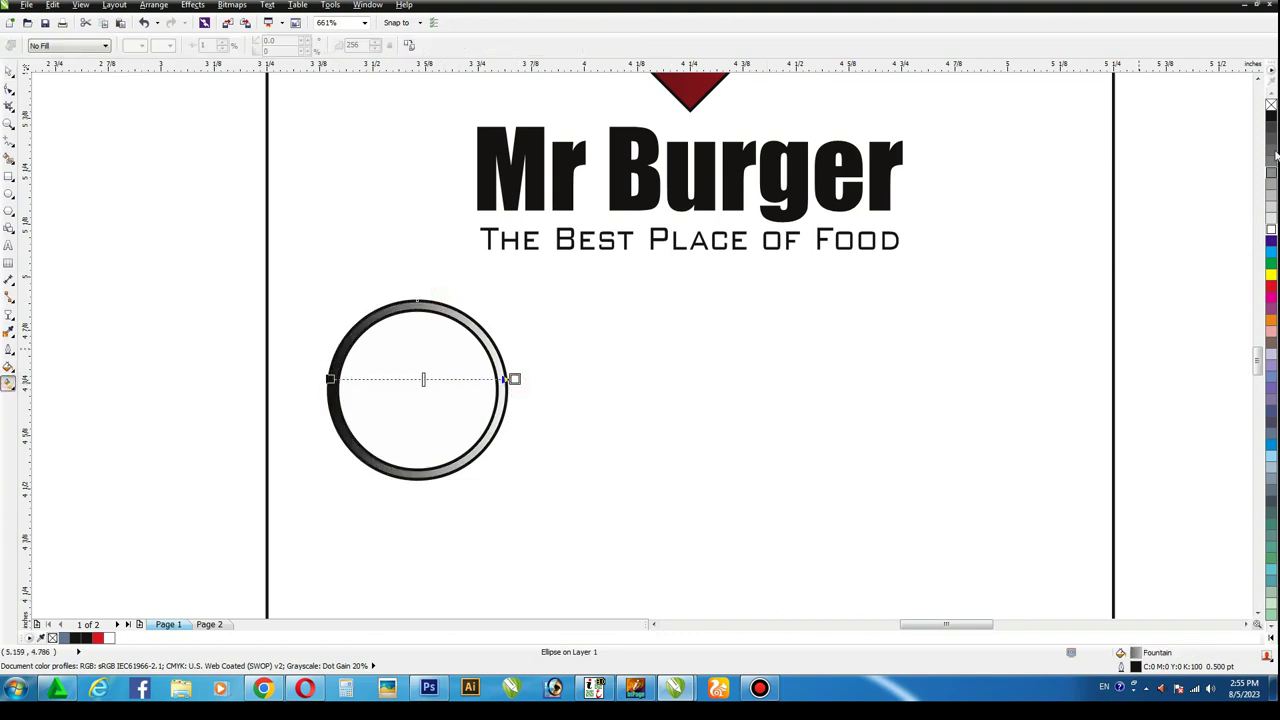
left_click_drag(1271, 281, 506, 398)
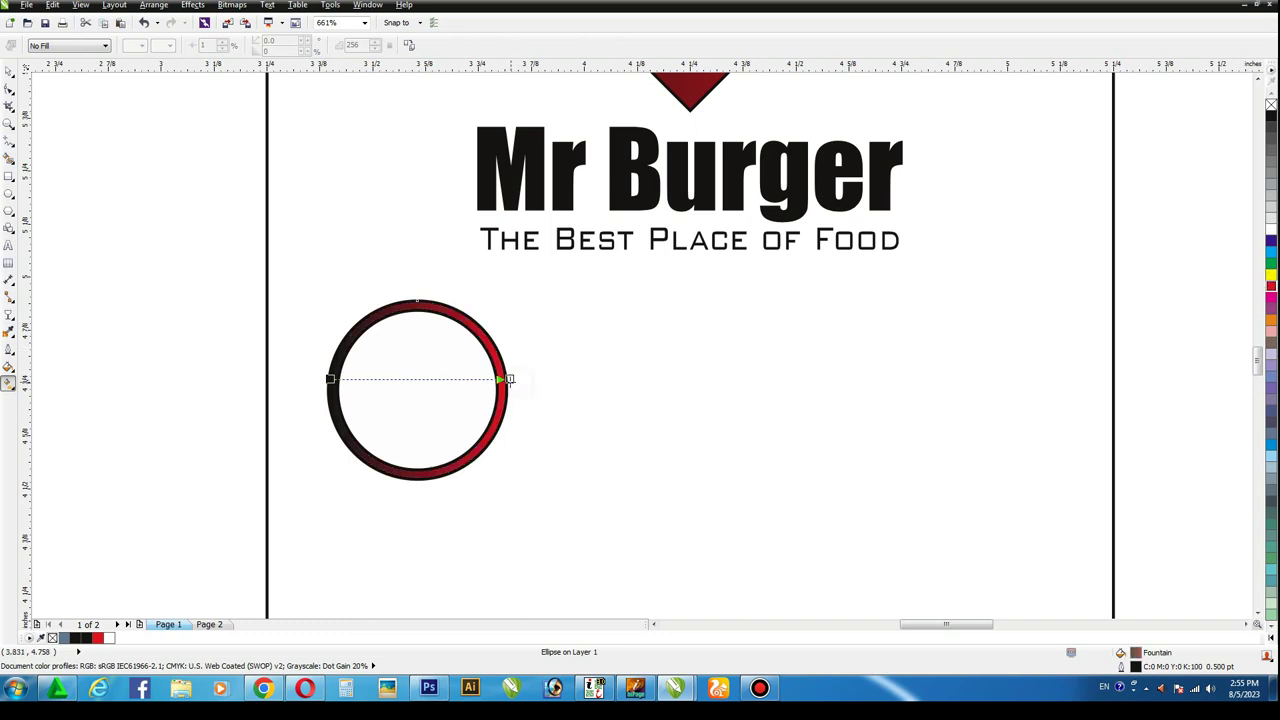
Step: Remove the outlines from both circles
left_click(8, 73)
left_click_drag(234, 280, 582, 484)
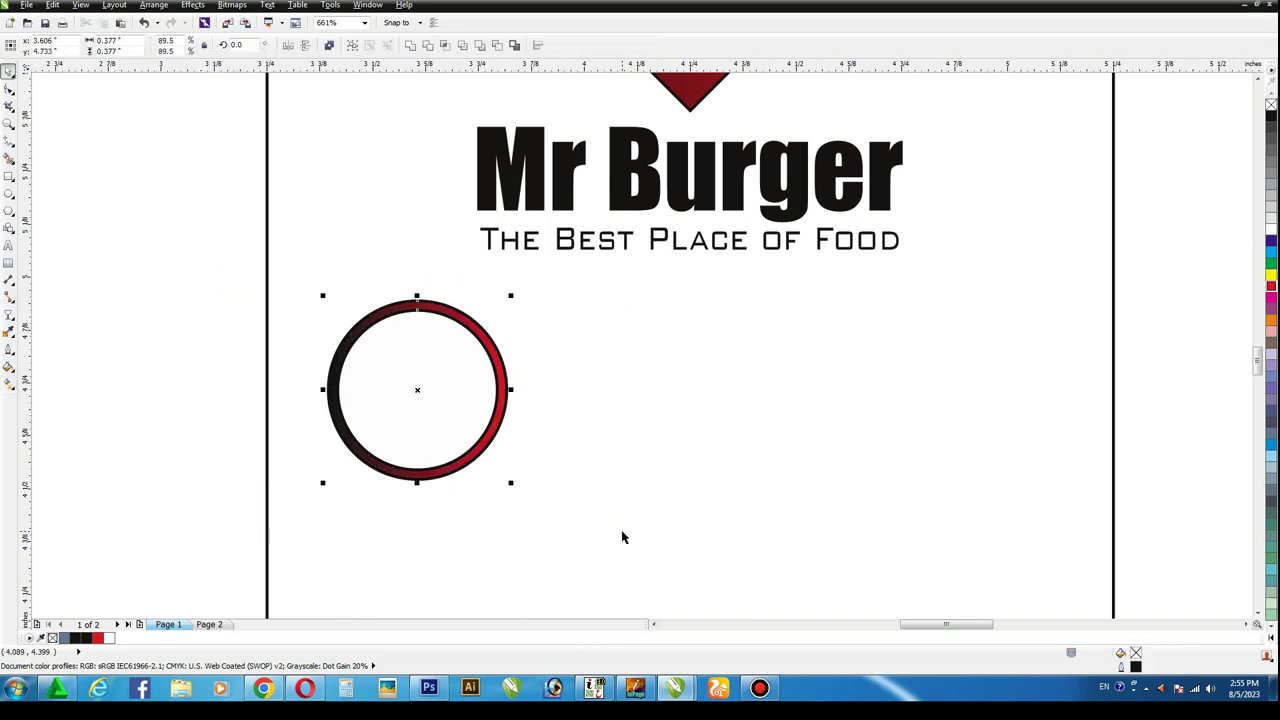
right_click(1268, 104)
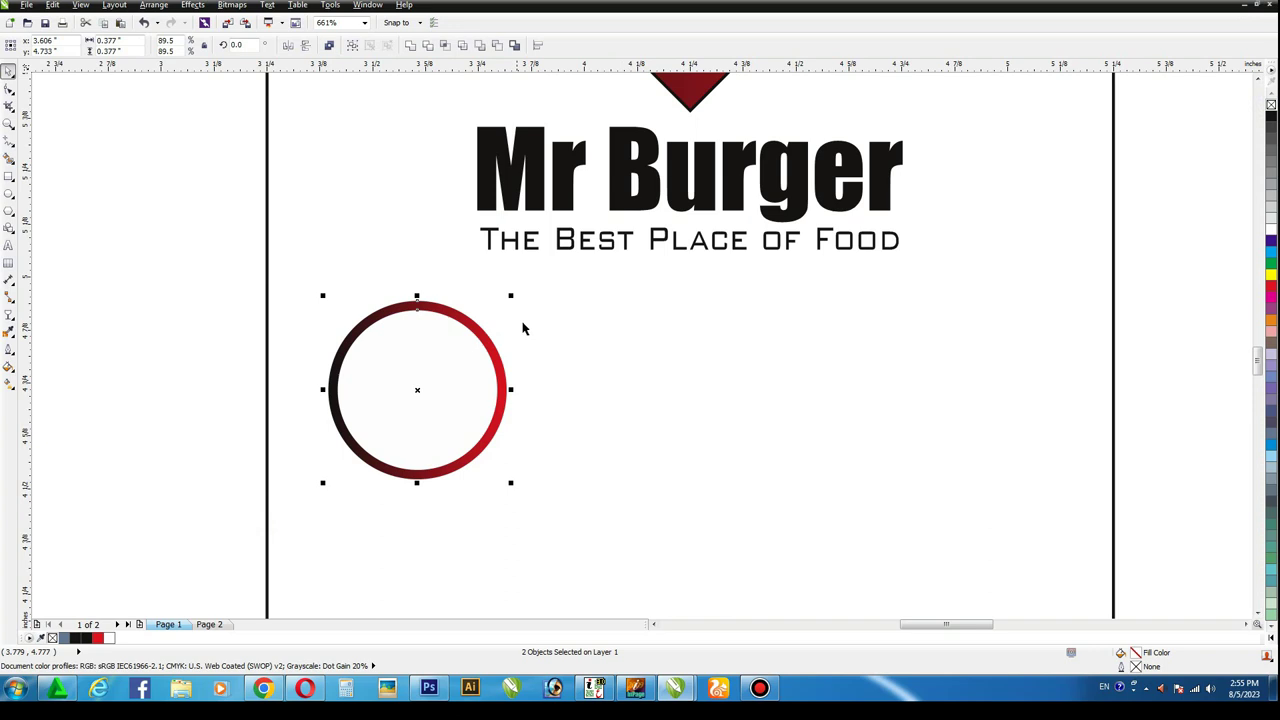
Step: Shrink the white circle to about 0.36 inch, then scale the whole ring down to about 0.365 inch across
left_click(470, 342)
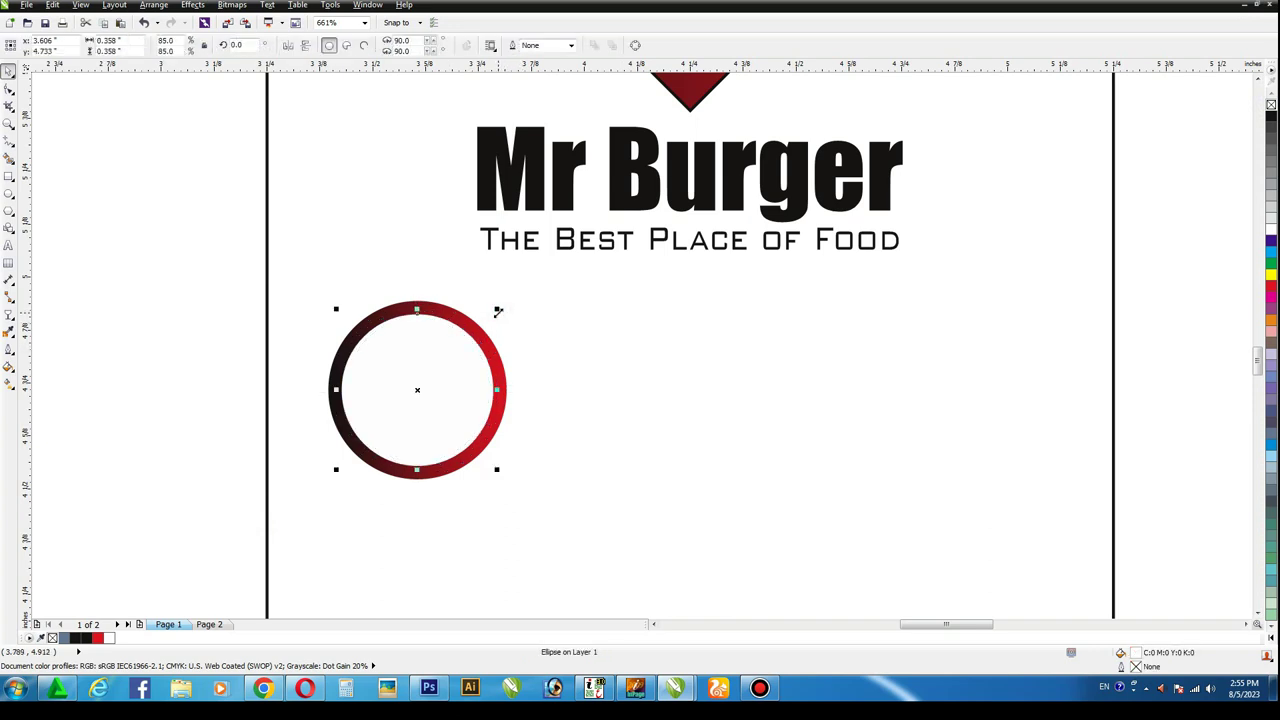
left_click_drag(214, 257, 594, 528)
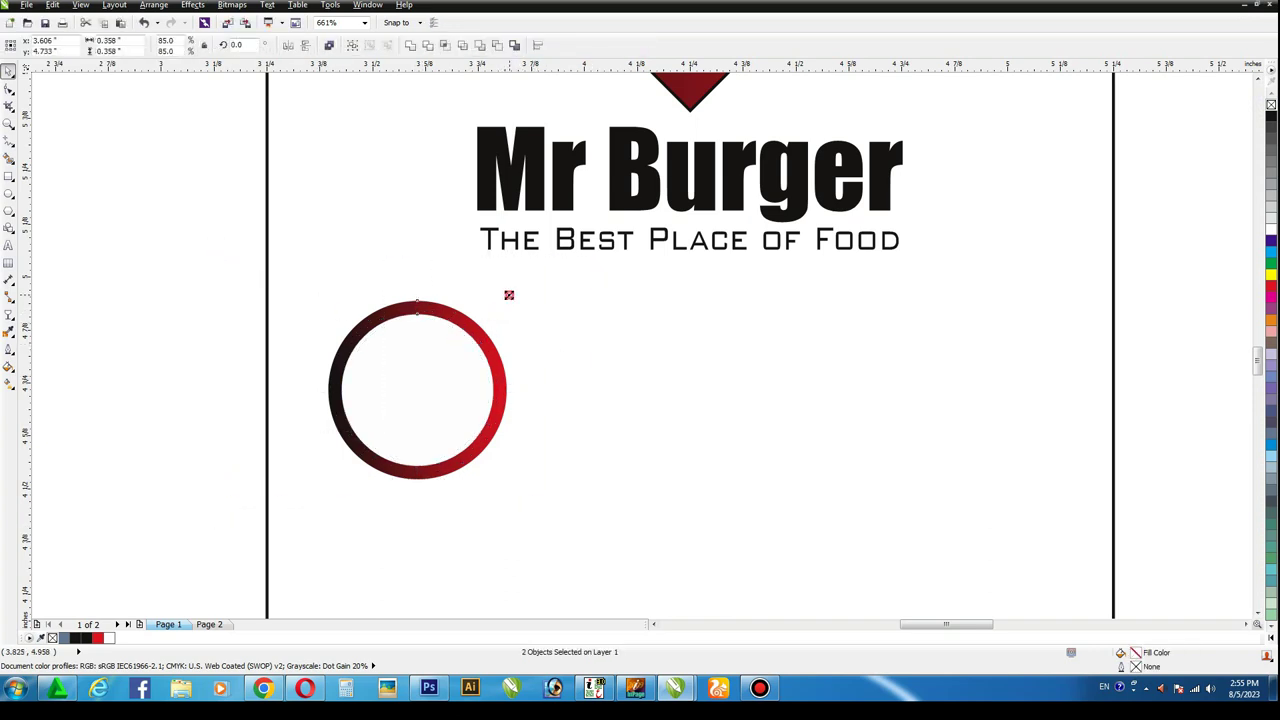
left_click_drag(509, 295, 498, 307)
left_click_drag(426, 388, 410, 384)
Step: Scale the inner white circle down slightly and centre it horizontally and vertically on the gradient circle
left_click(463, 374)
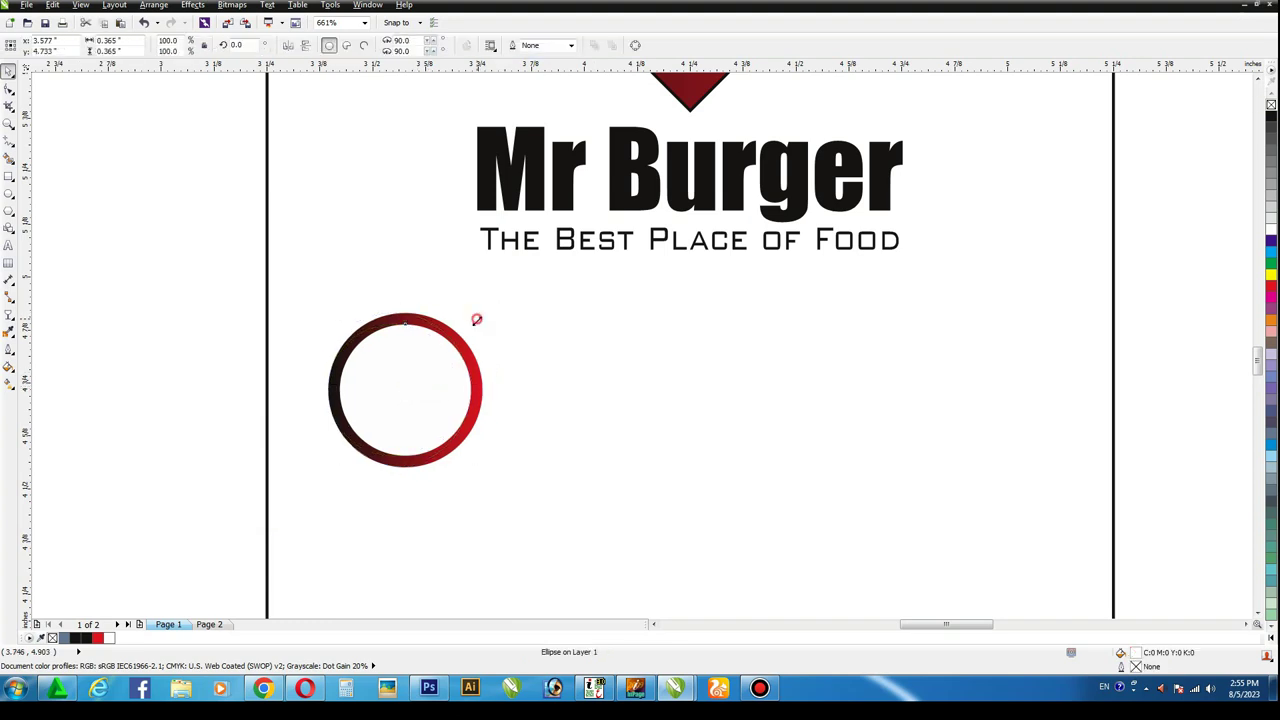
left_click_drag(476, 319, 474, 321)
left_click(457, 341, "shift")
key("c")
key("e")
left_click(300, 332)
Step: Copy the ring to the right and repeat the copy twice to make a row of four evenly spaced rings
left_click_drag(242, 294, 571, 502)
left_click_drag(380, 383, 555, 405)
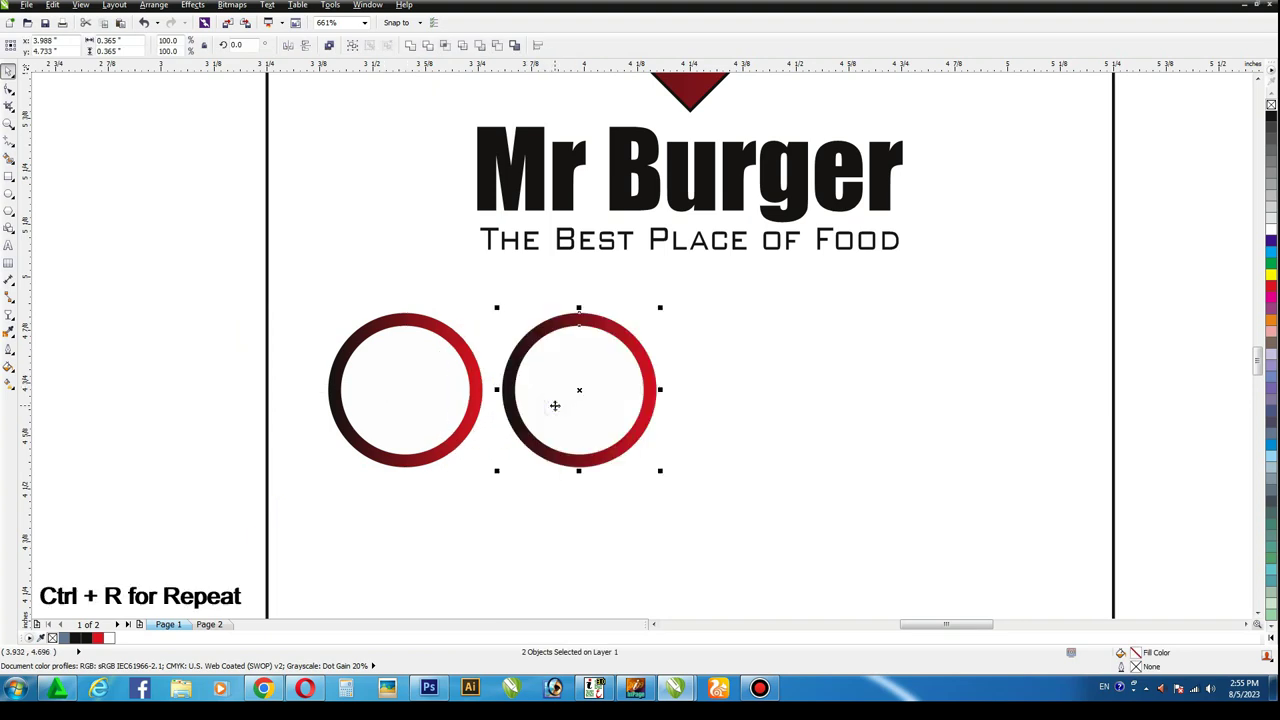
key("ctrl+r")
key("ctrl+r")
Step: Select all four rings and enlarge the row to about 1.79 inches wide inside the rectangle
left_click_drag(186, 268, 1066, 490)
key("ctrl+g")
left_click_drag(777, 396, 774, 383)
left_click(329, 46)
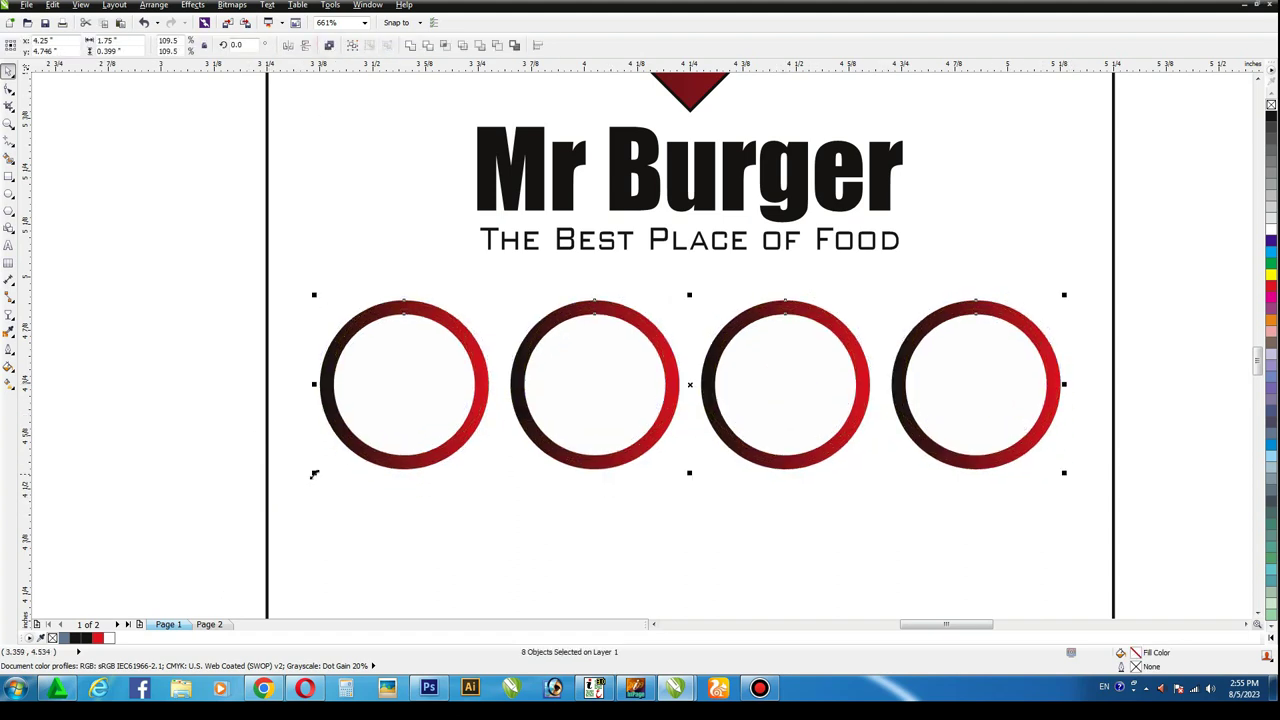
left_click_drag(314, 474, 300, 500)
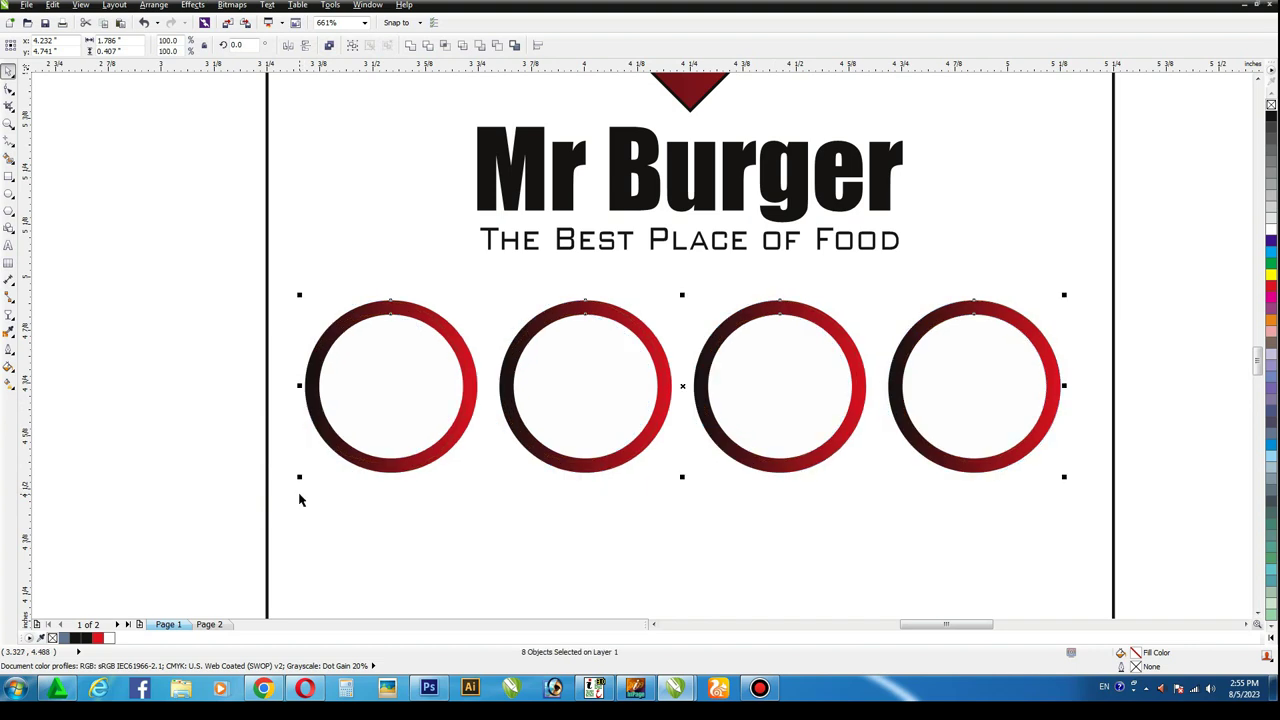
Step: Centre the row of four rings horizontally within the card rectangle and ungroup it
left_click(400, 515, "shift")
key("c")
left_click(443, 410)
left_click(329, 47)
left_click(156, 287)
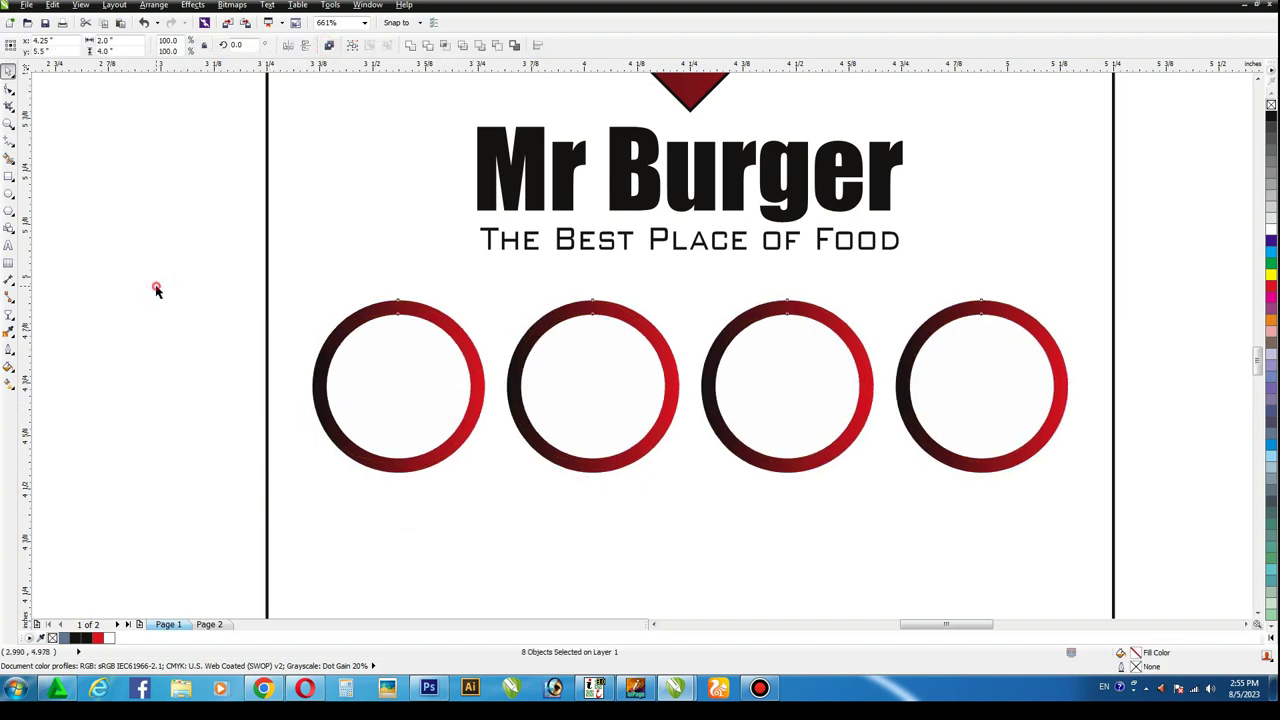
Step: Draw a rectangle about 0.332 by 0.116 inch below the first ring and round its corners fully into a pill shape
key("F4")
key("z")
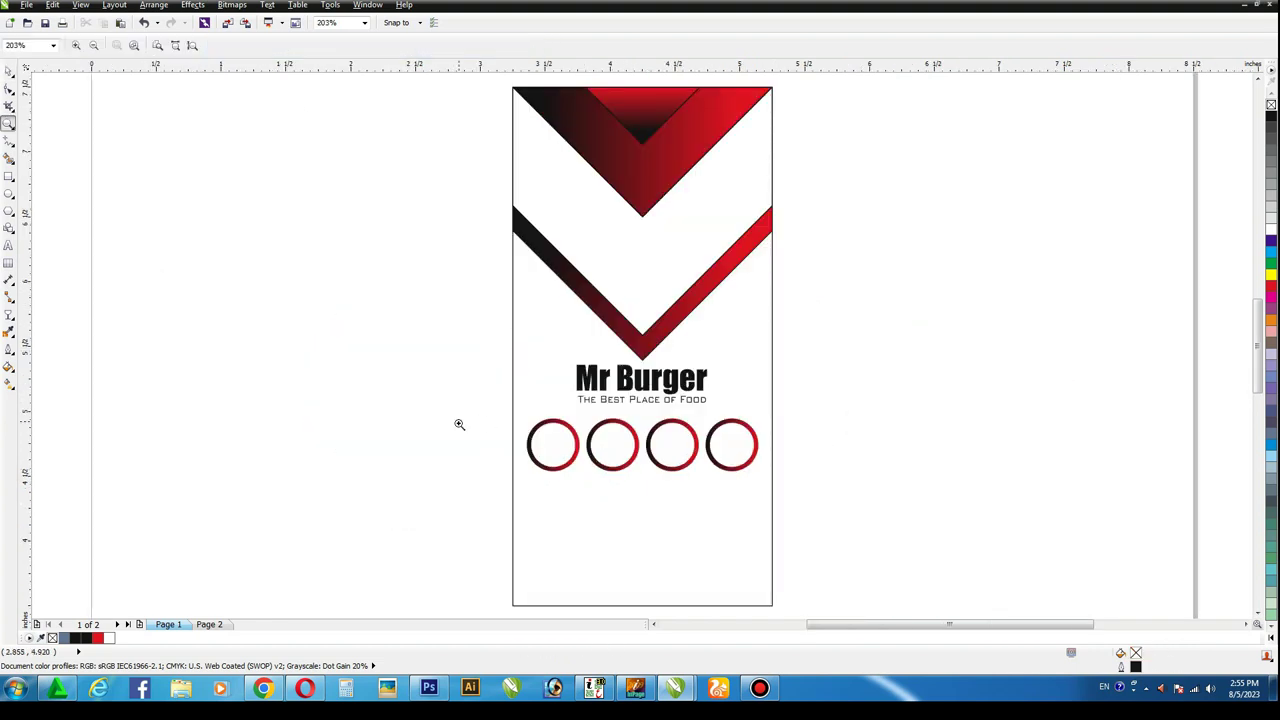
left_click_drag(462, 426, 797, 531)
left_click(10, 70)
left_click(125, 337)
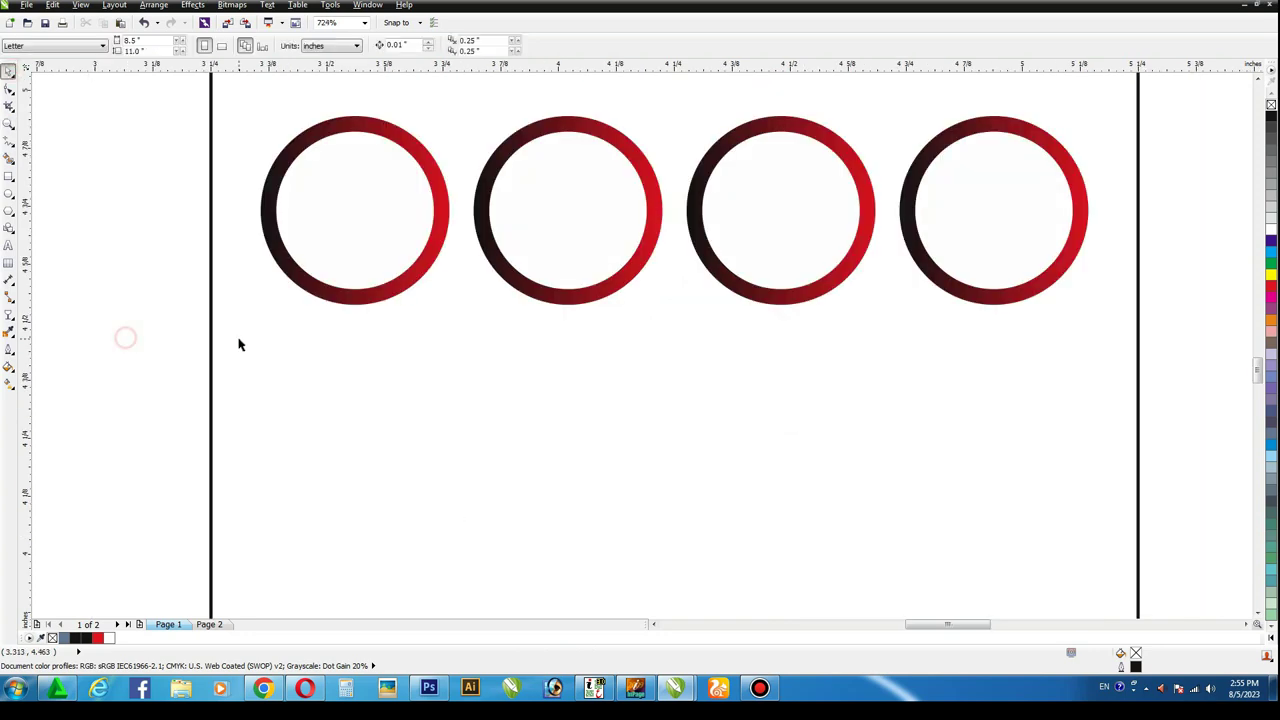
left_click(7, 176)
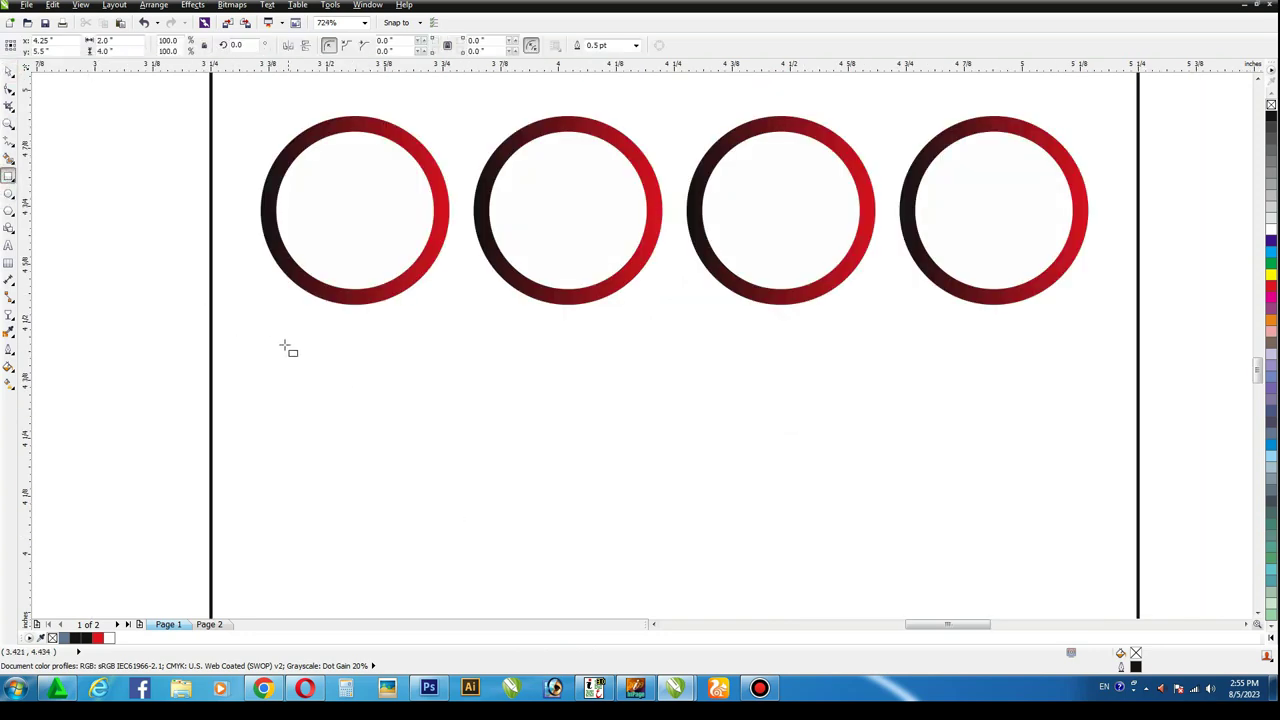
left_click_drag(275, 333, 431, 389)
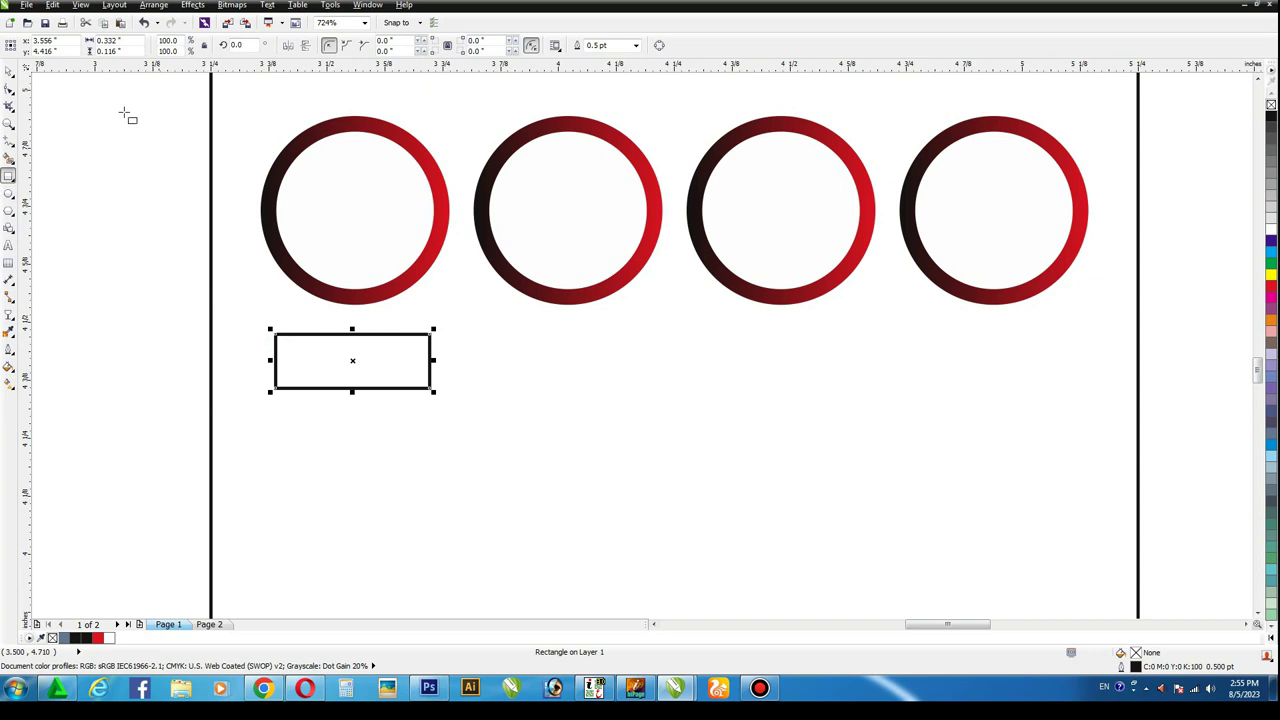
left_click(10, 89)
left_click_drag(432, 331, 403, 334)
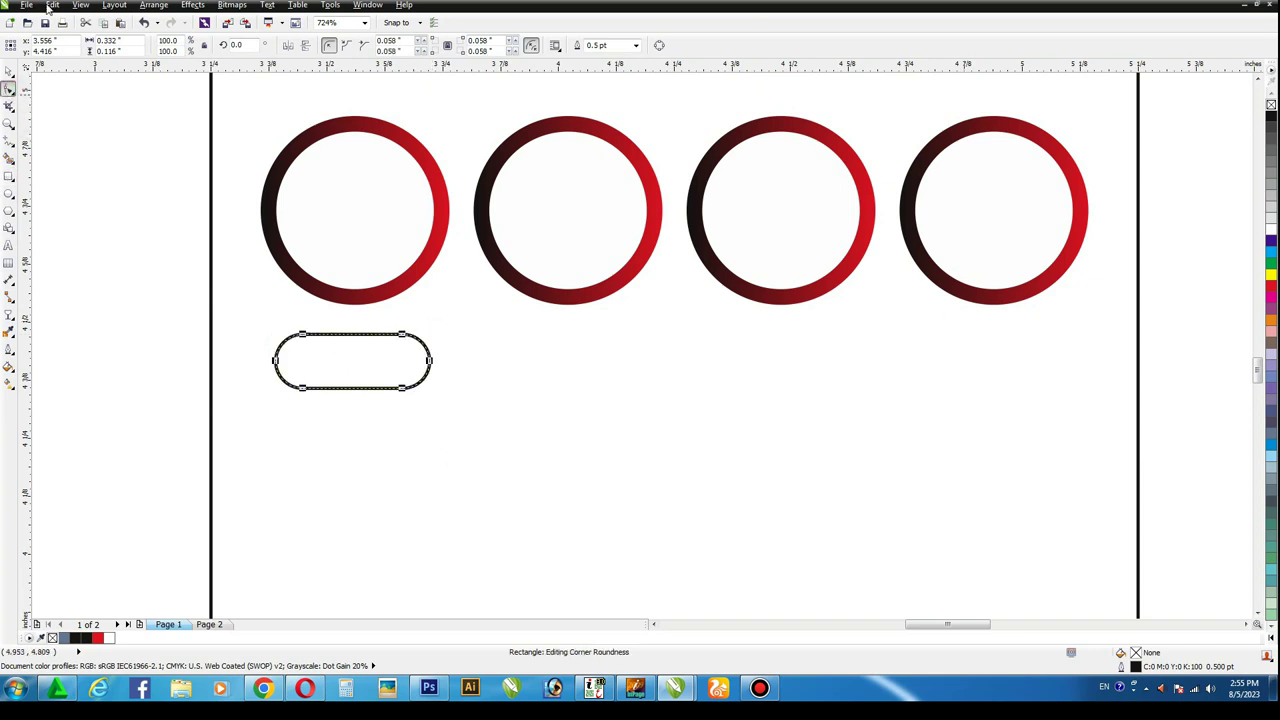
Step: Fill the pill with a horizontal black-to-red gradient and remove its outline
left_click(9, 72)
key("g")
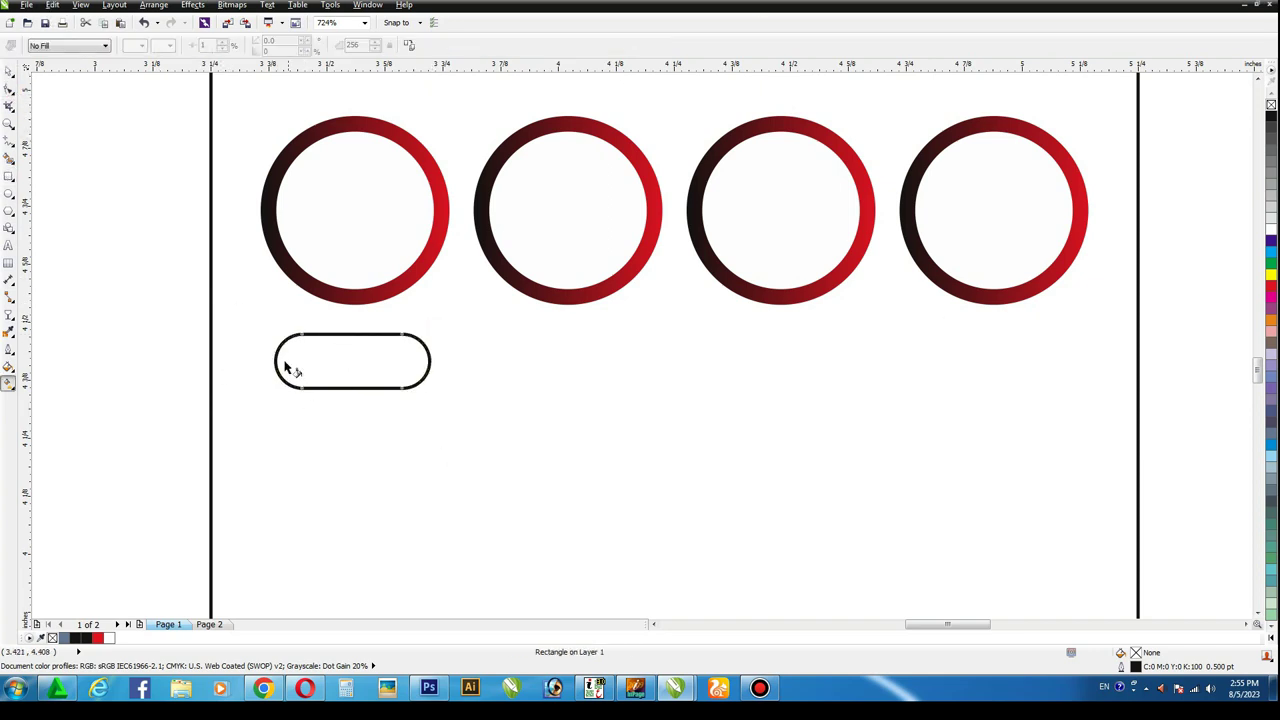
left_click_drag(275, 360, 417, 360)
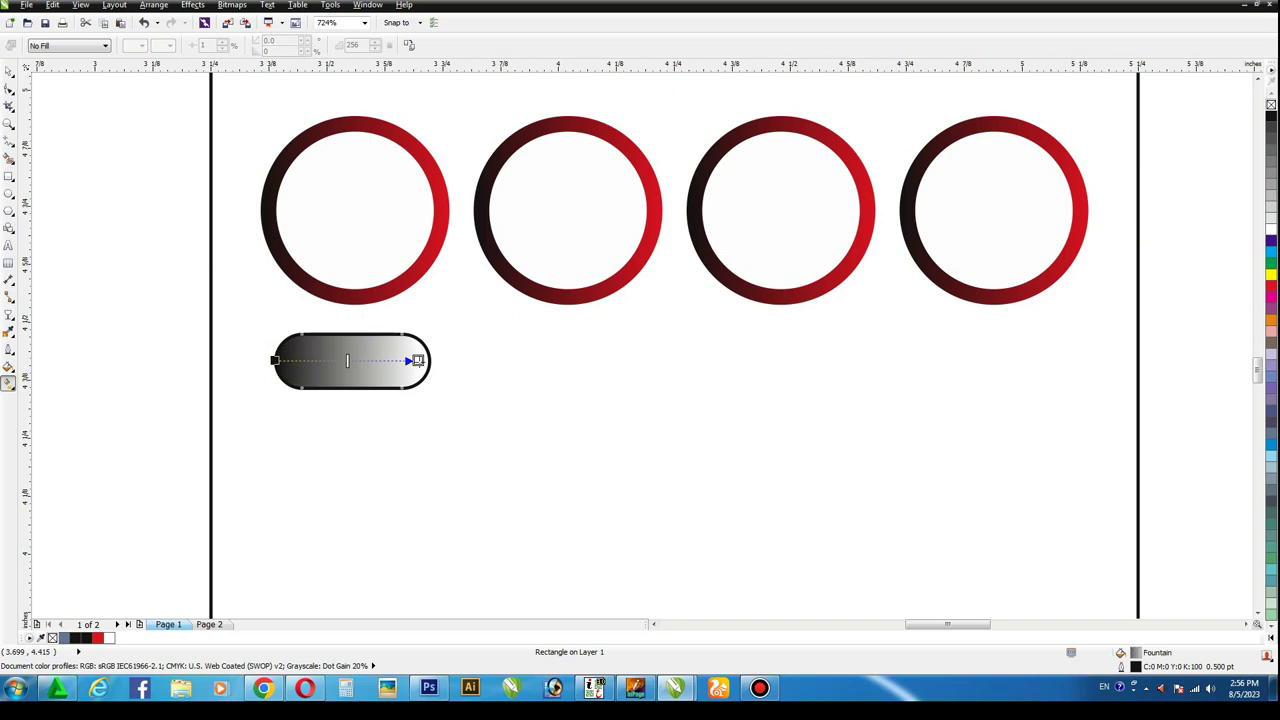
left_click(1271, 289)
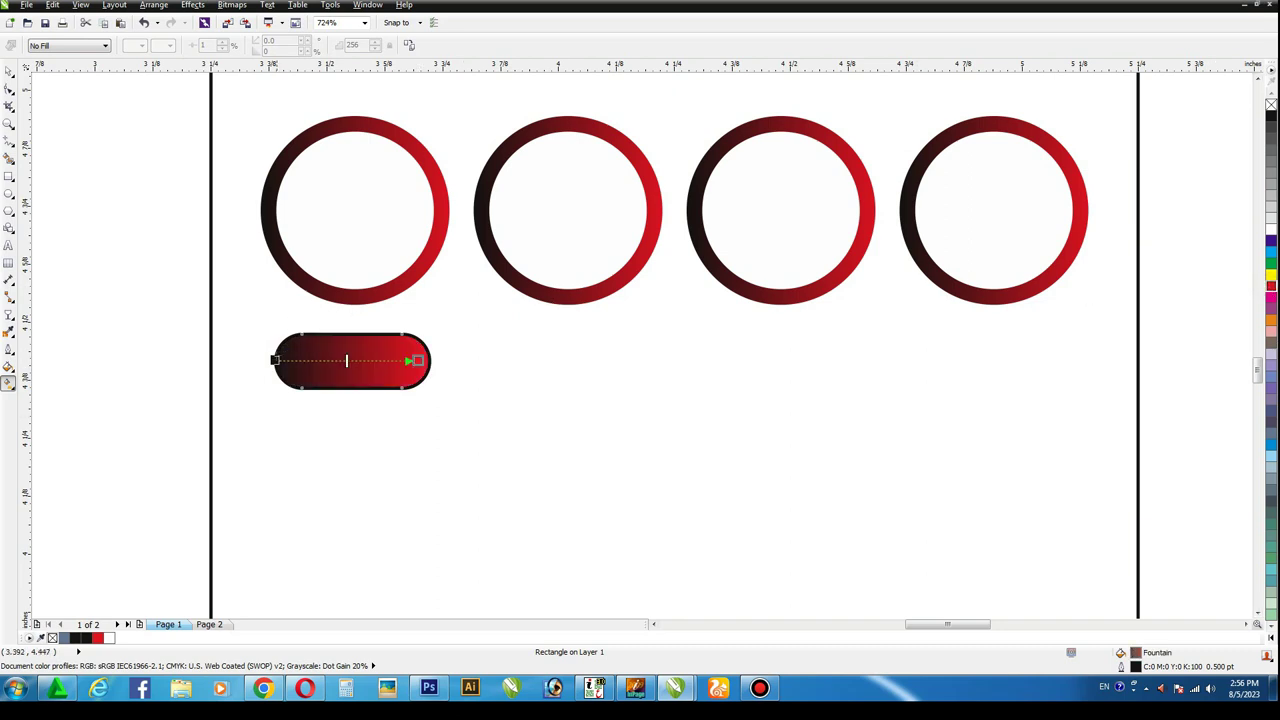
right_click(1271, 104)
key("space")
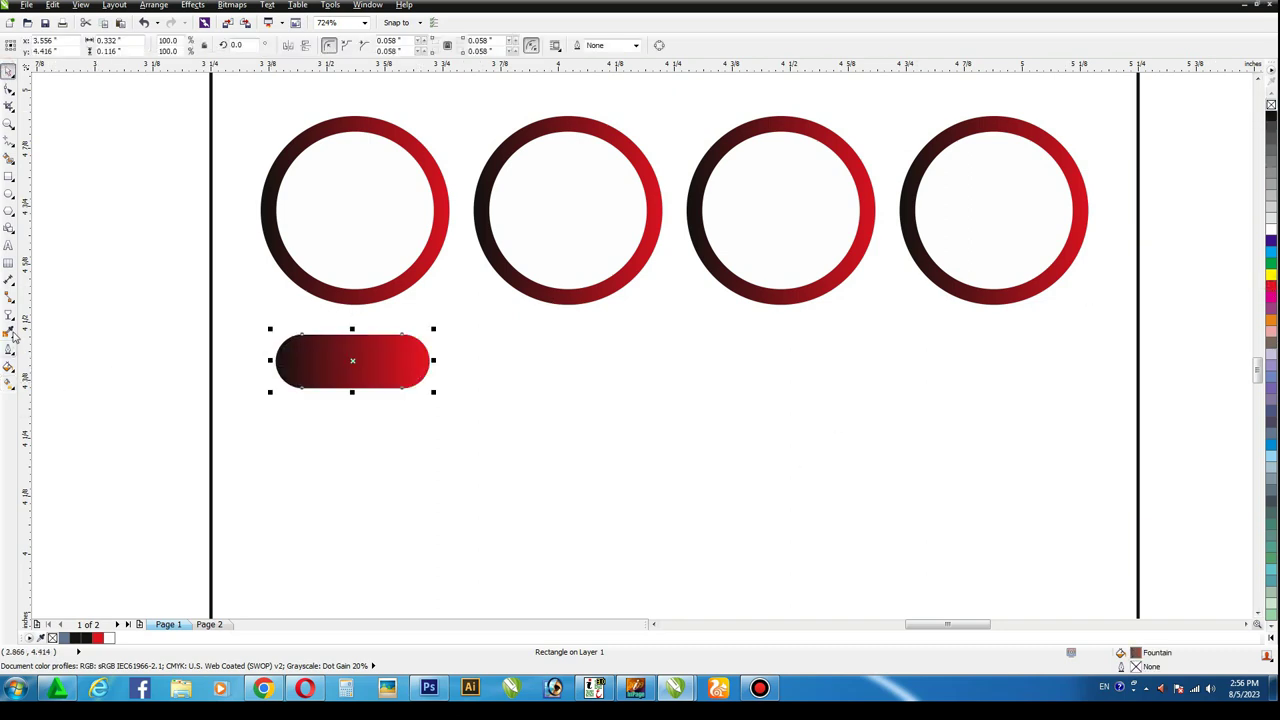
Step: Apply an inside contour with a 0.02 inch offset to the pill and break the contour apart
left_click(15, 316)
left_click(15, 322)
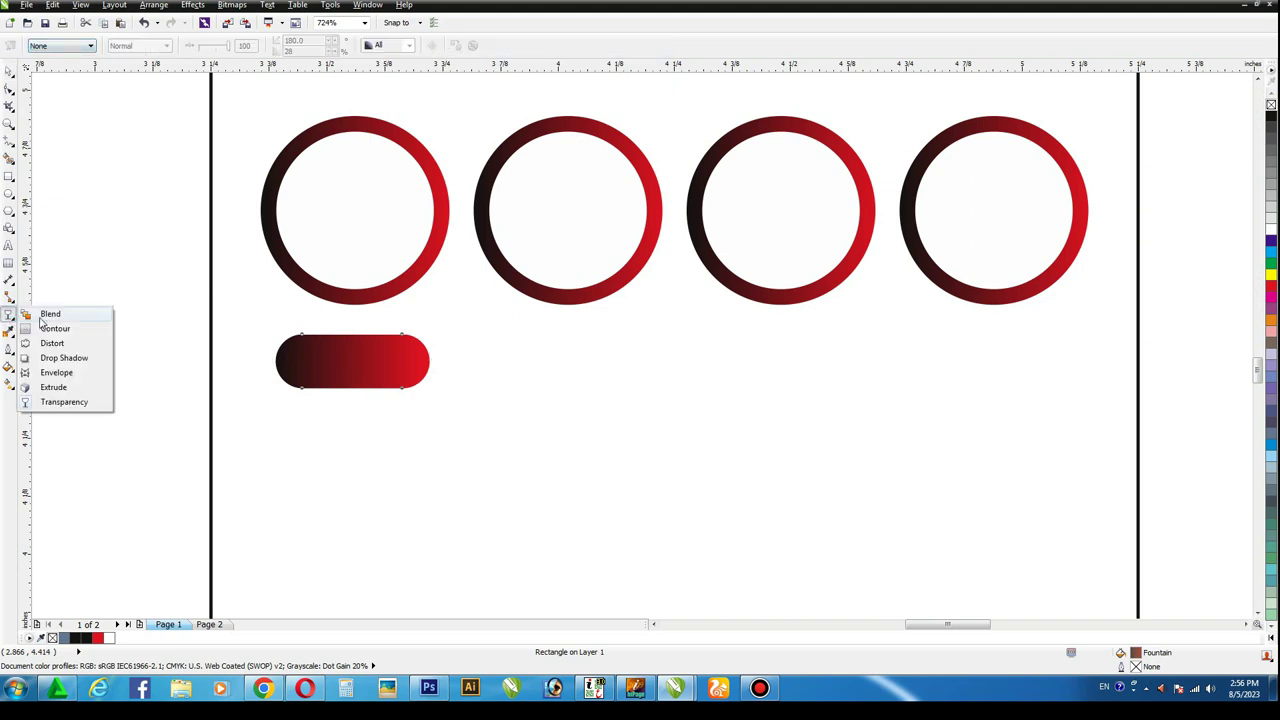
left_click(45, 328)
left_click_drag(292, 346, 296, 350)
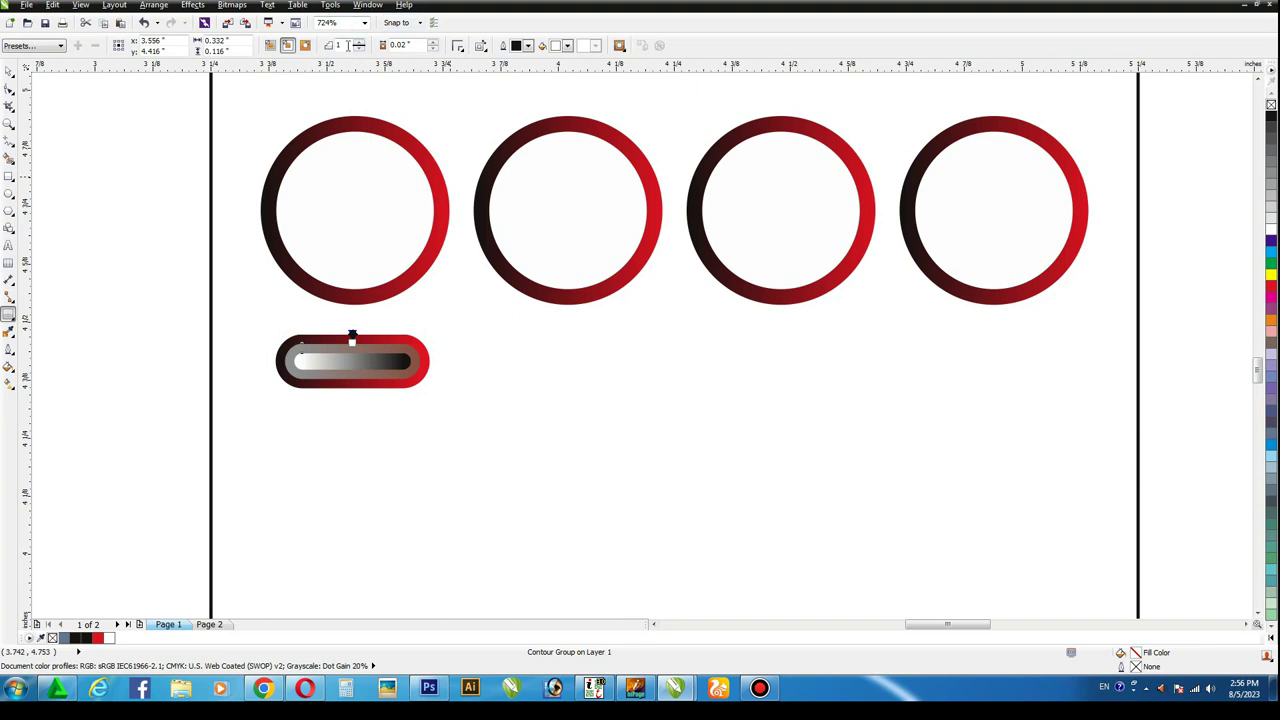
left_click(270, 46)
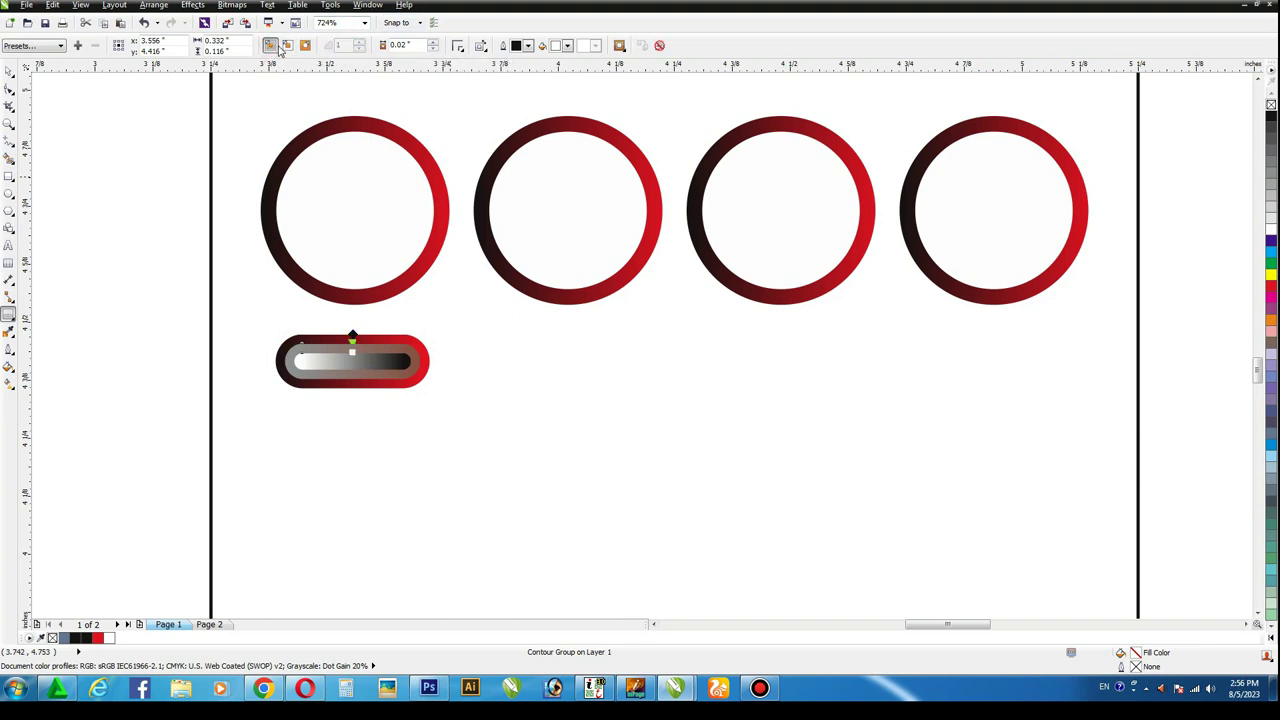
left_click(287, 45)
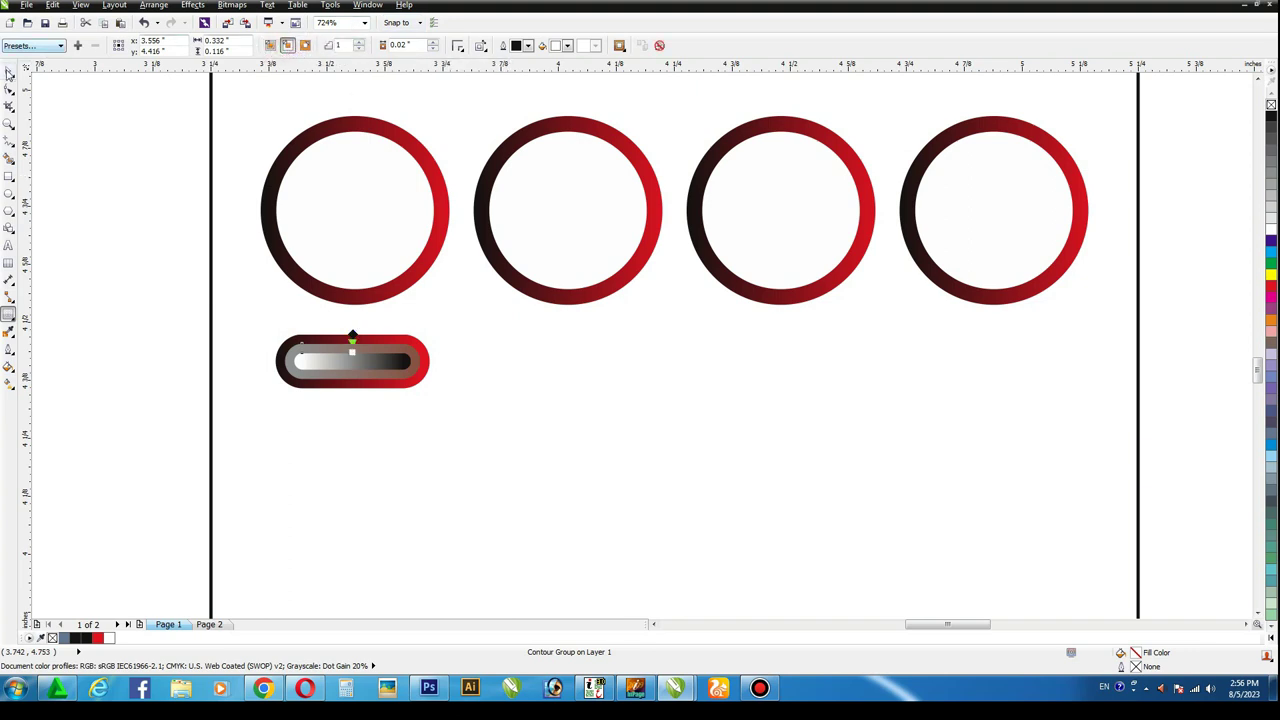
left_click(9, 73)
left_click(153, 5)
left_click(229, 150)
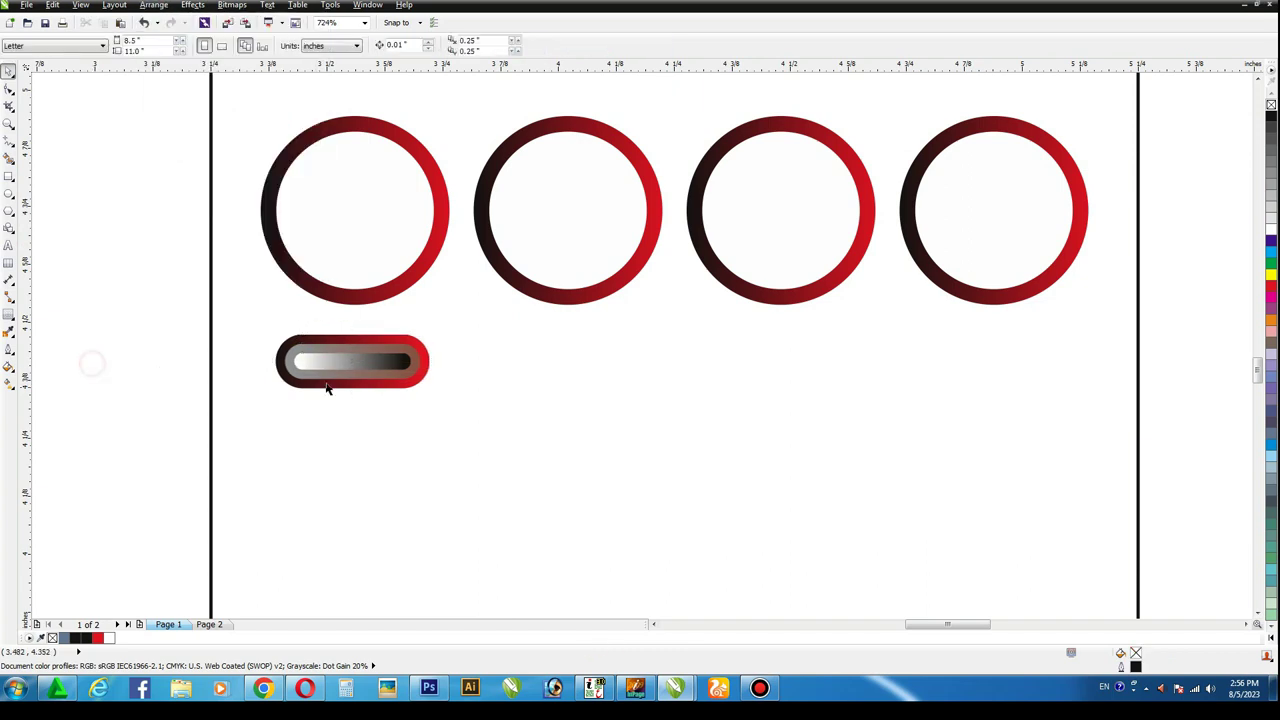
Step: Ungroup the contour shapes, delete the innermost one and select the remaining inner pill
key("ctrl+z")
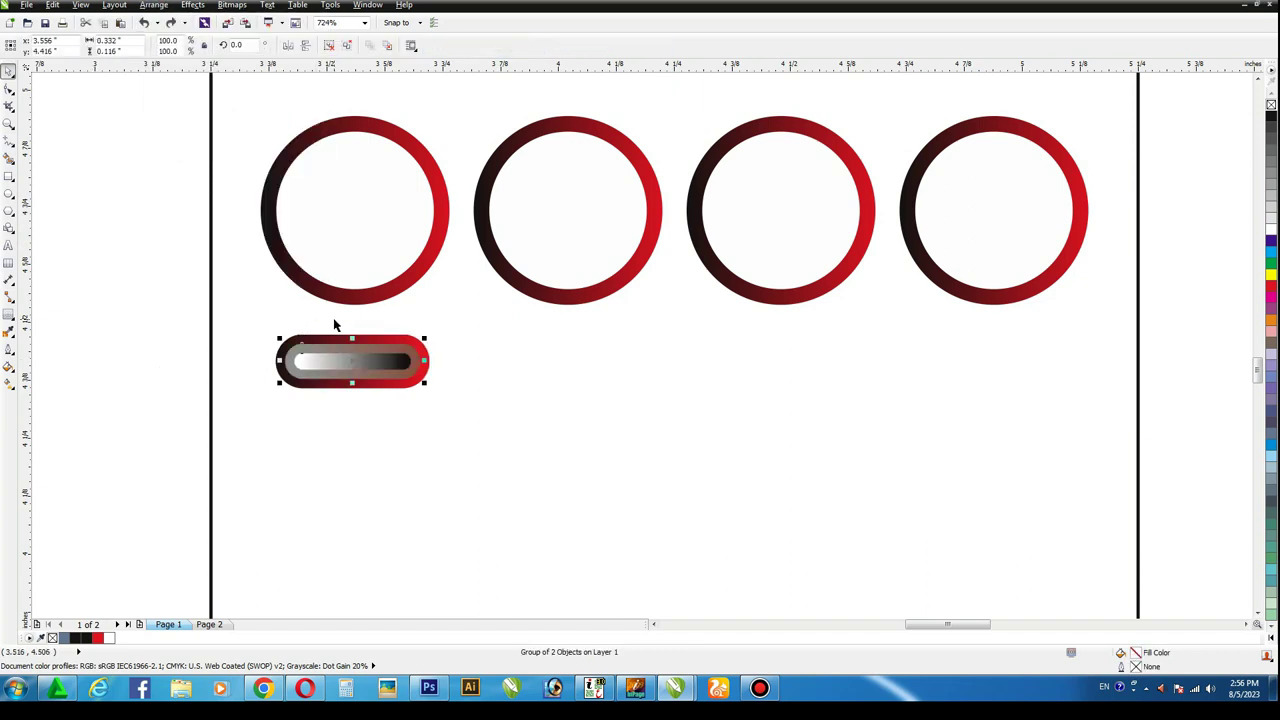
left_click(329, 45)
left_click(103, 354)
left_click(376, 364)
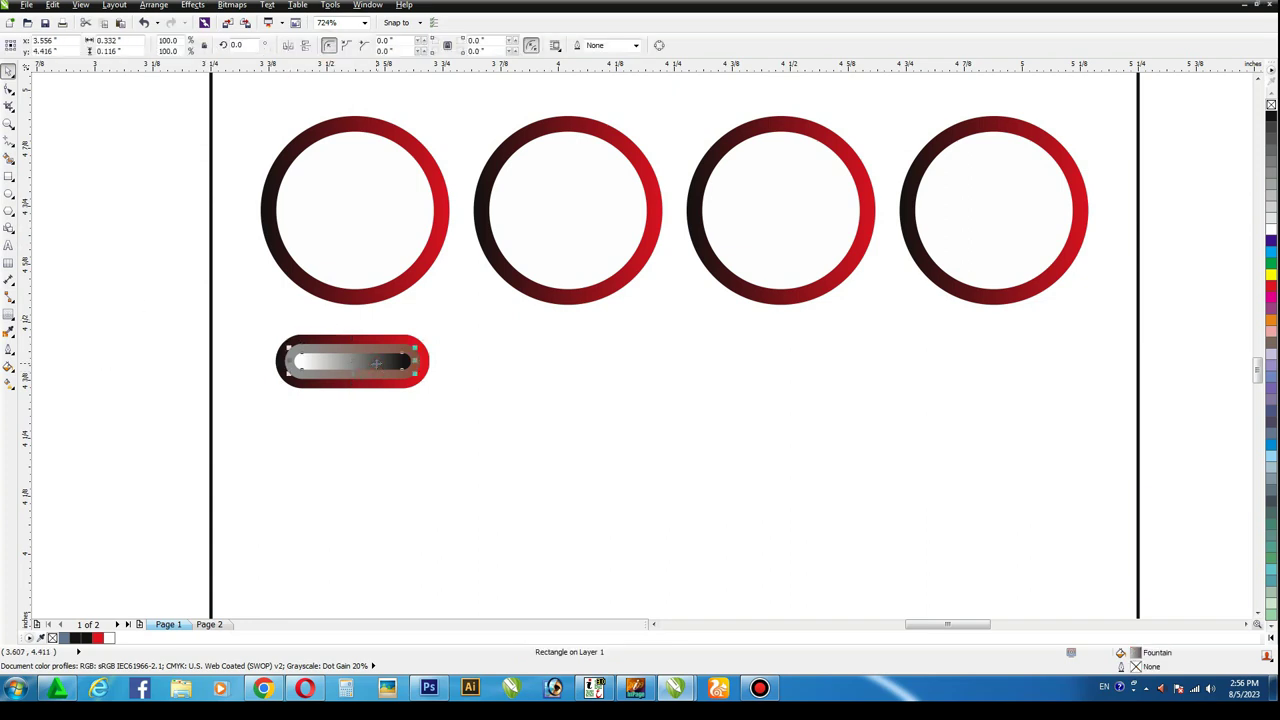
key("Delete")
left_click(377, 367)
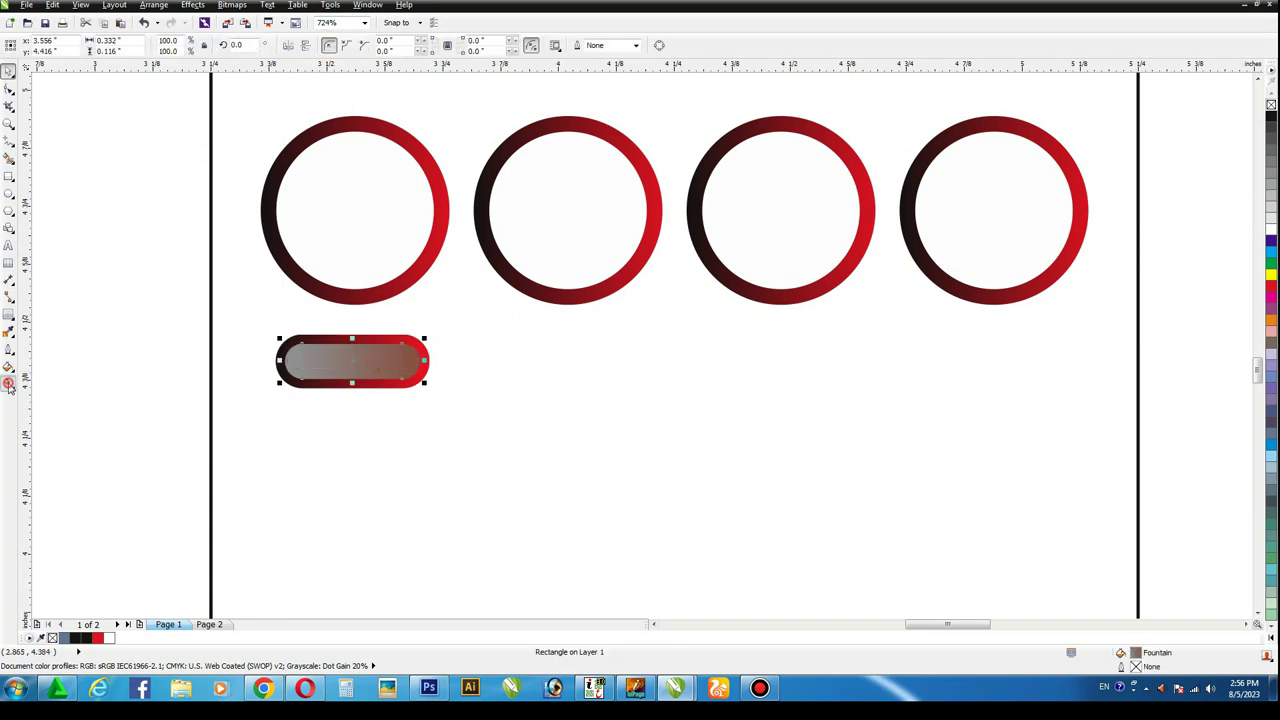
Step: Copy the outer pill's black-to-red gradient fill onto the inner pill
left_click(9, 385)
left_click(405, 45)
left_click(389, 337)
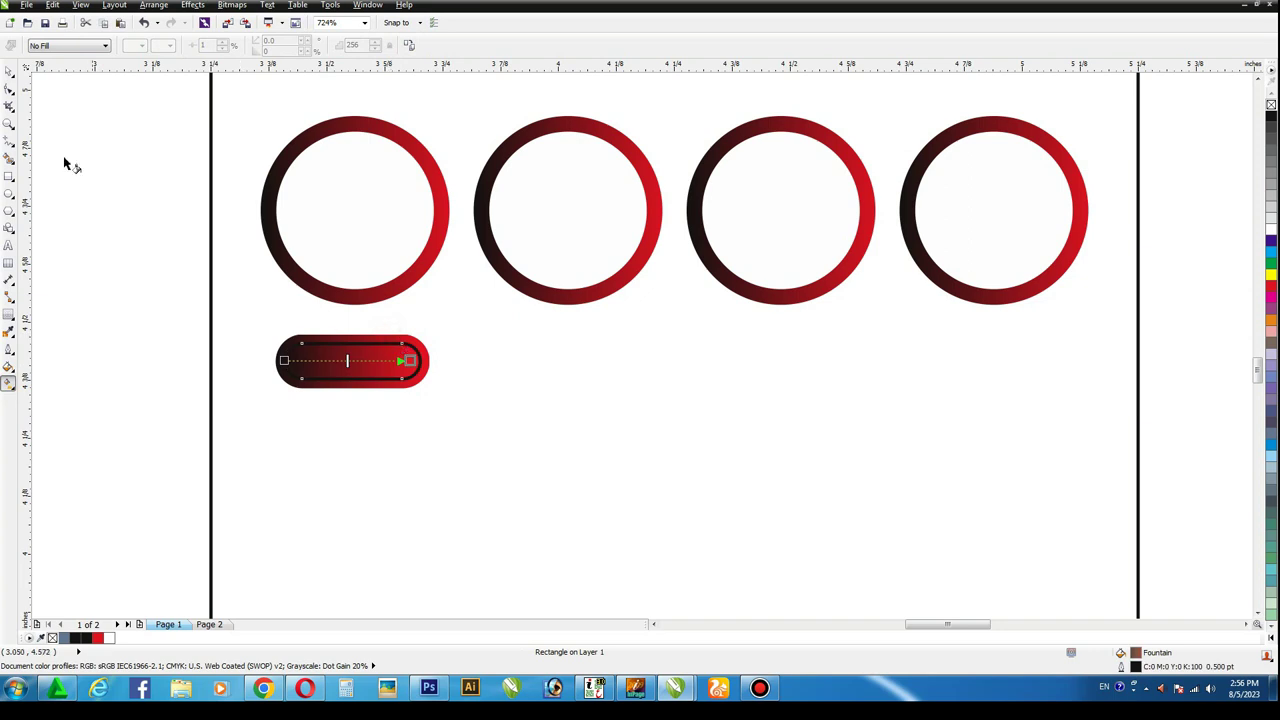
Step: Set the inner pill's linear gradient angle to -6.0 and remove its outline
left_click(9, 71)
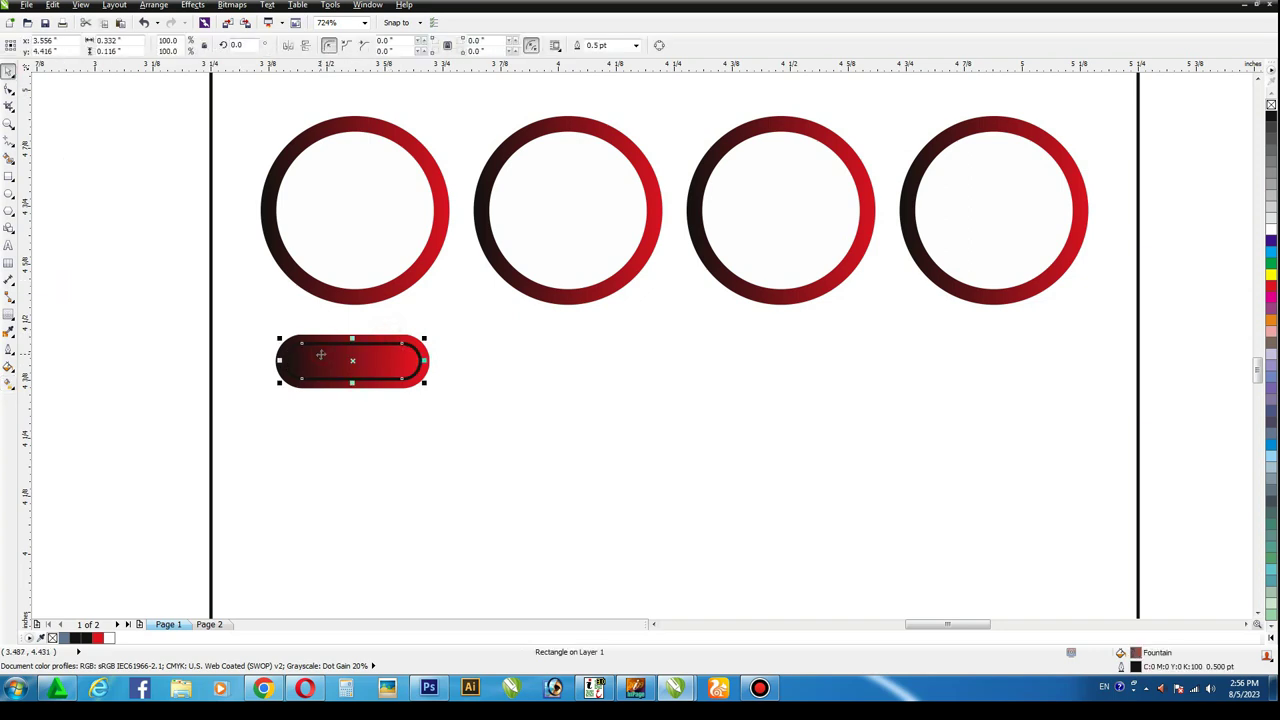
key("F11")
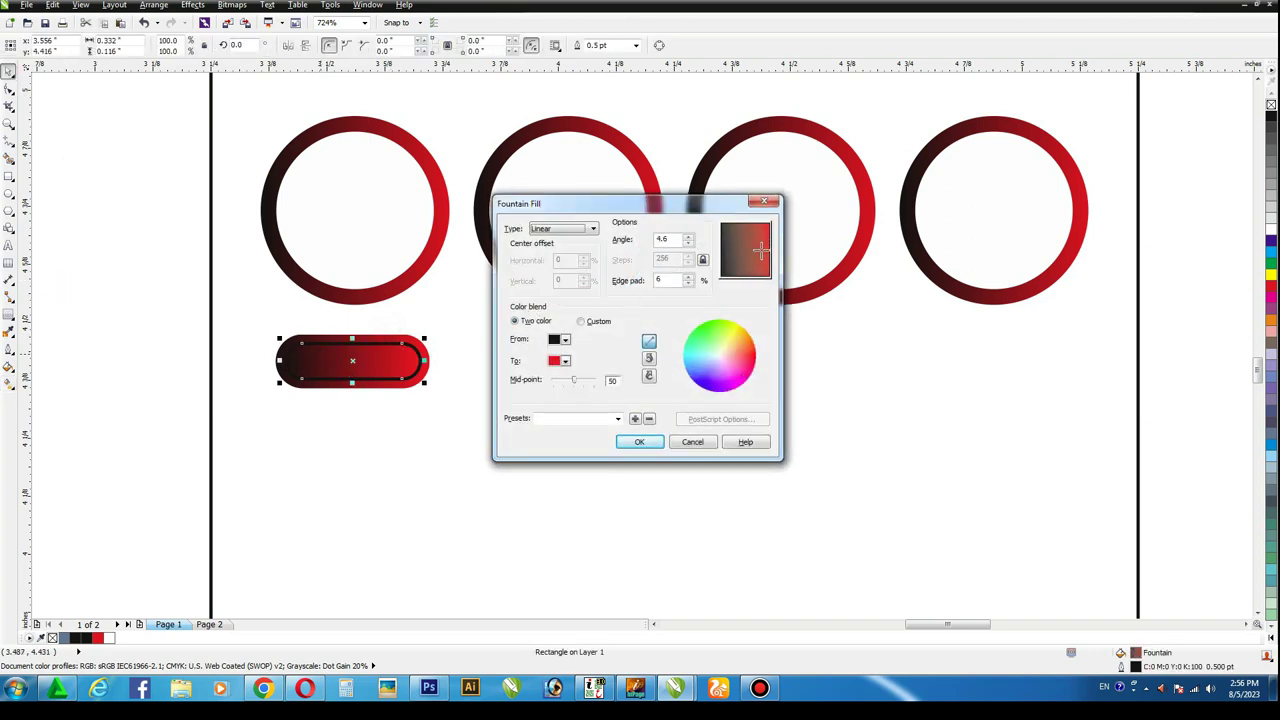
left_click_drag(760, 250, 757, 253)
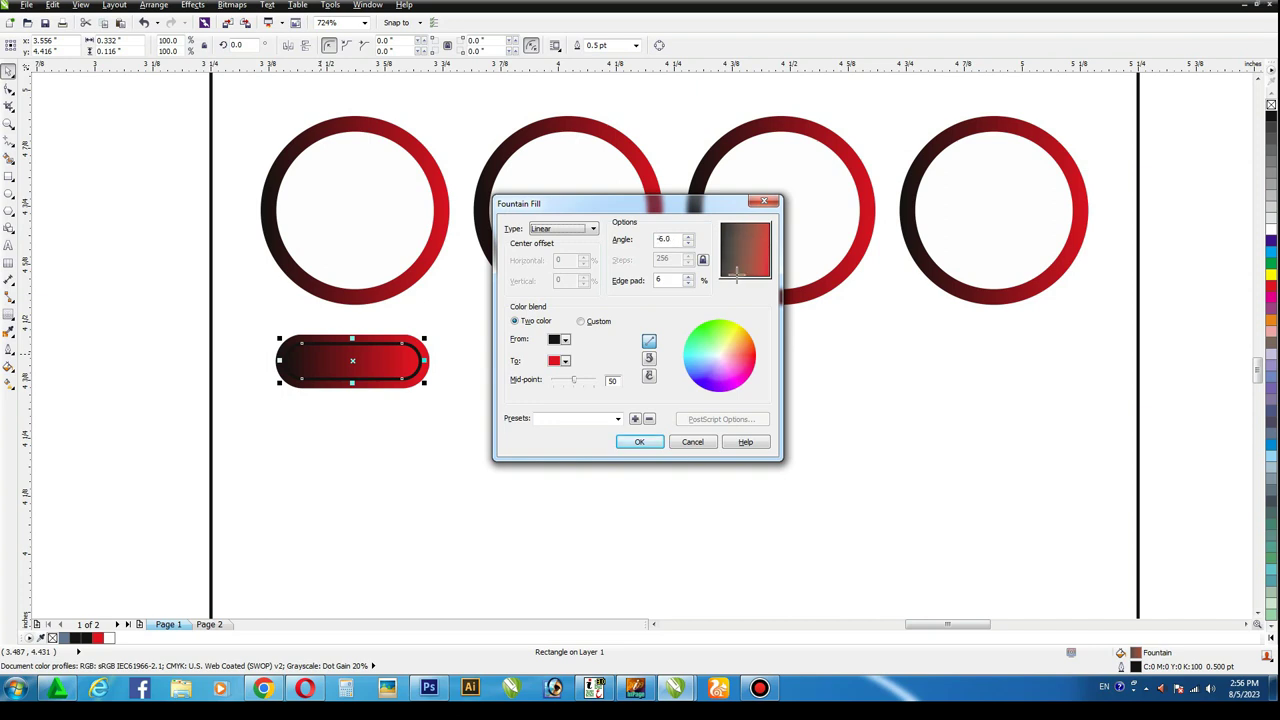
left_click(641, 442)
right_click(1271, 105)
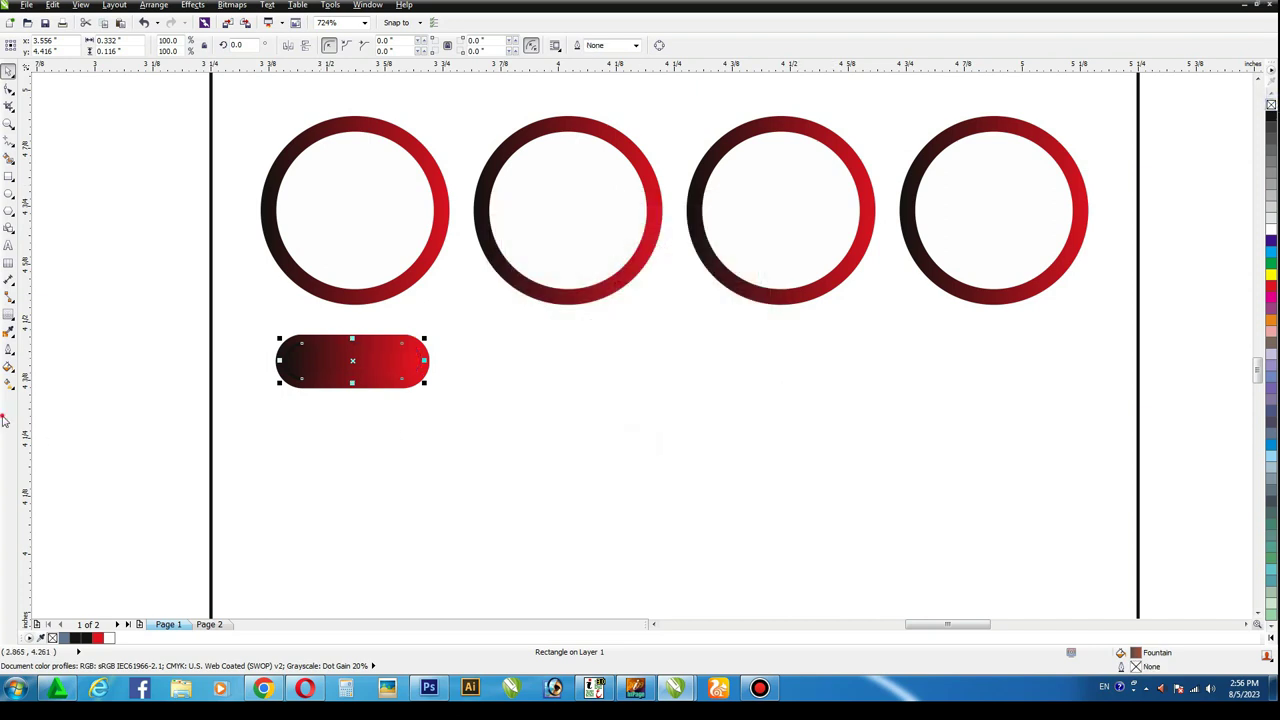
left_click(97, 364)
left_click_drag(373, 358, 389, 359)
key("ctrl+z")
Step: Reverse the inner pill's gradient by setting its angle to -180.0
key("F11")
left_click_drag(743, 229, 722, 256)
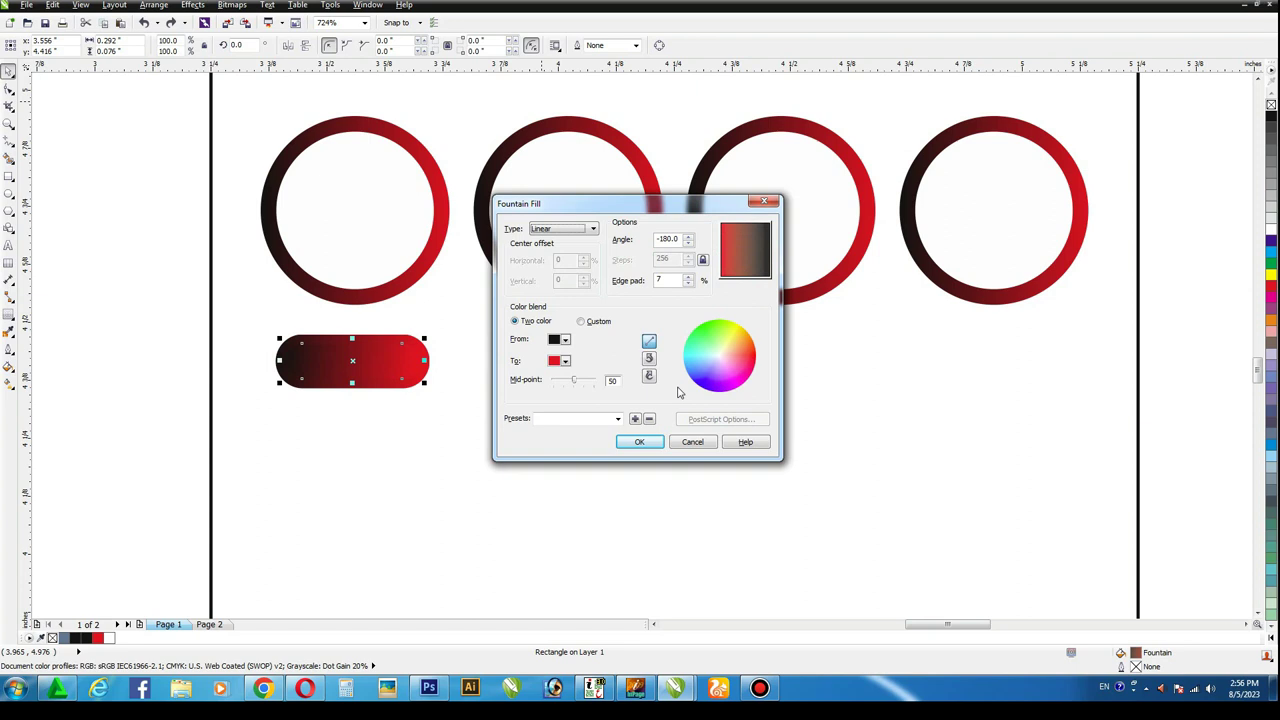
left_click(639, 441)
left_click(48, 386)
Step: Stretch the inner and outer pills together to about 0.135 inch tall and group them
left_click_drag(428, 404, 446, 411)
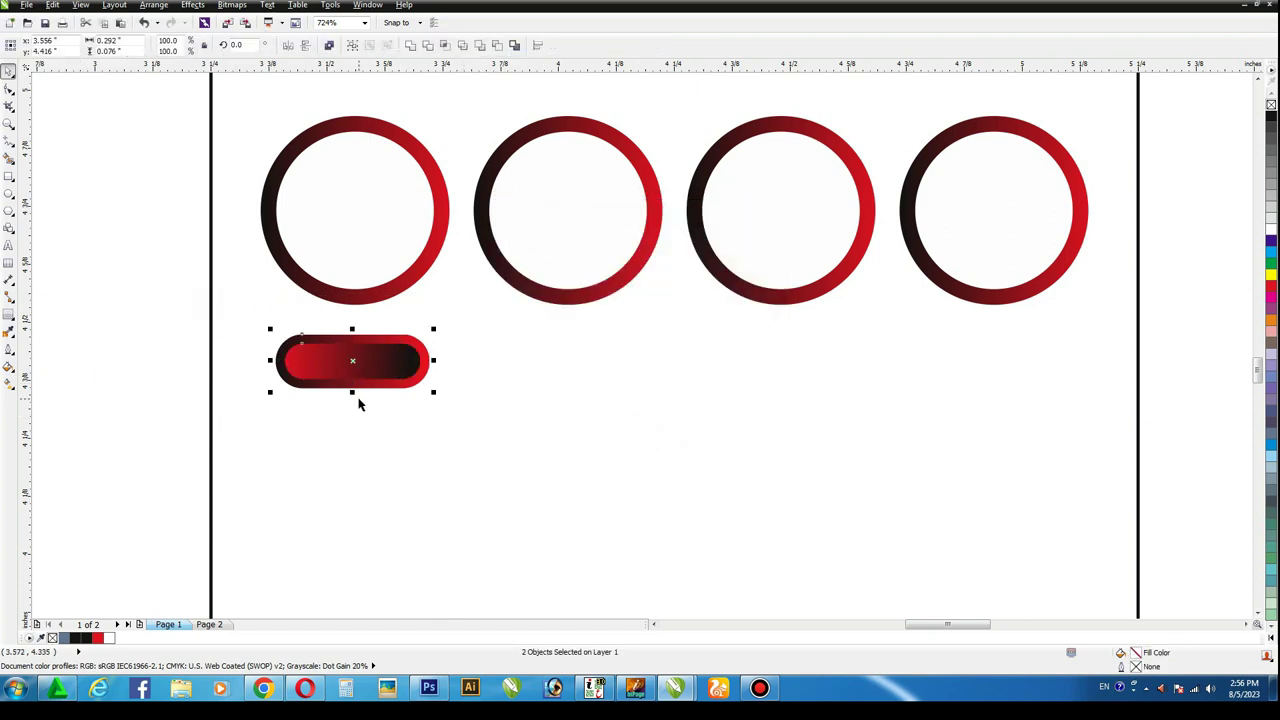
left_click_drag(353, 392, 358, 364)
left_click(139, 354)
left_click_drag(198, 282, 475, 452)
key("ctrl+g")
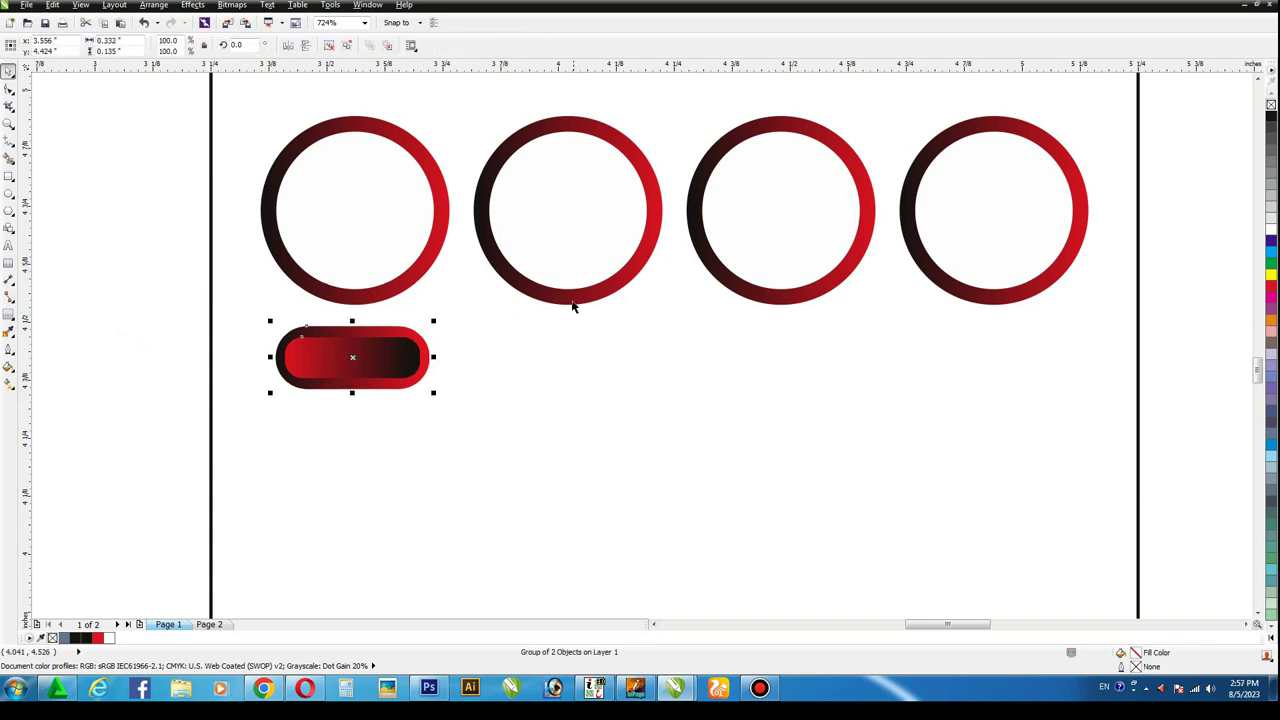
Step: Copy the grouped pill beneath the second ring and repeat the copy beneath the third and fourth rings
left_click_drag(351, 343, 566, 343)
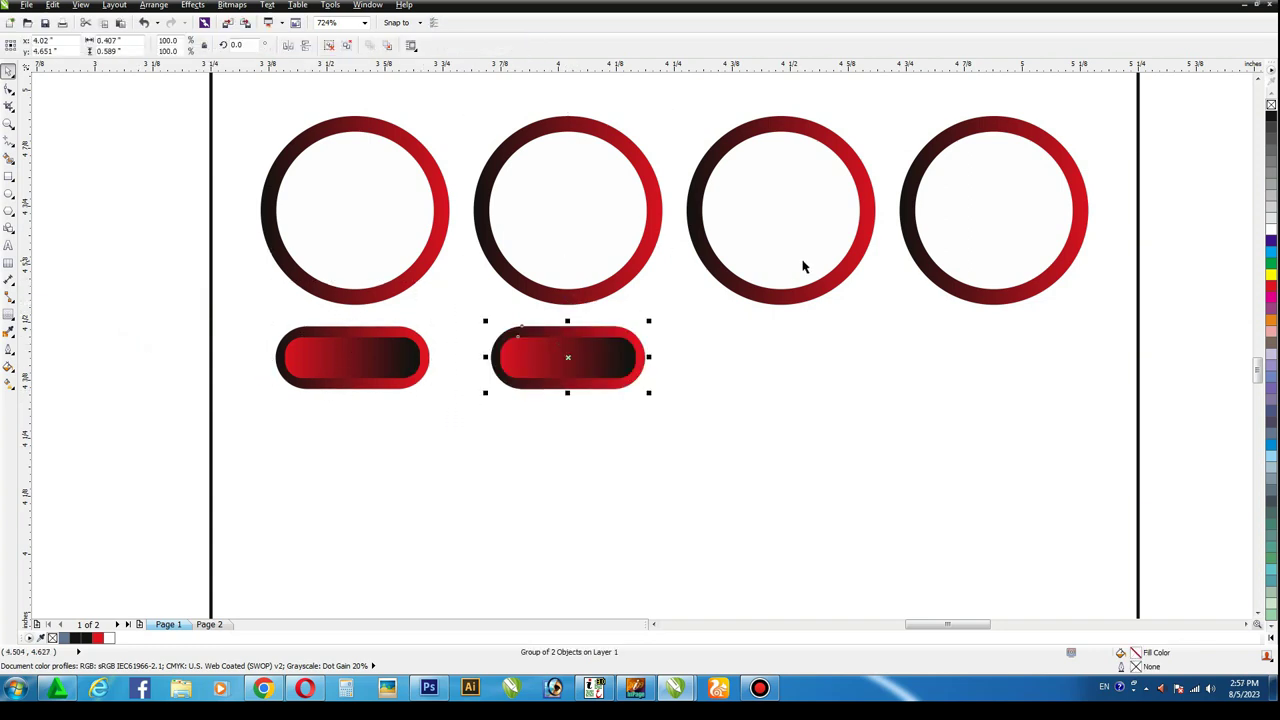
key("ctrl+r")
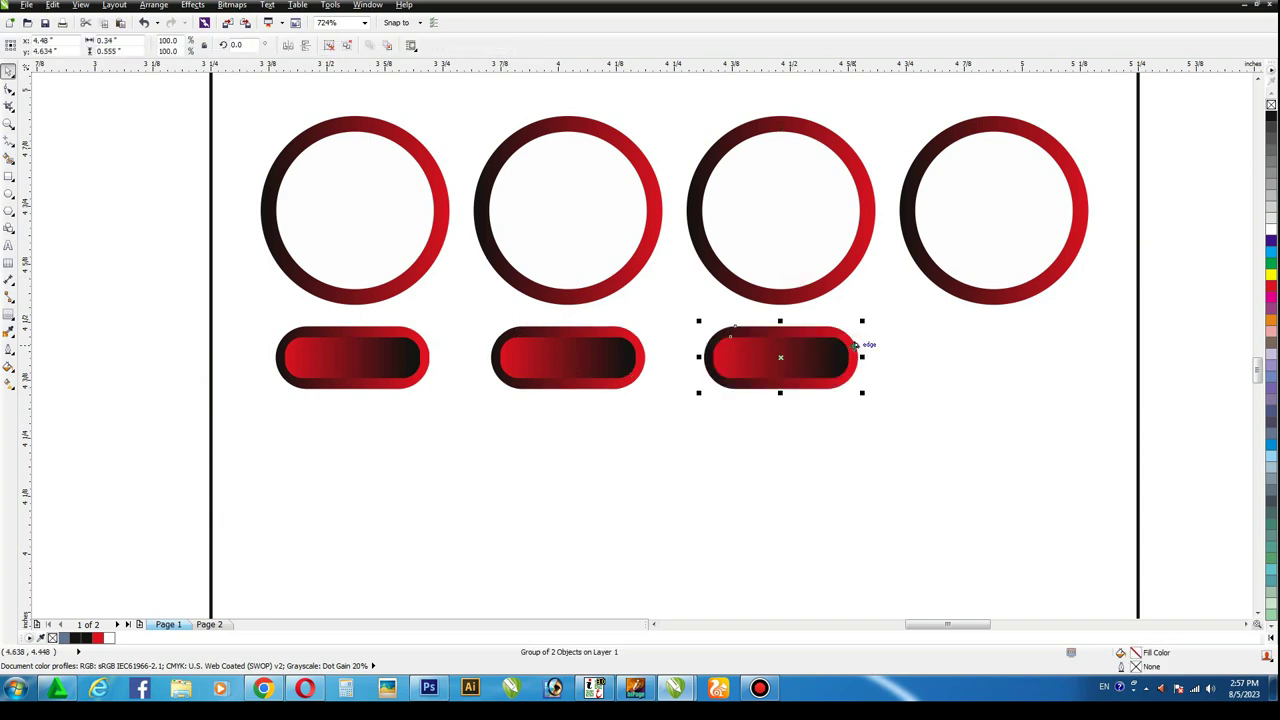
key("ctrl+r")
left_click(966, 266, "shift")
left_click(55, 443)
Step: Add the artistic text "Price" beside the first pill
key("F4")
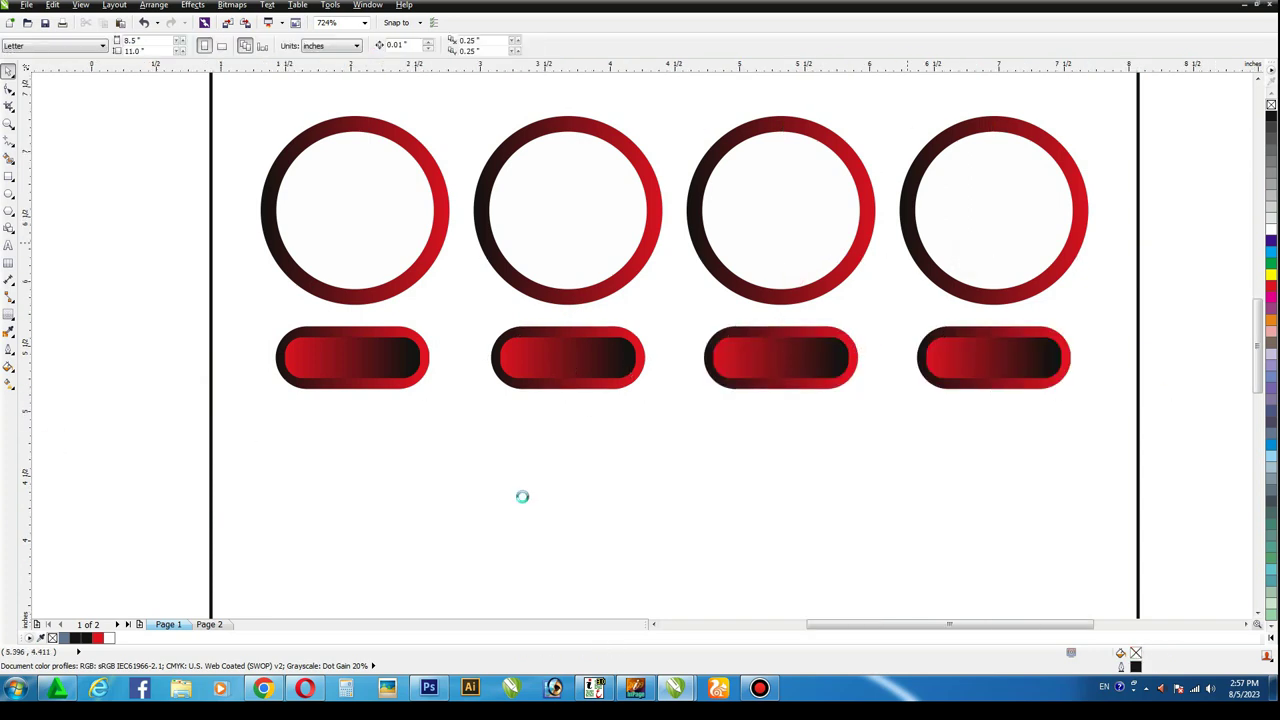
key("F4")
key("z")
left_click_drag(474, 402, 805, 530)
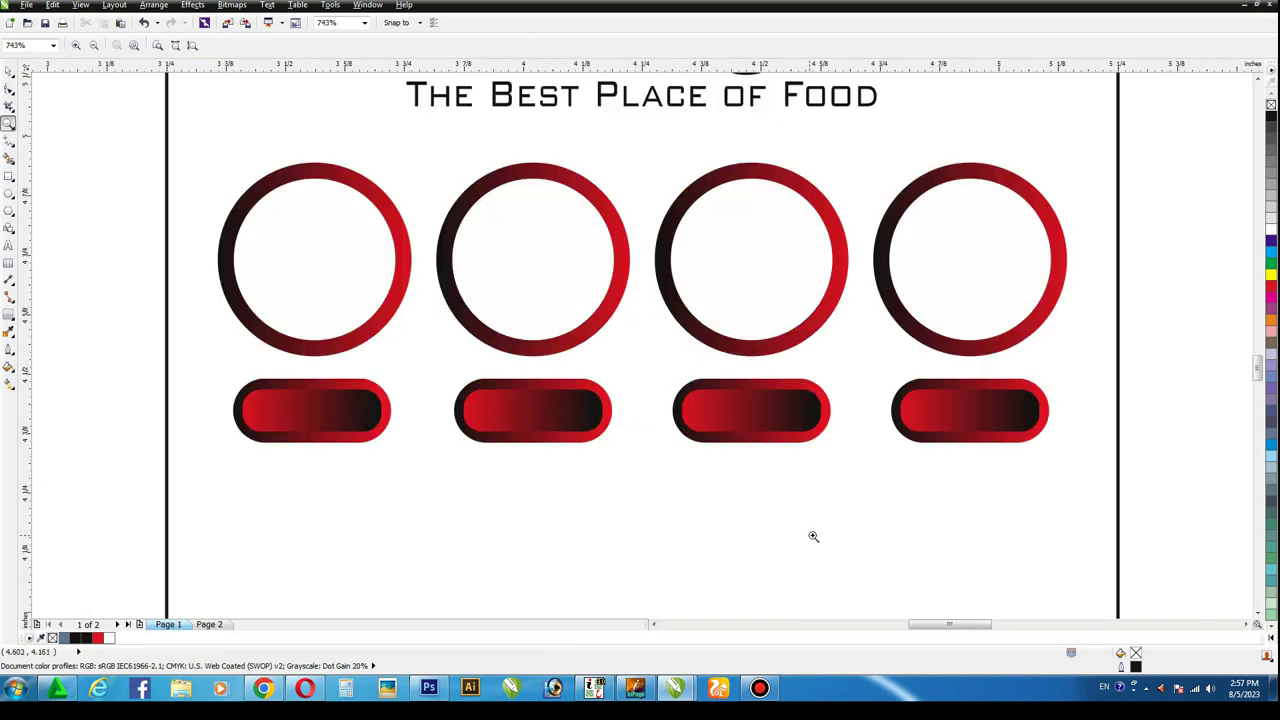
left_click(9, 72)
left_click(8, 245)
left_click(118, 408)
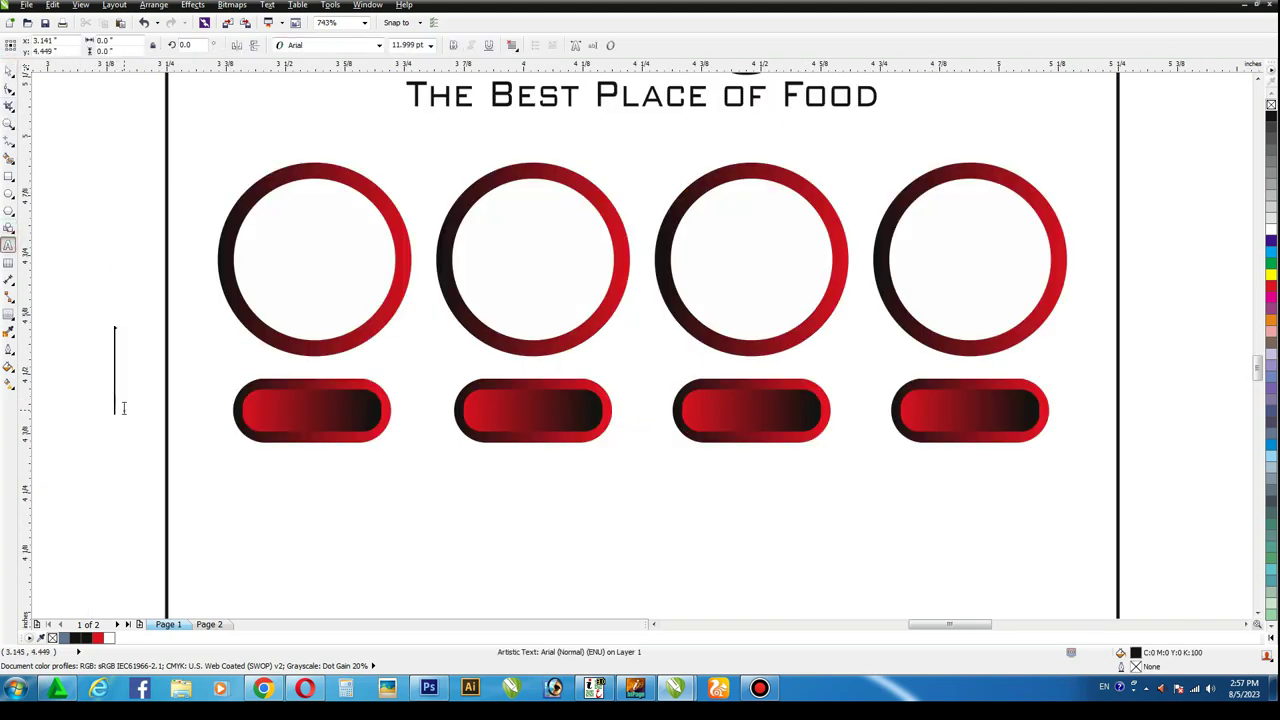
type("Priv")
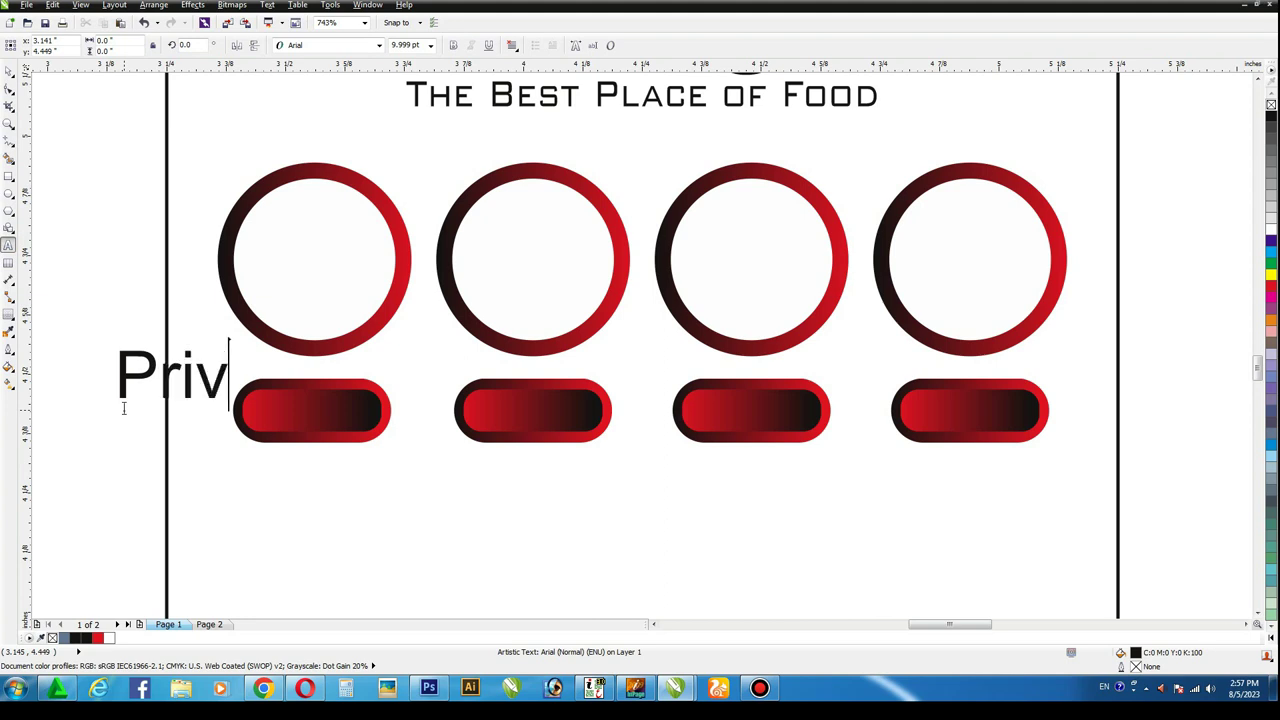
key("BackSpace")
type("ce")
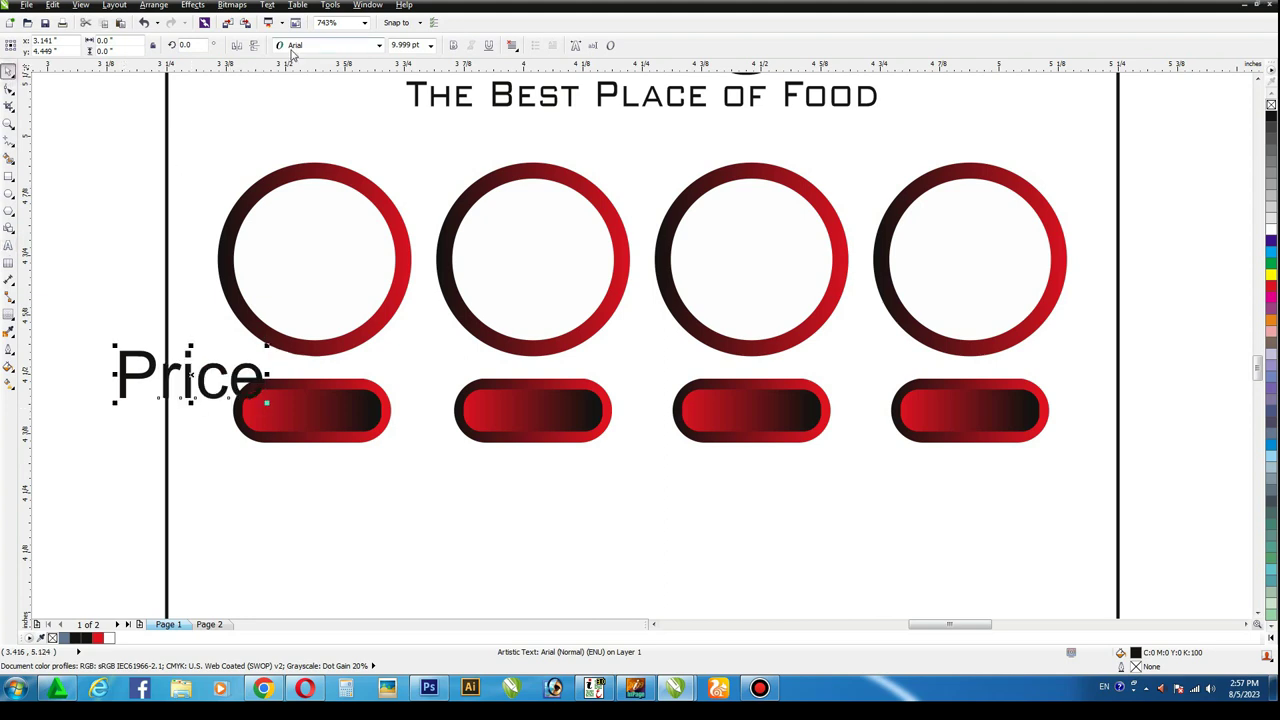
Step: Set the "Price" text to the Britannic Bold font at 5 pt
left_click(300, 45)
type("Britannic Bold")
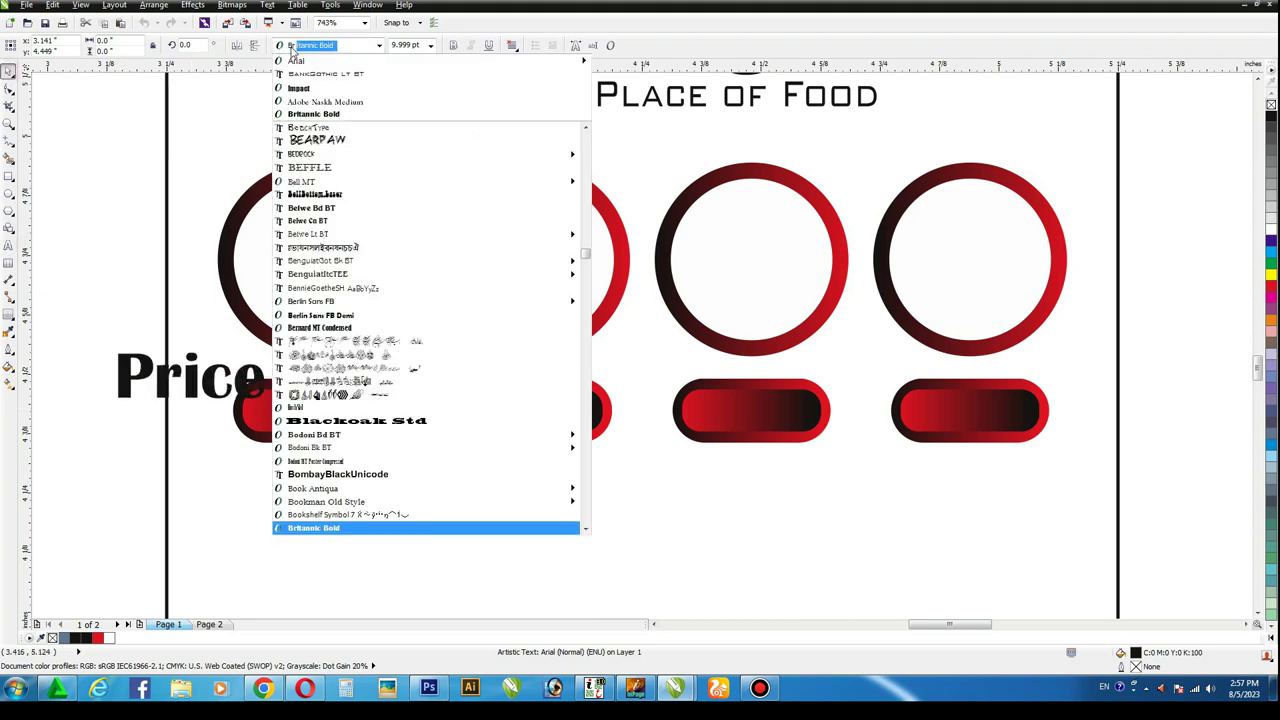
key("Return")
left_click(431, 46)
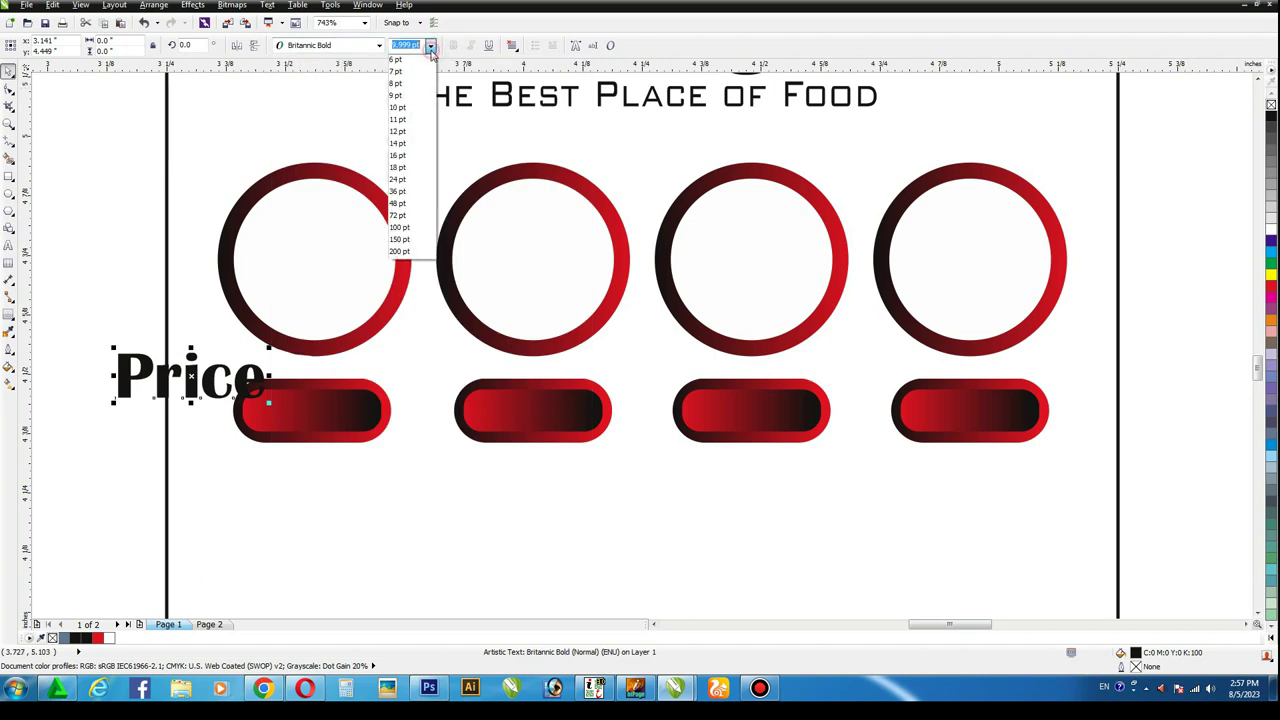
left_click(430, 56)
Step: Centre the "Price" text horizontally and vertically on the first pill and fill it white
left_click(343, 425, "shift")
key("c")
key("e")
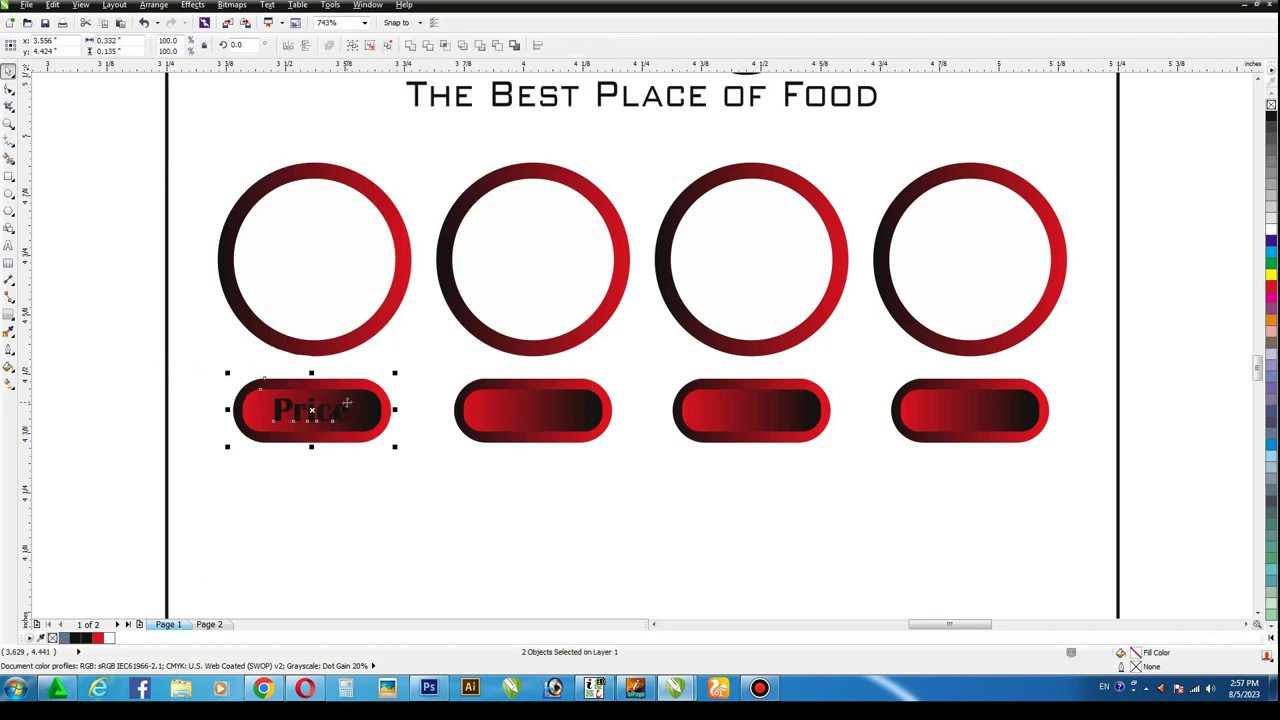
left_click(100, 388)
left_click(312, 410)
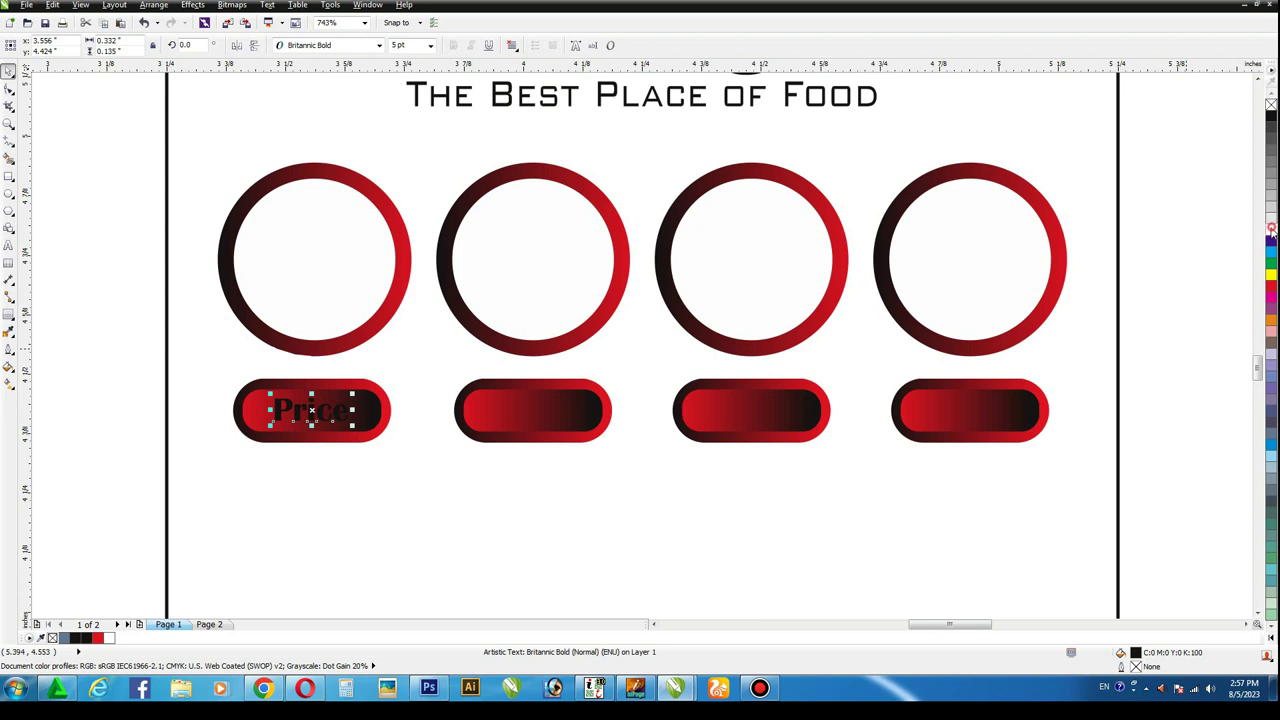
left_click(1271, 229)
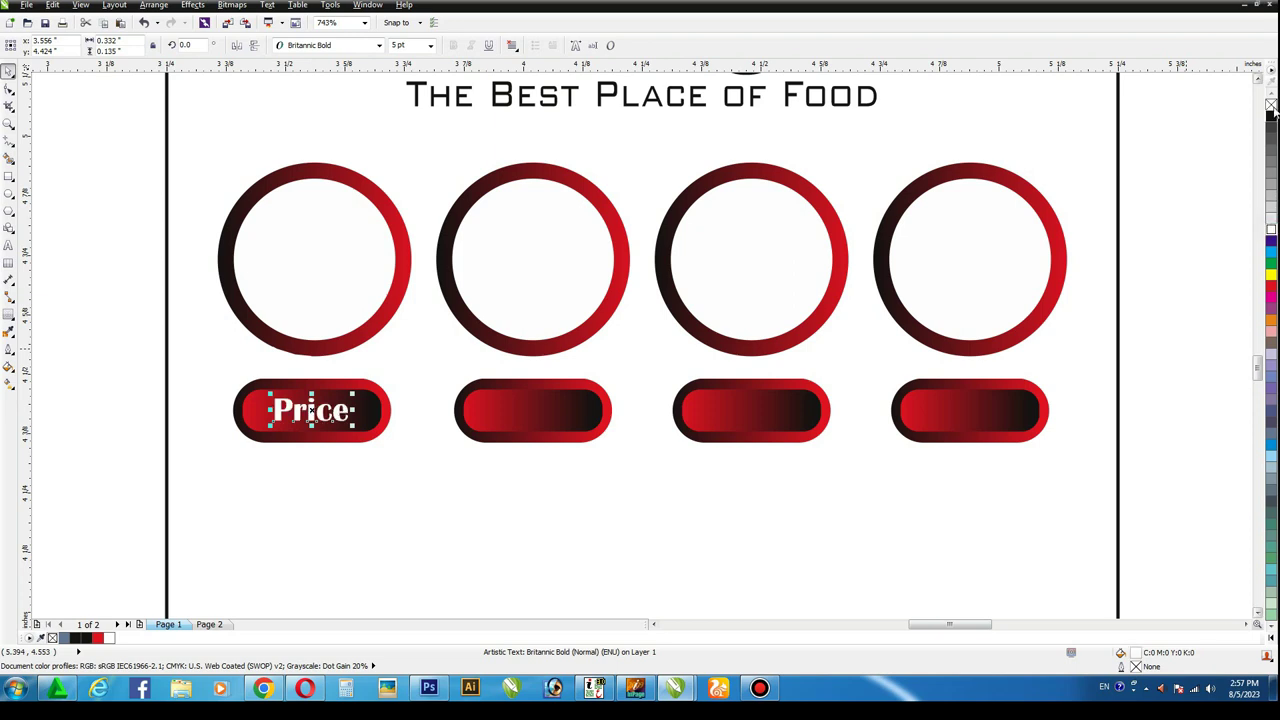
Step: Duplicate the white "Price" text and centre the copies on the second and third pills
key("KP_Add")
left_click(583, 413, "shift")
key("c")
key("Escape")
left_click(564, 418)
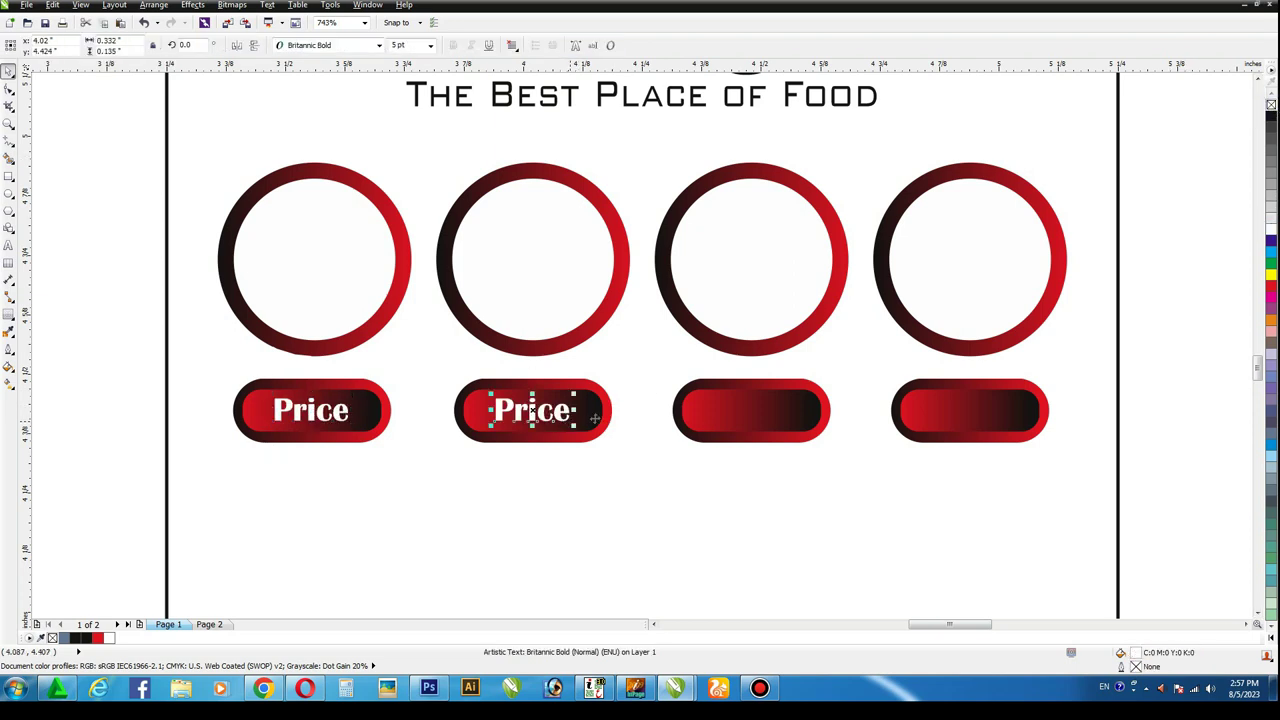
key("KP_Add")
left_click(707, 411, "shift")
key("c")
key("Escape")
Step: Copy the third pill's "Price" text and centre the pasted copy on the fourth pill
left_click(737, 415)
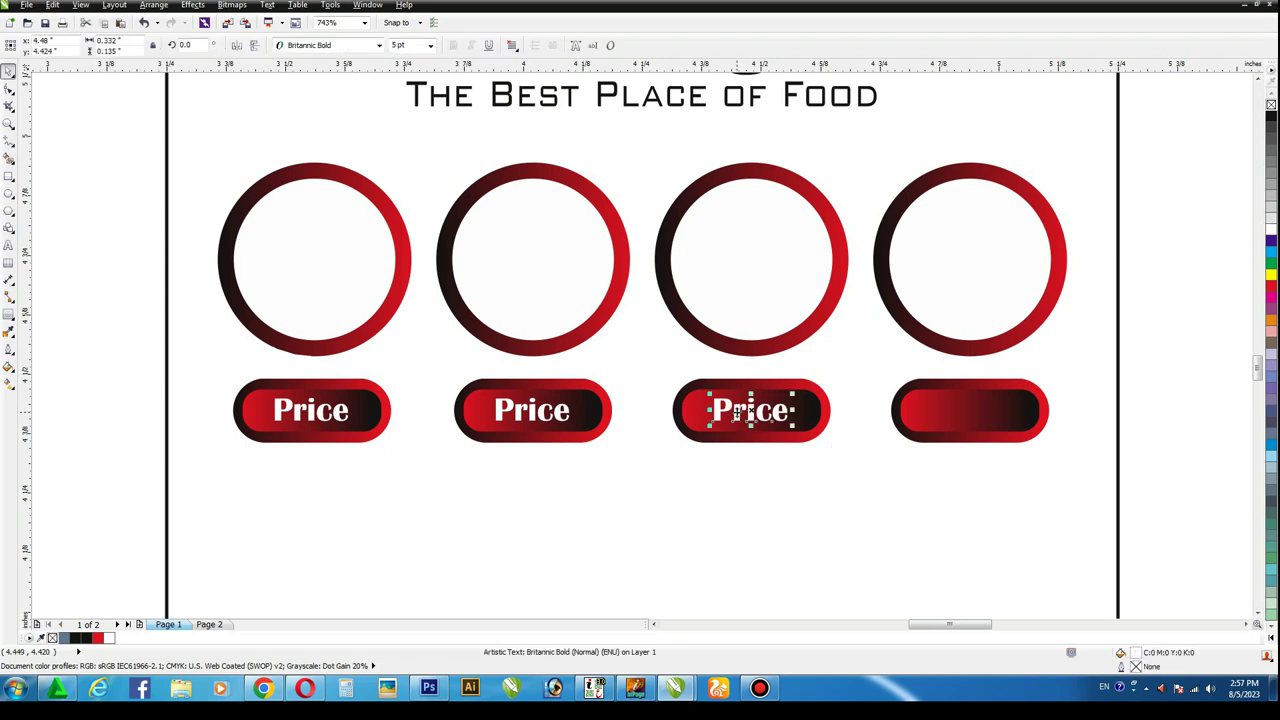
key("ctrl+c")
key("ctrl+v")
left_click(900, 407, "shift")
key("c")
key("e")
key("Escape")
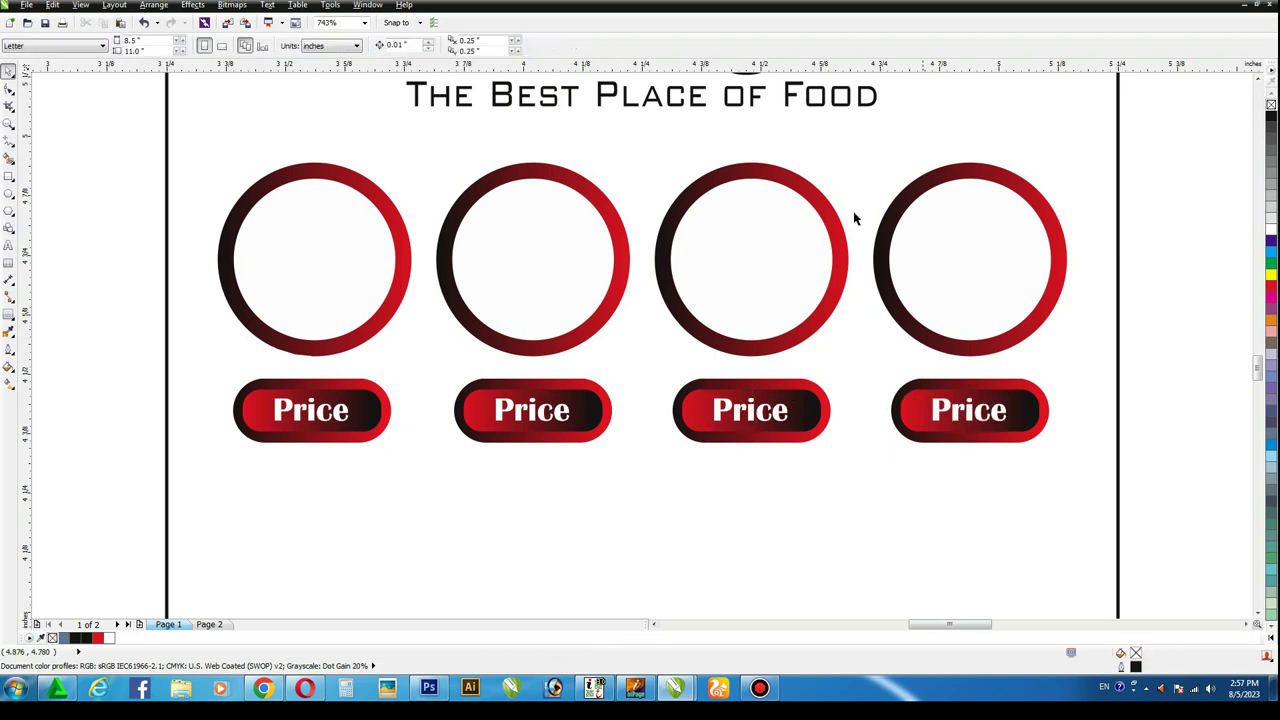
Step: Draw a rectangle about 0.307 by 0.338 inch in the card's lower-left corner and convert it to curves
key("shift+F4")
key("z")
left_click_drag(409, 429, 857, 590)
left_click(8, 72)
left_click(8, 176)
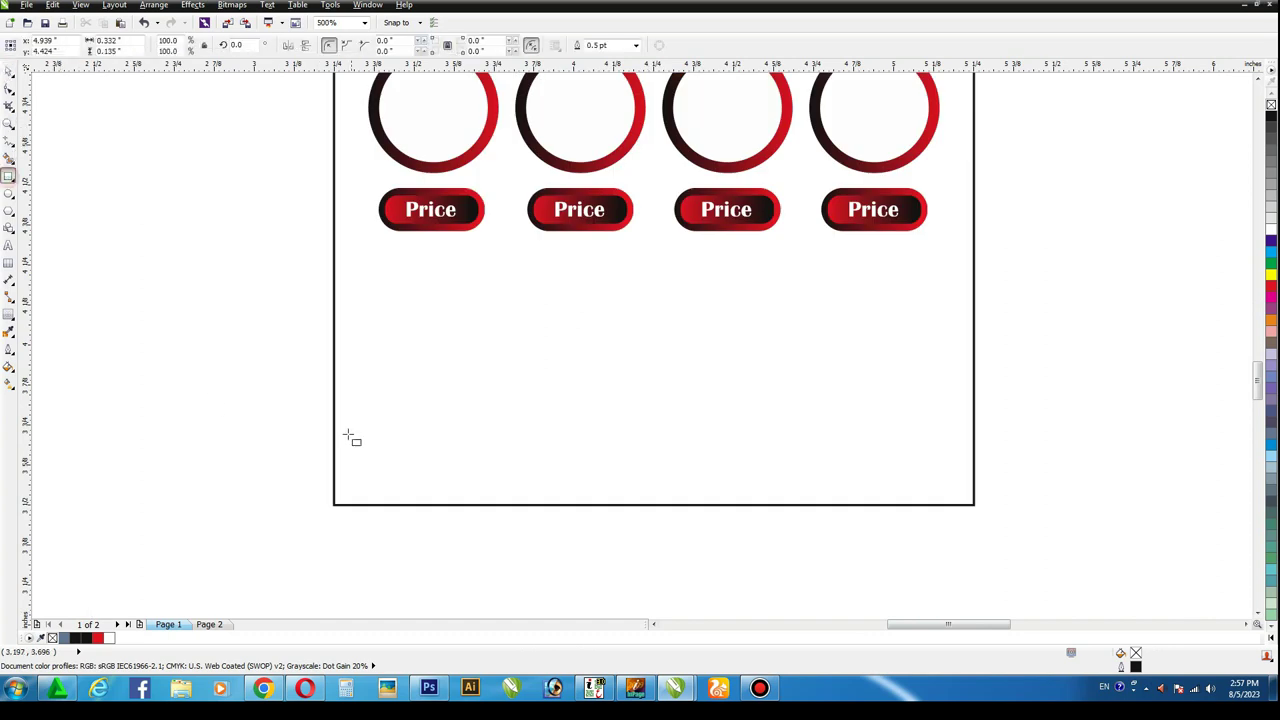
mouse_move(333, 395)
left_mouse_down()
mouse_move(363, 467)
mouse_move(406, 503)
mouse_move(433, 505)
left_mouse_up()
left_click(10, 72)
key("ctrl+q")
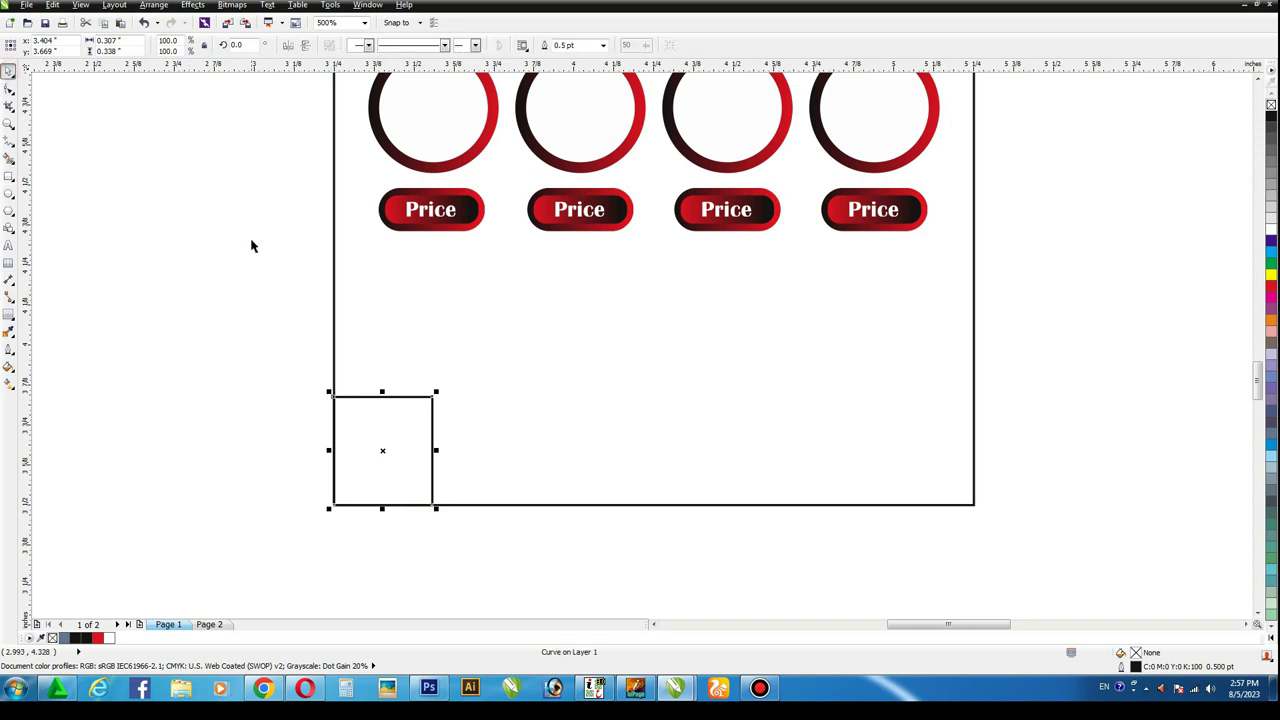
Step: Delete the corner rectangle's upper-right node to form a triangle and nudge its lower-right node outward along the card's bottom edge
key("F10")
left_click_drag(495, 392, 407, 432)
key("Delete")
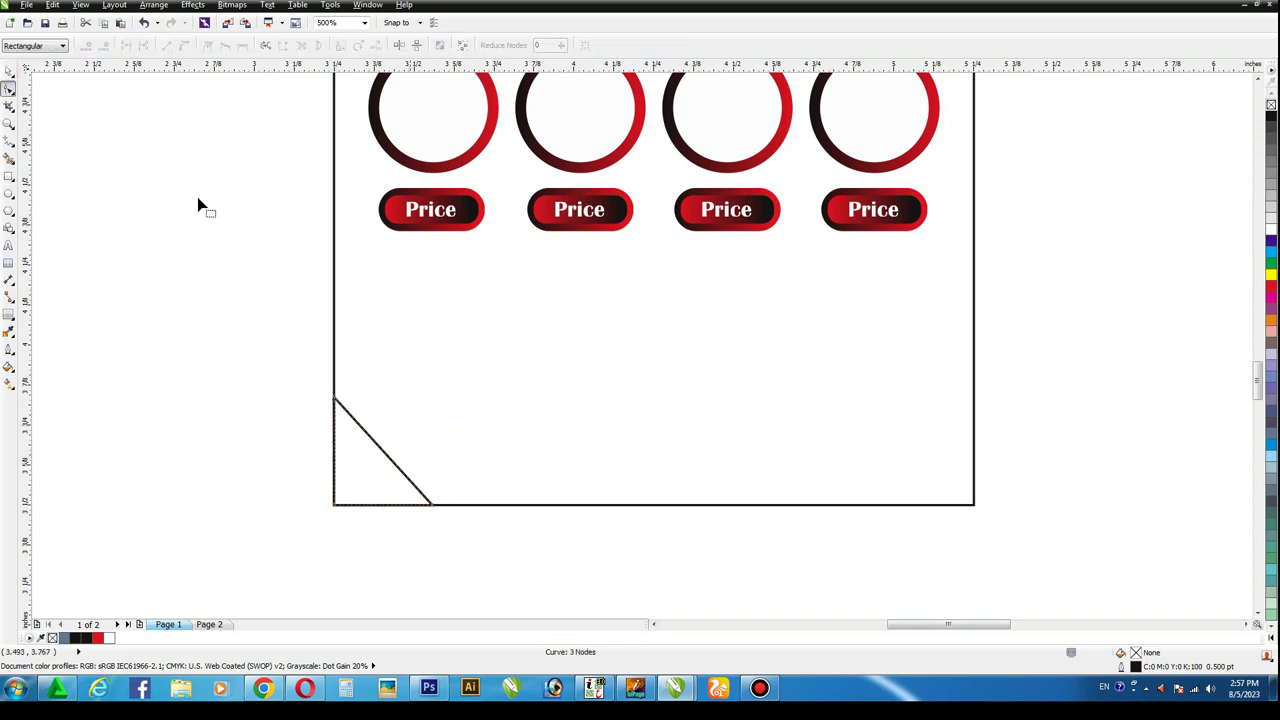
left_click(8, 73)
key("F10")
left_click_drag(483, 474, 407, 521)
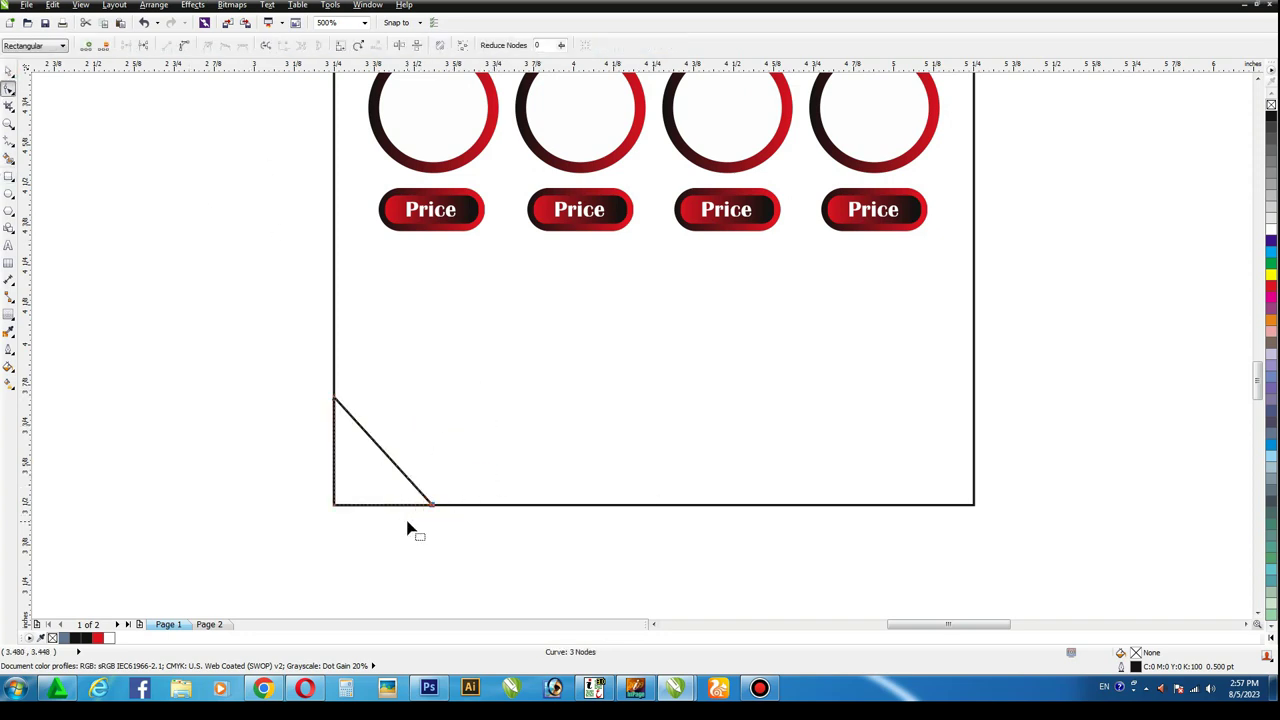
key("Right")
left_click(9, 72)
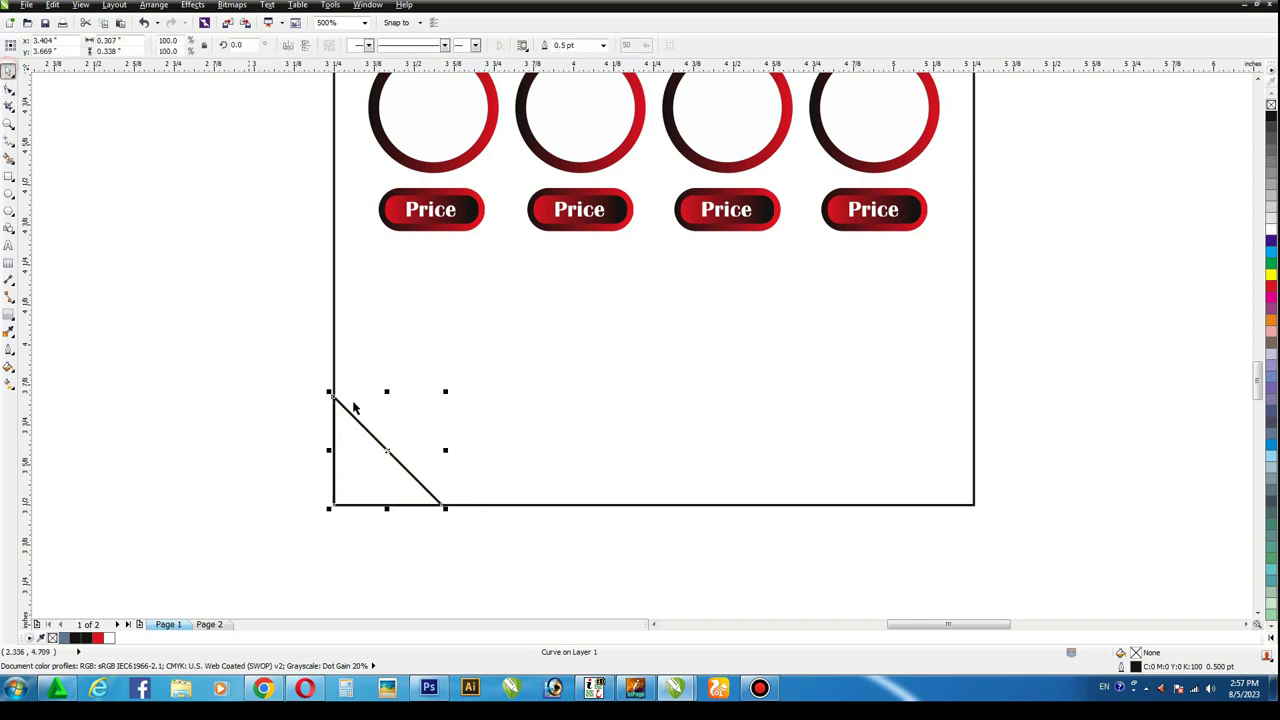
Step: Fill the corner triangle with a black-to-red gradient running from the card corner to its diagonal and remove the outline
left_click(9, 386)
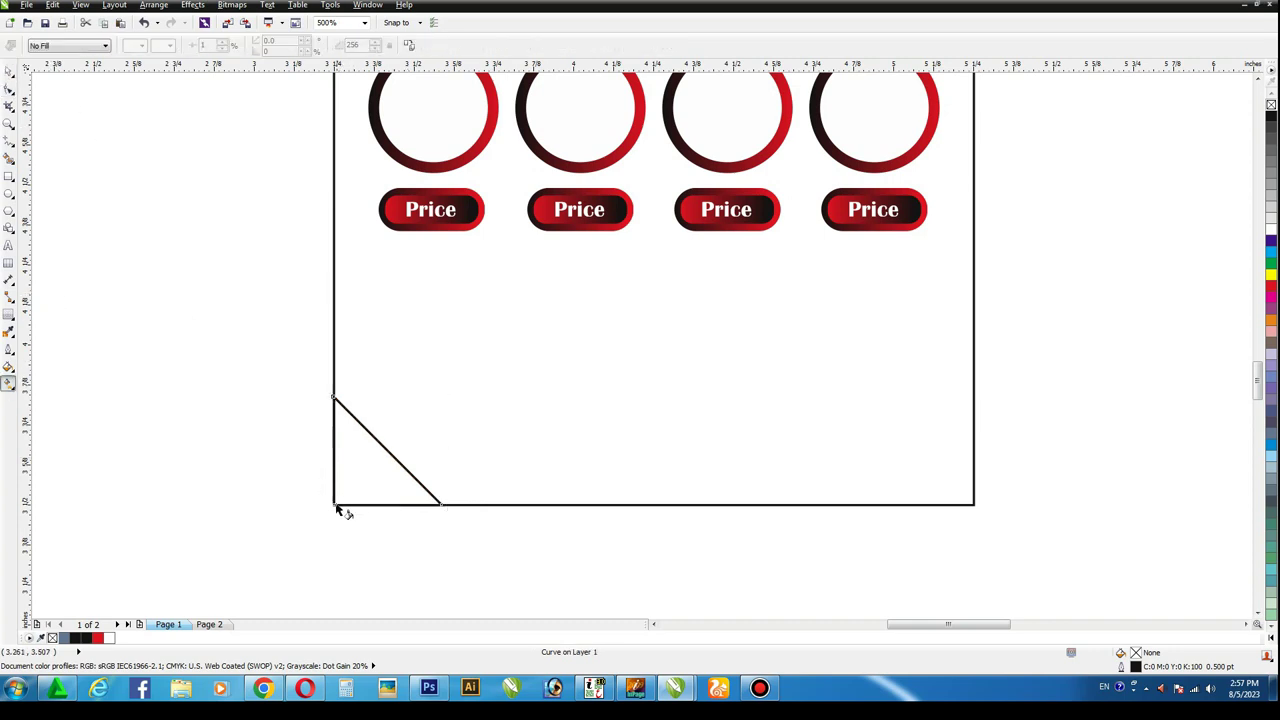
left_click_drag(336, 509, 387, 460)
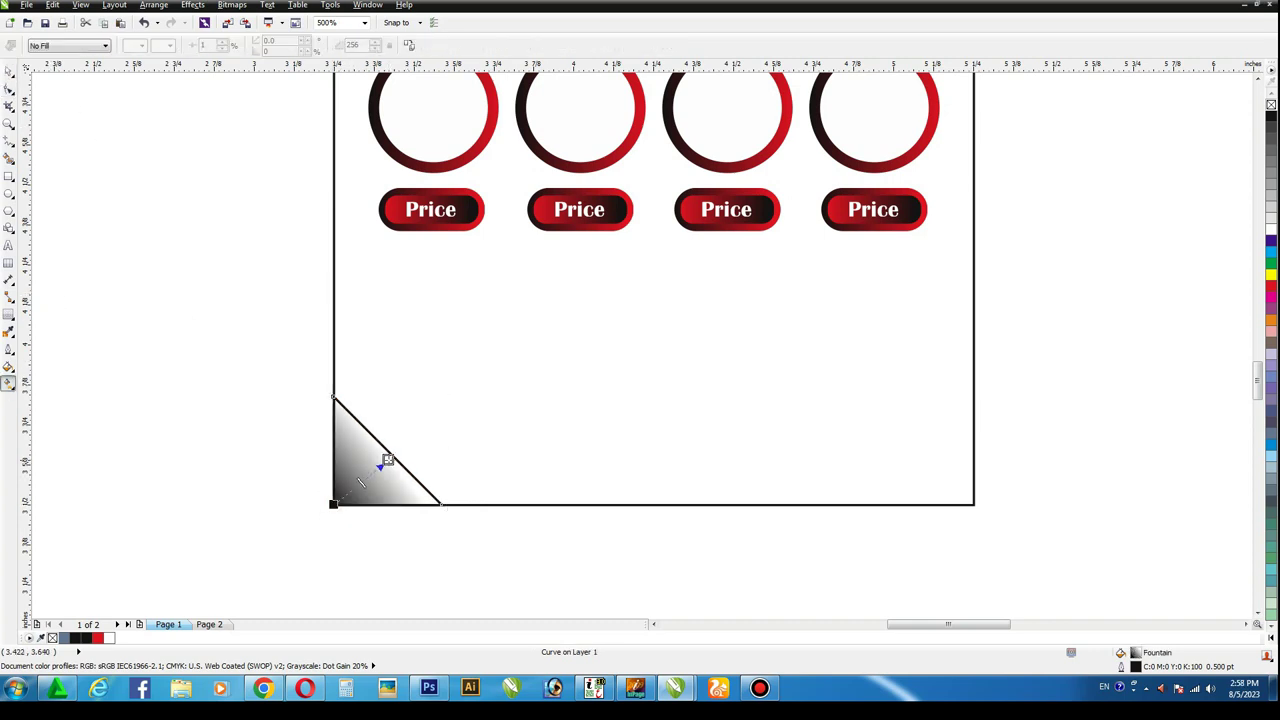
left_click(1271, 287)
left_click(9, 72)
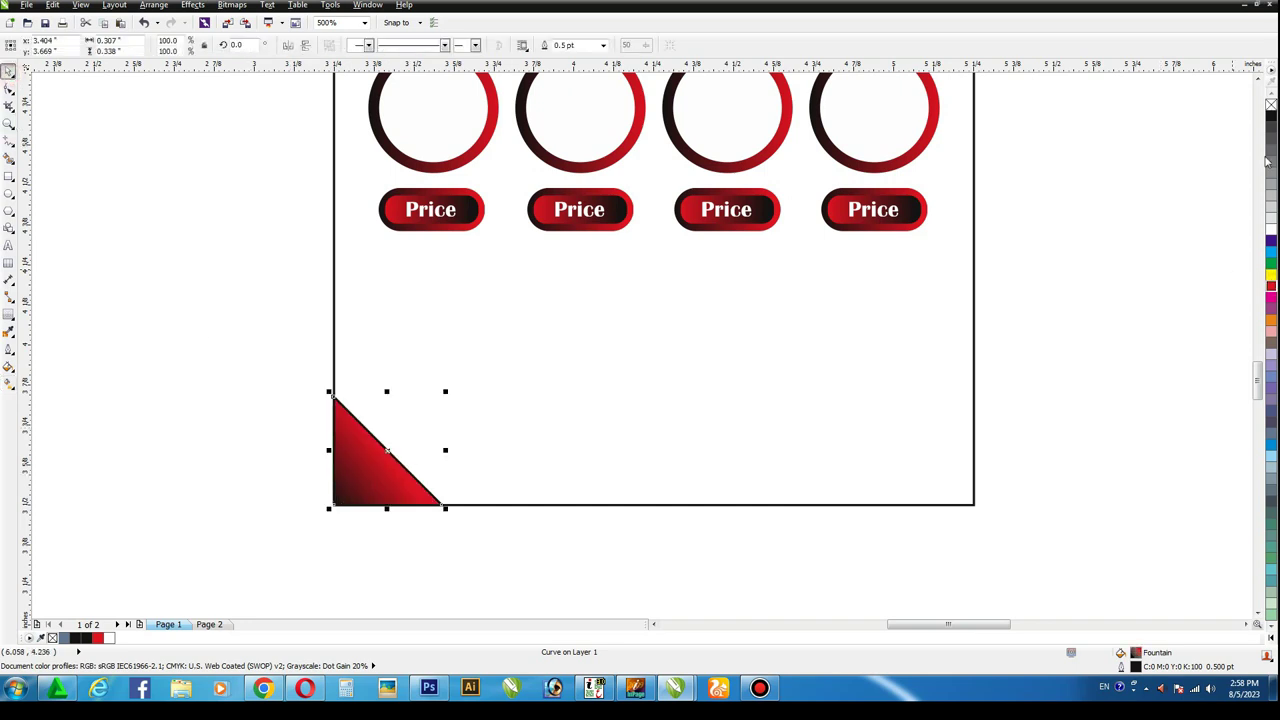
right_click(1271, 105)
Step: Add an enlarged white copy of the corner triangle, about 0.381 inch wide, behind the gradient triangle
left_click_drag(450, 395, 474, 377)
key("ctrl+z")
left_click(355, 432)
left_click(1271, 230)
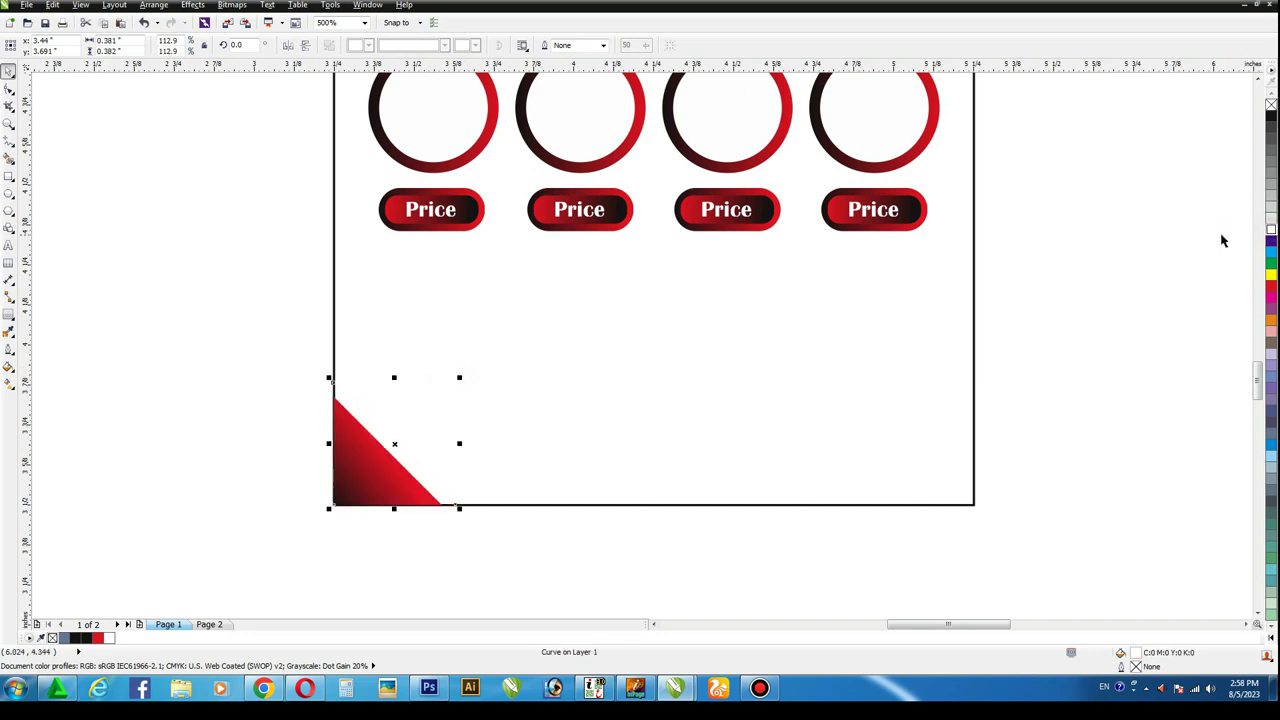
Step: Add a black triangle copy about 0.425 inch wide behind the white one and group all three triangles
left_click_drag(469, 379, 476, 364)
left_click(1271, 116)
key("shift+Page_Down")
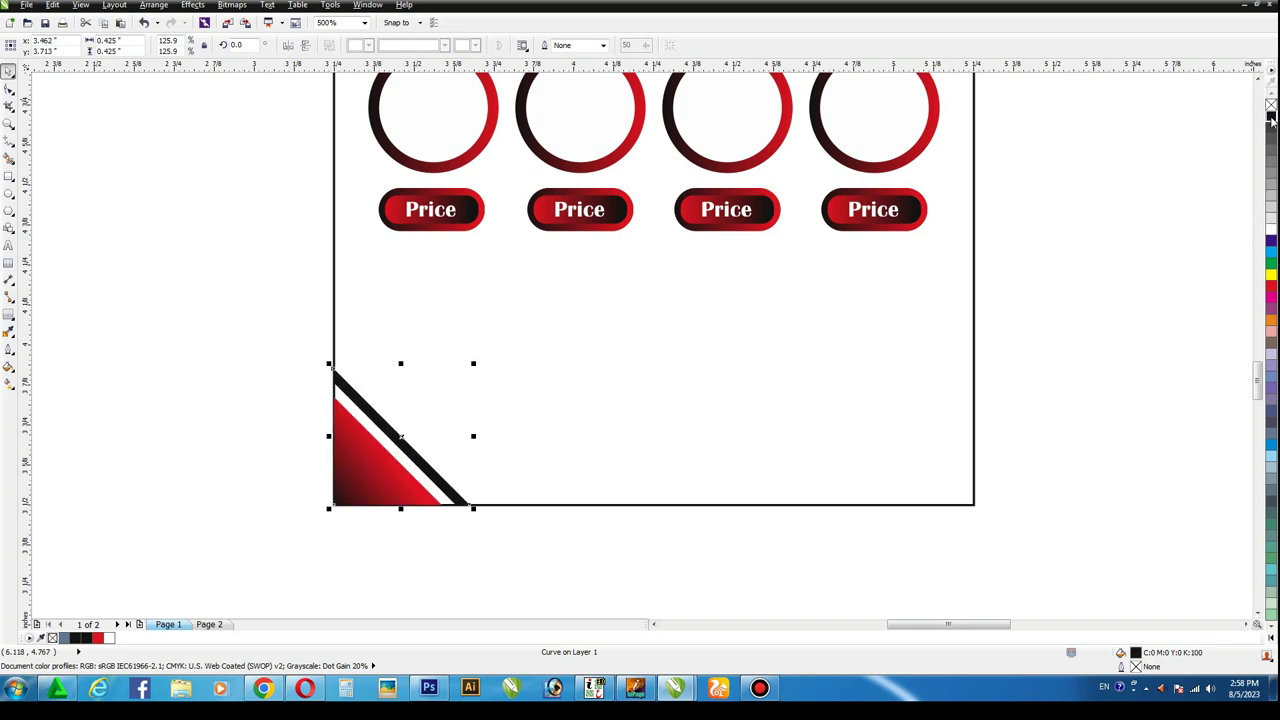
left_click_drag(242, 346, 540, 563)
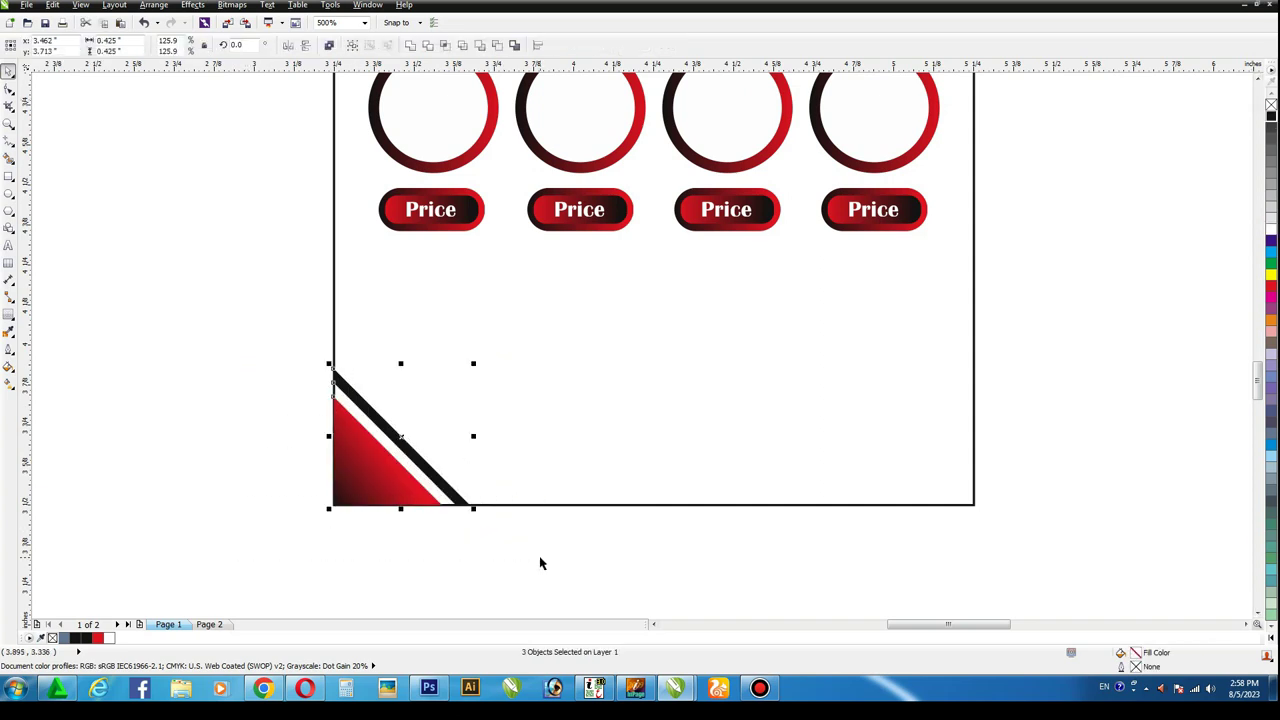
key("ctrl+g")
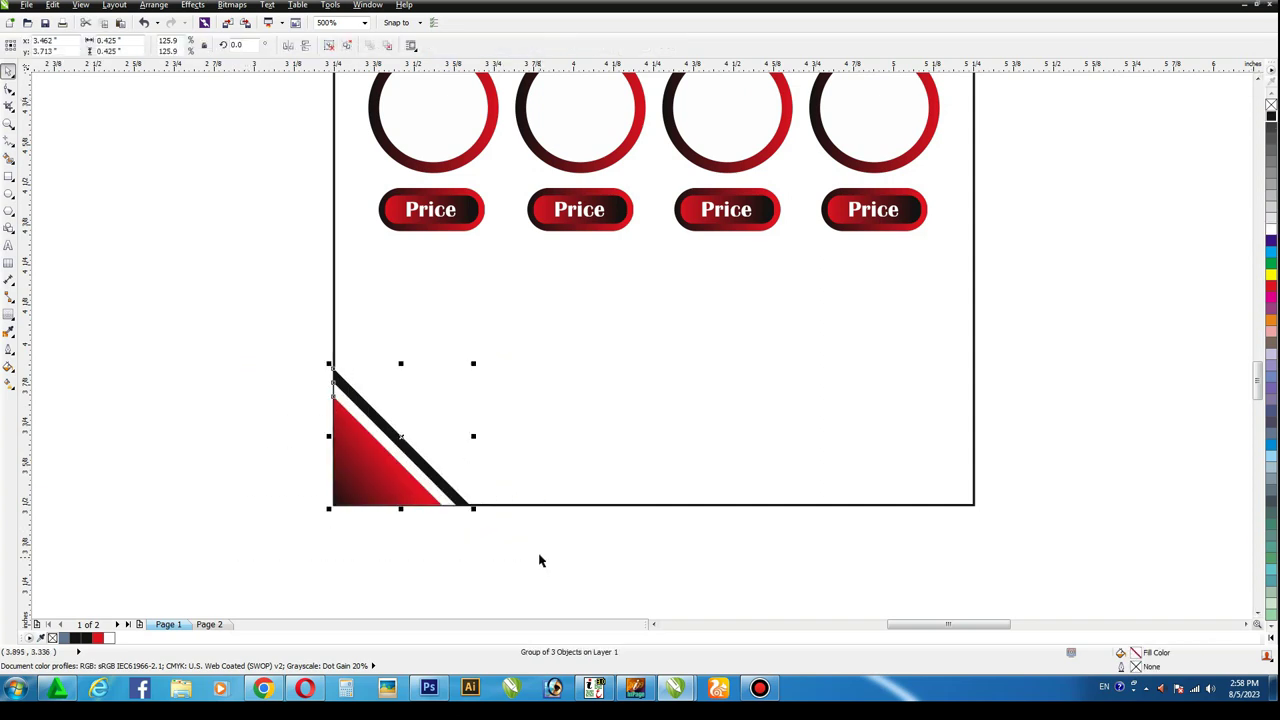
Step: Copy and paste the corner triangle group and align the copy to the card's right edge
left_click(52, 5)
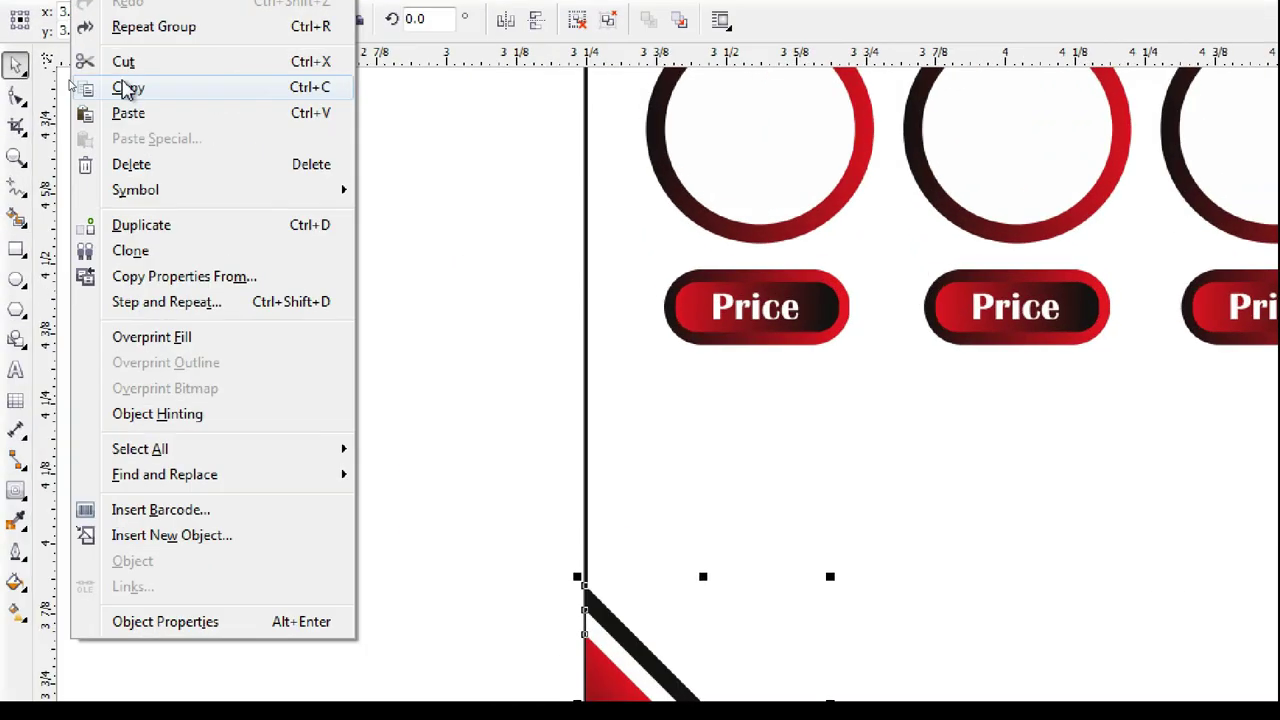
left_click(71, 85)
left_click(52, 5)
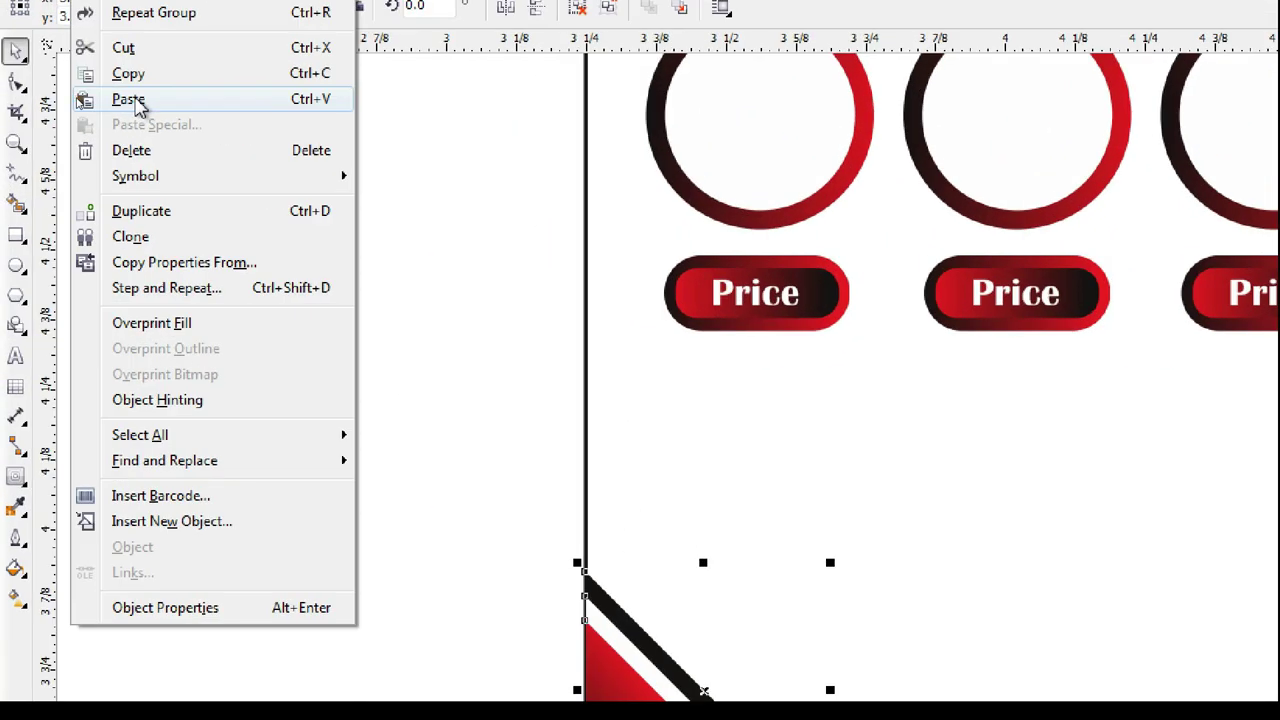
left_click(72, 98)
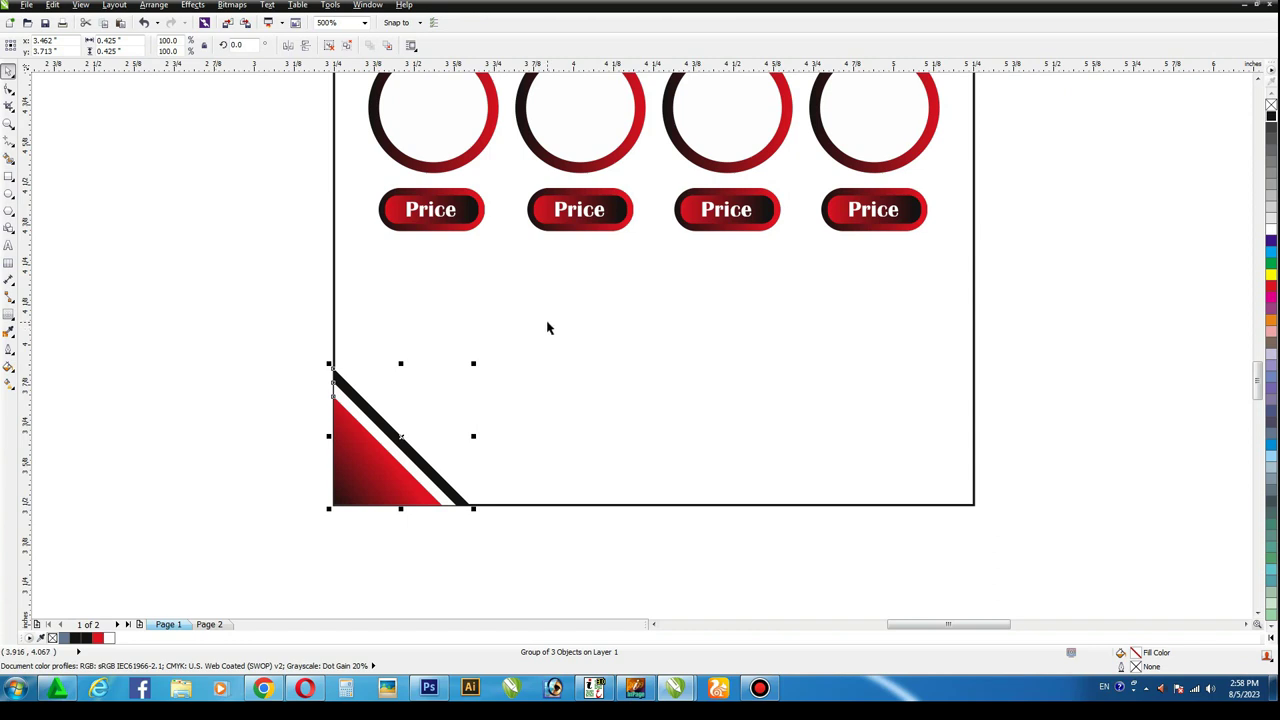
left_click(549, 323, "shift")
key("r")
left_click(1009, 301)
Step: Mirror the copied triangle group horizontally so it fits the card's lower-right corner
left_click(847, 438)
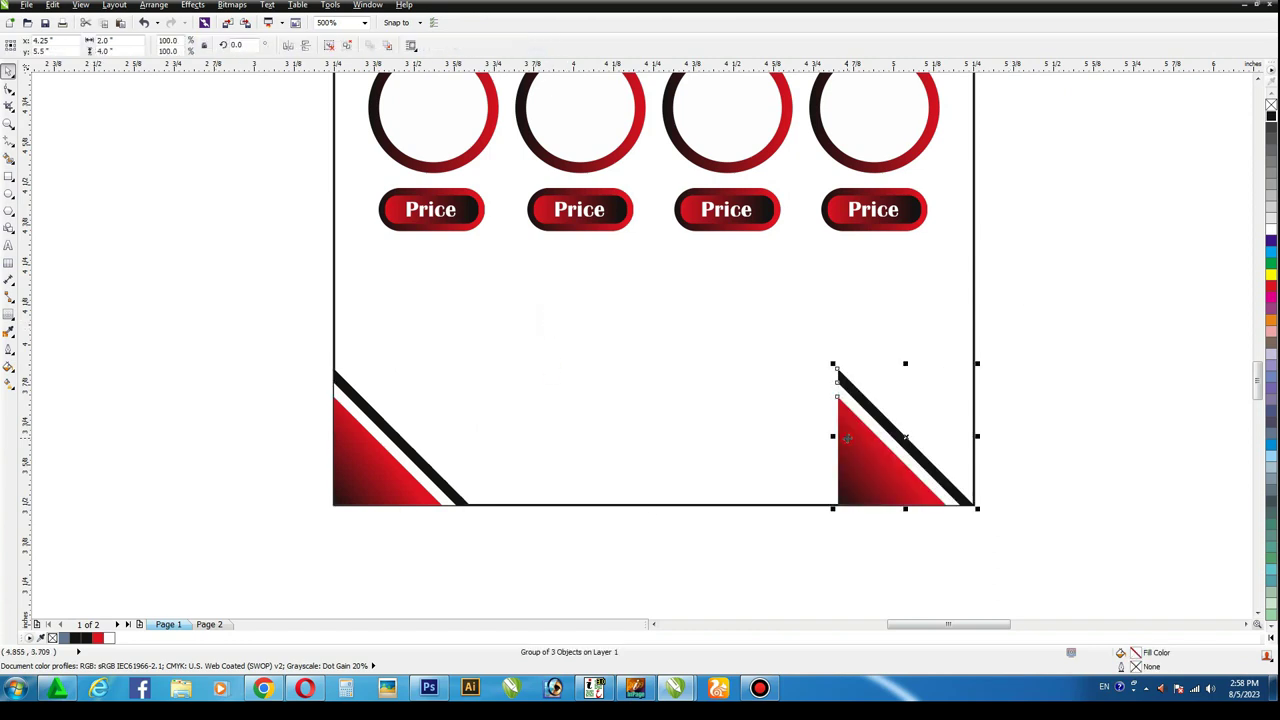
left_click(286, 50)
key("ctrl+z")
left_click(288, 45)
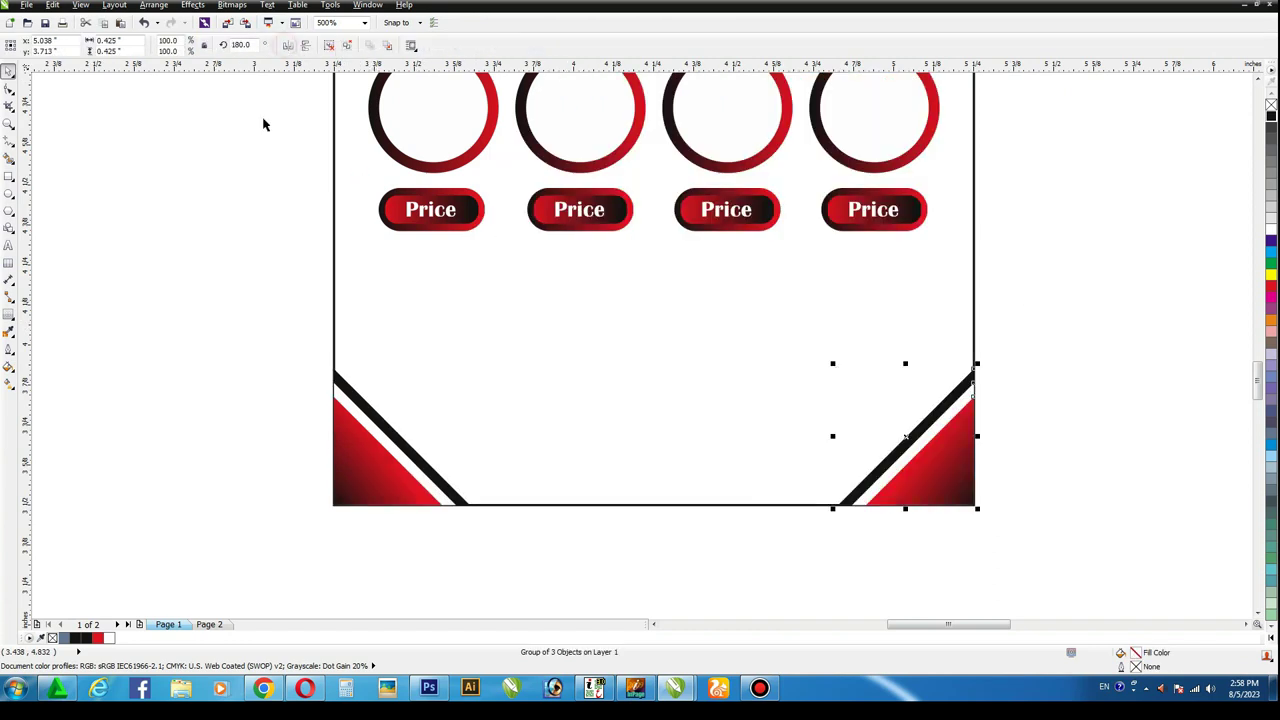
left_click(737, 343)
Step: Copy the burger photo with the dark background from Page 2 and paste it onto Page 1
key("F4")
left_click(971, 300)
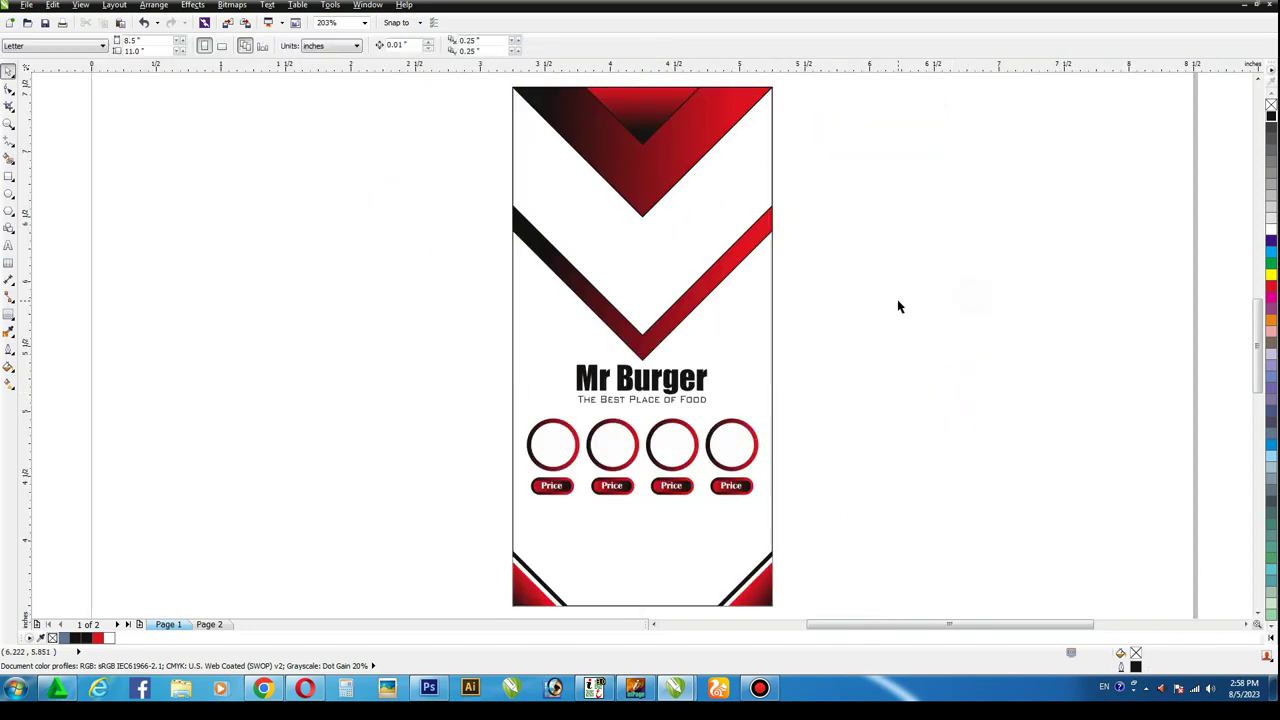
key("Page_Down")
scroll(548, 320, "down", 2)
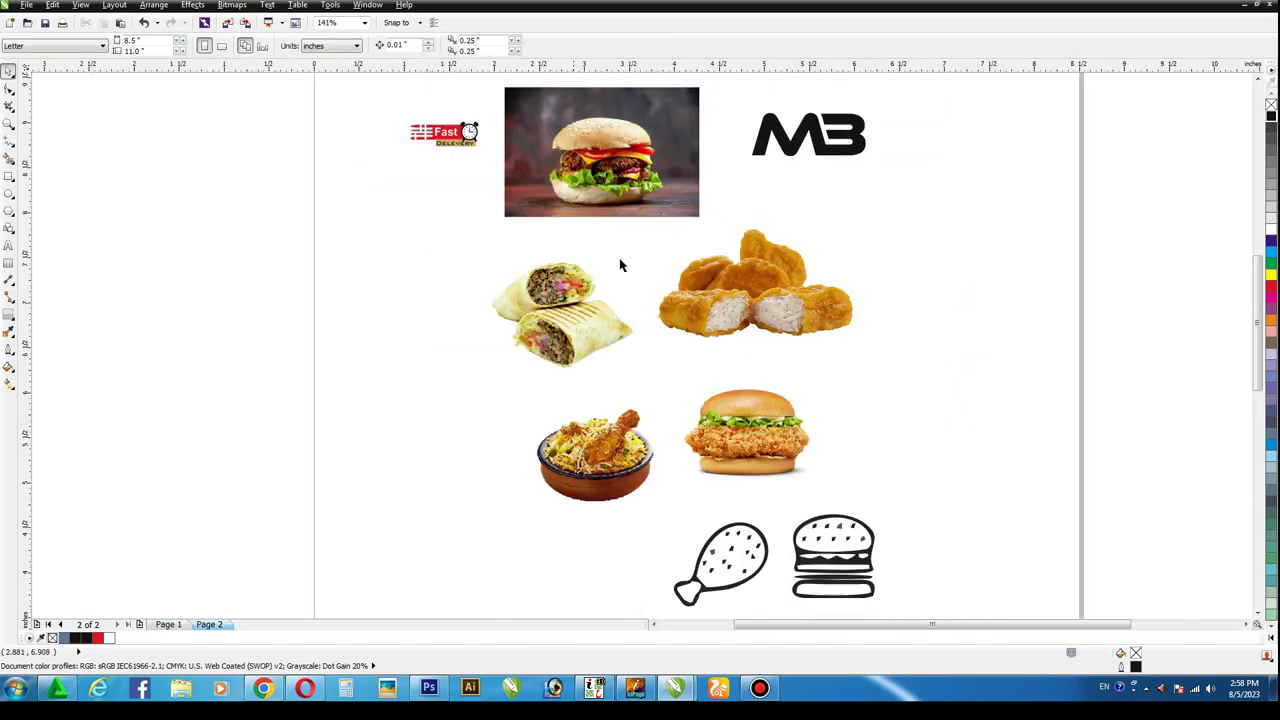
left_click(604, 184)
key("Page_Up")
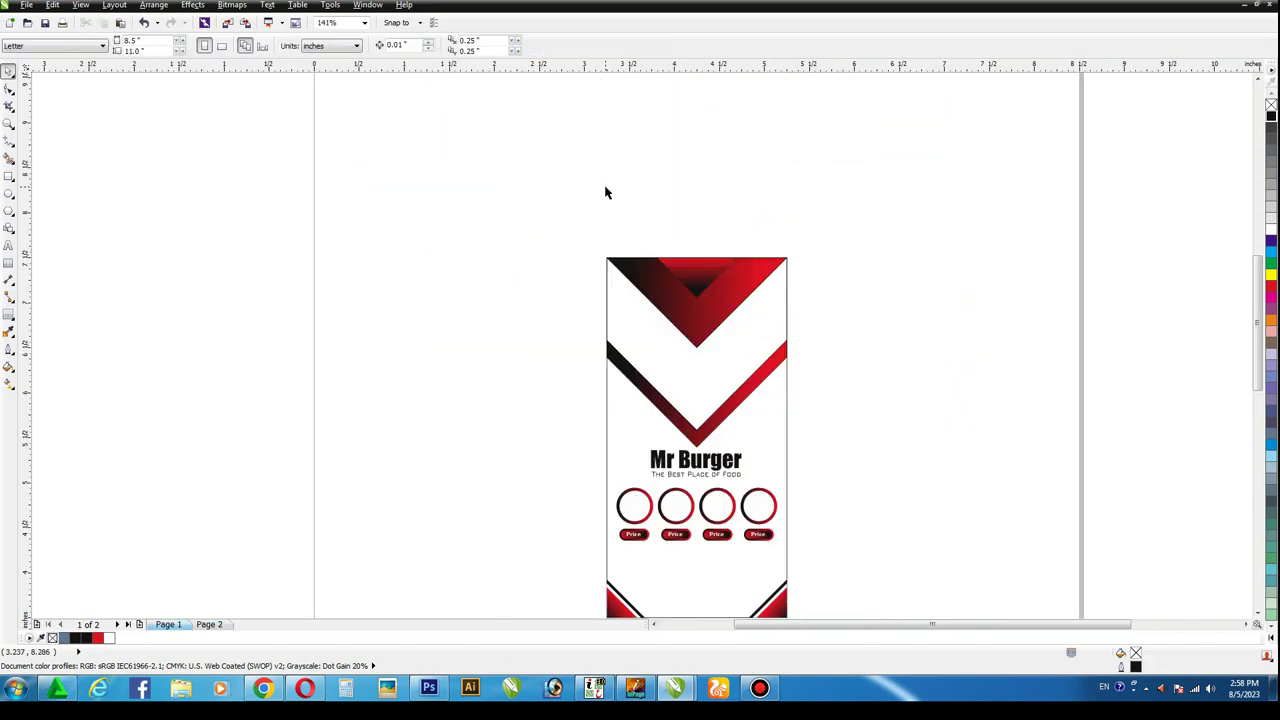
key("ctrl+v")
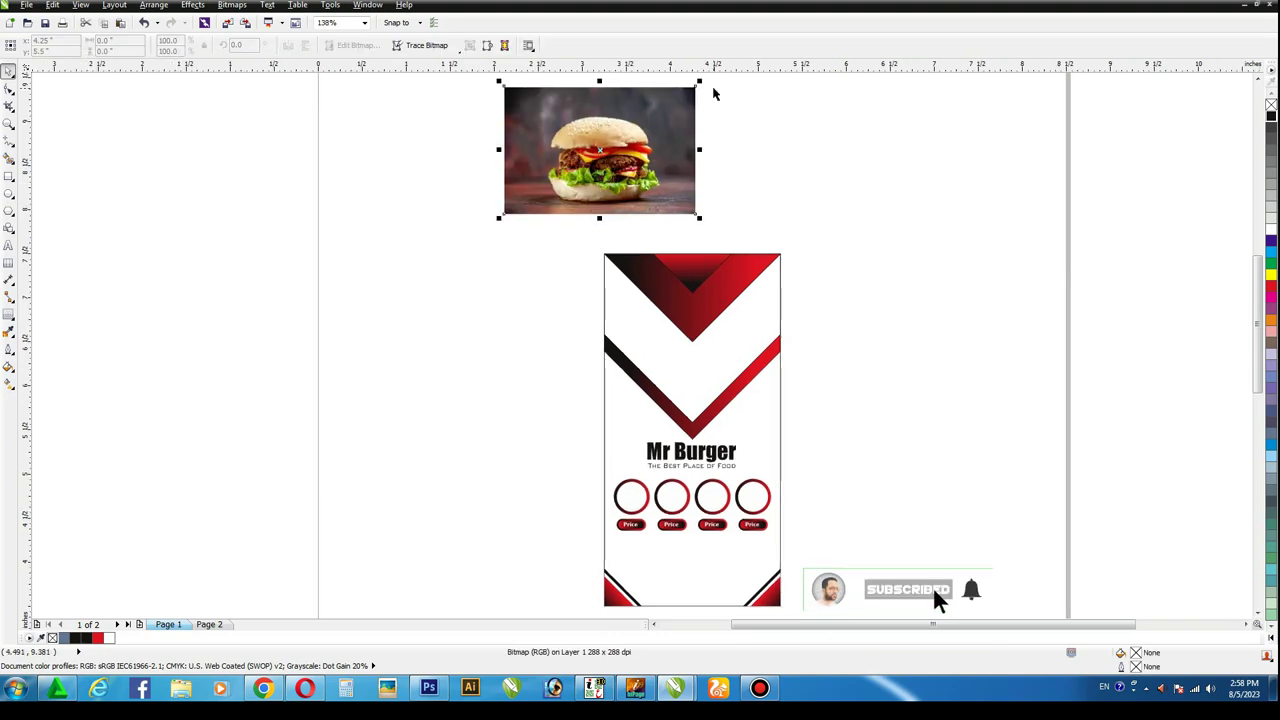
Step: PowerClip the burger photo inside the frame between the card's upper and lower chevrons
left_click(192, 5)
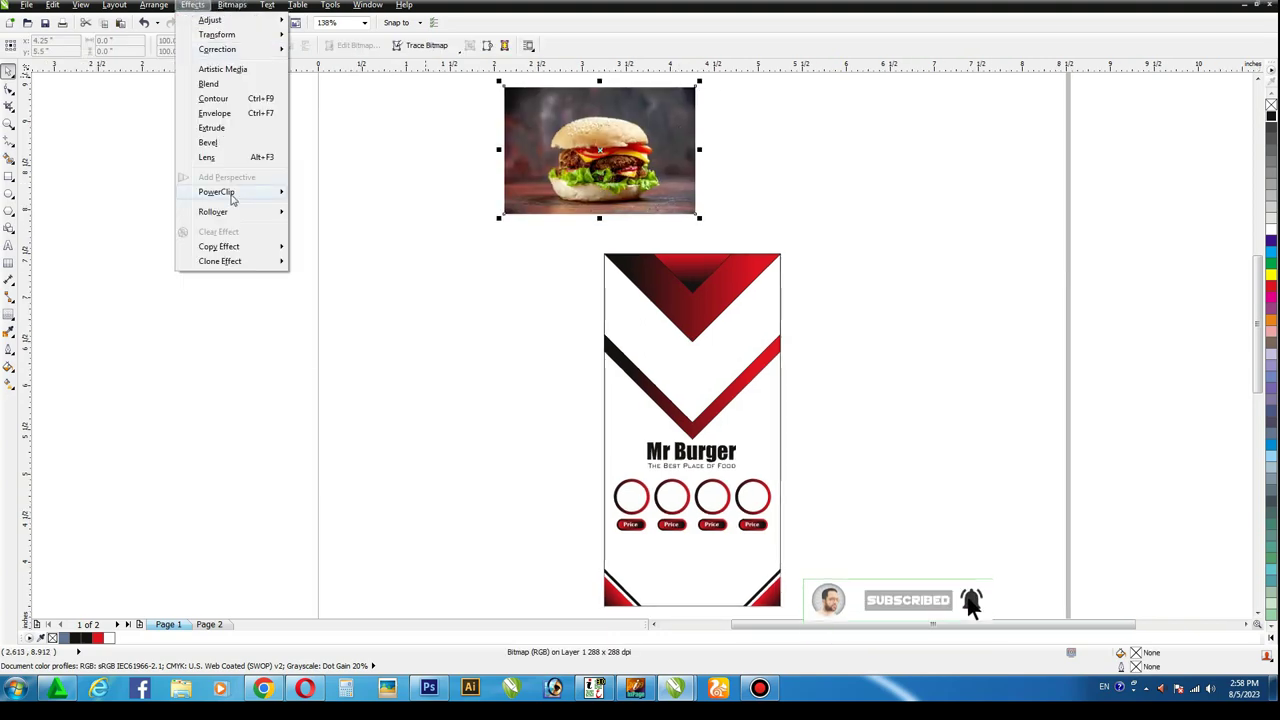
mouse_move(230, 192)
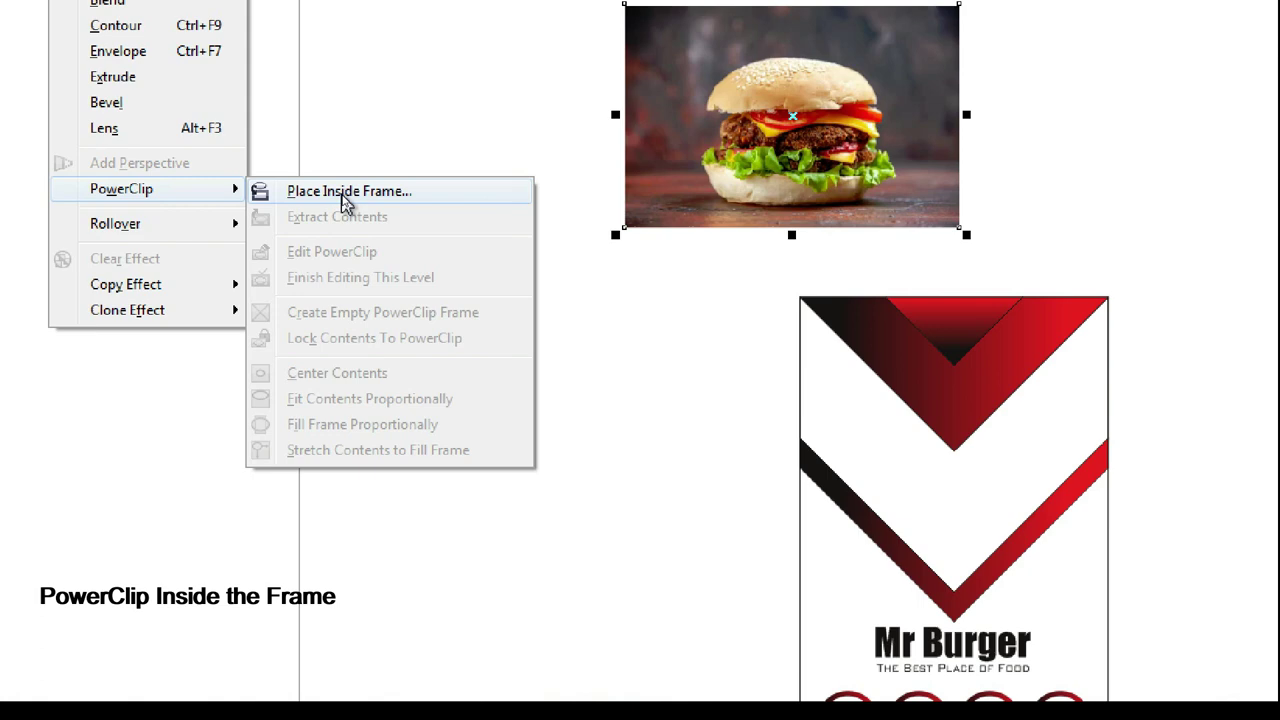
left_click(343, 194)
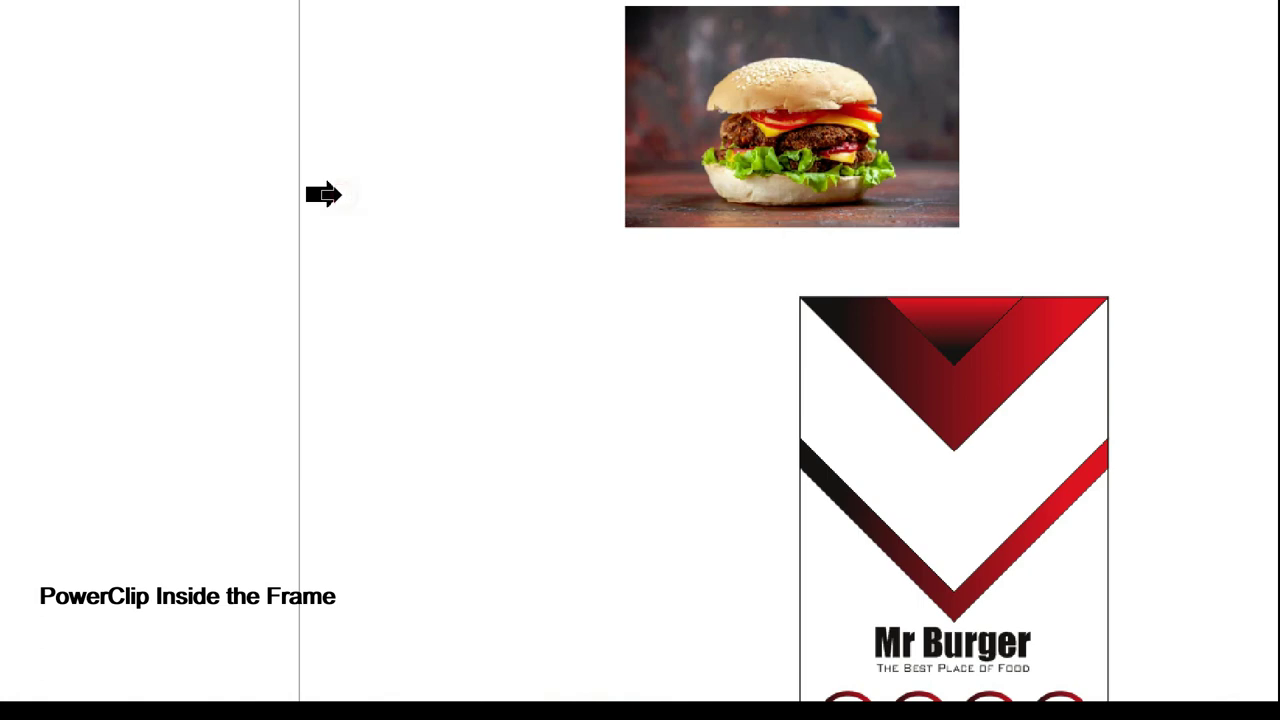
left_click(655, 345)
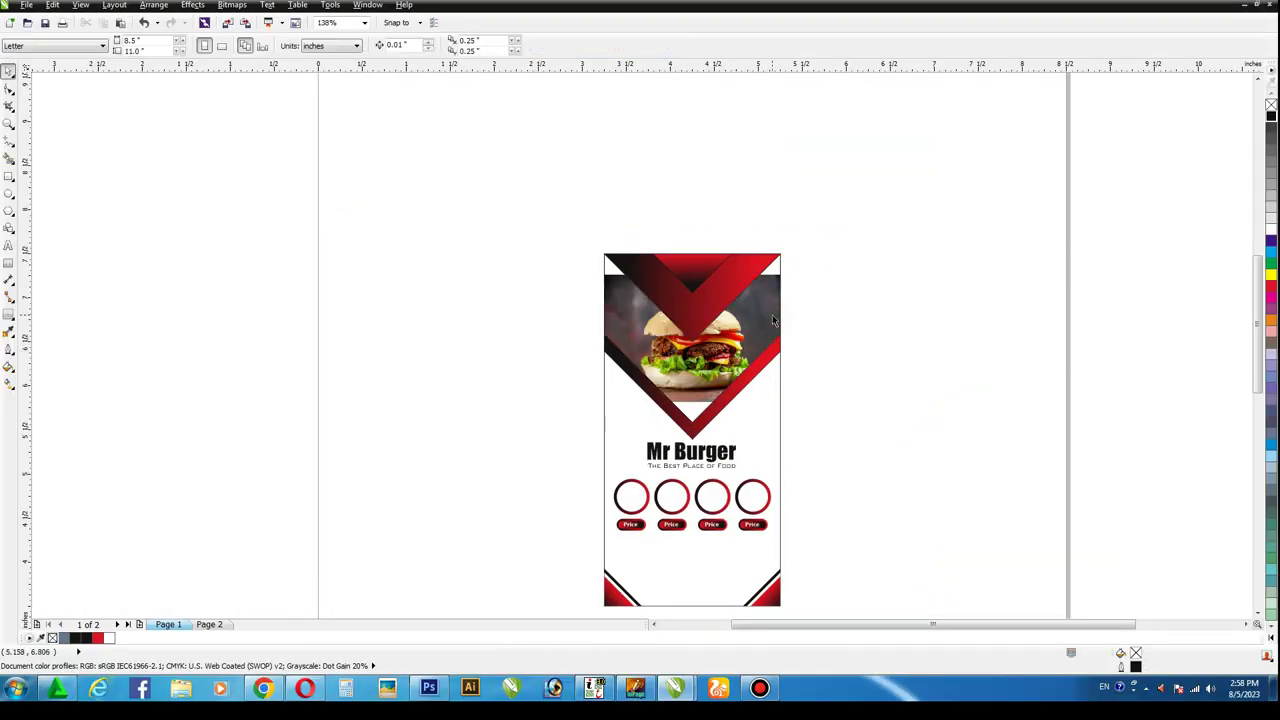
Step: Open the PowerClip contents and shift the burger photo down so the burger fits better between the chevrons
double_click(774, 316)
left_click(774, 320)
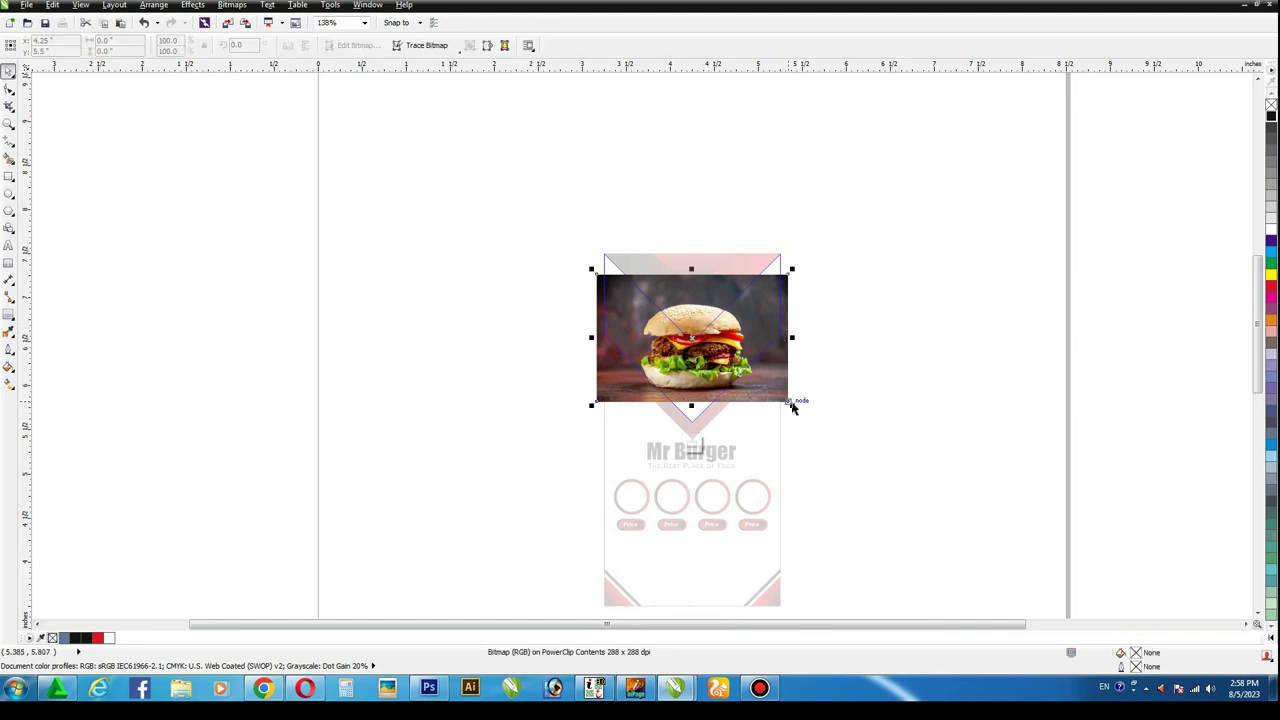
left_click_drag(792, 407, 792, 423)
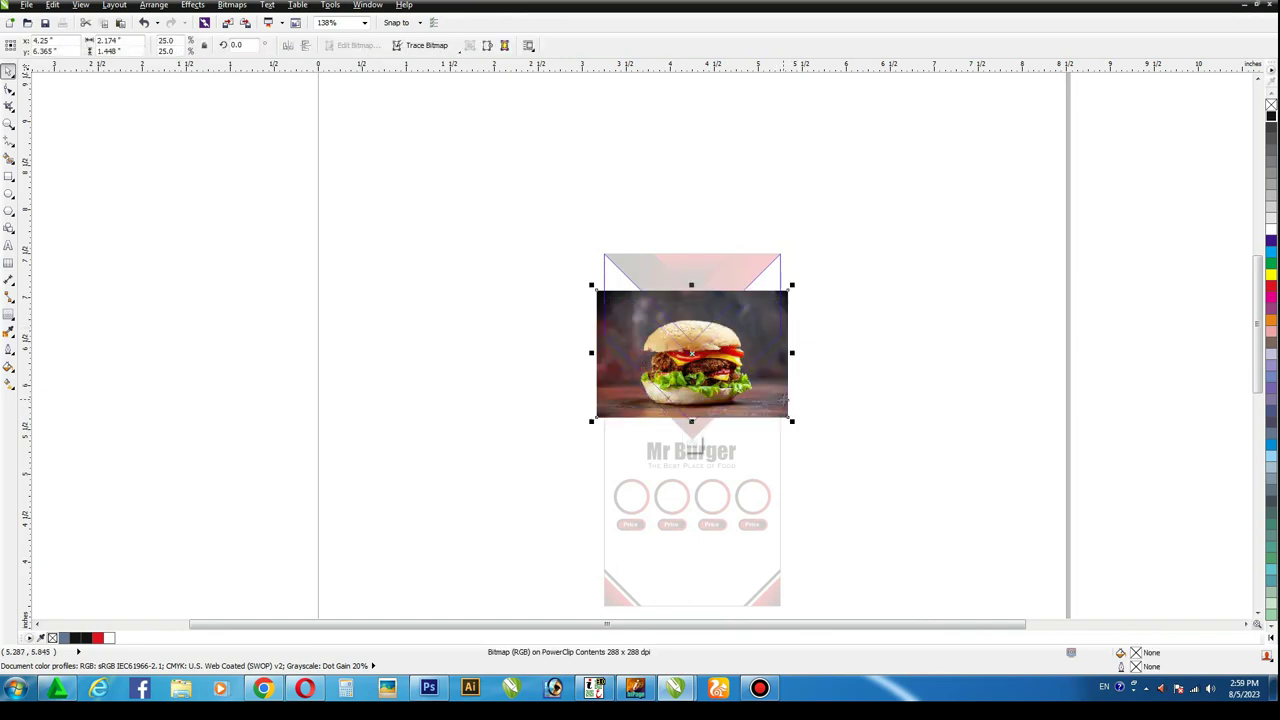
key("Down")
key("Down")
key("Down")
key("Down")
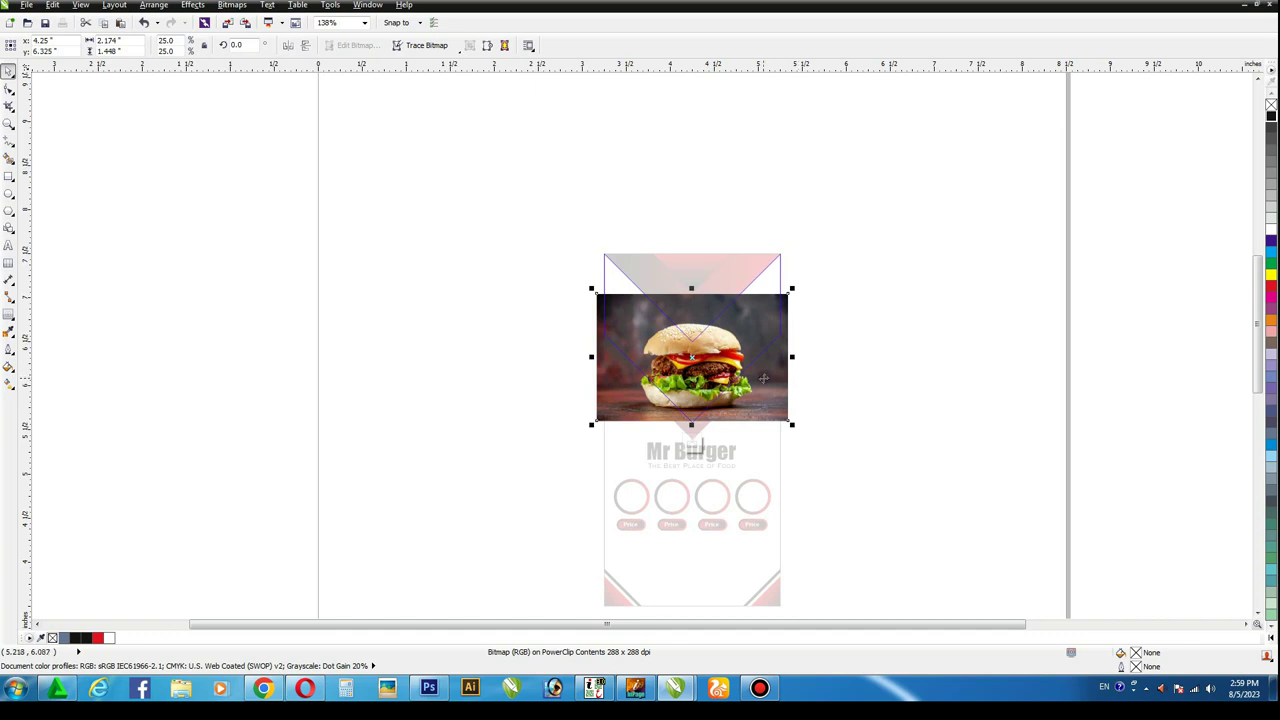
Step: Duplicate the burger photo in place within the PowerClip contents
key("z")
left_click_drag(526, 237, 853, 459)
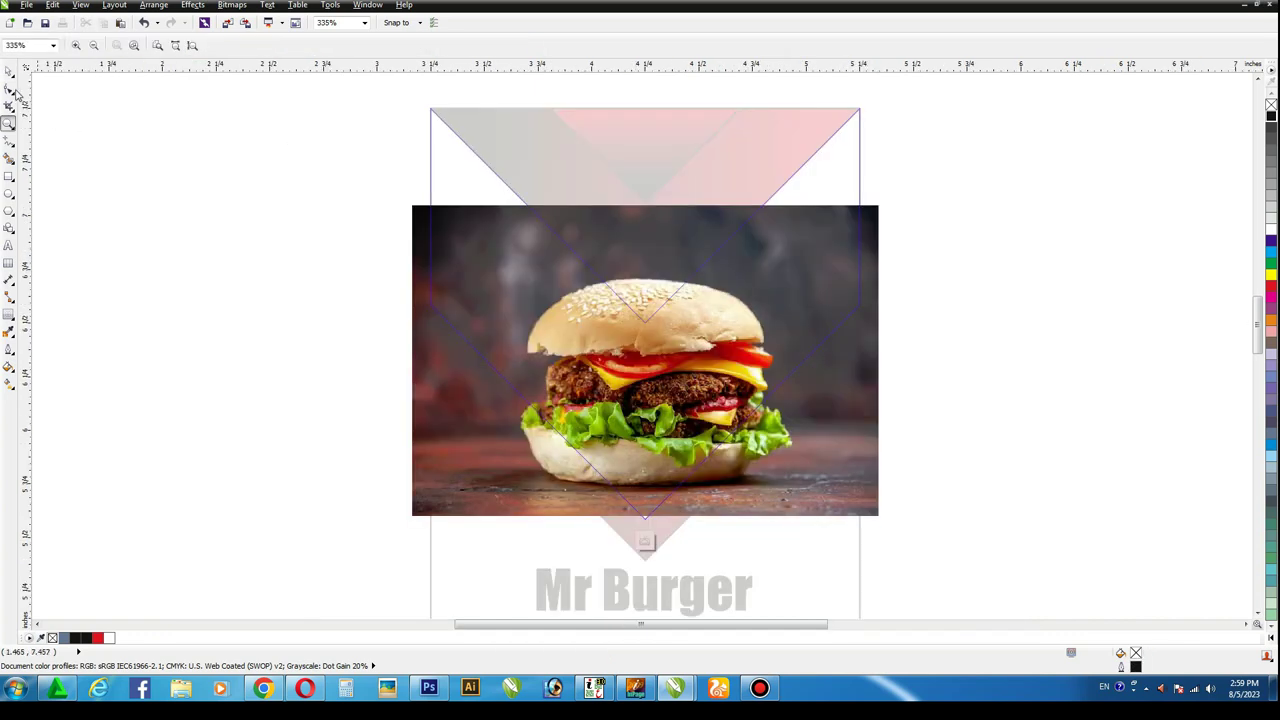
left_click(10, 69)
left_click(52, 5)
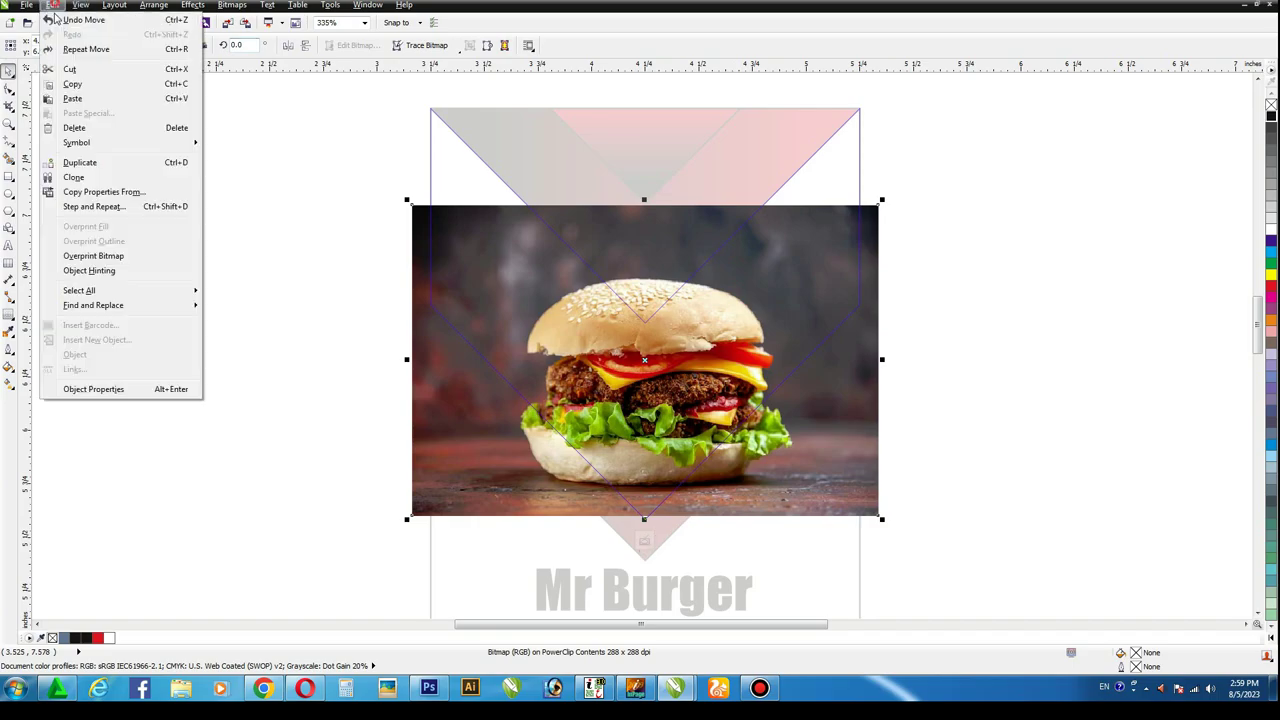
left_click(72, 84)
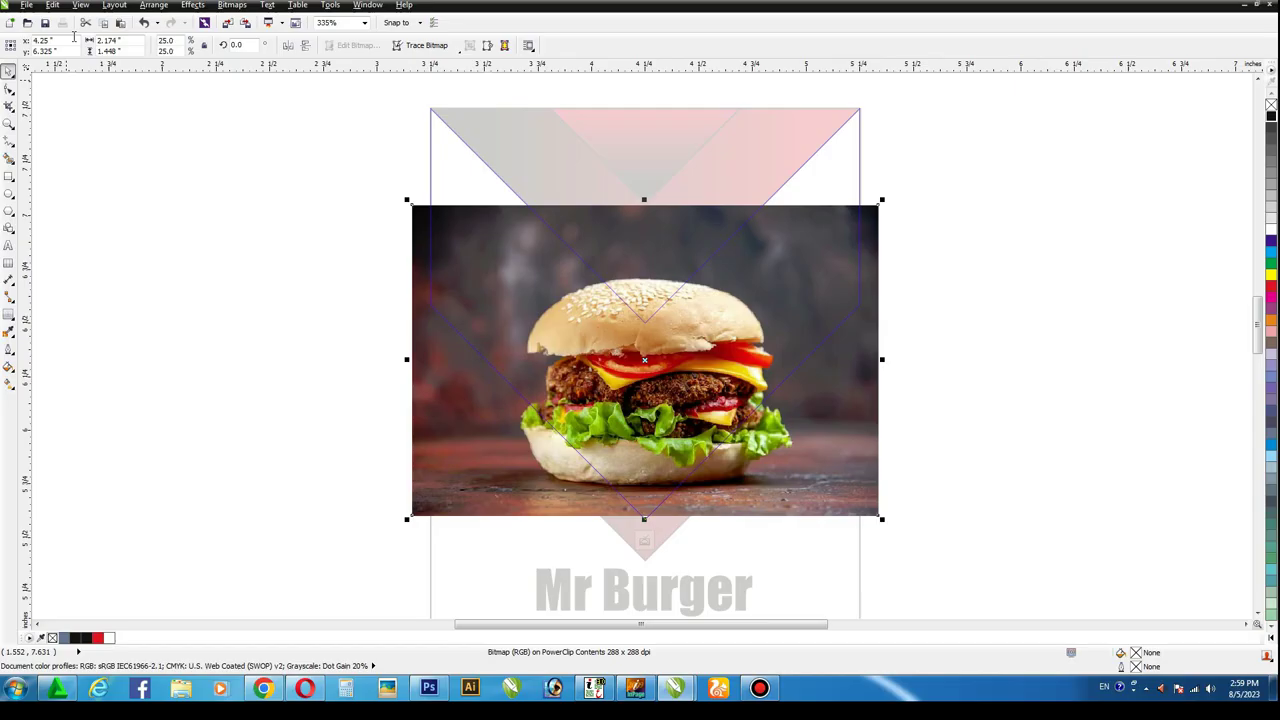
left_click(52, 5)
left_click(72, 98)
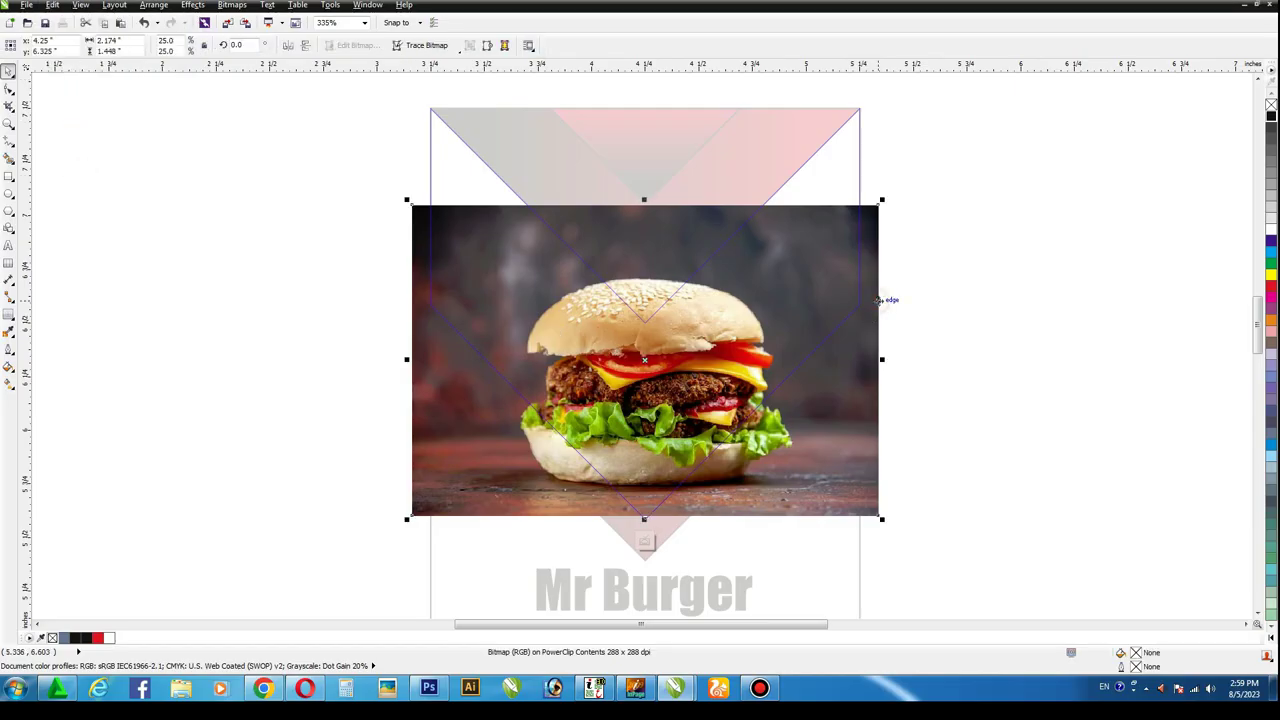
Step: Crop the duplicate photo to its upper background strip and flip it vertically against the original photo's top edge
key("F10")
left_click_drag(357, 484, 921, 572)
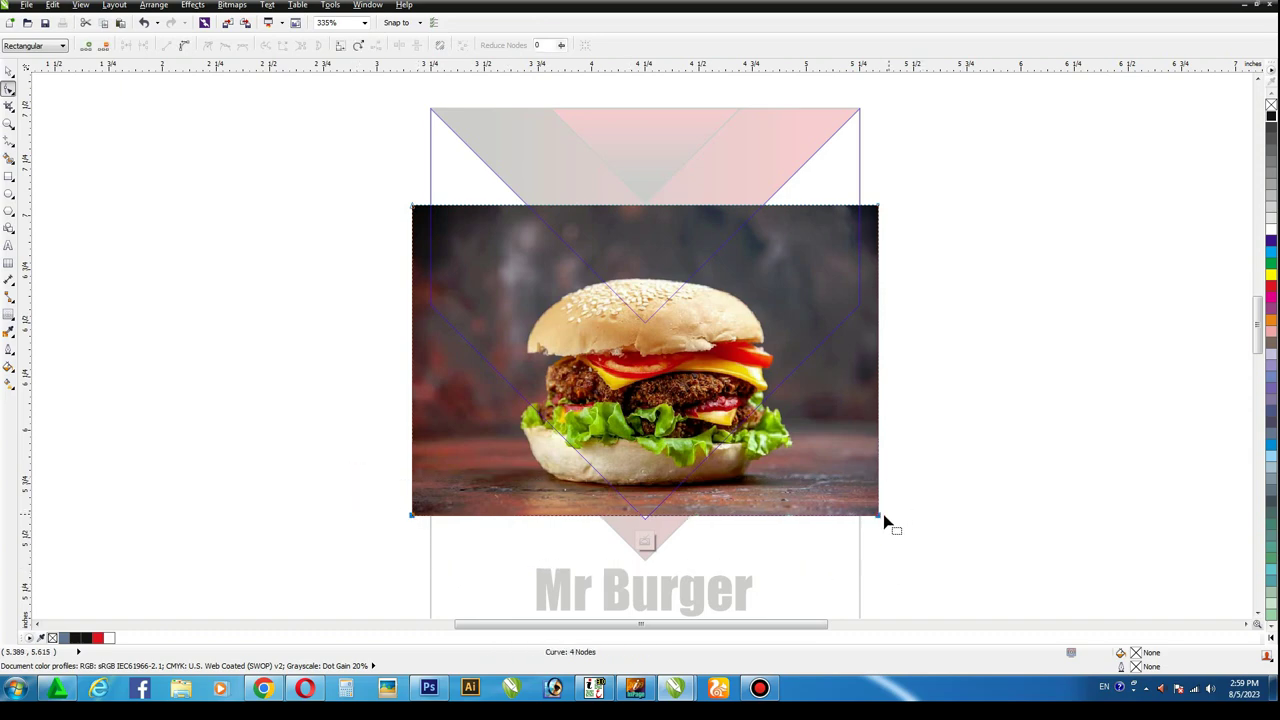
left_click_drag(877, 487, 856, 273)
left_click(10, 71)
left_click_drag(644, 279, 666, 165)
key("Down")
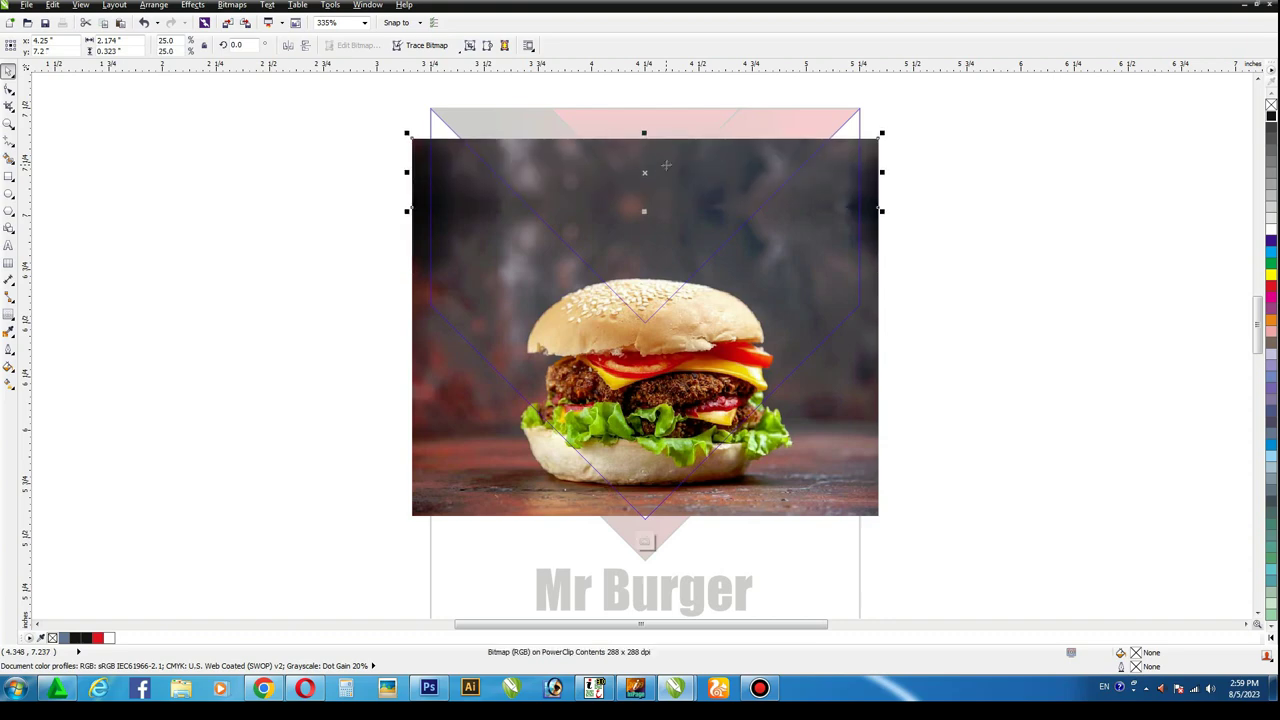
Step: Extend the flipped strip's upper edge to the top of the card and finish editing the PowerClip
key("F10")
left_click_drag(354, 123, 931, 194)
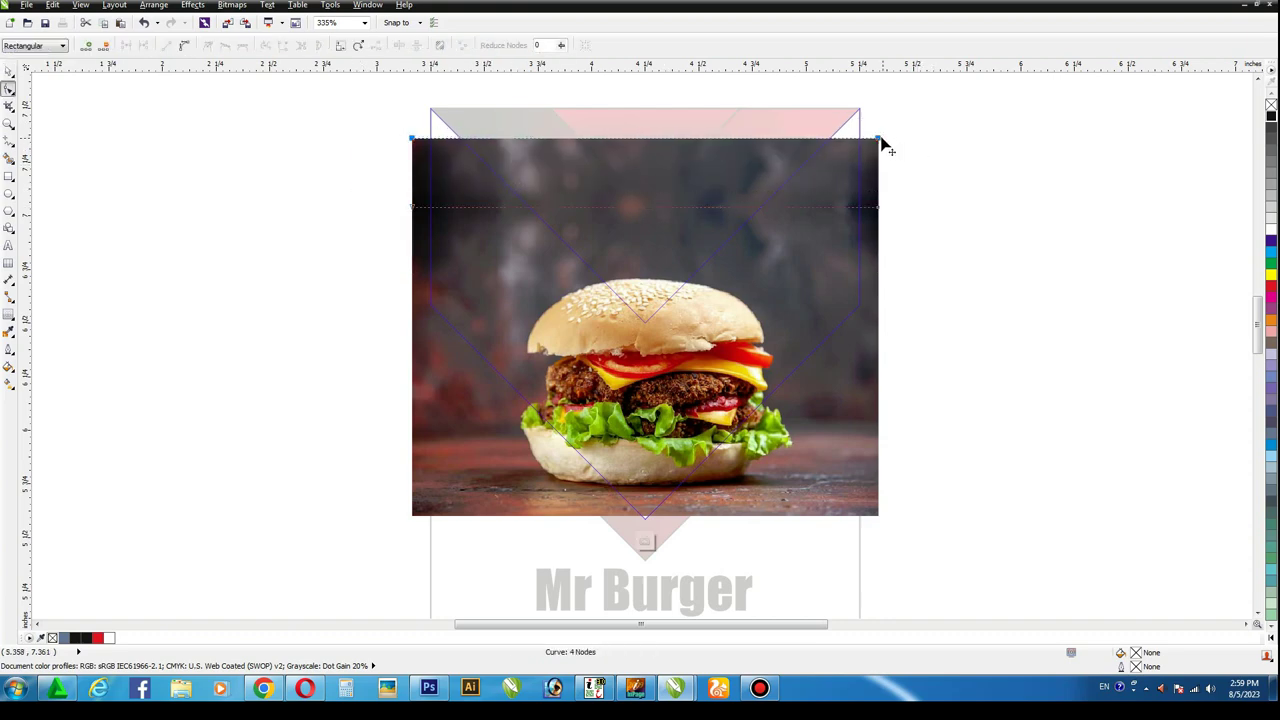
left_click_drag(883, 140, 881, 108)
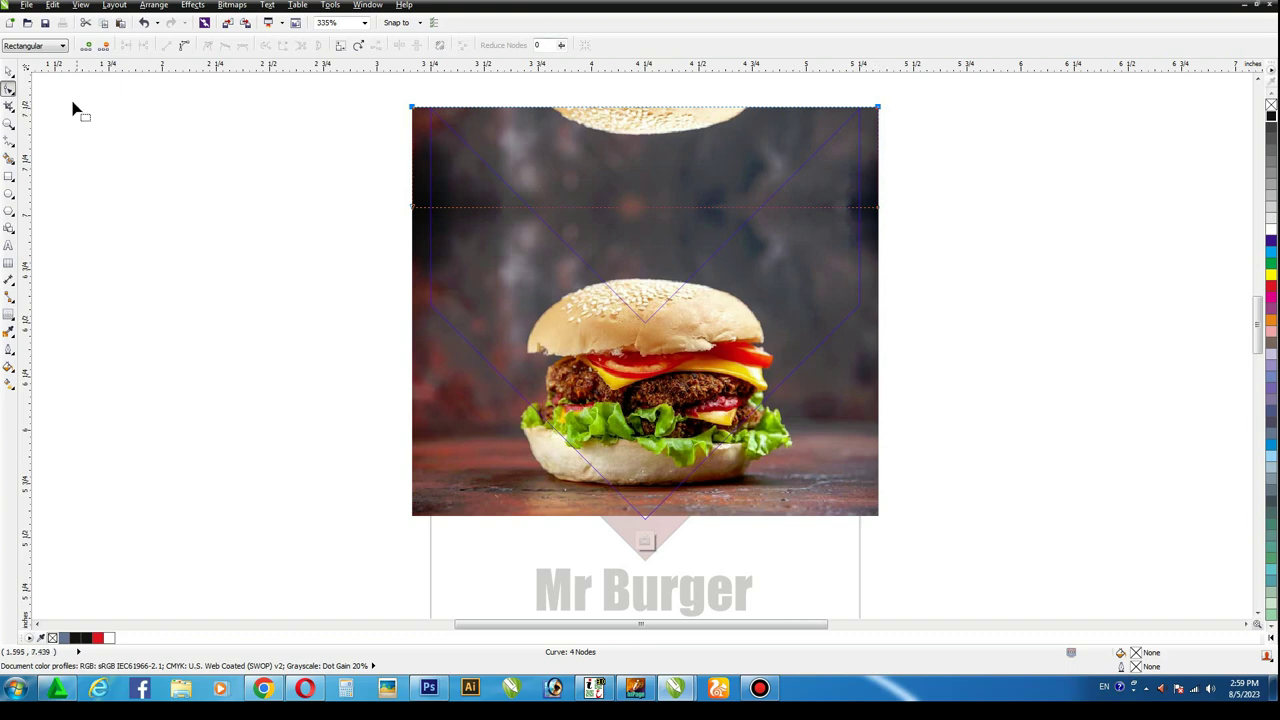
left_click(8, 72)
left_click(270, 183, "ctrl")
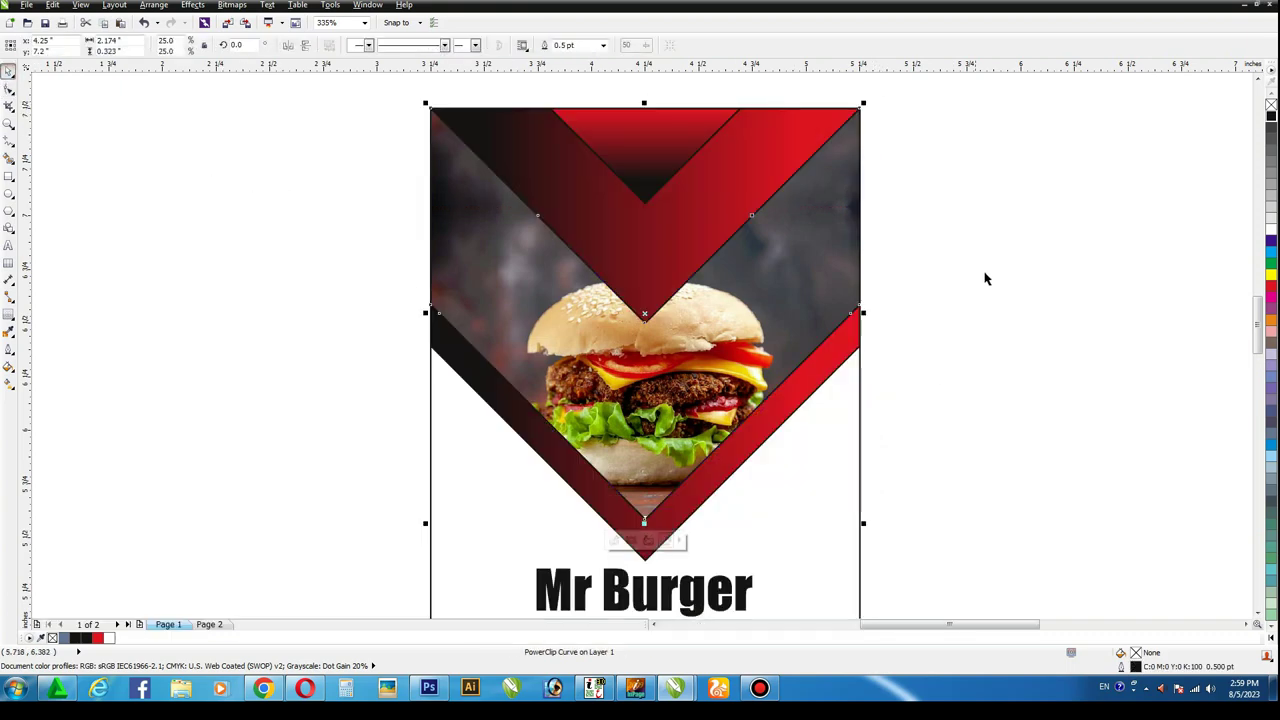
Step: Reopen the PowerClip, stretch both photo pieces vertically to about 101% past the frame's lower tip, and finish editing
left_click(984, 272)
left_click(837, 299, "ctrl")
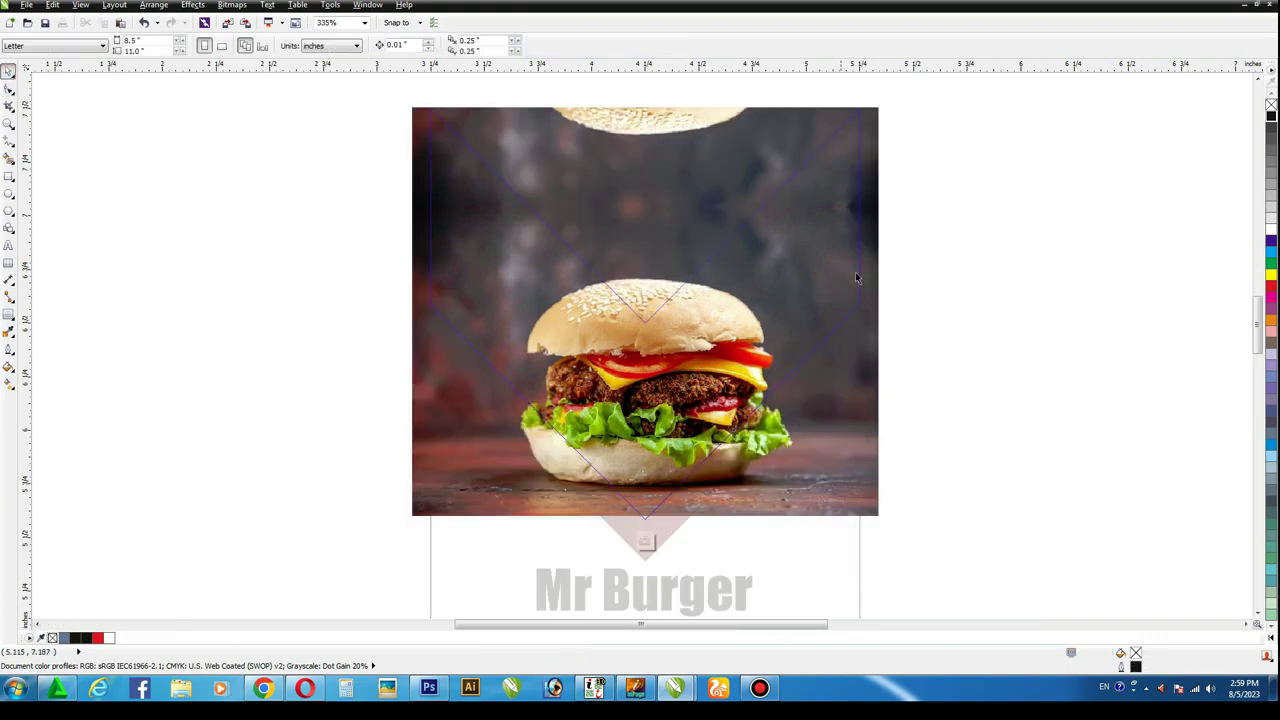
left_click(866, 343)
left_click(869, 130, "shift")
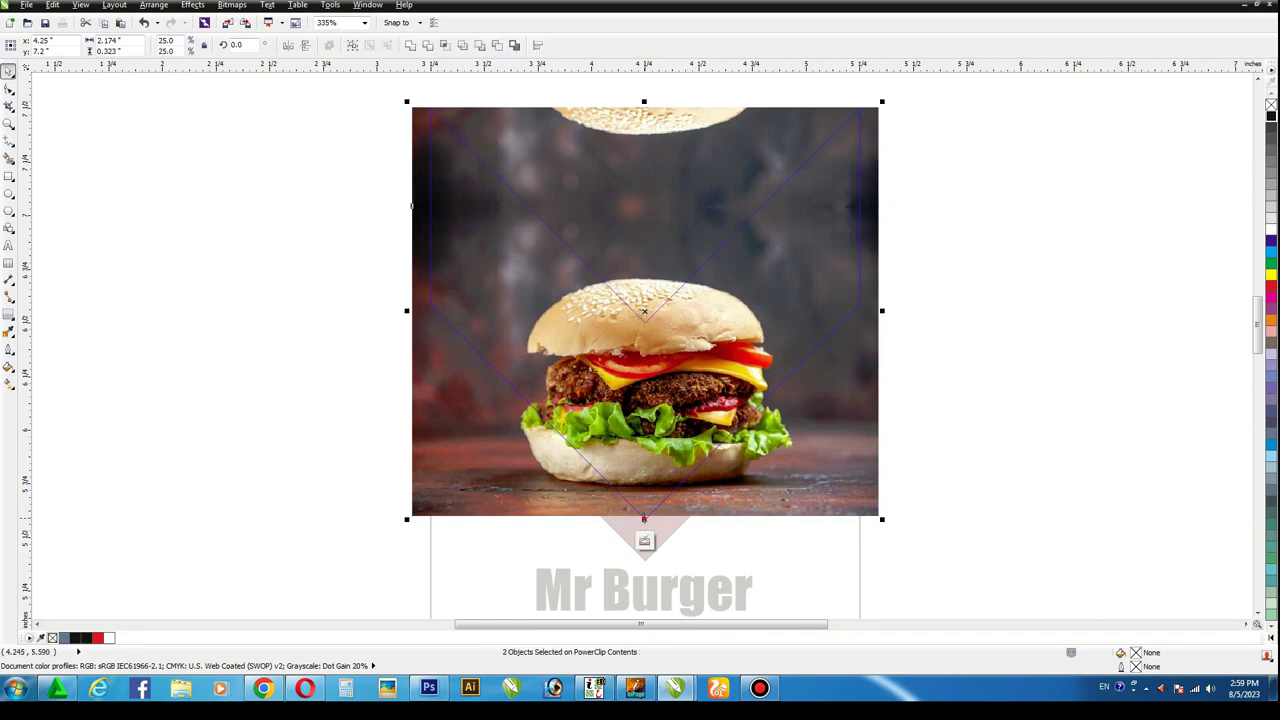
left_click_drag(644, 519, 654, 527)
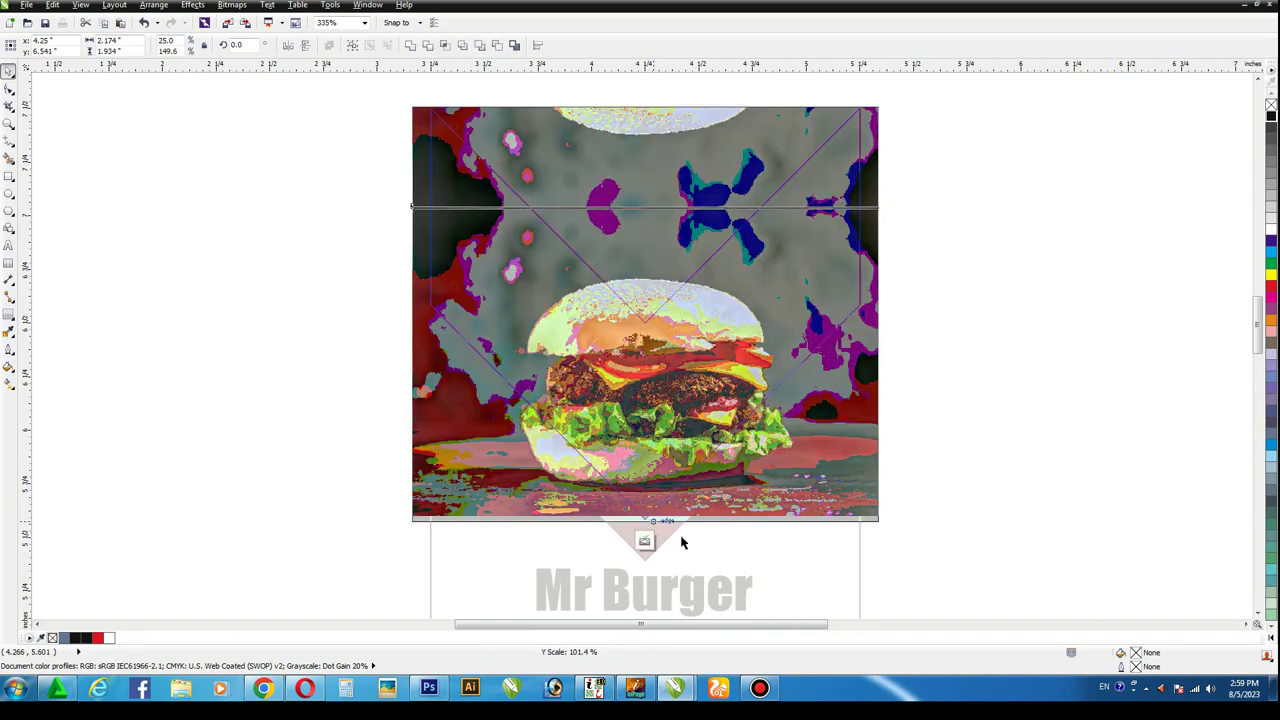
left_click(997, 342)
left_click(993, 318, "ctrl")
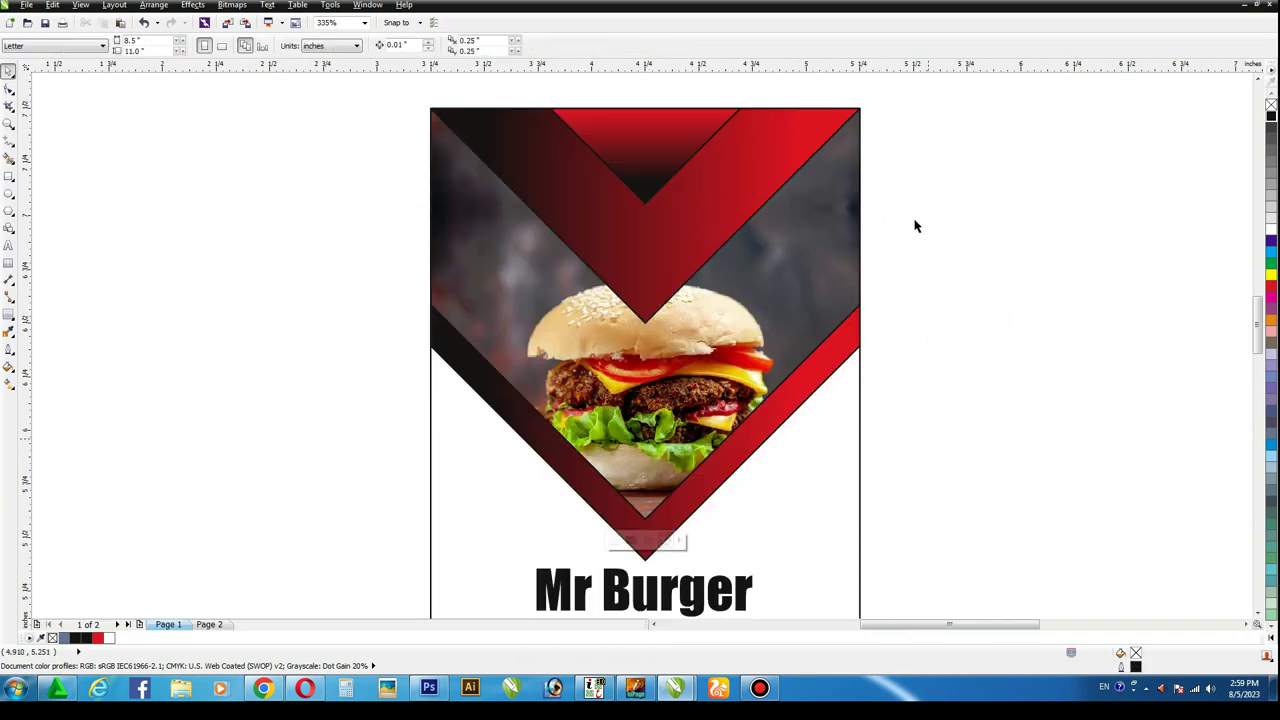
Step: Give the chevrons, top triangle and burger frame a 2 pt white outline
left_click_drag(906, 95, 286, 580)
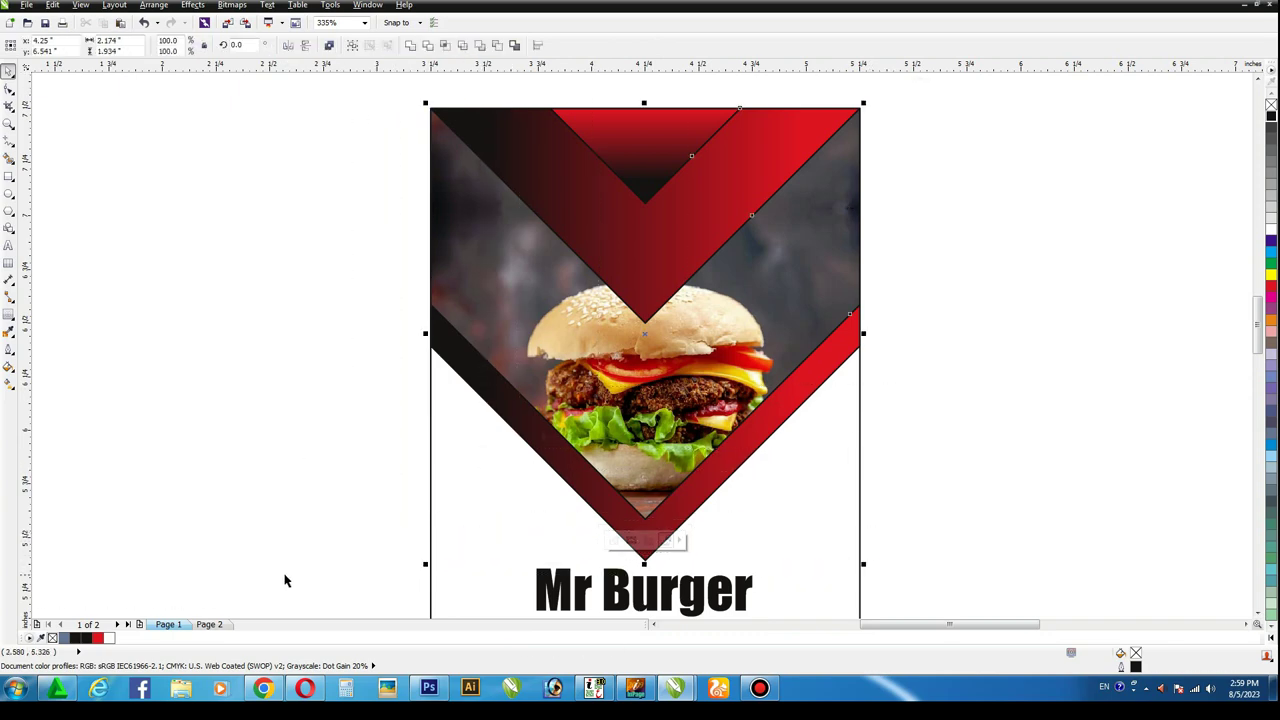
key("F12")
type("2")
key("Return")
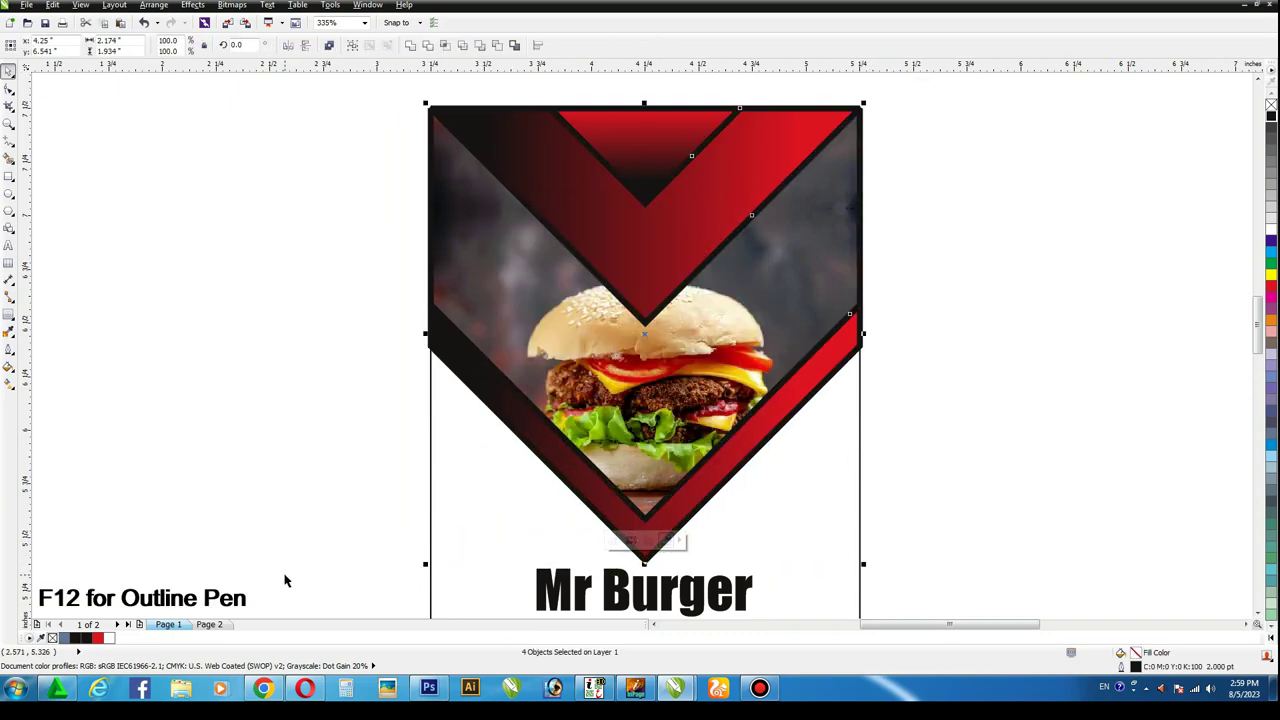
right_click(1270, 229)
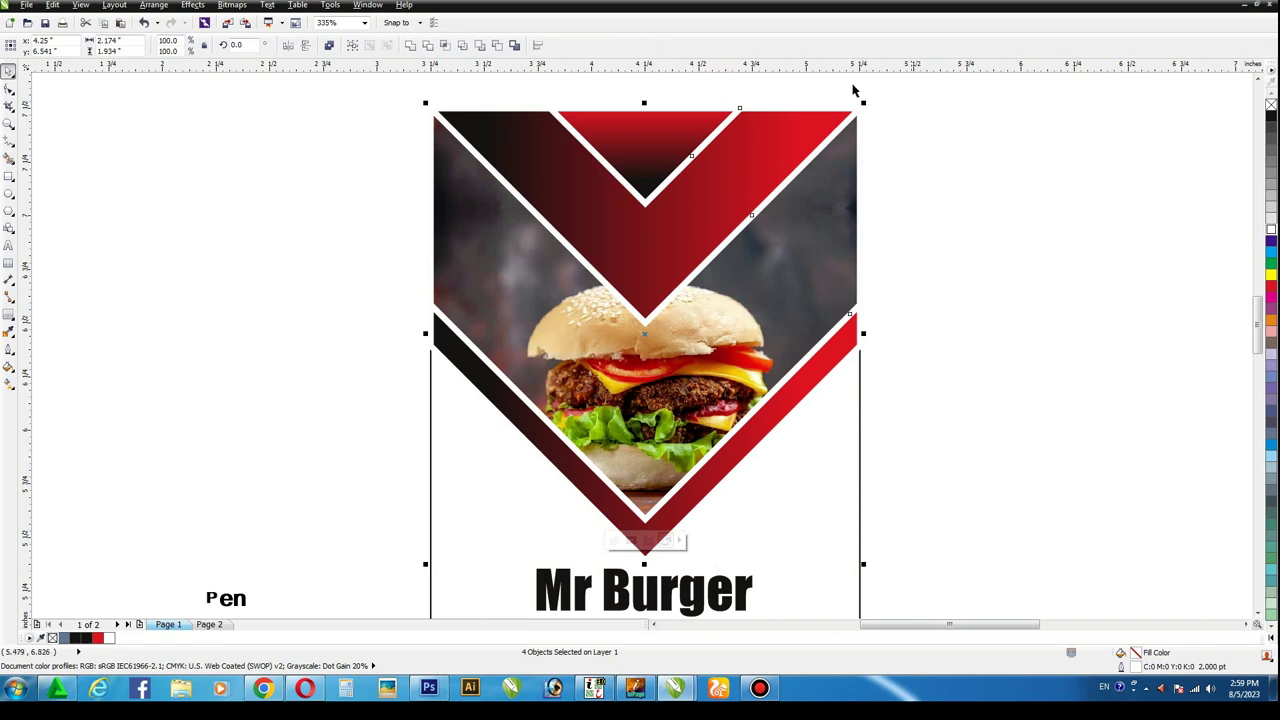
Step: PowerClip the four outlined header shapes inside the card rectangle
left_click(192, 5)
mouse_move(220, 192)
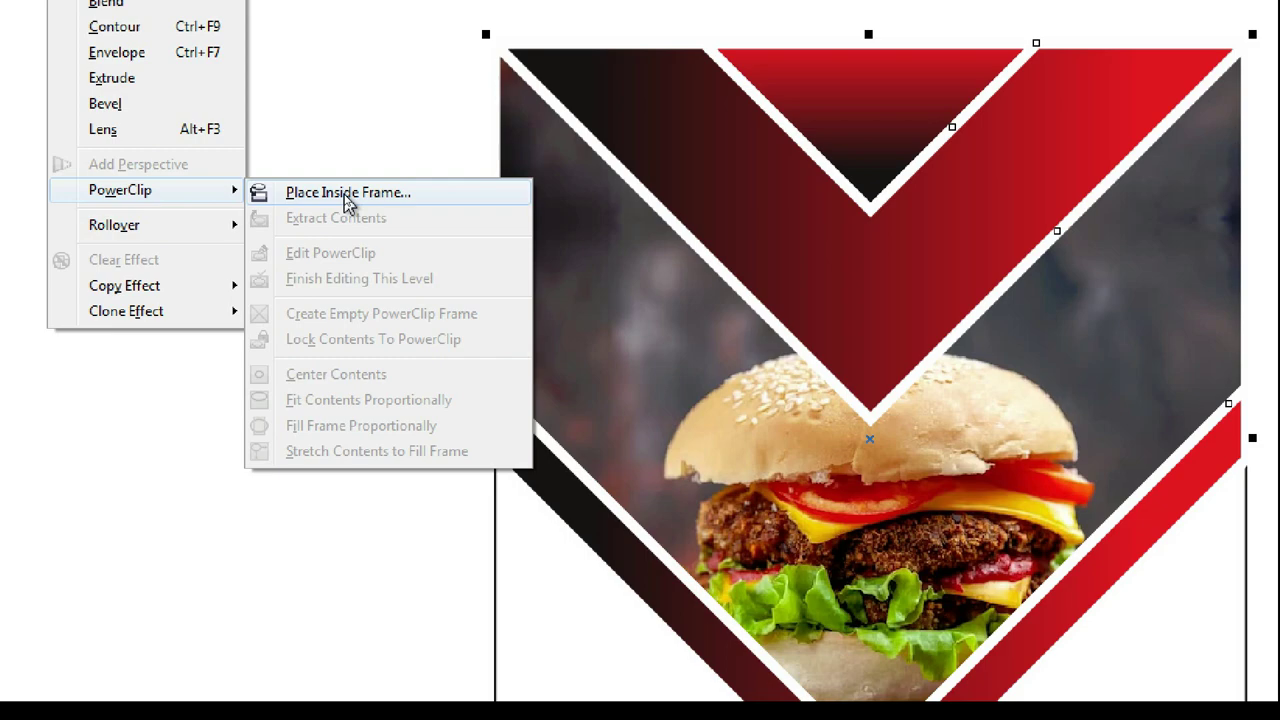
left_click(345, 197)
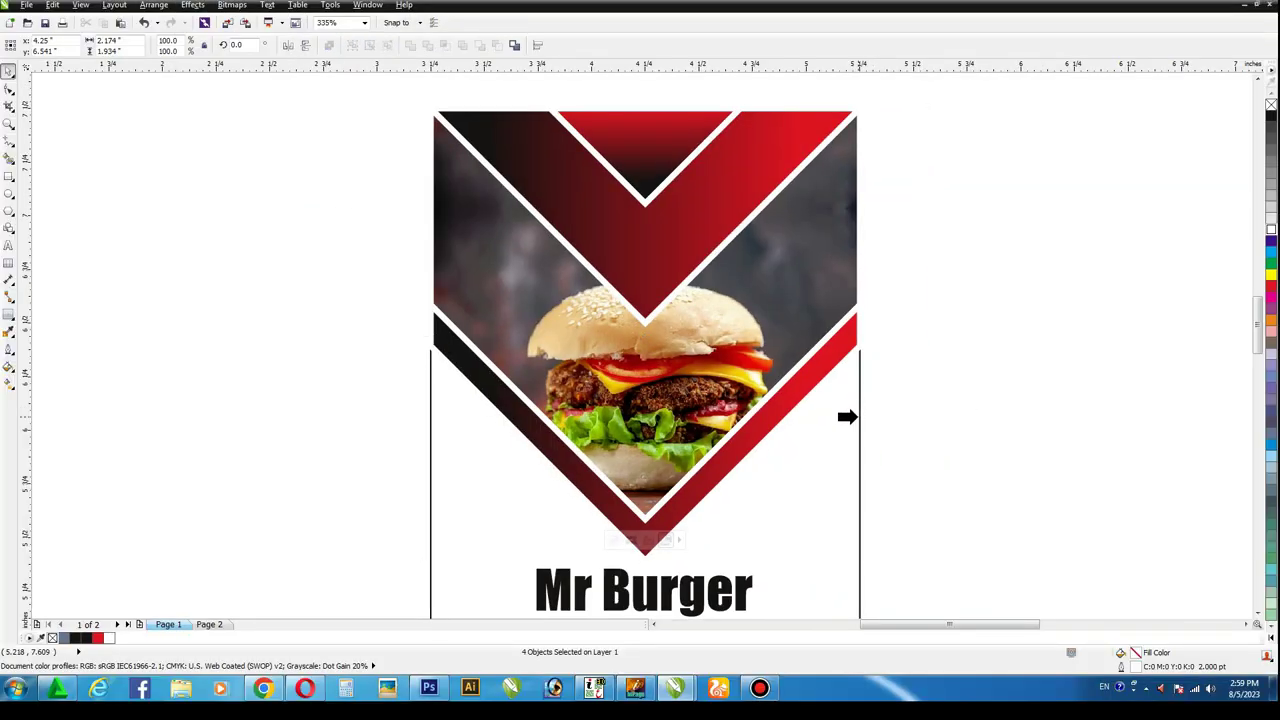
left_click(1243, 580)
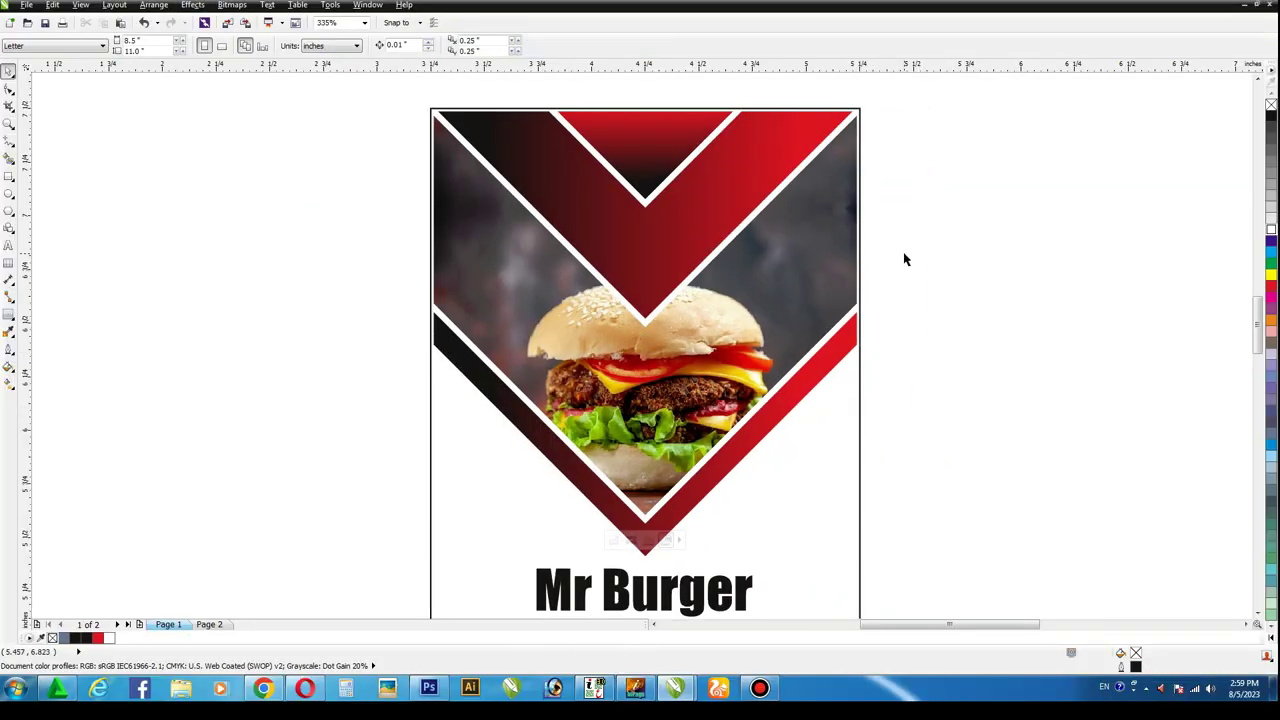
scroll(865, 233, "down", 1)
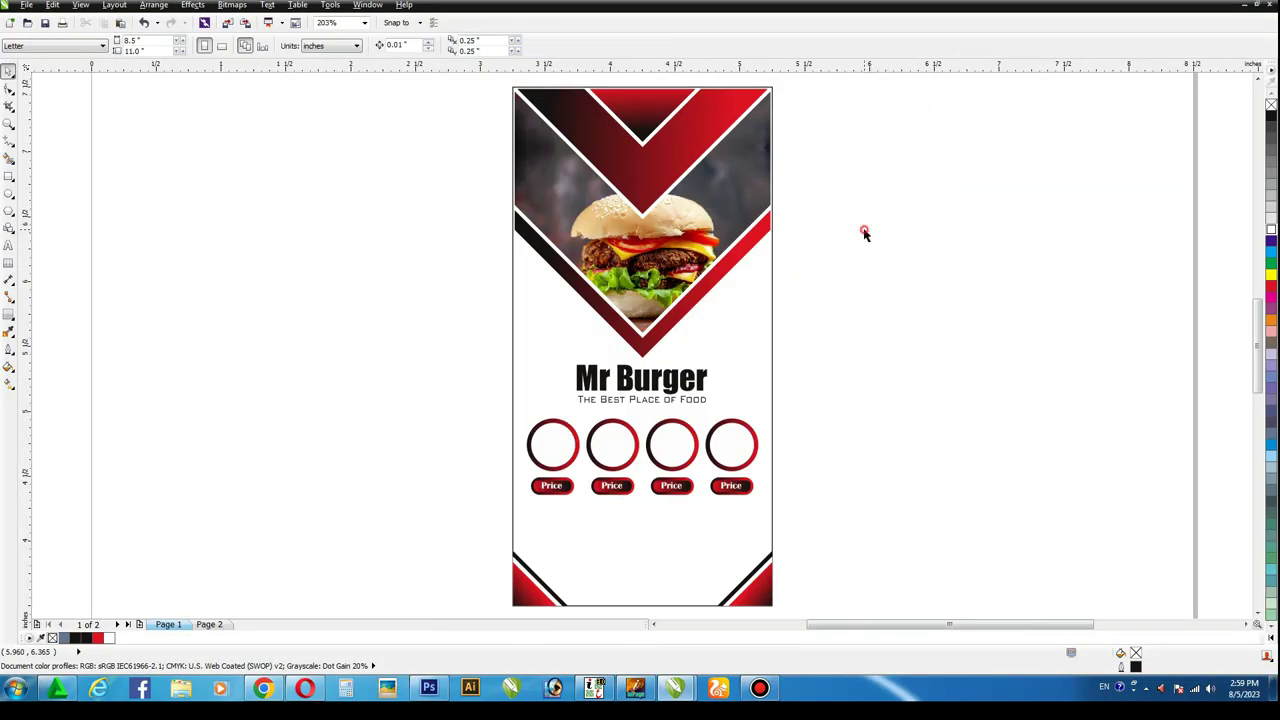
Step: Copy the MB logo from Page 2 to Page 1 and place it about 0.48 inches wide over the top triangle
key("Page_Down")
scroll(810, 236, "down", 1)
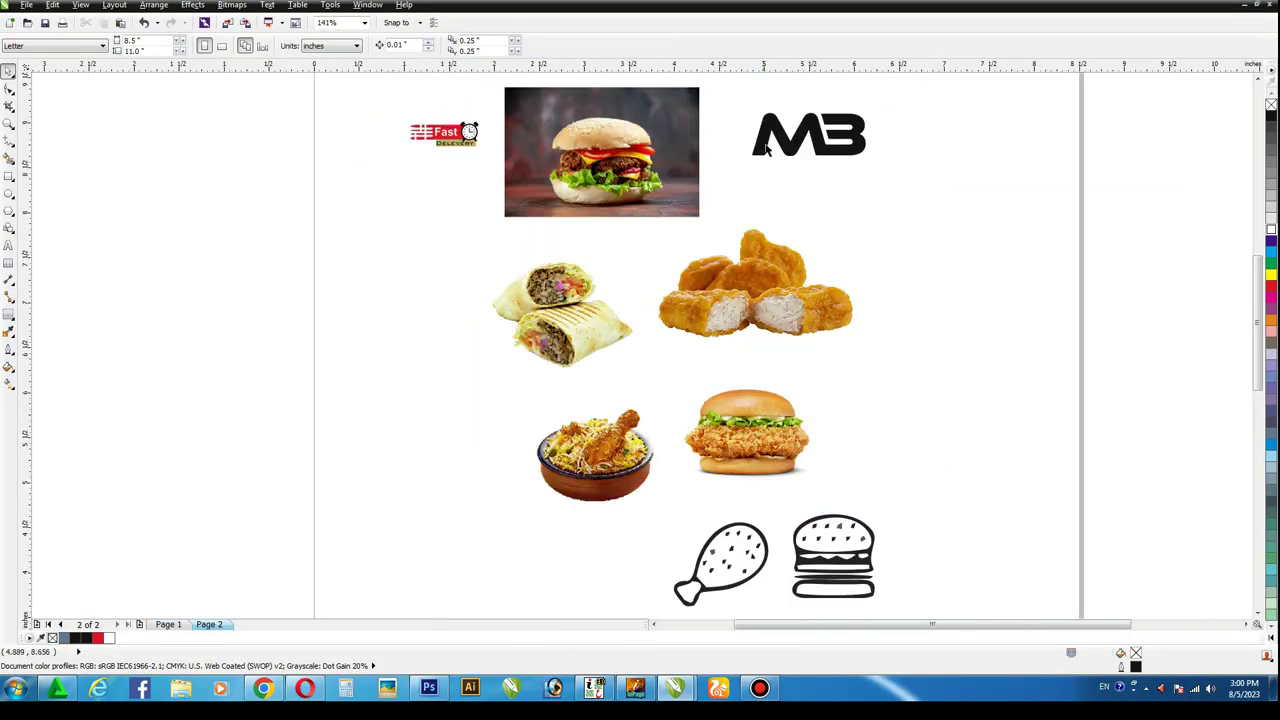
left_click(792, 138)
key("Page_Up")
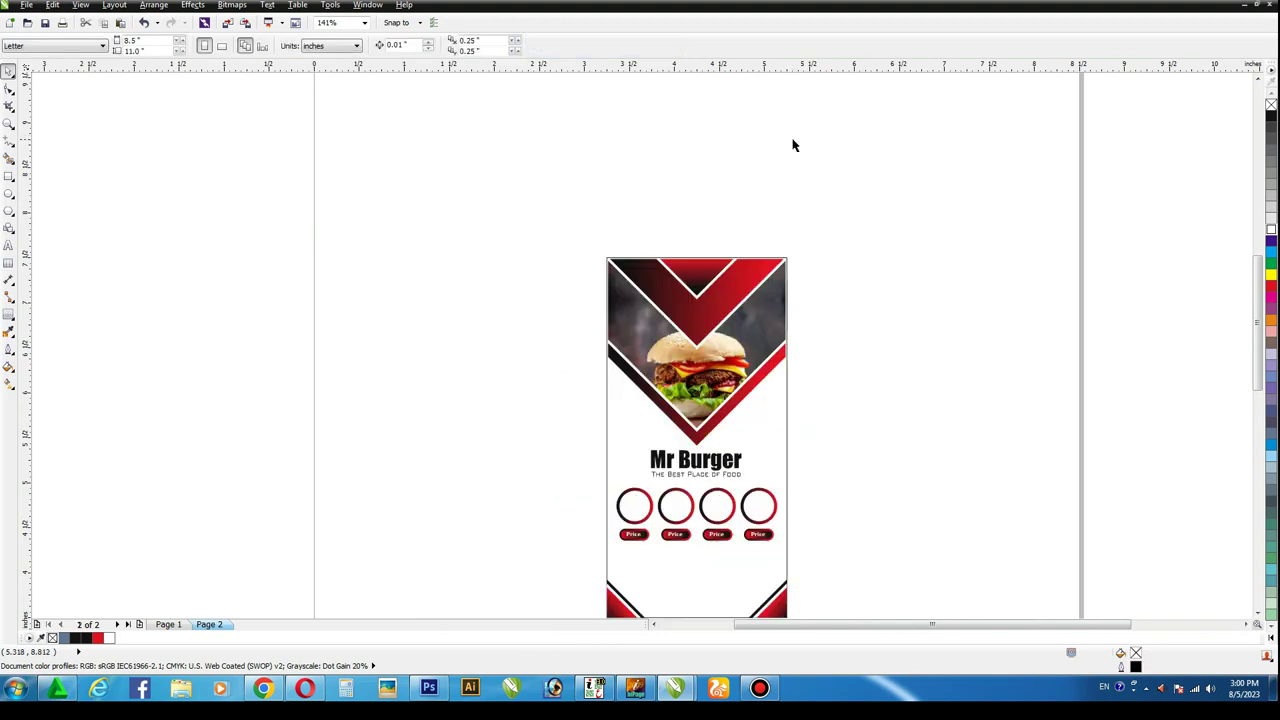
key("ctrl+v")
left_click_drag(870, 107, 831, 124)
left_click_drag(722, 270, 719, 270)
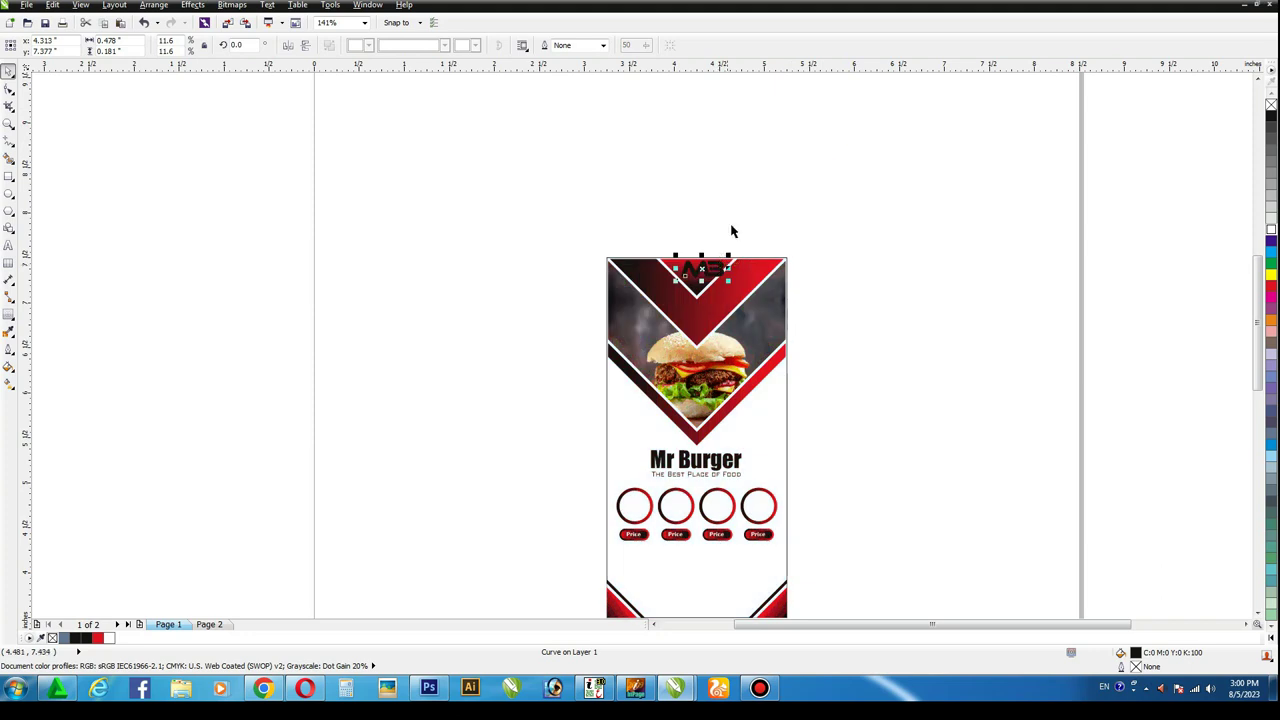
Step: Scale the MB logo down to about 0.34 inches wide and centre it within the top triangle
key("F4")
key("z")
left_click_drag(548, 76, 725, 152)
left_click(7, 70)
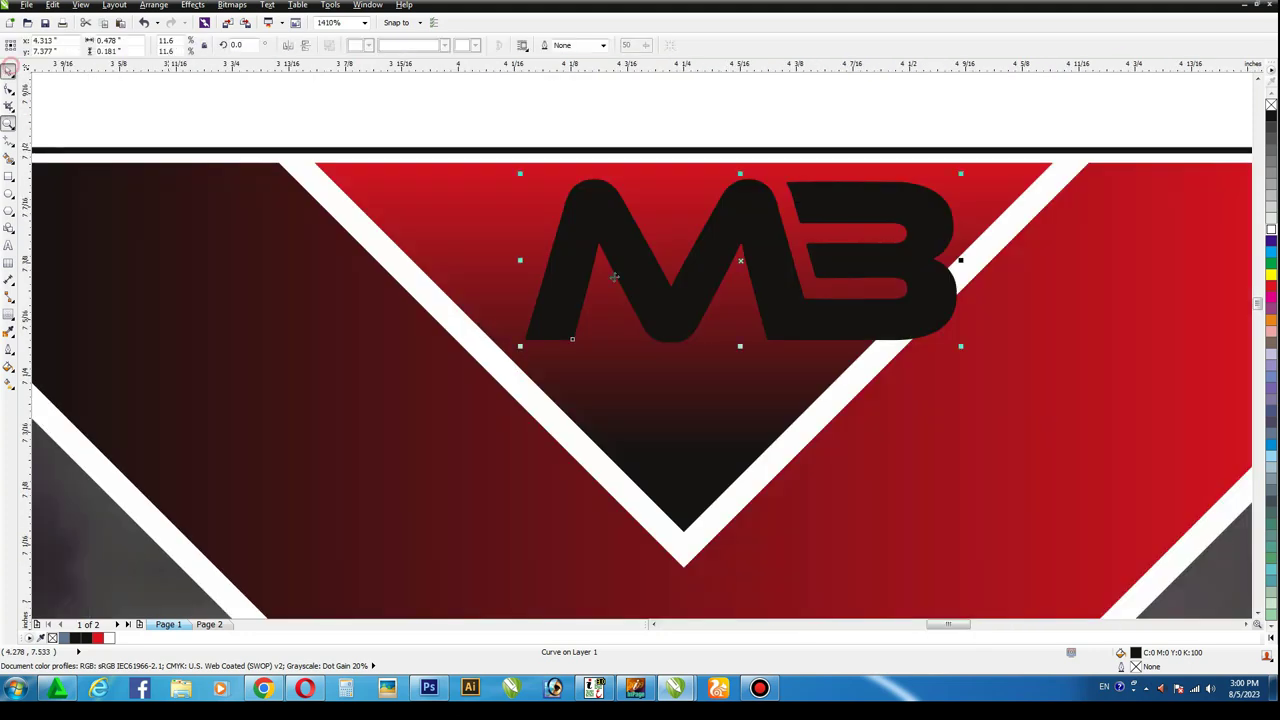
left_click_drag(962, 173, 929, 198)
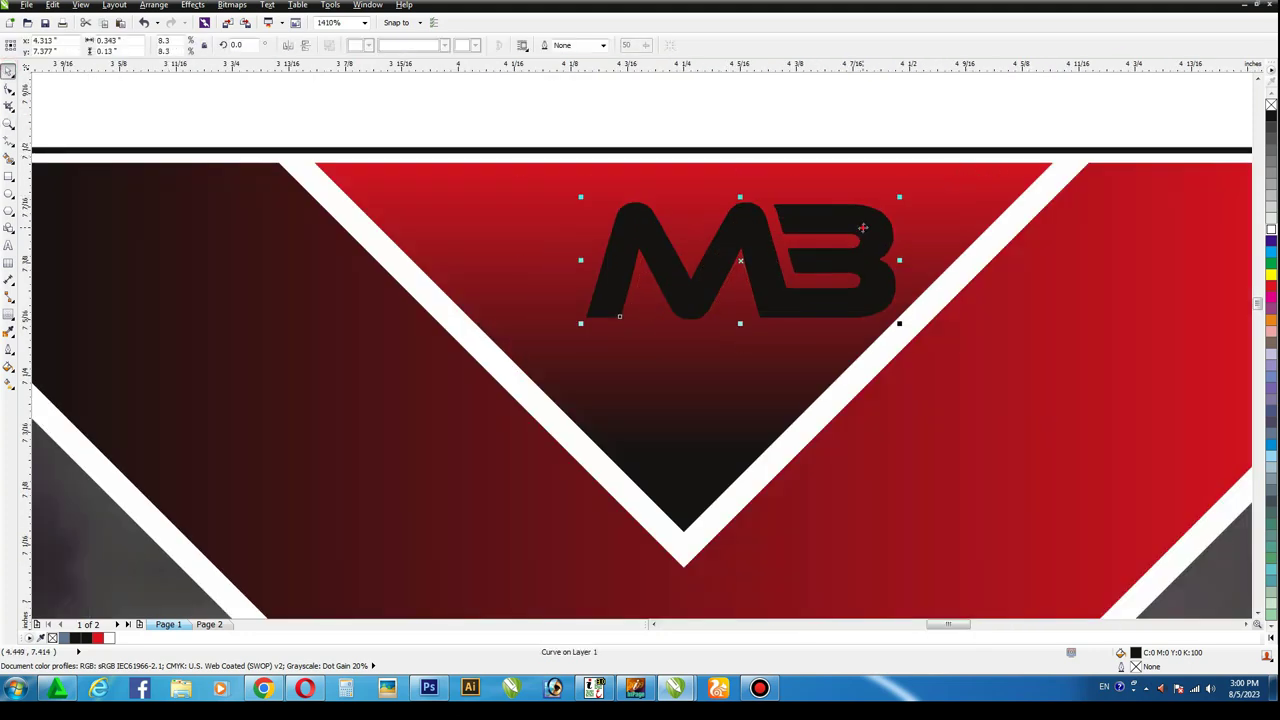
left_click_drag(864, 228, 812, 244)
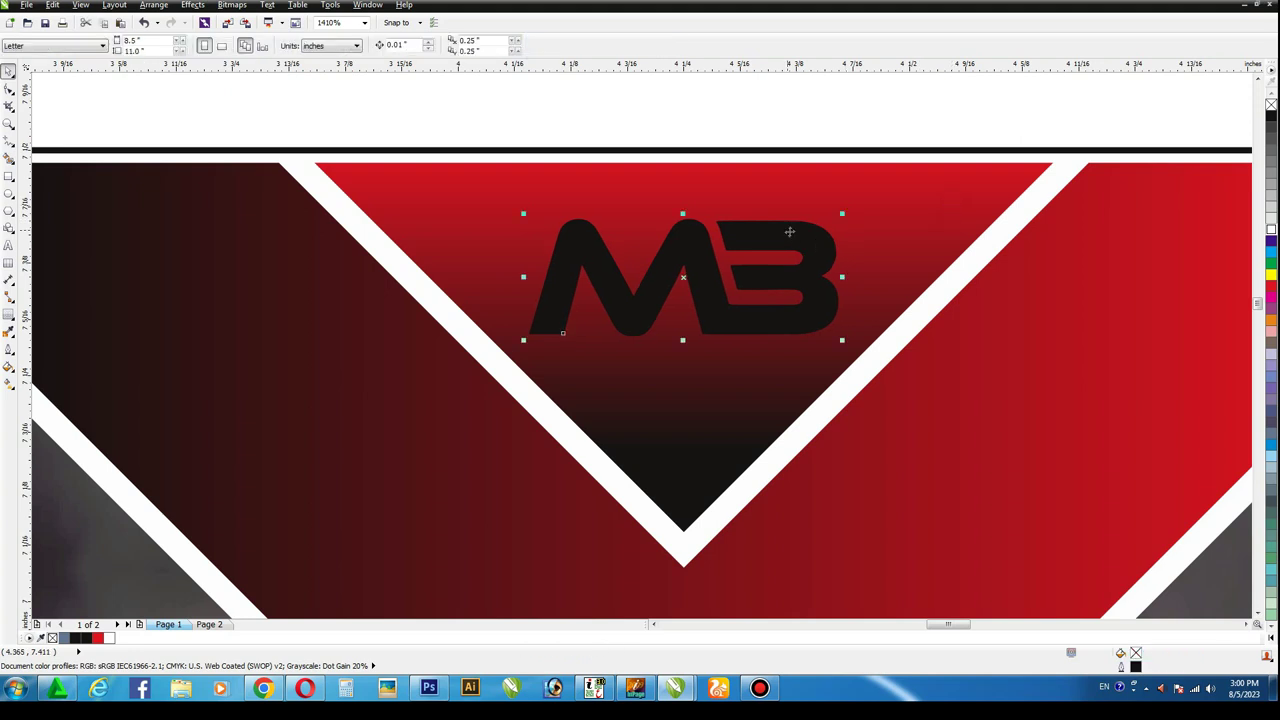
Step: Fill the MB logo with white
left_click(1270, 230)
left_click(723, 134)
key("shift+F4")
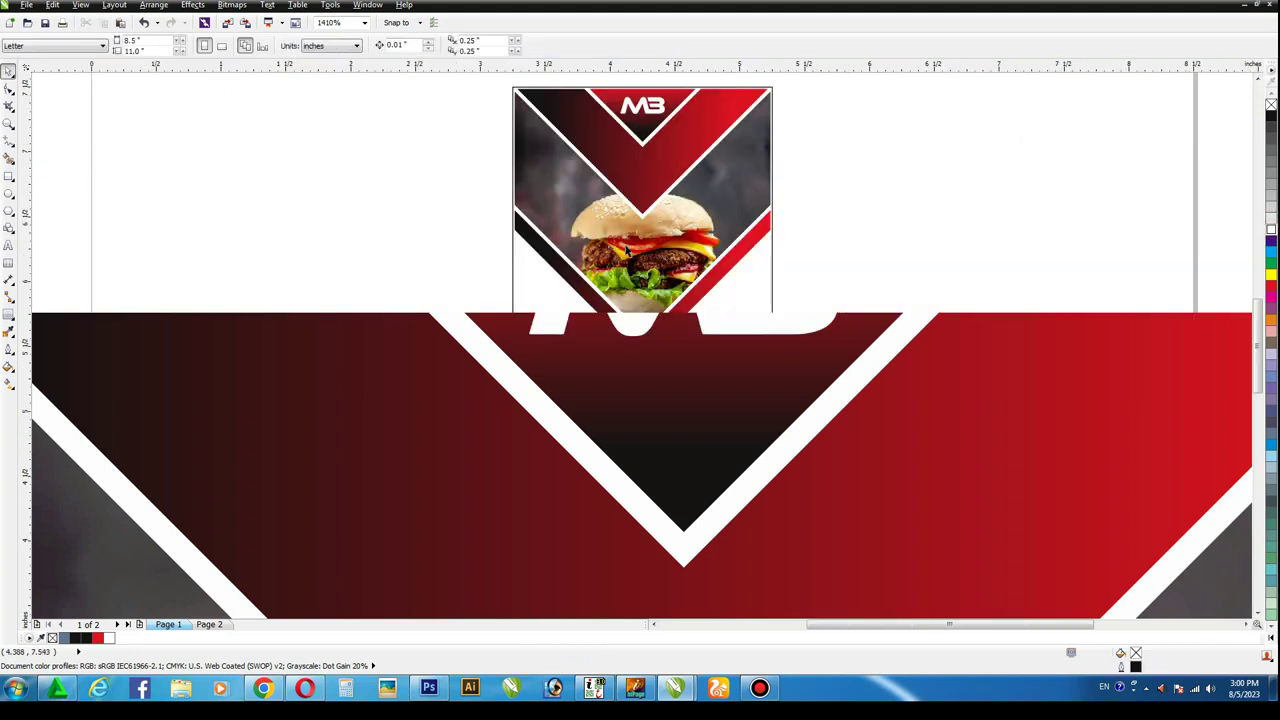
Step: Copy the wrap, nuggets, rice bowl and chicken burger photos from Page 2
key("Page_Up")
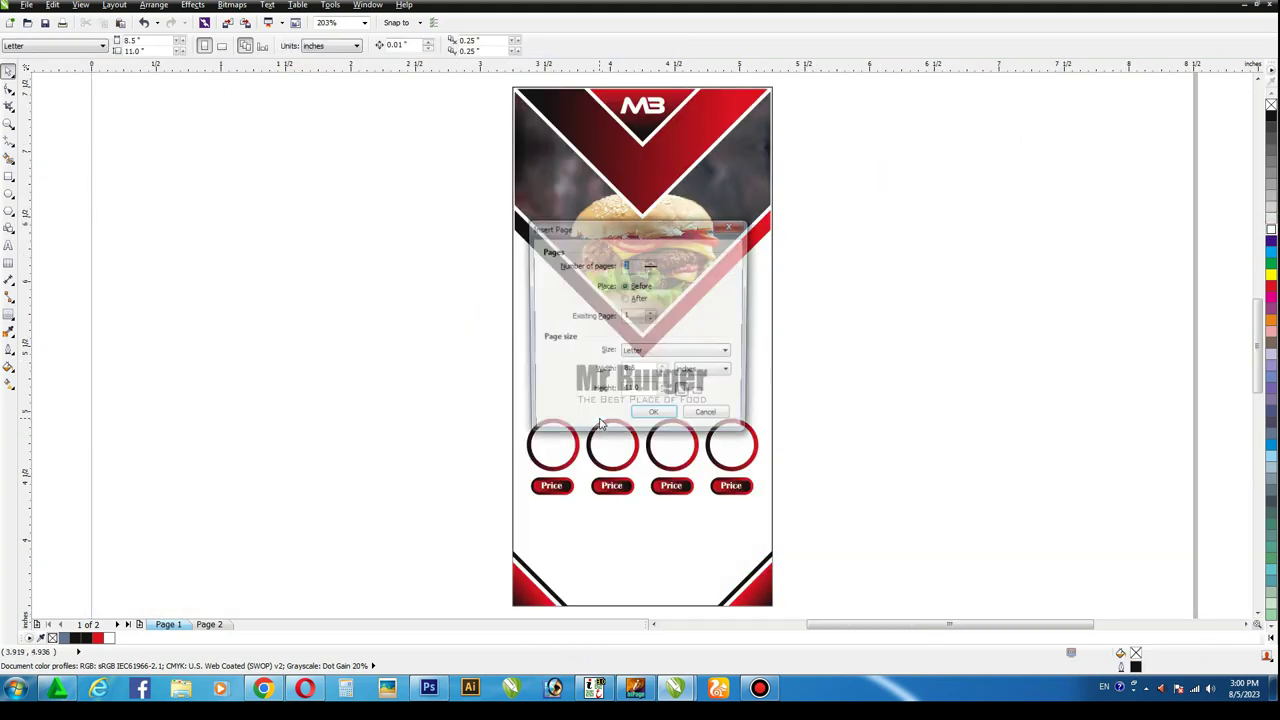
left_click(731, 225)
key("Page_Down")
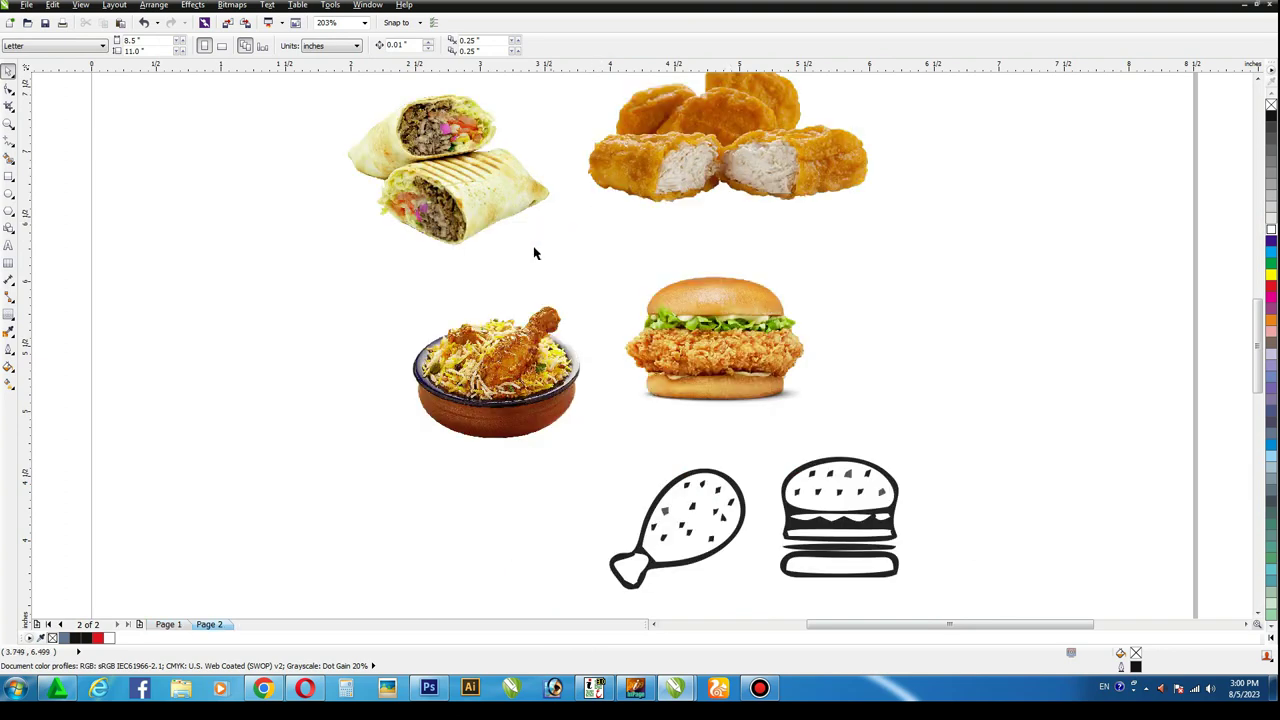
left_click(507, 198)
left_click(541, 354, "shift")
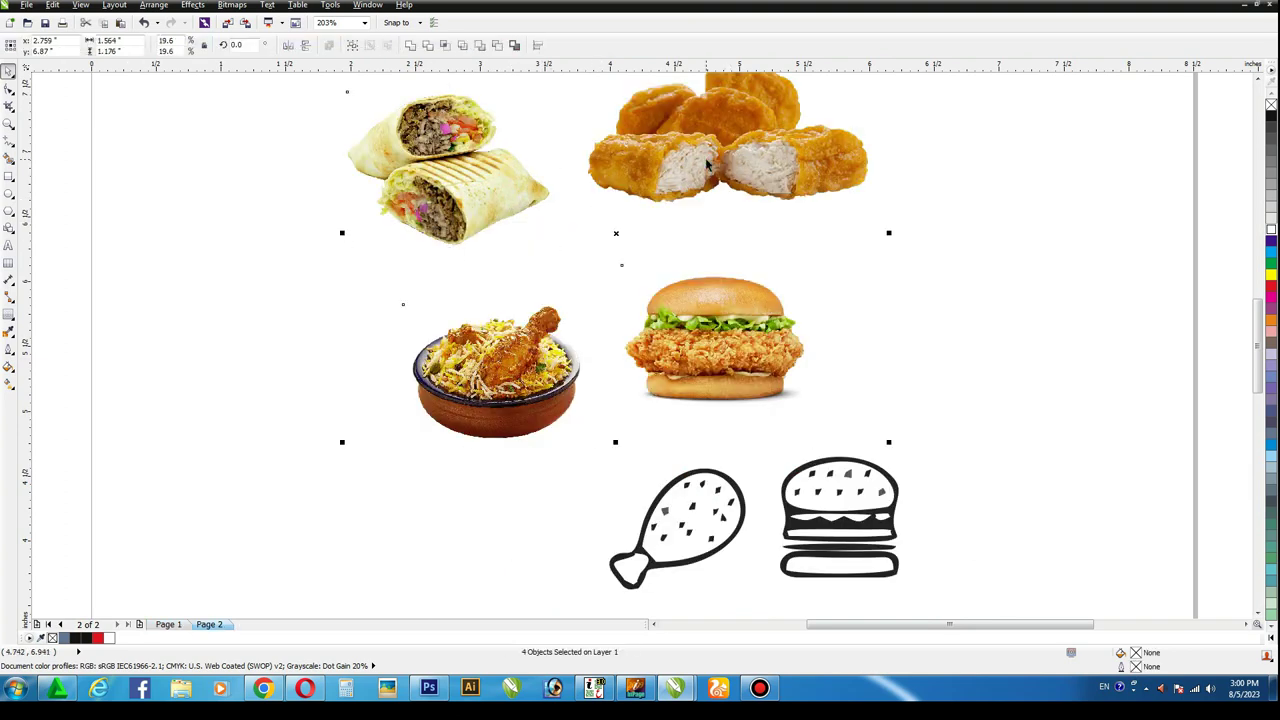
key("ctrl+c")
Step: Paste the four food photos onto Page 1, shrink them to about 0.98 inches wide overall, and place them left of the card
key("Page_Up")
key("ctrl+v")
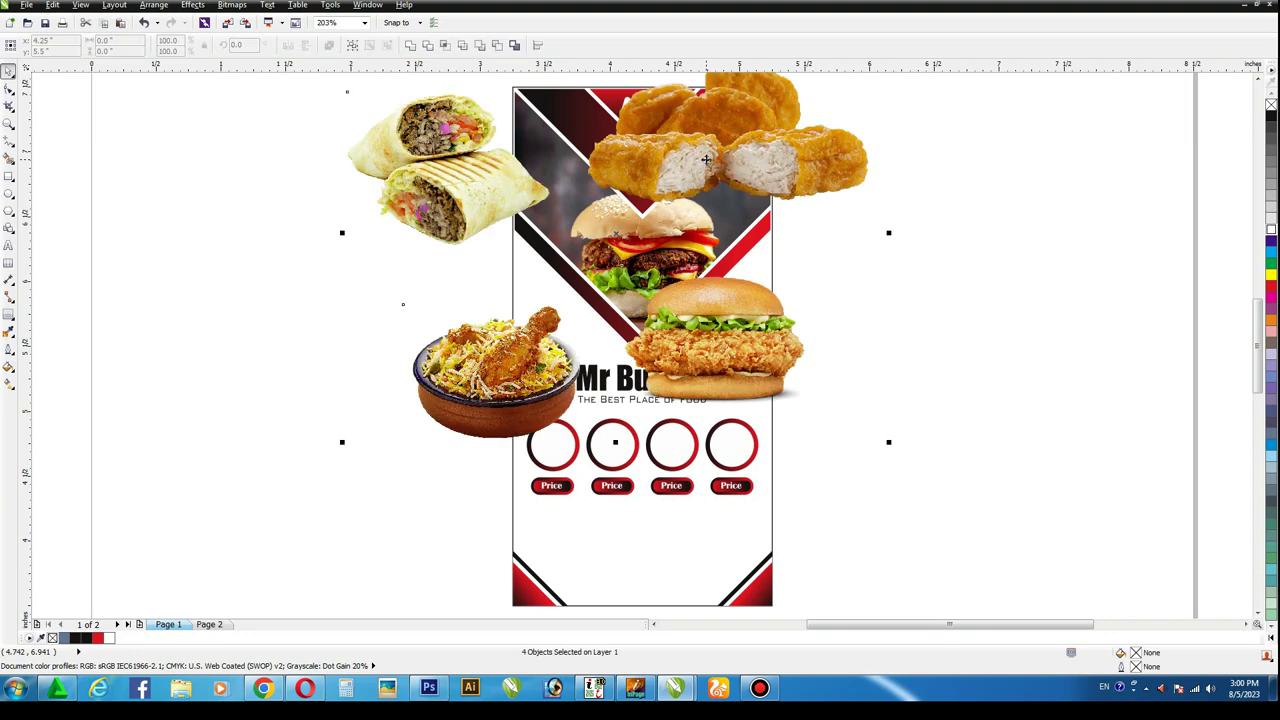
left_click_drag(889, 442, 684, 284)
left_click_drag(622, 213, 443, 374)
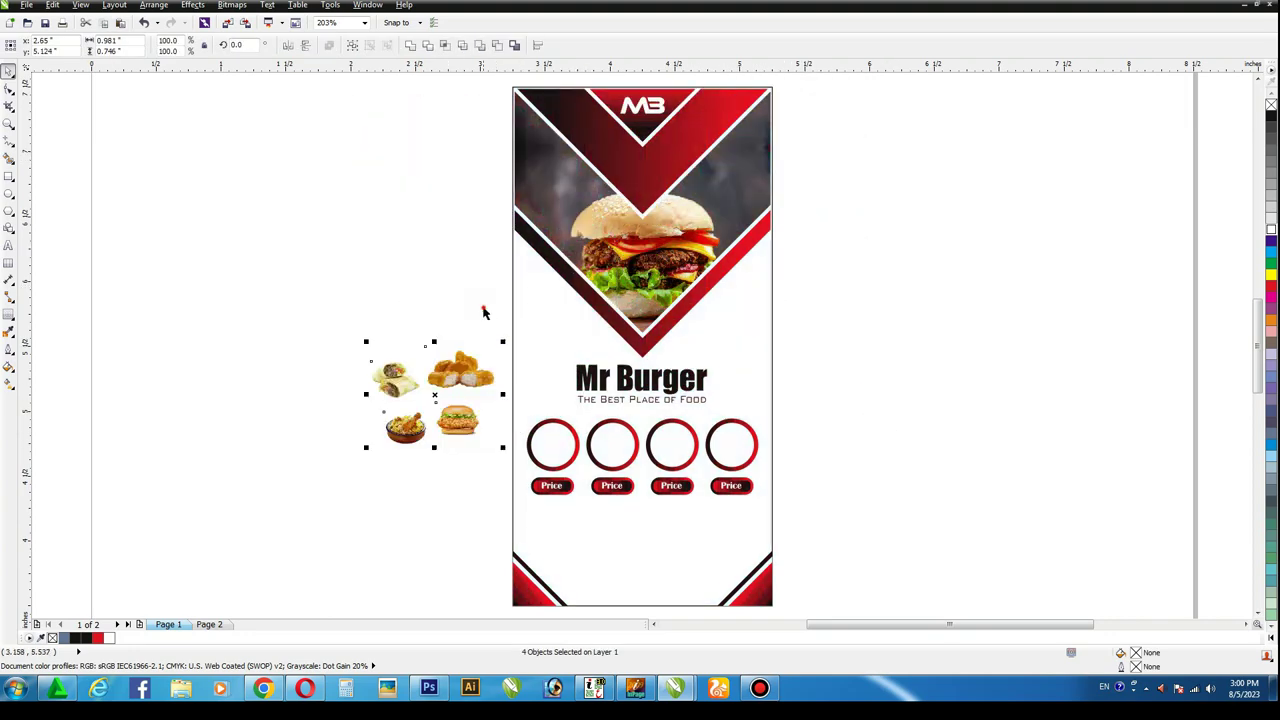
Step: PowerClip the wrap photo inside the first food ring
key("z")
left_click_drag(349, 329, 811, 513)
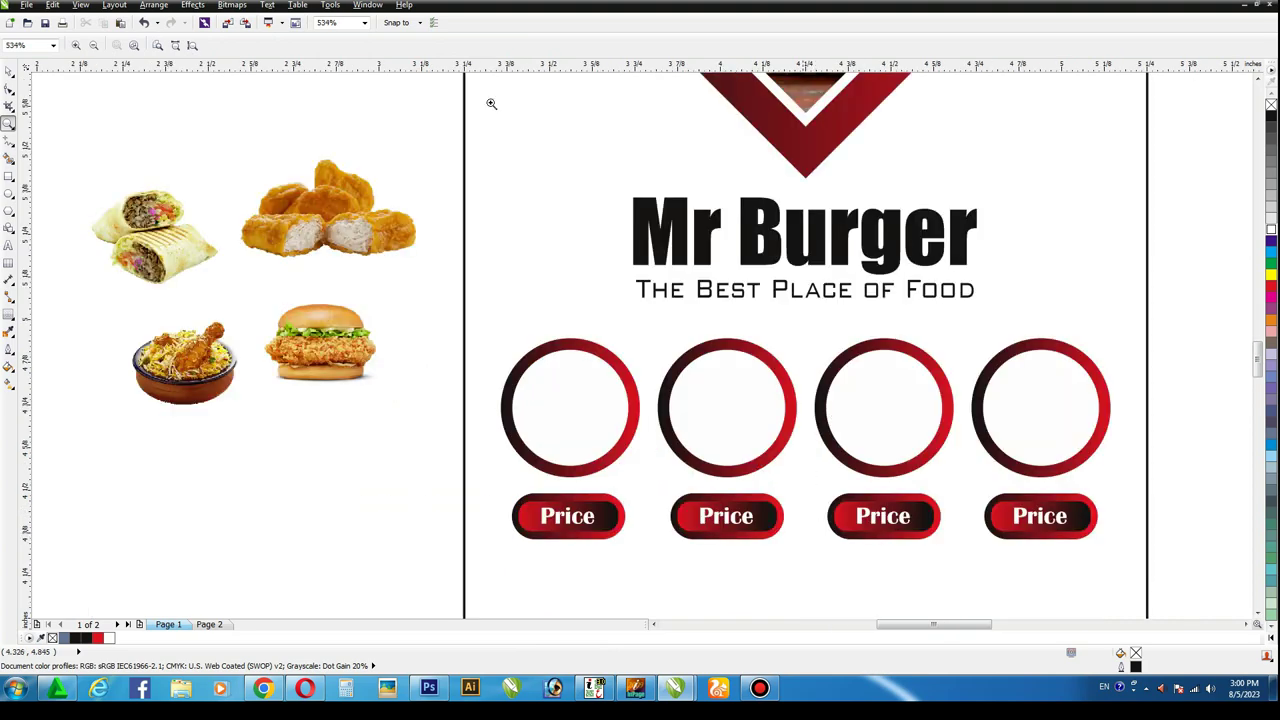
left_click(10, 72)
left_click(175, 237)
left_click(193, 5)
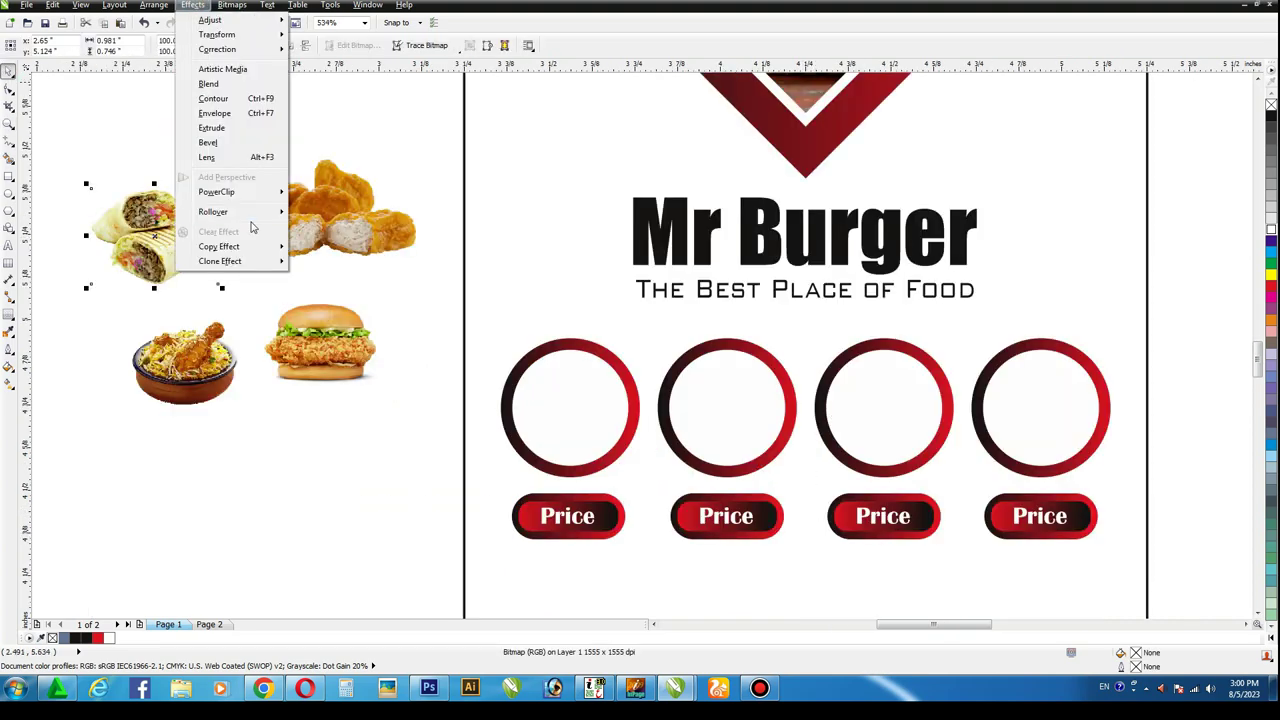
mouse_move(246, 194)
left_click(368, 191)
left_click(532, 392)
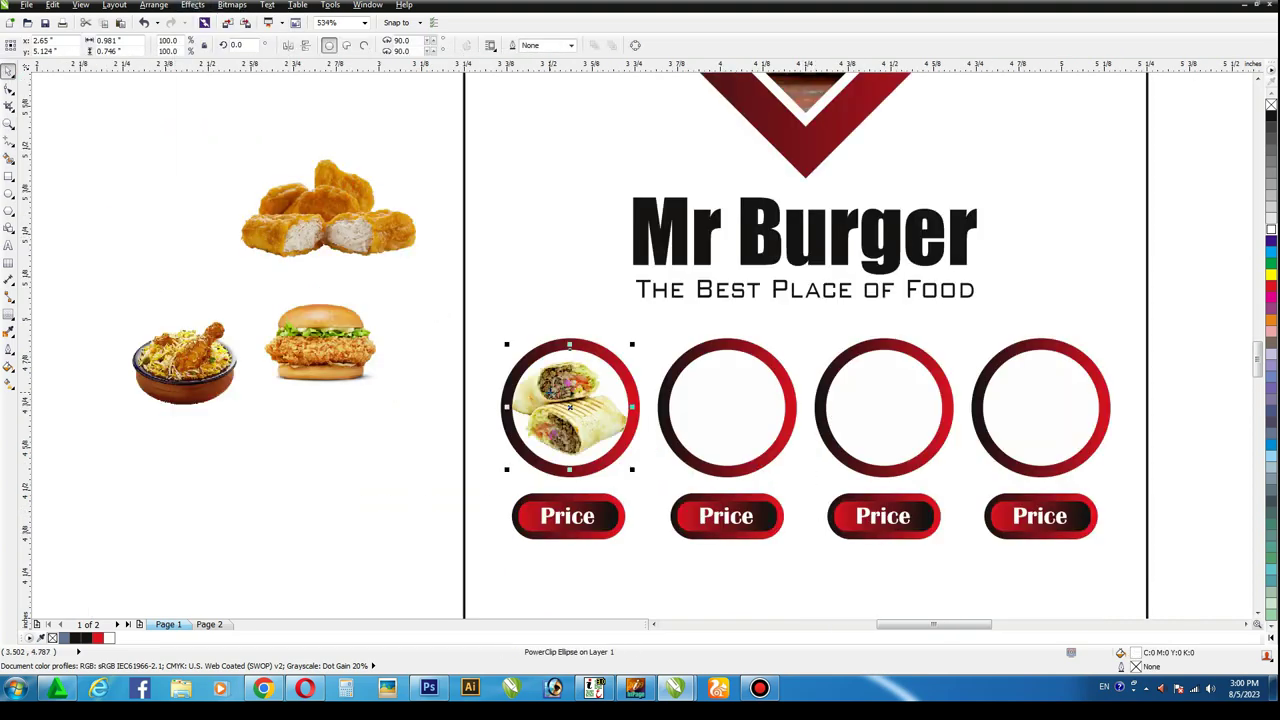
Step: PowerClip the nuggets photo inside the second ring and the chicken burger photo inside the third
left_click(193, 5)
left_click(368, 191)
left_click(667, 368)
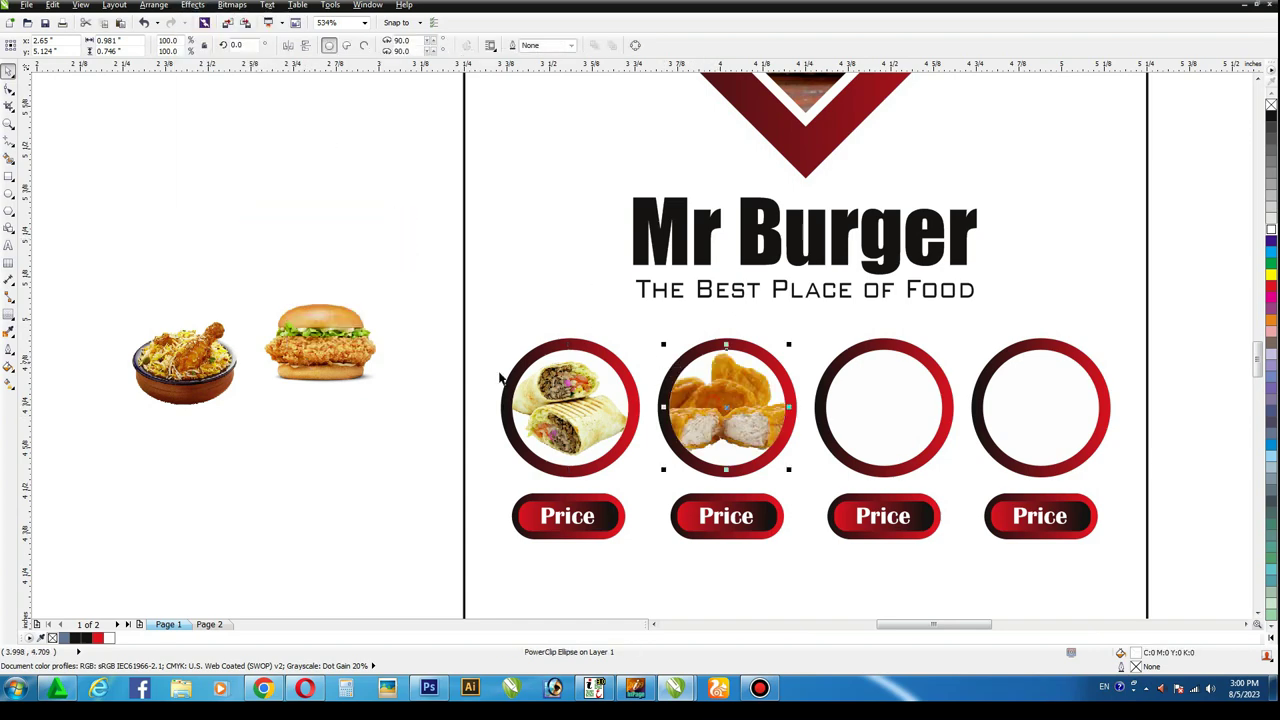
left_click(355, 353)
left_click(193, 5)
left_click(368, 191)
left_click(880, 390)
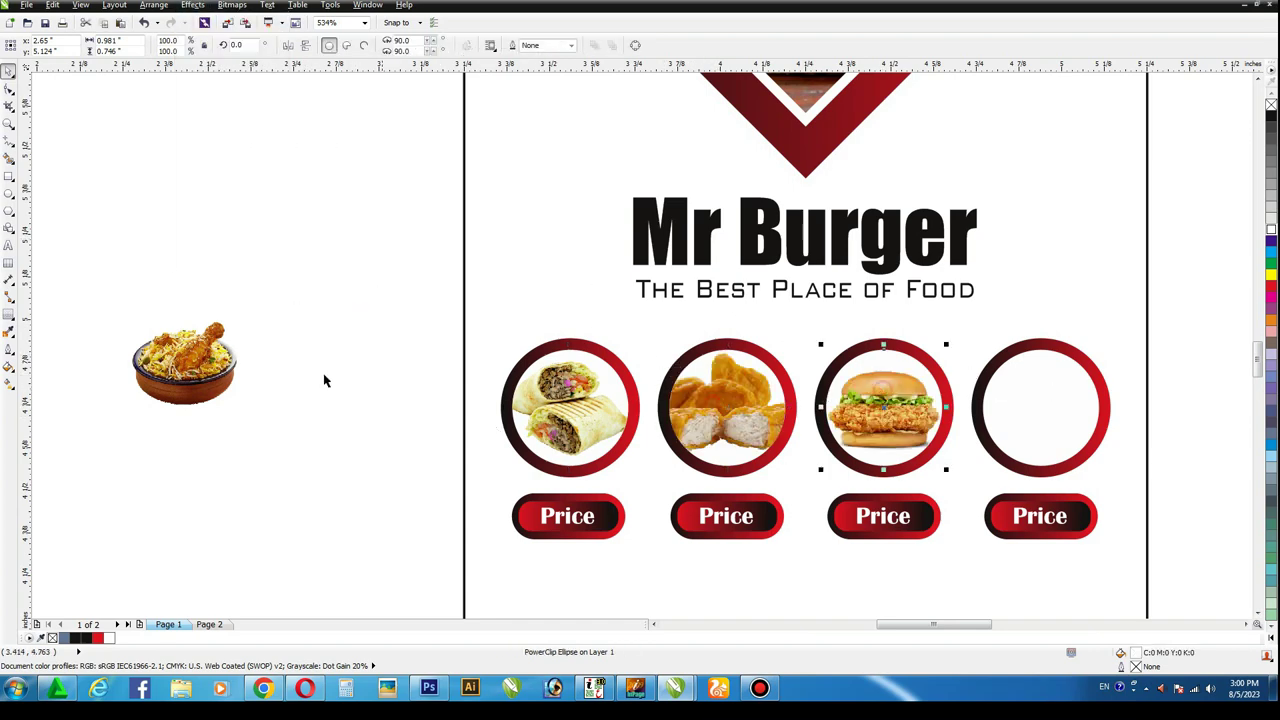
Step: PowerClip the rice bowl photo inside the fourth food ring
left_click(183, 360)
left_click(193, 5)
left_click(368, 191)
left_click(1045, 385)
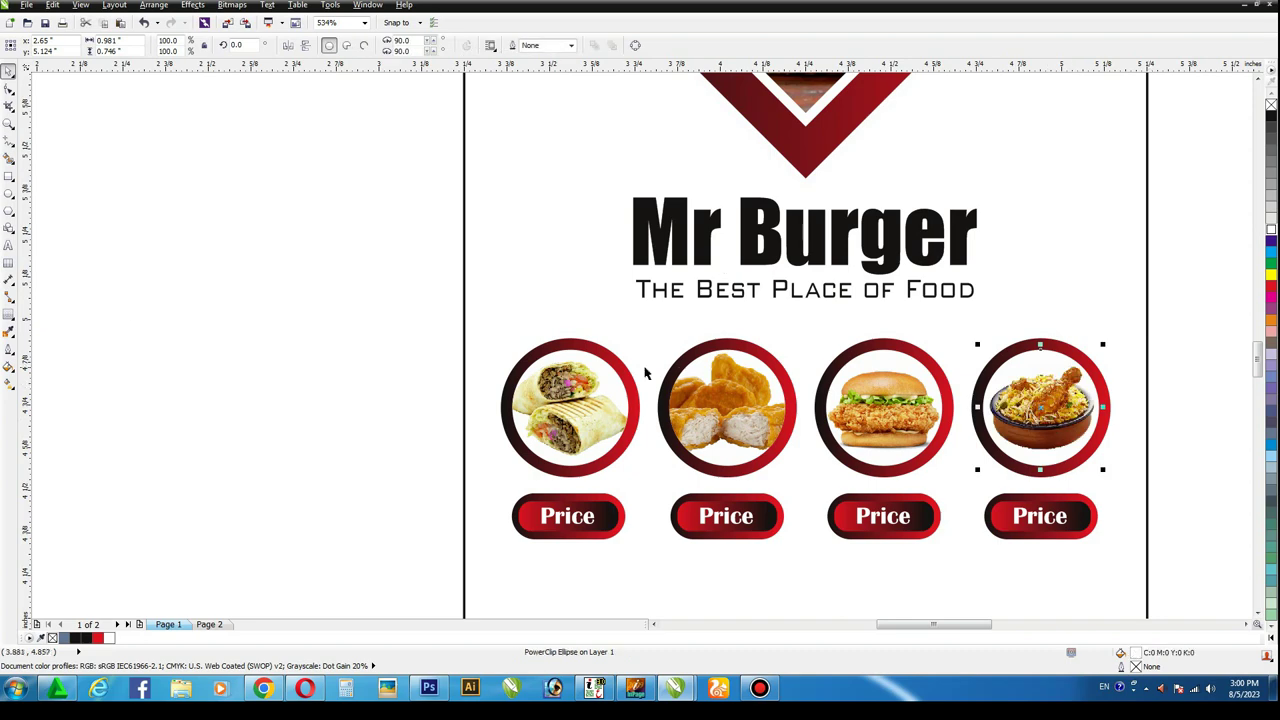
Step: Edit the first ring's PowerClip contents, shrinking the wrap photo to about 0.31 inches wide and centring it in the circle
double_click(587, 391)
left_click(580, 385)
left_click_drag(638, 356, 629, 363)
left_click_drag(569, 406, 573, 406)
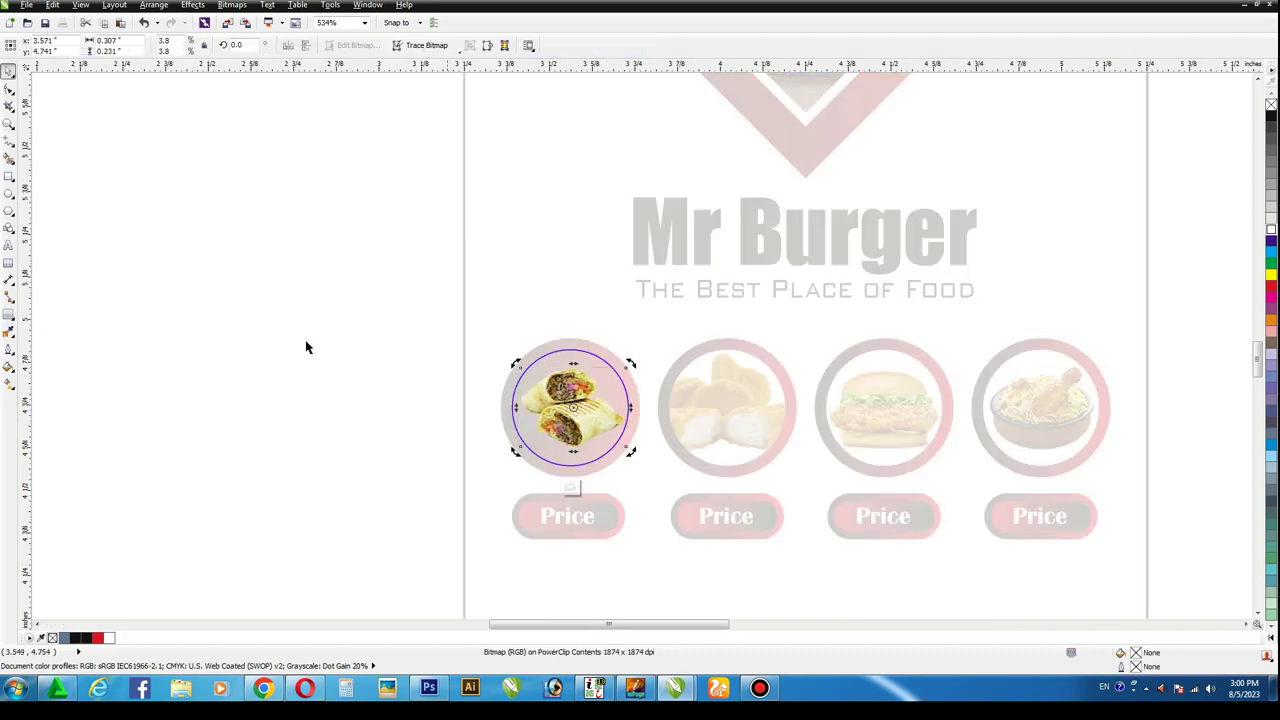
double_click(314, 330)
Step: Edit the second ring's PowerClip contents, shrinking the nuggets photo to about 0.33 inches wide and nudging it up and right to centre it
double_click(735, 398)
left_click(738, 398)
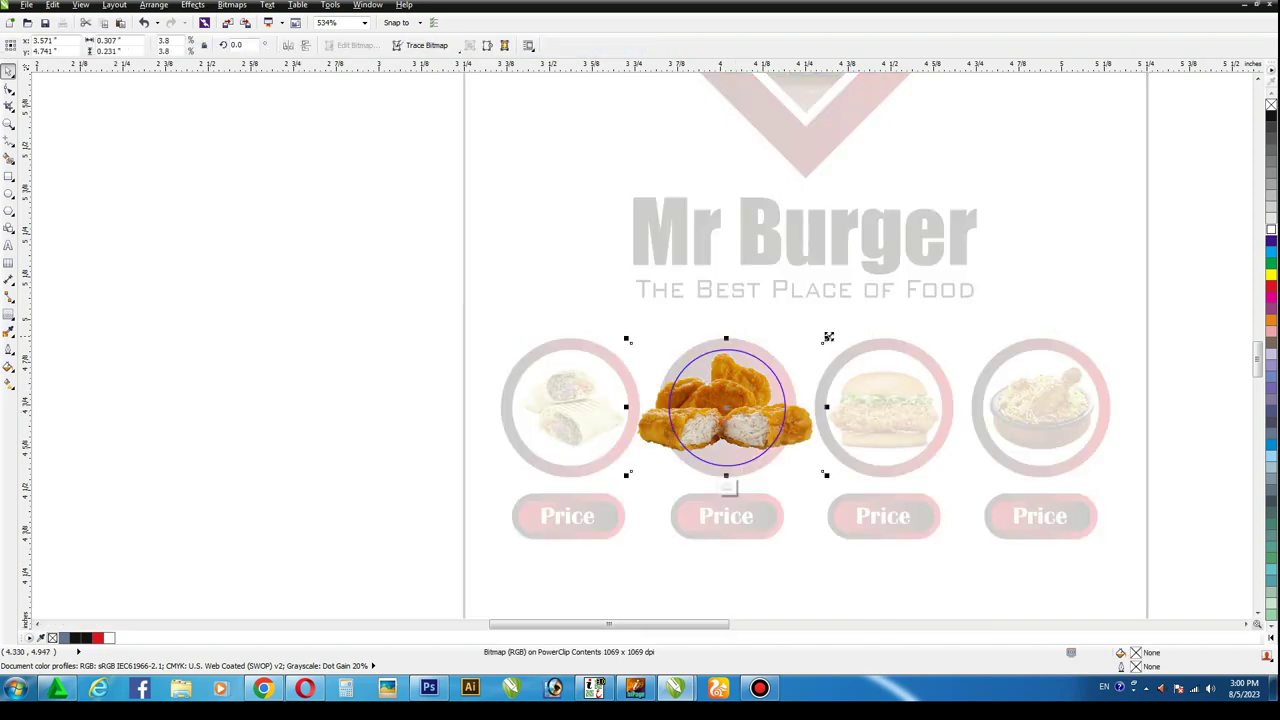
left_click_drag(828, 337, 792, 367)
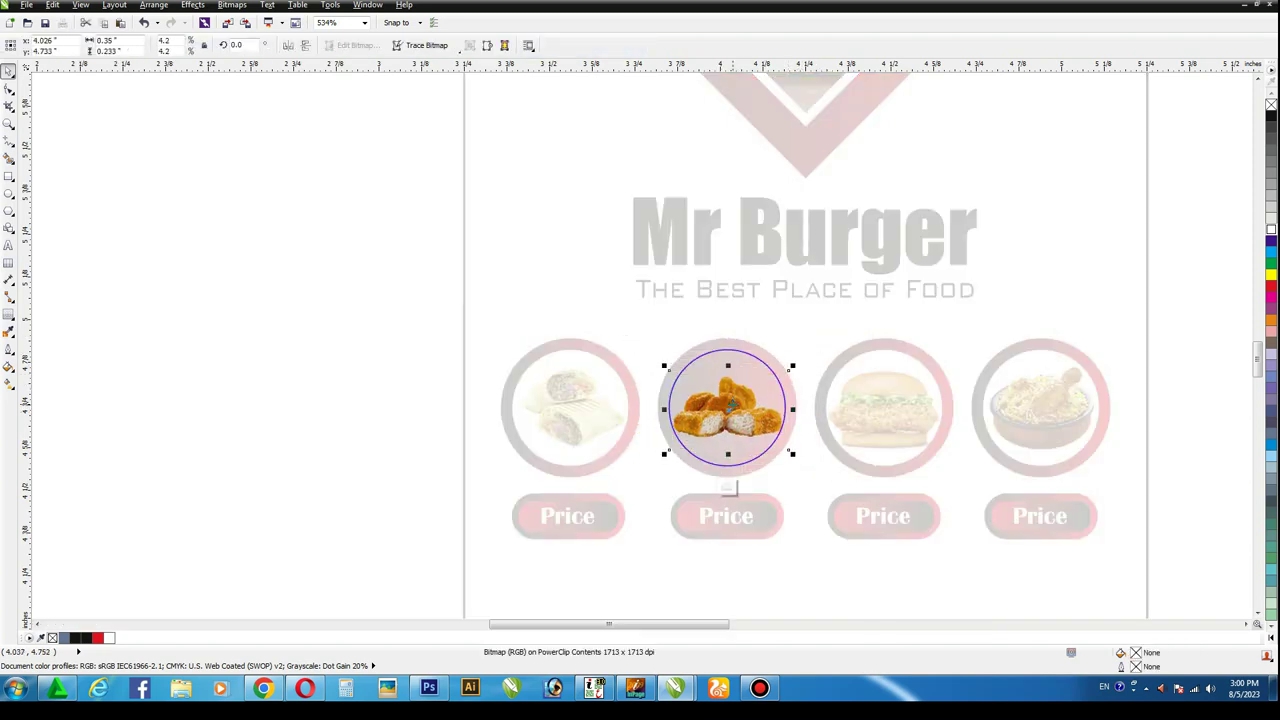
left_click_drag(792, 369, 786, 373)
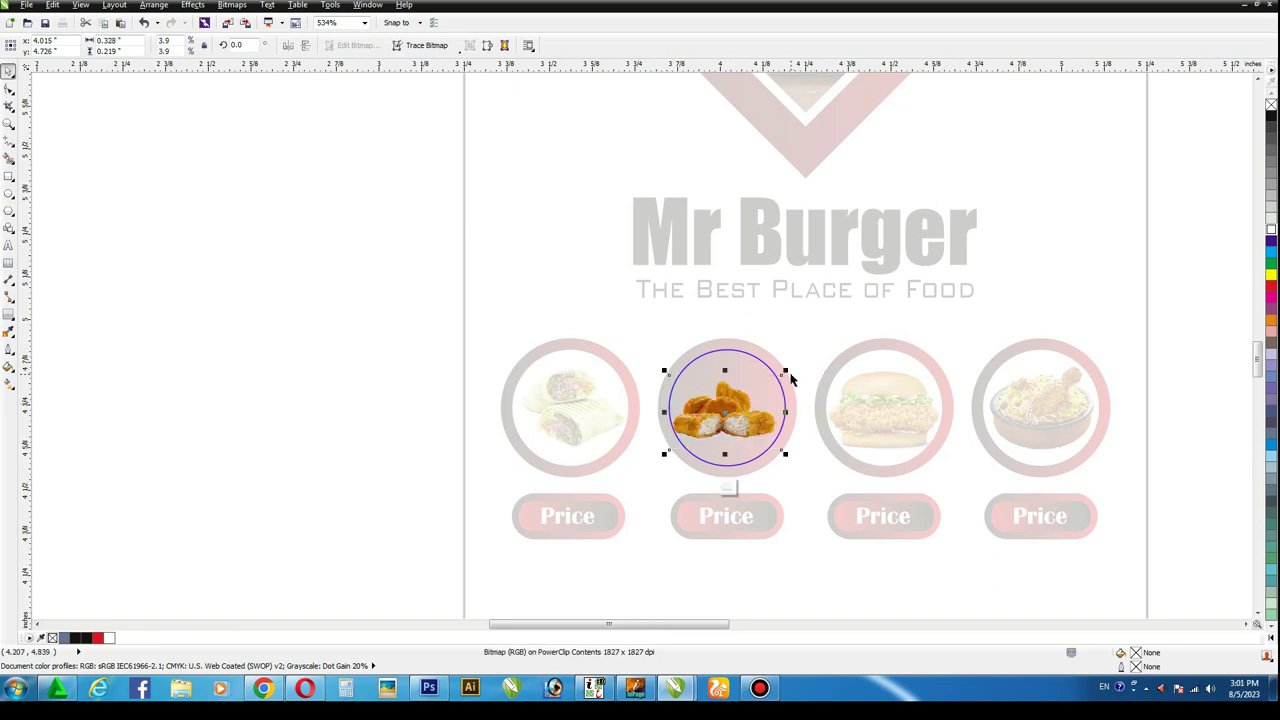
key("Up")
key("Up")
key("Right")
left_click(405, 287, "ctrl")
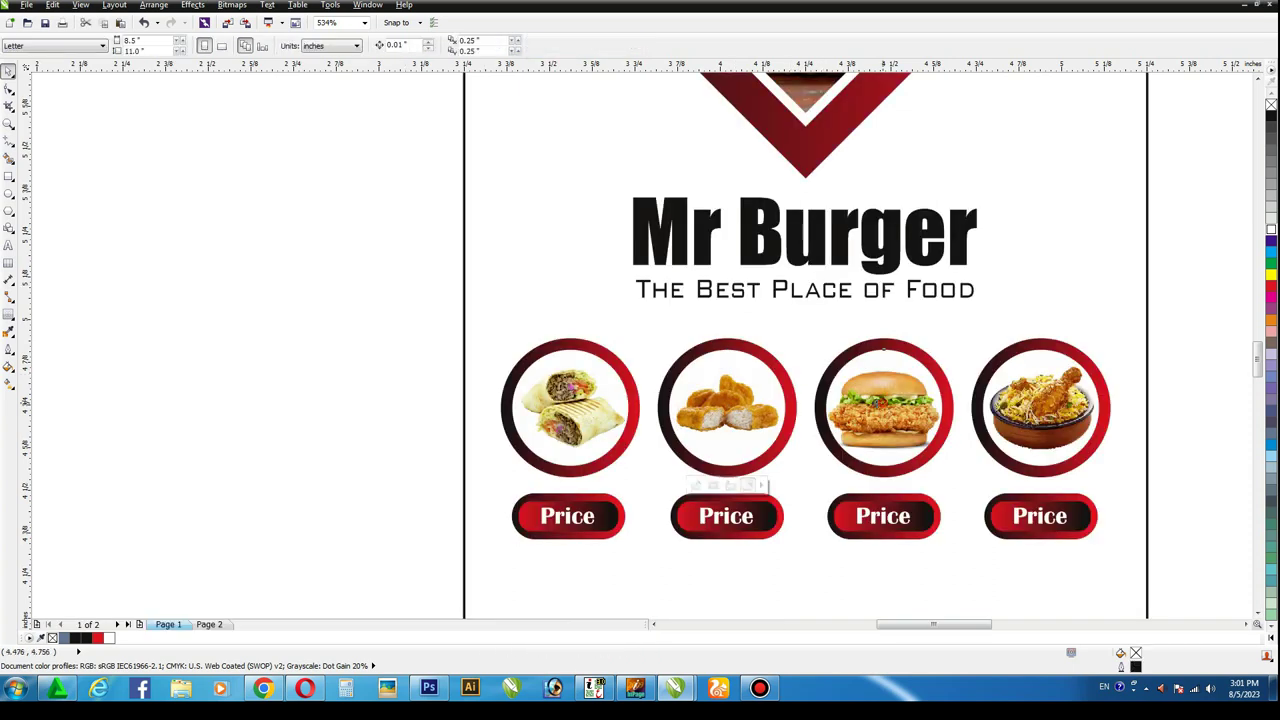
Step: Within their PowerClips, shrink the chicken burger photo to about 0.3 inches wide and the rice bowl photo slightly
left_click(890, 402, "ctrl")
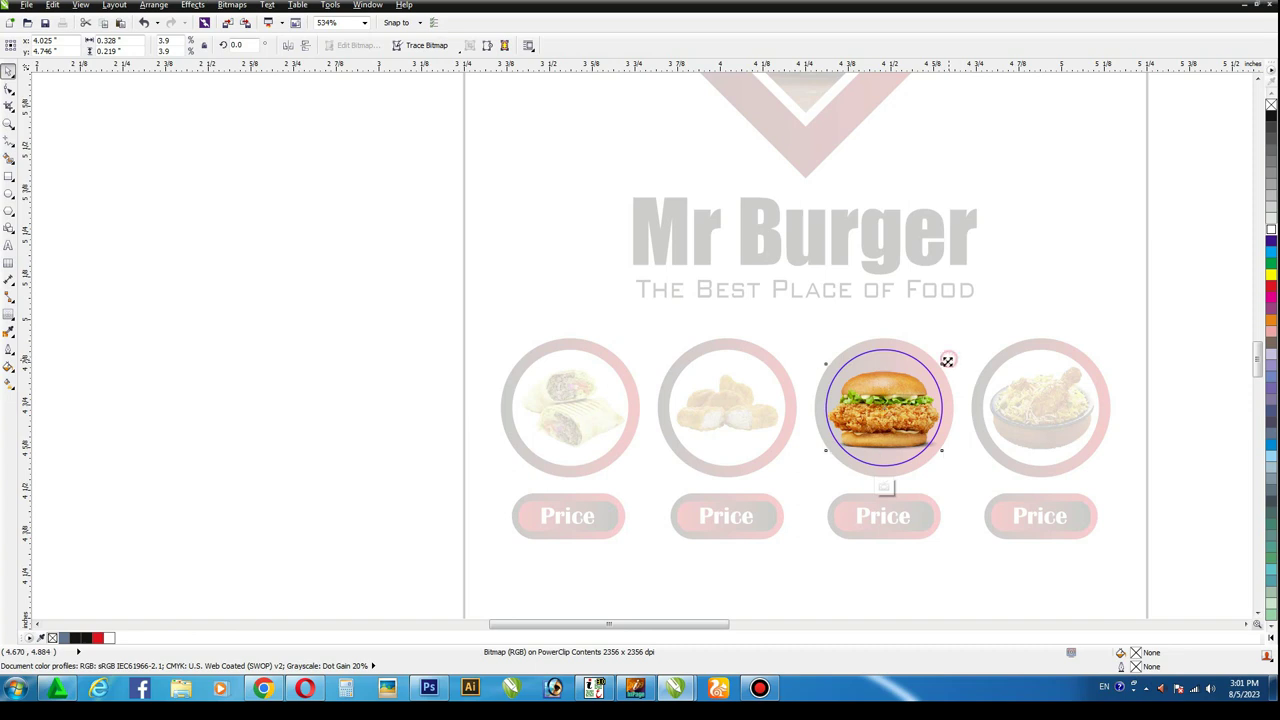
left_click_drag(947, 360, 948, 370)
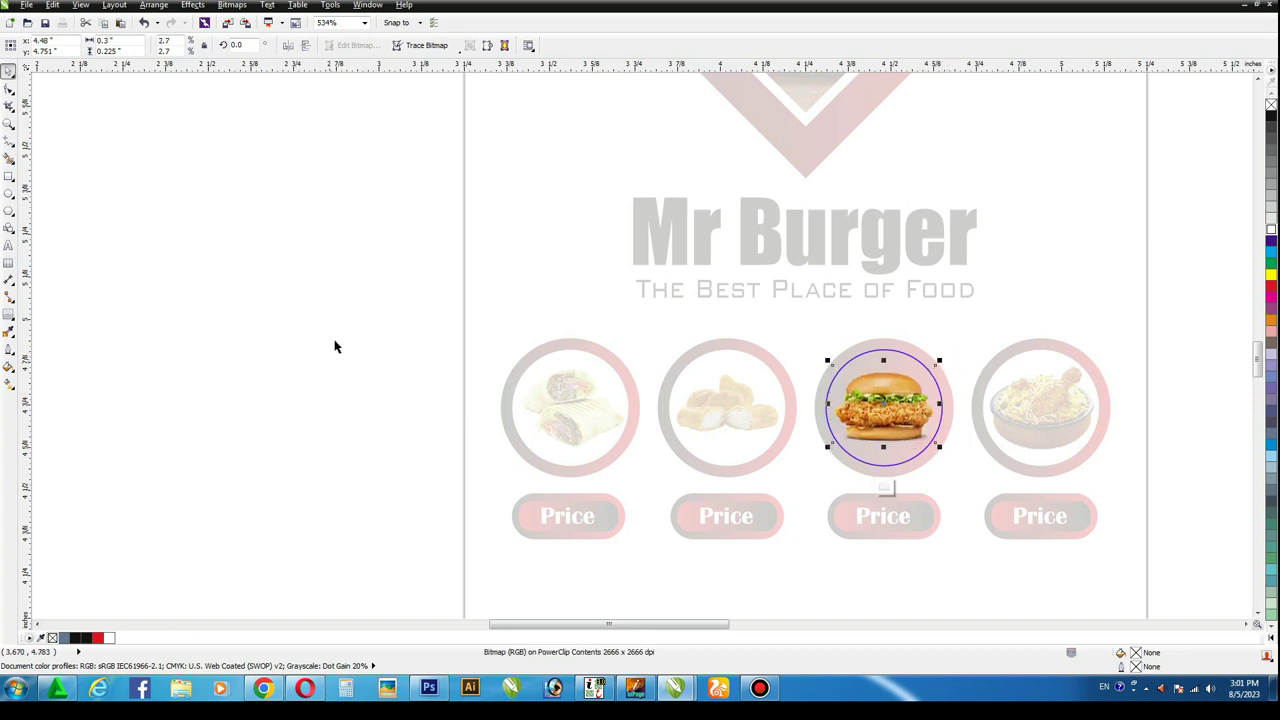
left_click(360, 283)
left_click(1040, 390)
left_click(1042, 487)
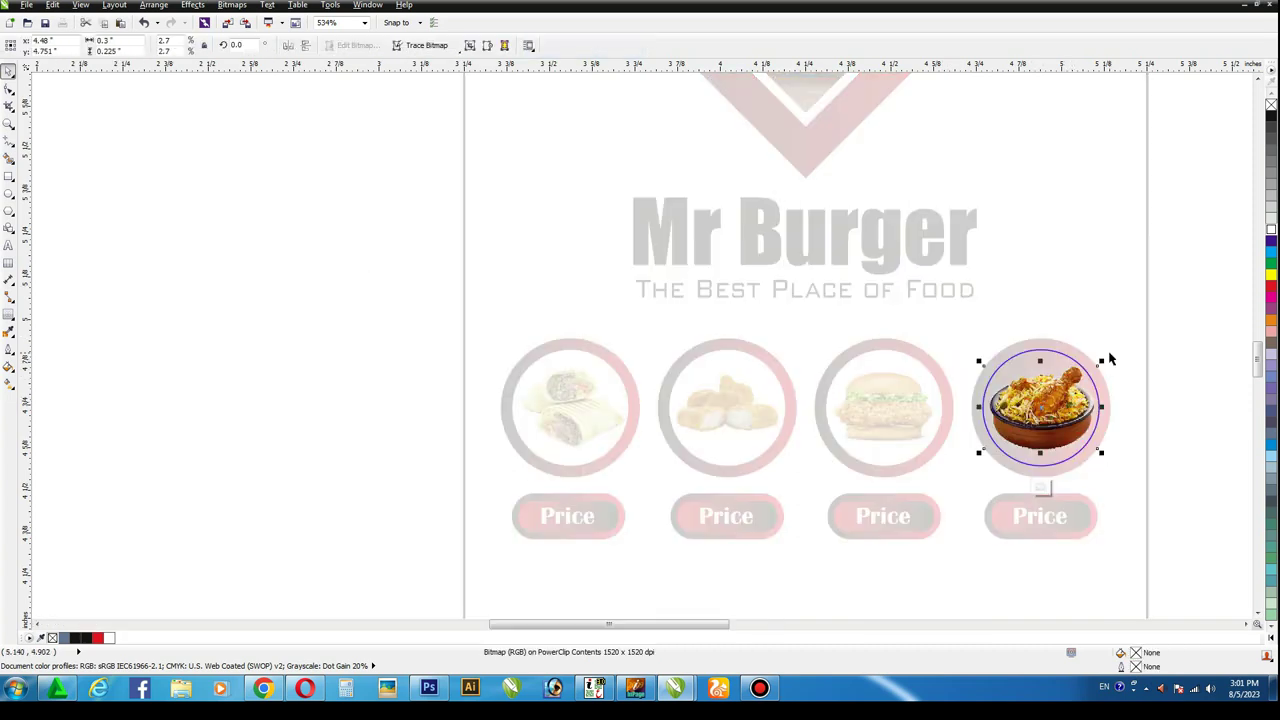
left_click_drag(1105, 366, 1105, 371)
left_click(337, 383)
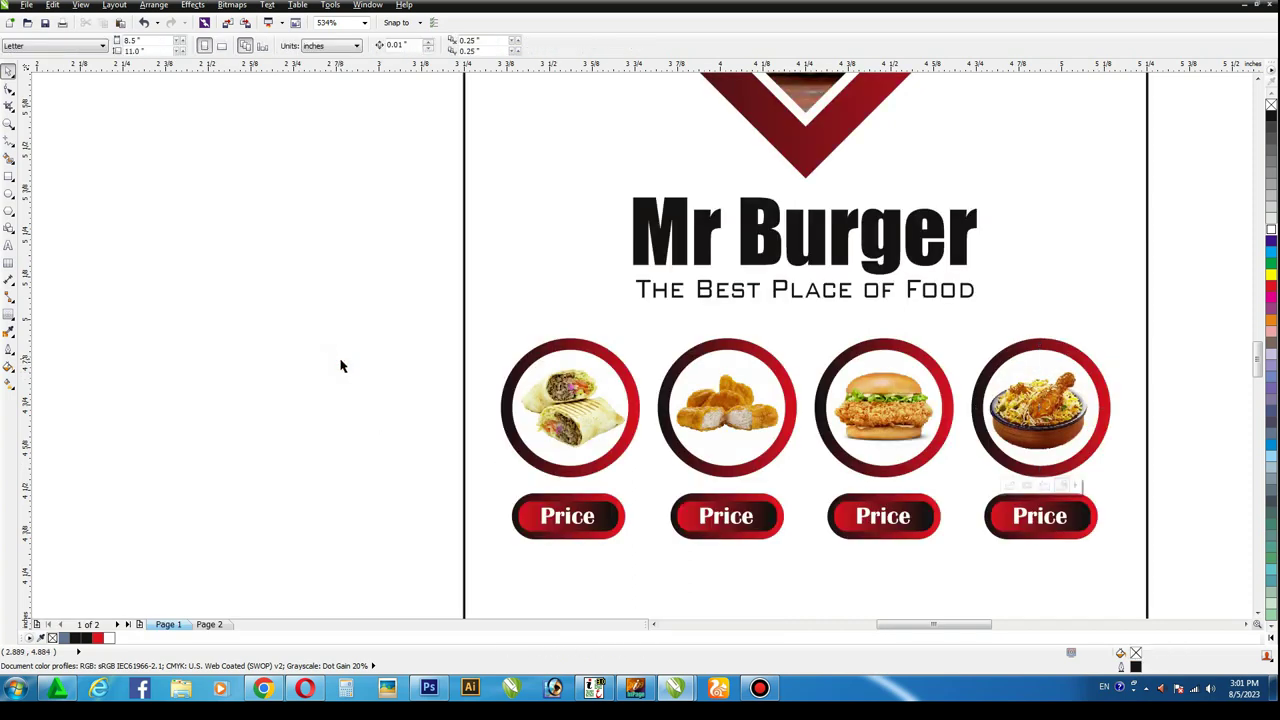
Step: Move all four food rings and their price pills up slightly together
left_click_drag(334, 295, 1172, 542)
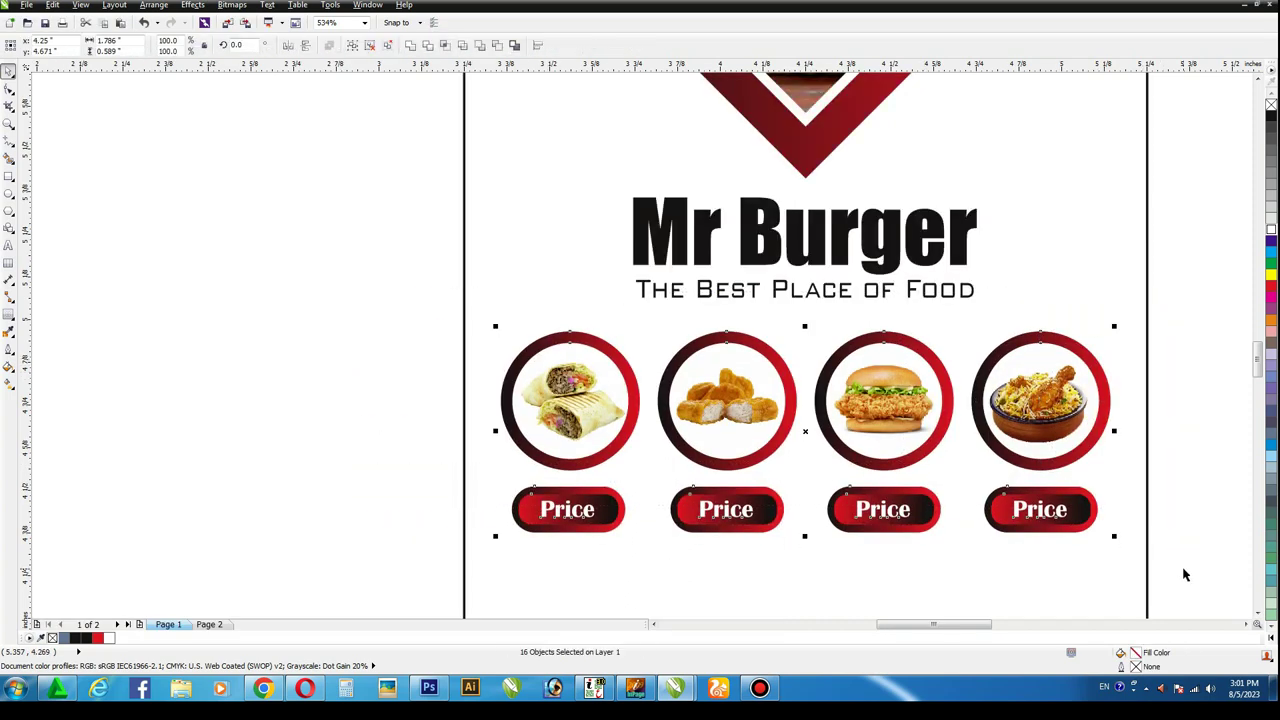
left_click(253, 327)
key("shift+F4")
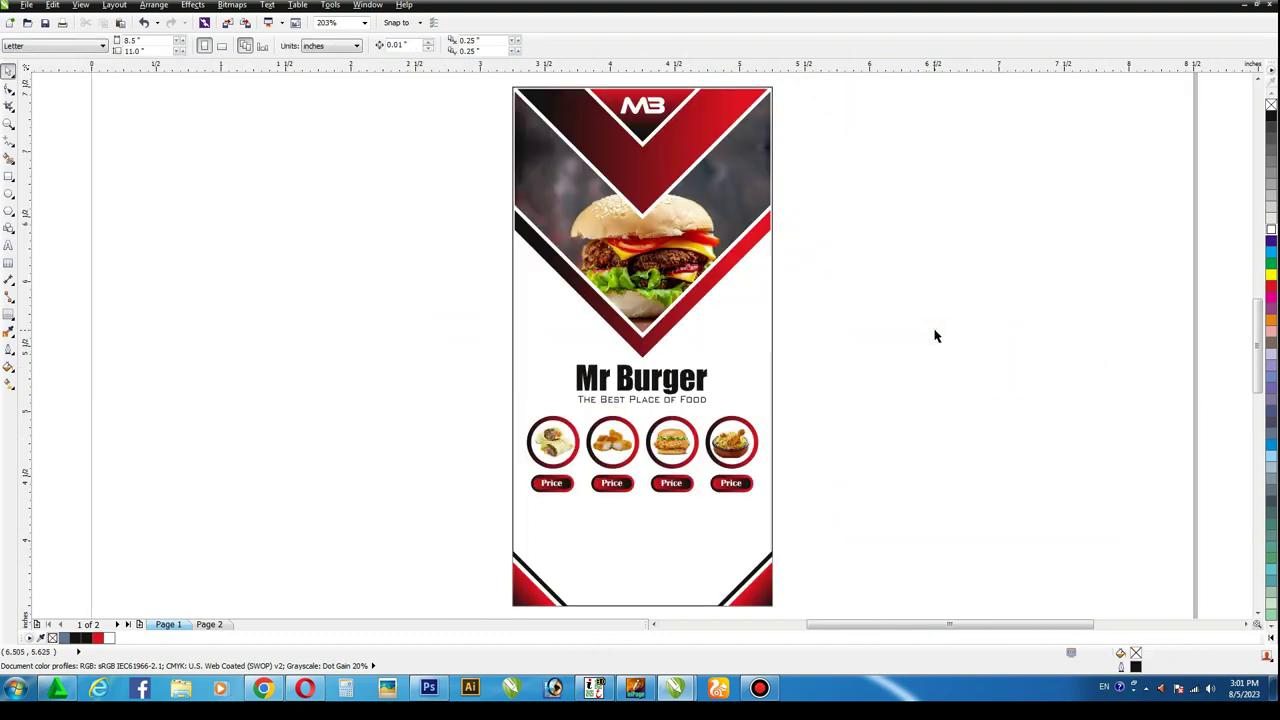
Step: Copy the Fast Delevery badge from Page 2, paste it onto Page 1, and place it below the price pills
key("Page_Down")
scroll(677, 315, "down", 1)
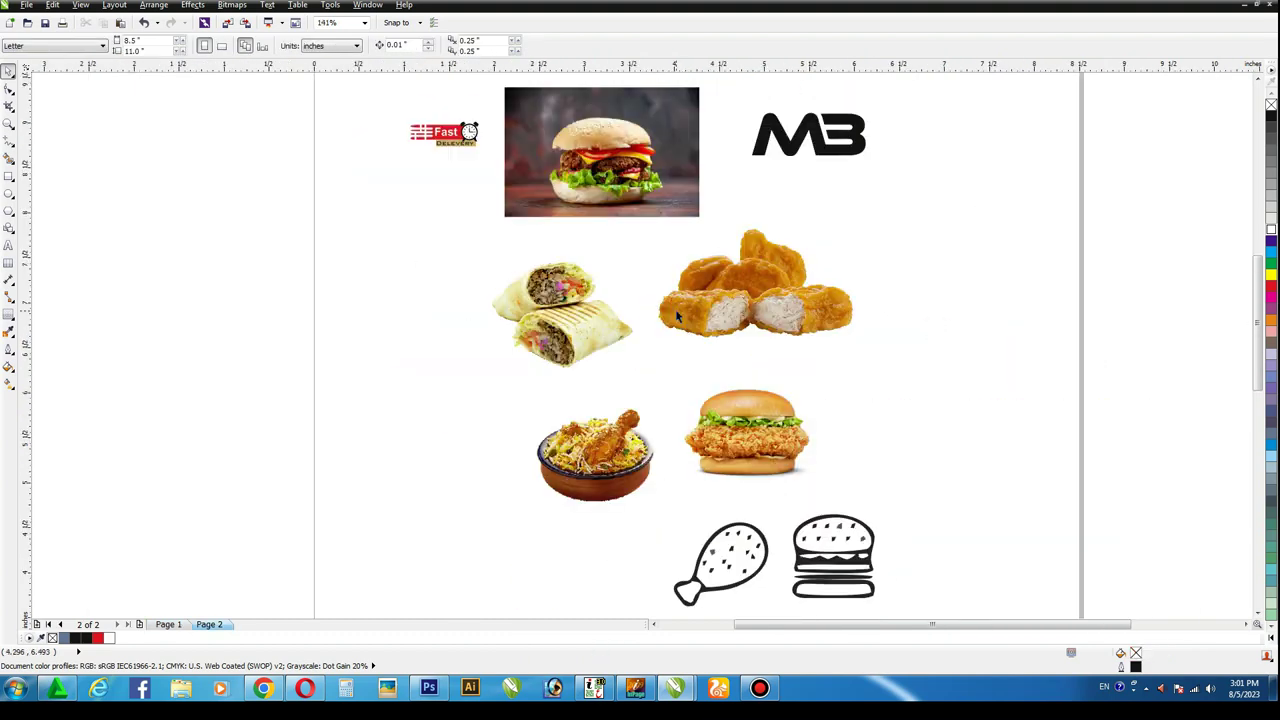
left_click_drag(363, 109, 495, 166)
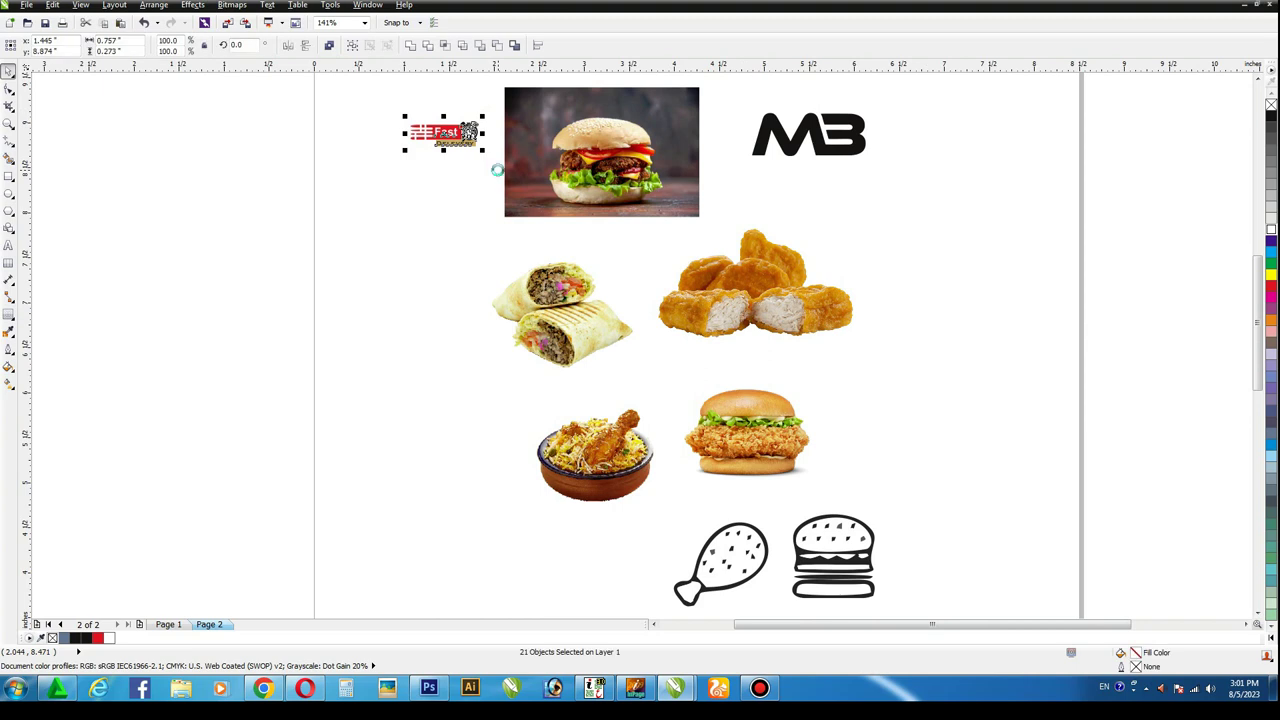
key("Page_Up")
key("ctrl+v")
key("F4")
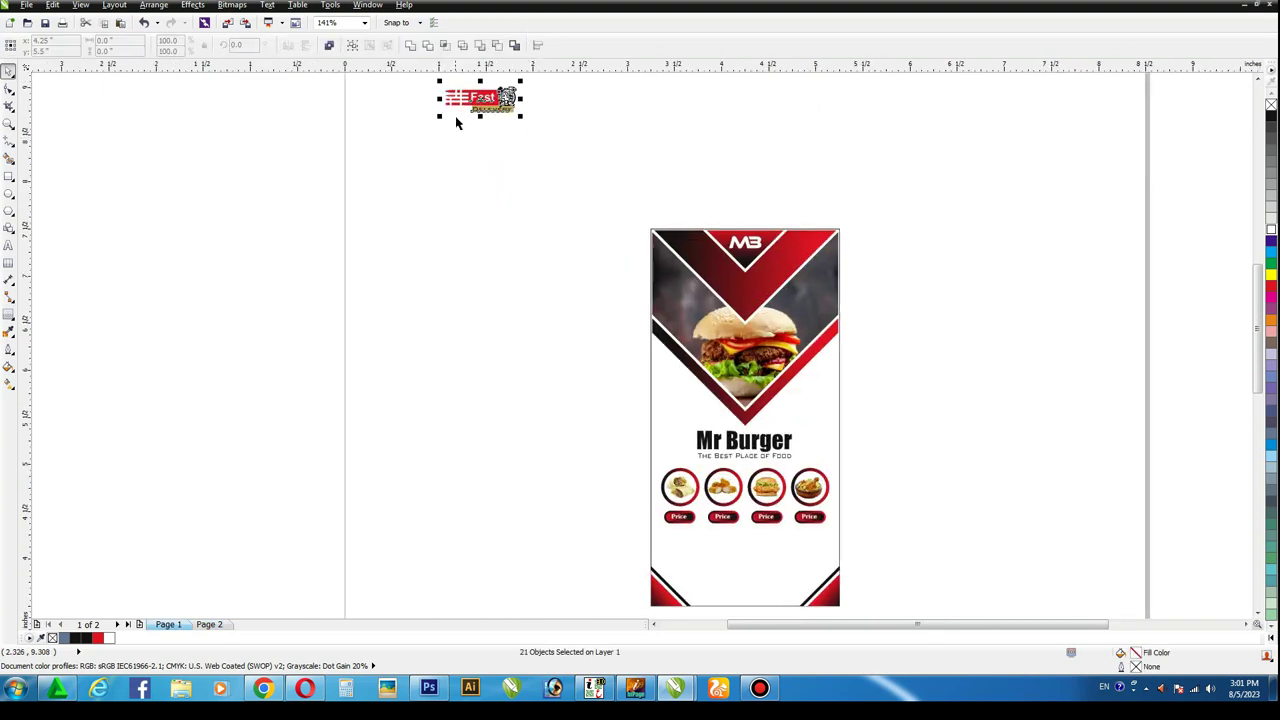
left_click_drag(480, 90, 748, 535)
Step: Group the Fast Delevery badge objects and centre the group horizontally on the card
key("z")
left_click_drag(591, 434, 868, 583)
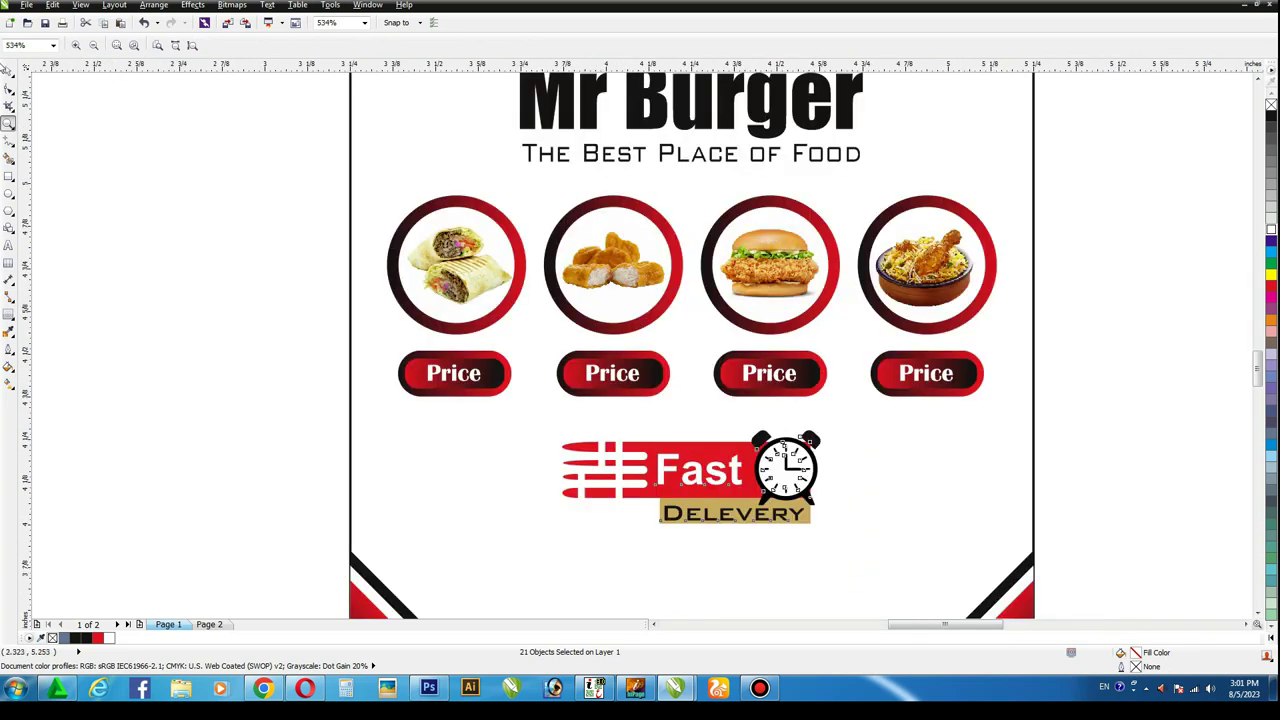
left_click(8, 72)
key("ctrl+g")
left_click(471, 491, "shift")
key("c")
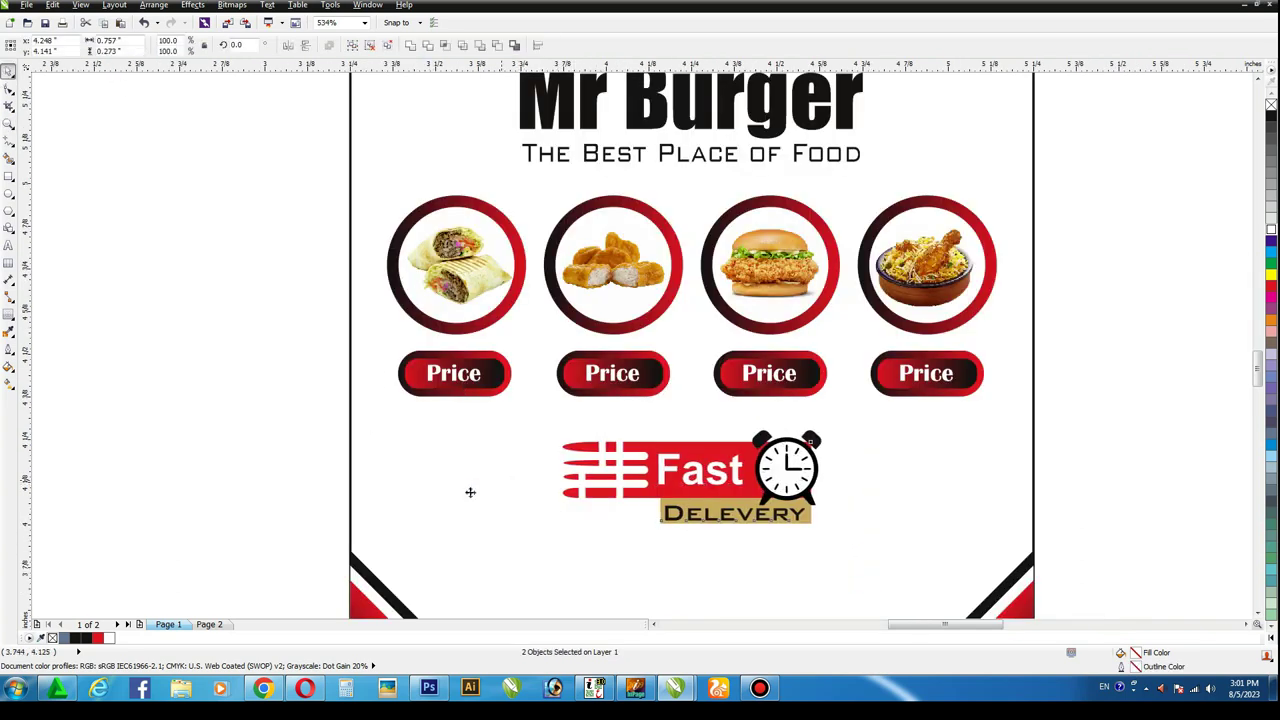
Step: Enlarge the Fast Delevery badge slightly about its centre
left_click(1071, 426)
left_click(788, 474)
left_click_drag(824, 528, 847, 536)
left_click(1090, 405)
key("F4")
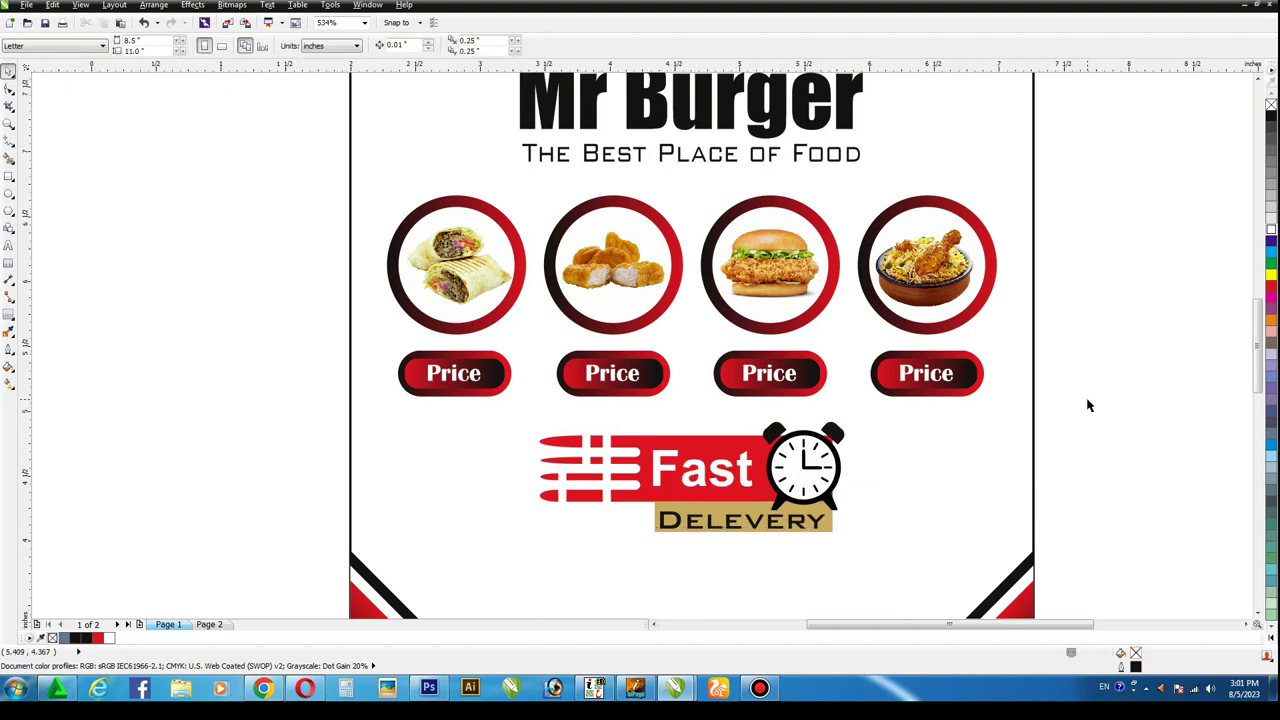
Step: Copy the drumstick and burger line icons from Page 2, paste them onto Page 1, shrink them, and place them left of the card
left_click(886, 366)
key("Page_Down")
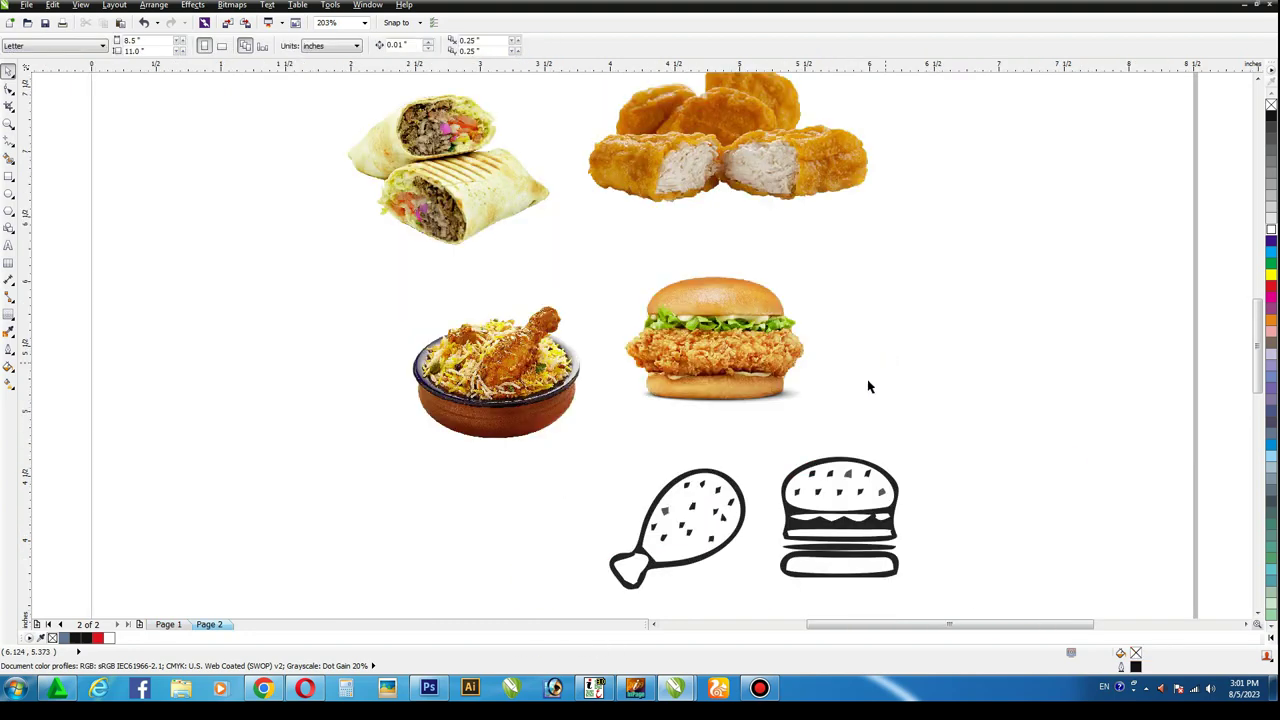
left_click(830, 479)
left_click(707, 500, "shift")
key("Page_Up")
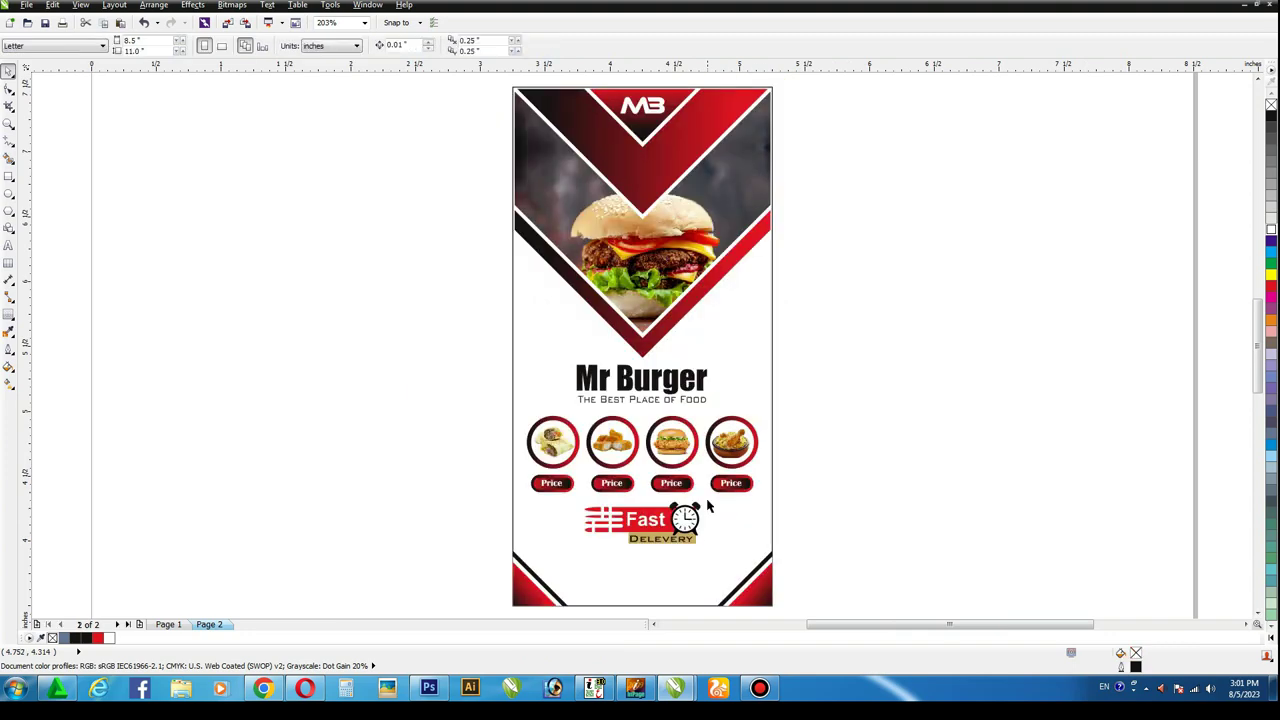
key("ctrl+v")
left_click_drag(903, 451, 473, 340)
left_click(857, 336)
Step: Scale the drumstick and burger icons to 69.4% and place the drumstick on the card beneath the left chevron arm
key("z")
left_click_drag(340, 192, 800, 455)
left_click(8, 71)
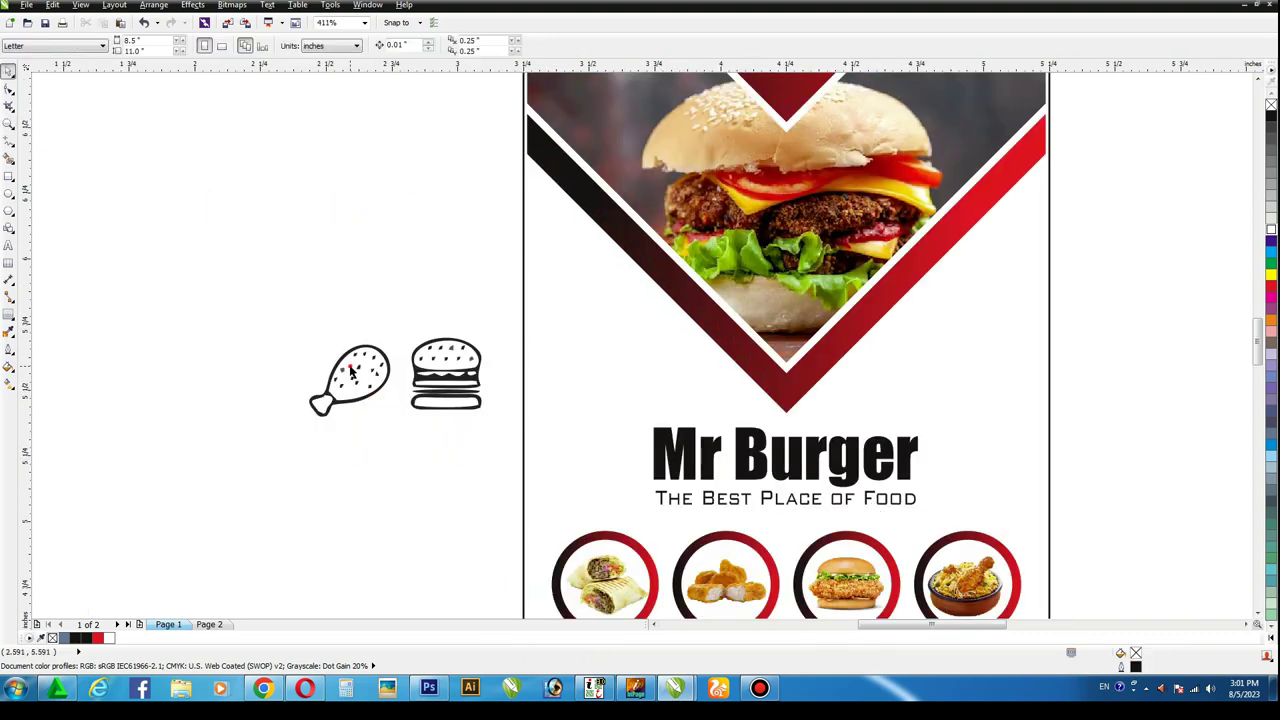
left_click_drag(352, 370, 604, 246)
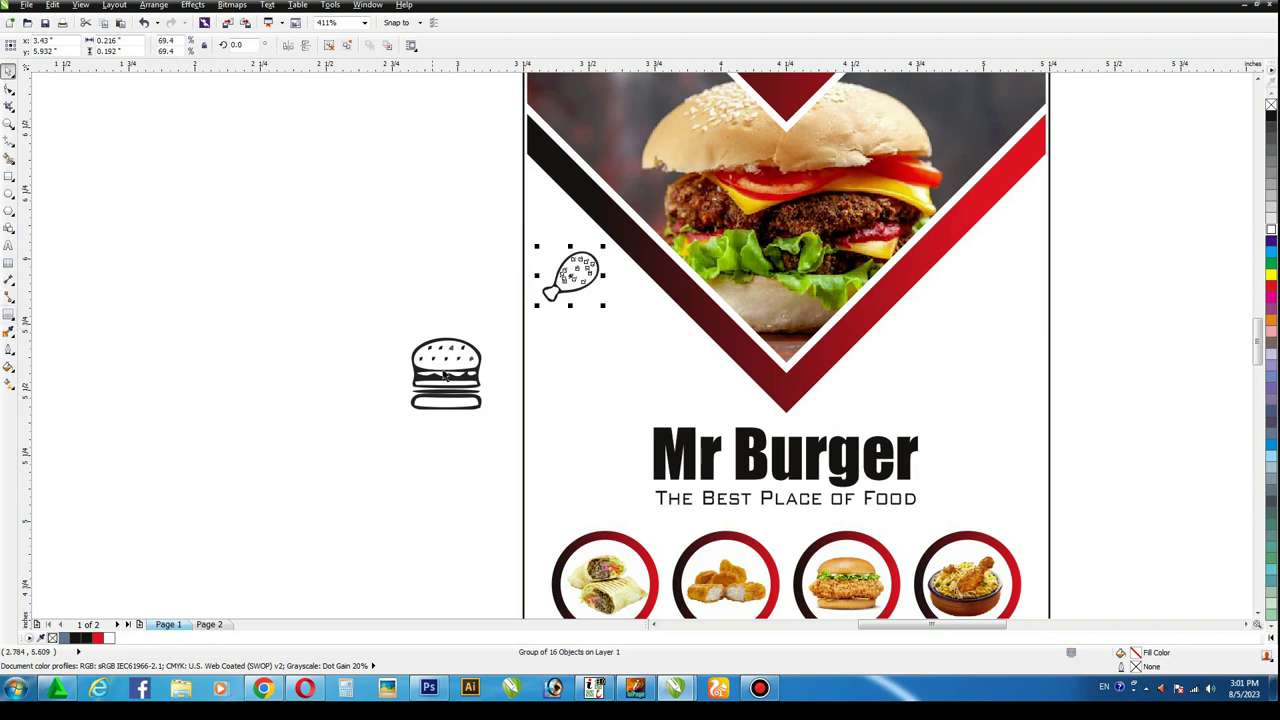
left_click(360, 330)
Step: Apply a uniform transparency of 50 to the drumstick icon
left_click(573, 277)
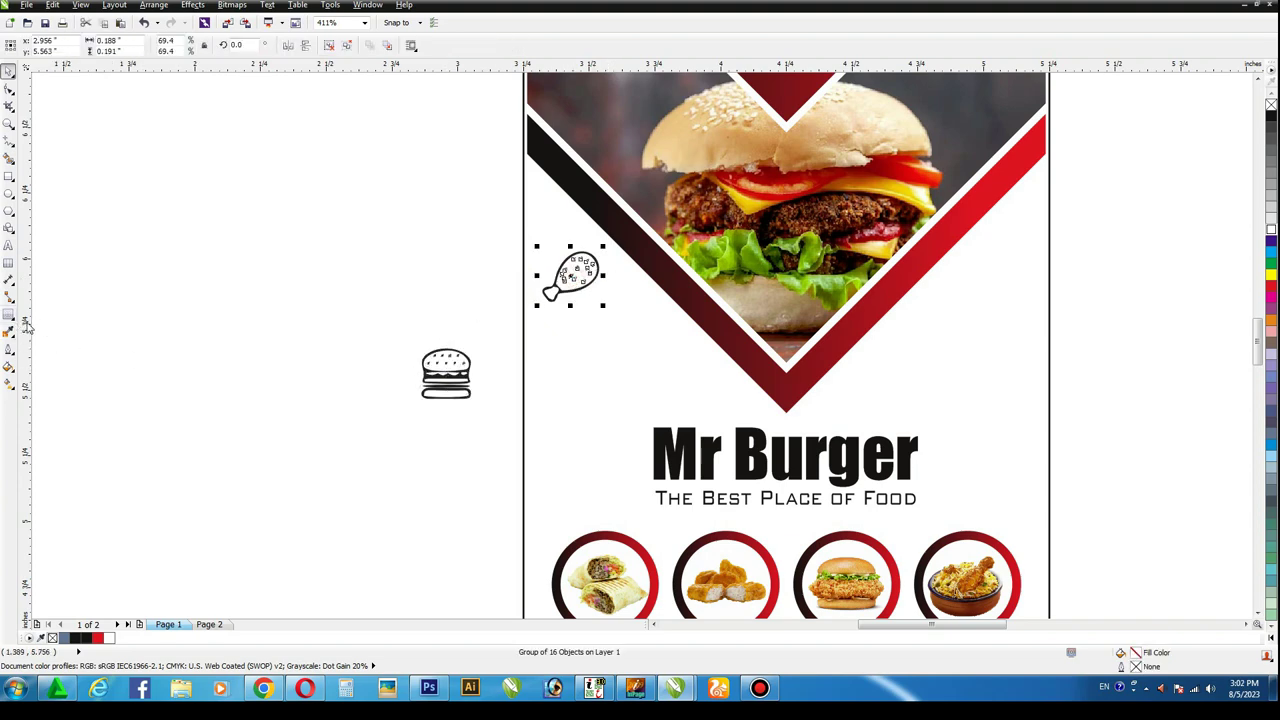
left_click(13, 317)
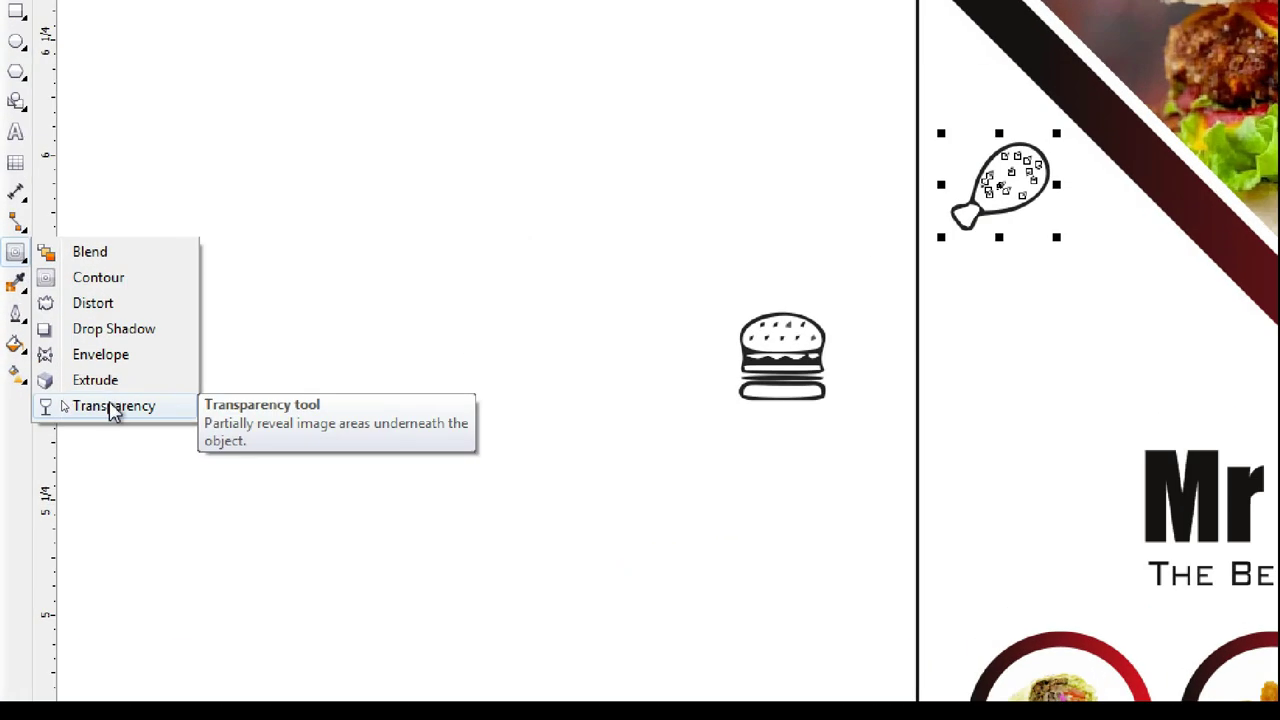
left_click(60, 402)
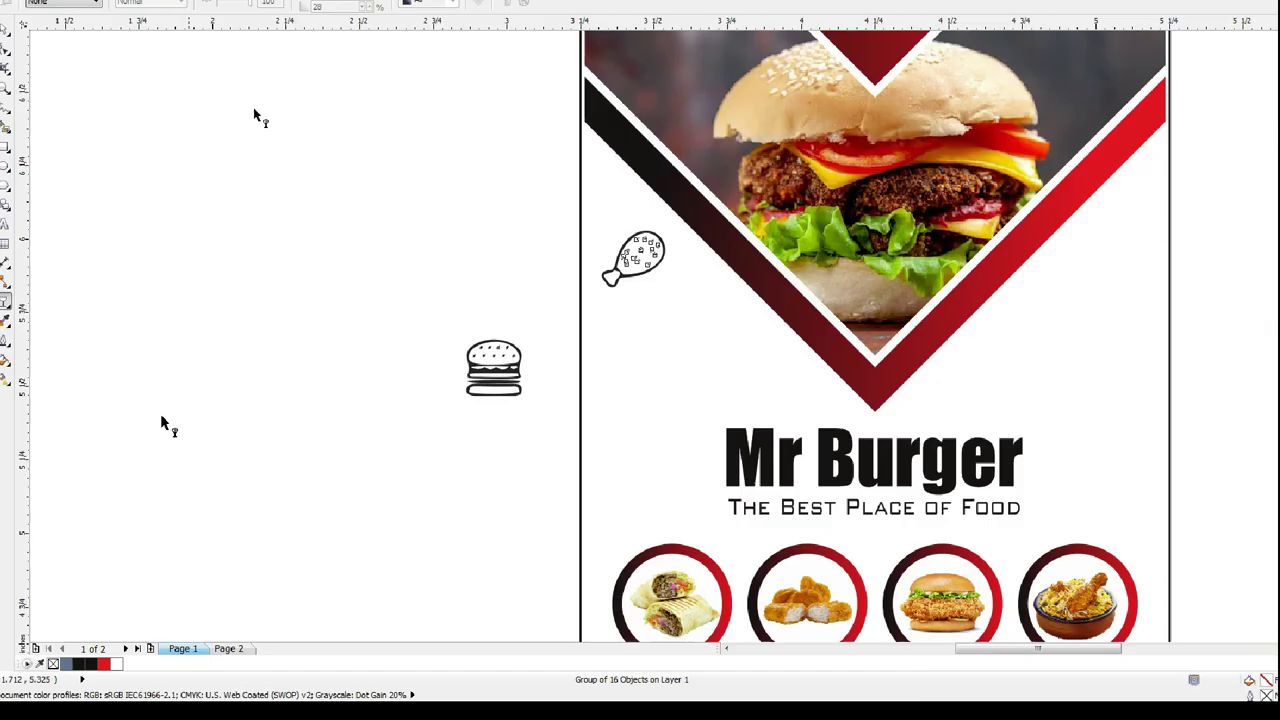
left_click(34, 47)
left_click(42, 58)
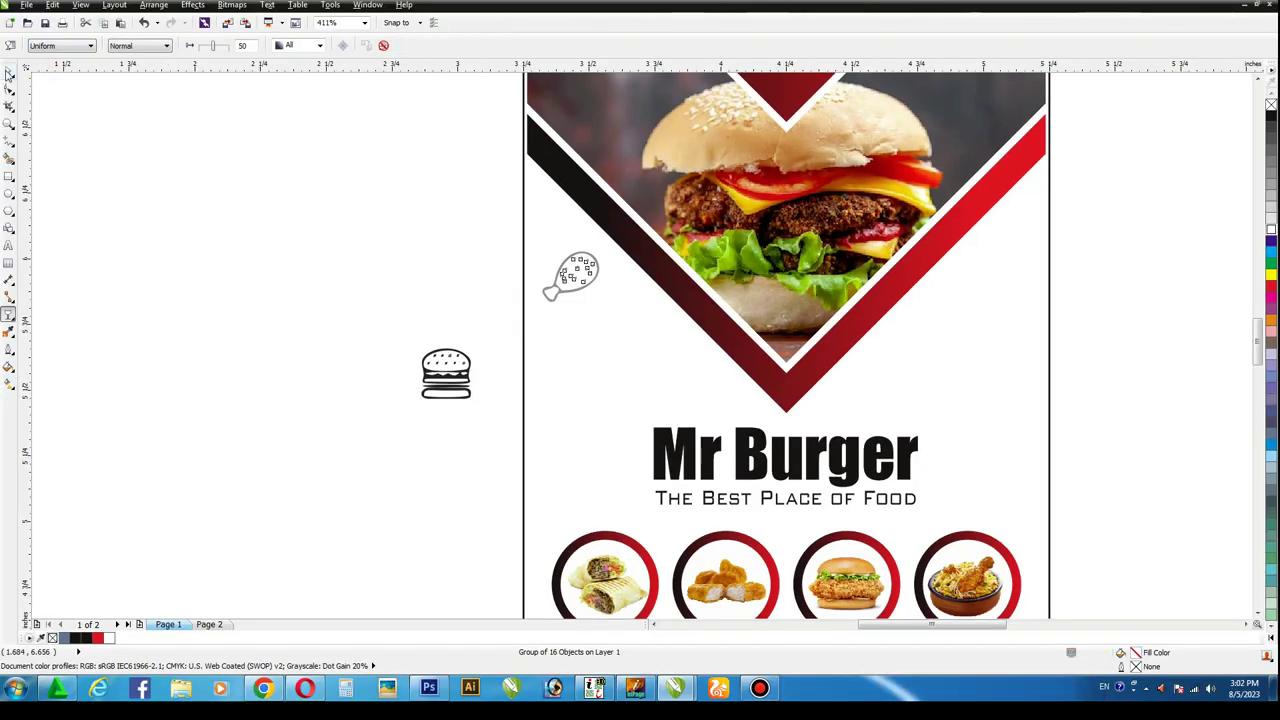
Step: Try filling the drumstick icon with 10% black
left_click(9, 72)
left_click(572, 276)
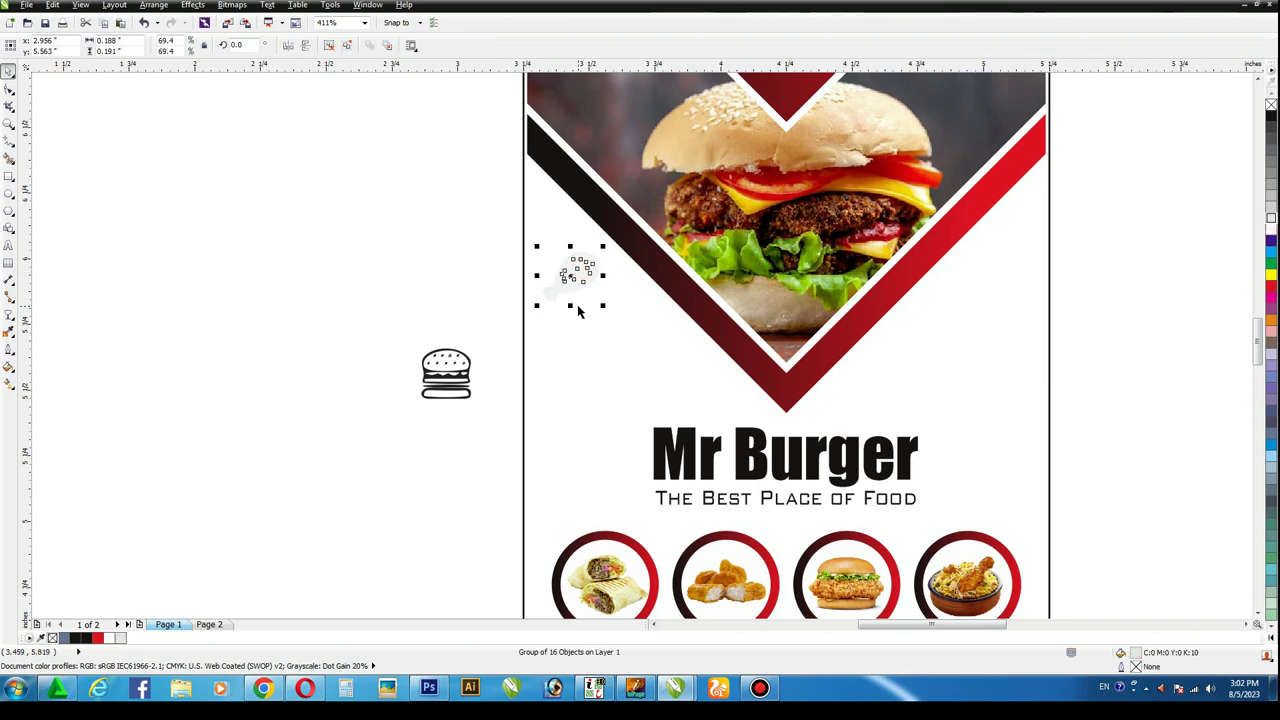
left_click(357, 289)
Step: Apply a uniform transparency of 50 to the burger line icon
left_click(446, 372)
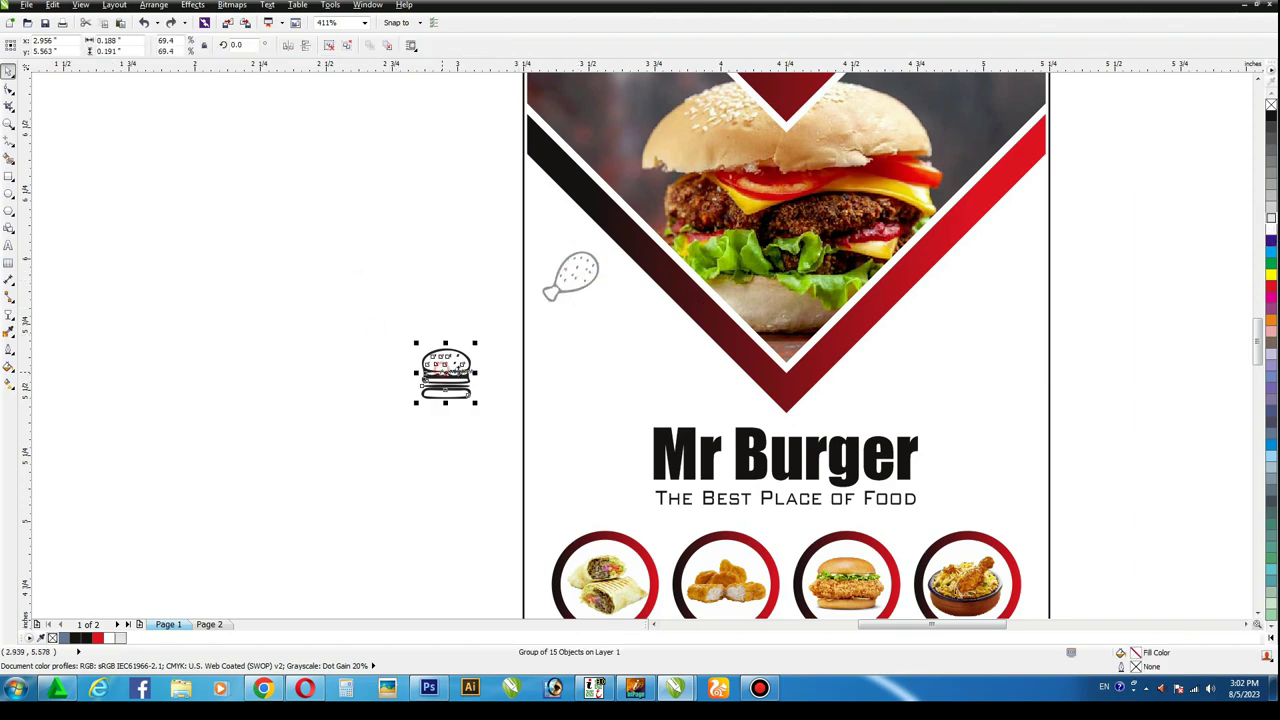
left_click(9, 314)
left_click(61, 45)
left_click(52, 66)
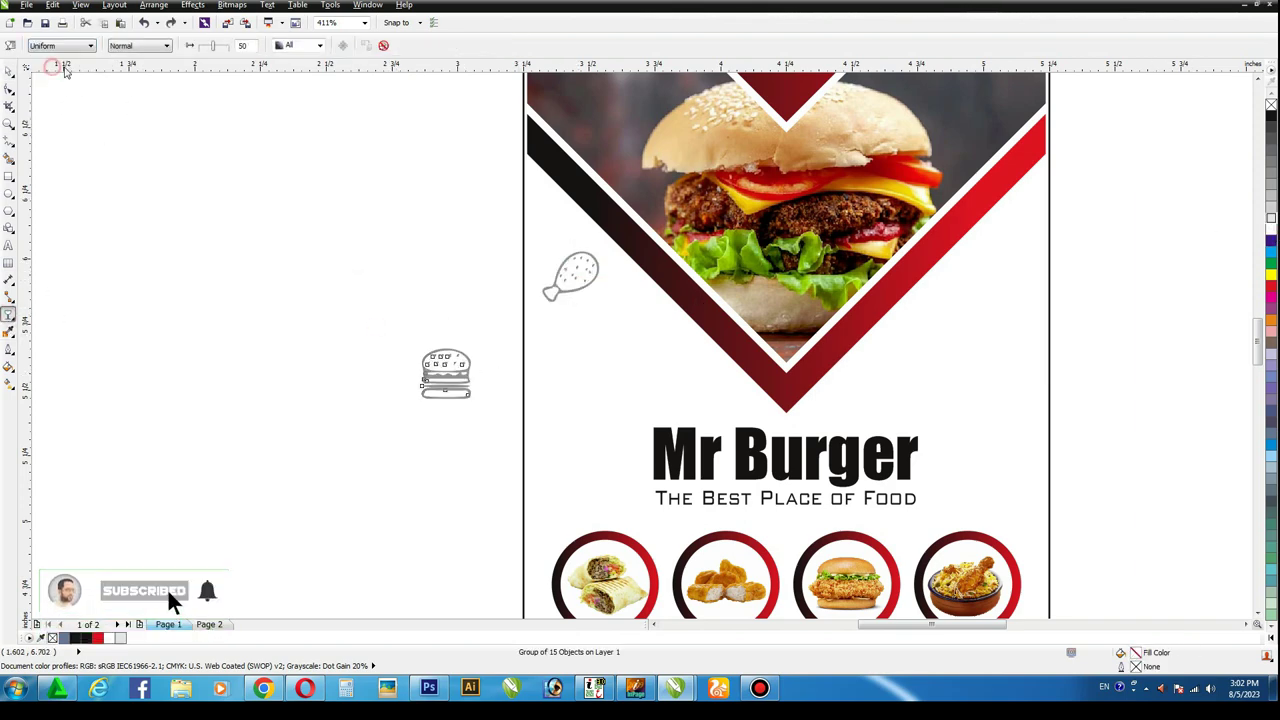
Step: Place the burger icon below the drumstick, and copy both icons to the card's right side with the burger above the drumstick
key("space")
left_click(169, 234)
left_click_drag(432, 374, 594, 376)
left_click_drag(572, 278, 974, 376)
left_click(848, 435)
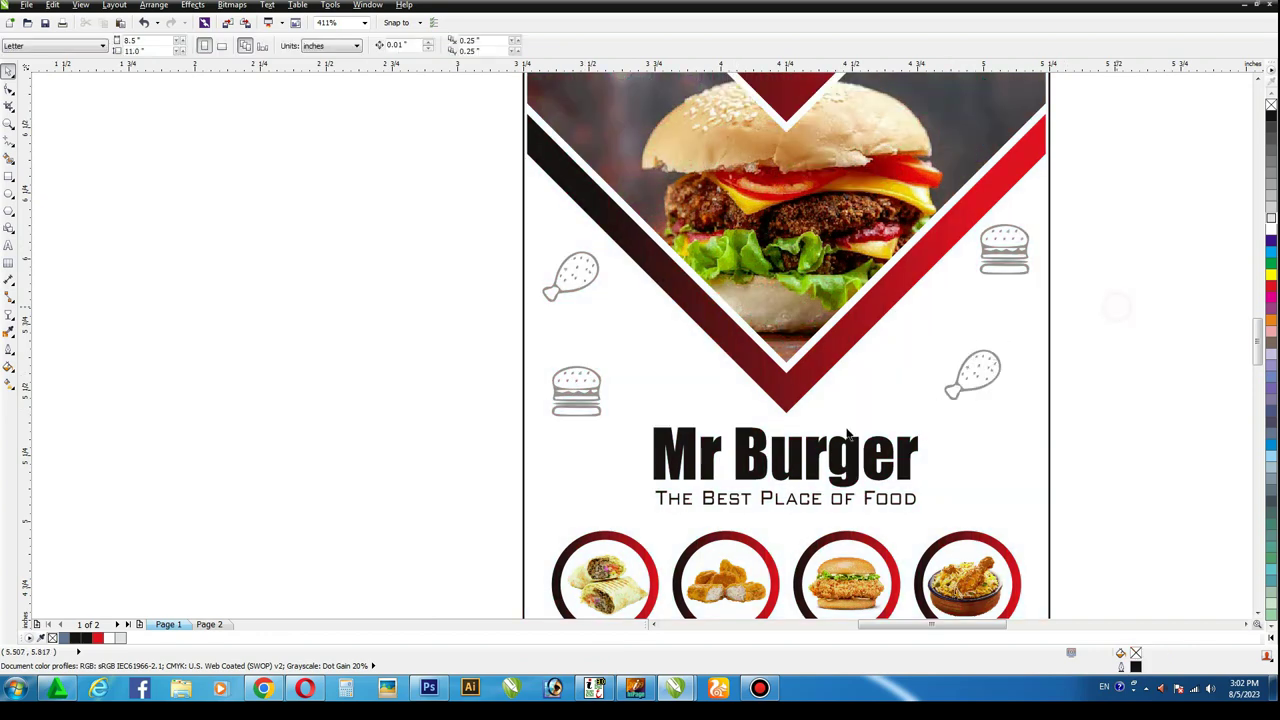
left_click(10, 212)
left_click(50, 208)
left_click_drag(246, 246, 344, 345)
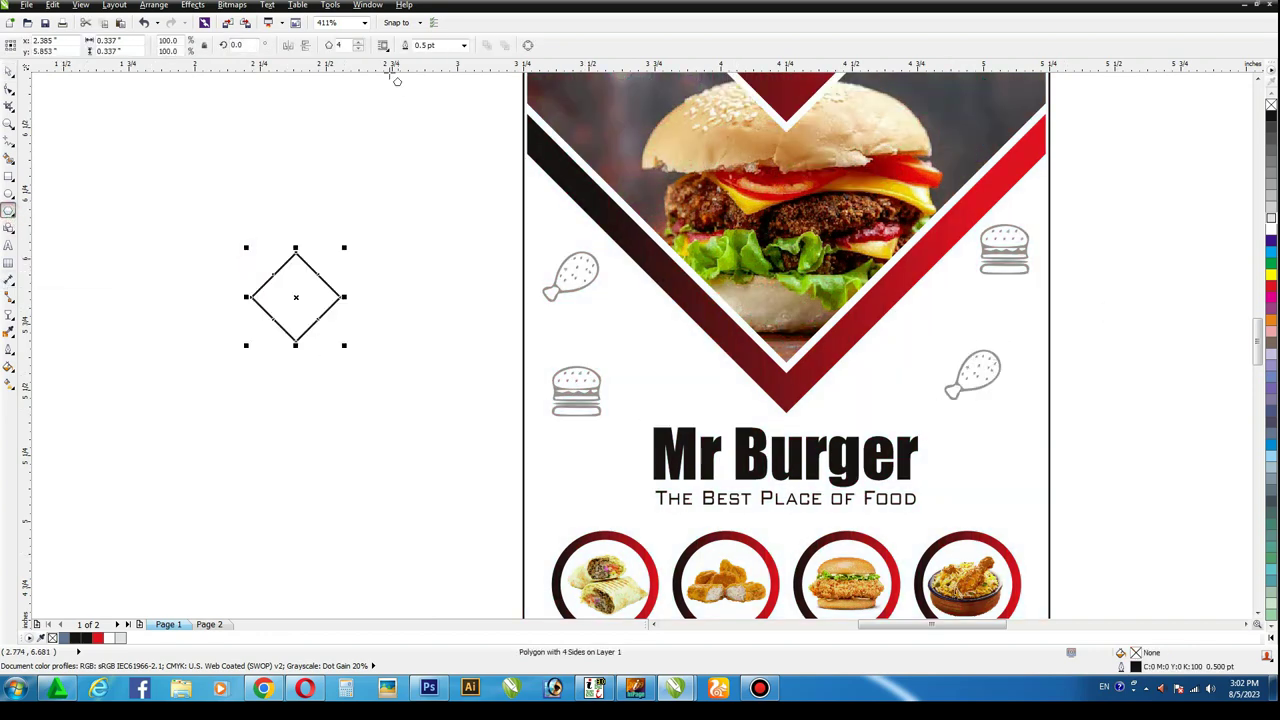
key("Delete")
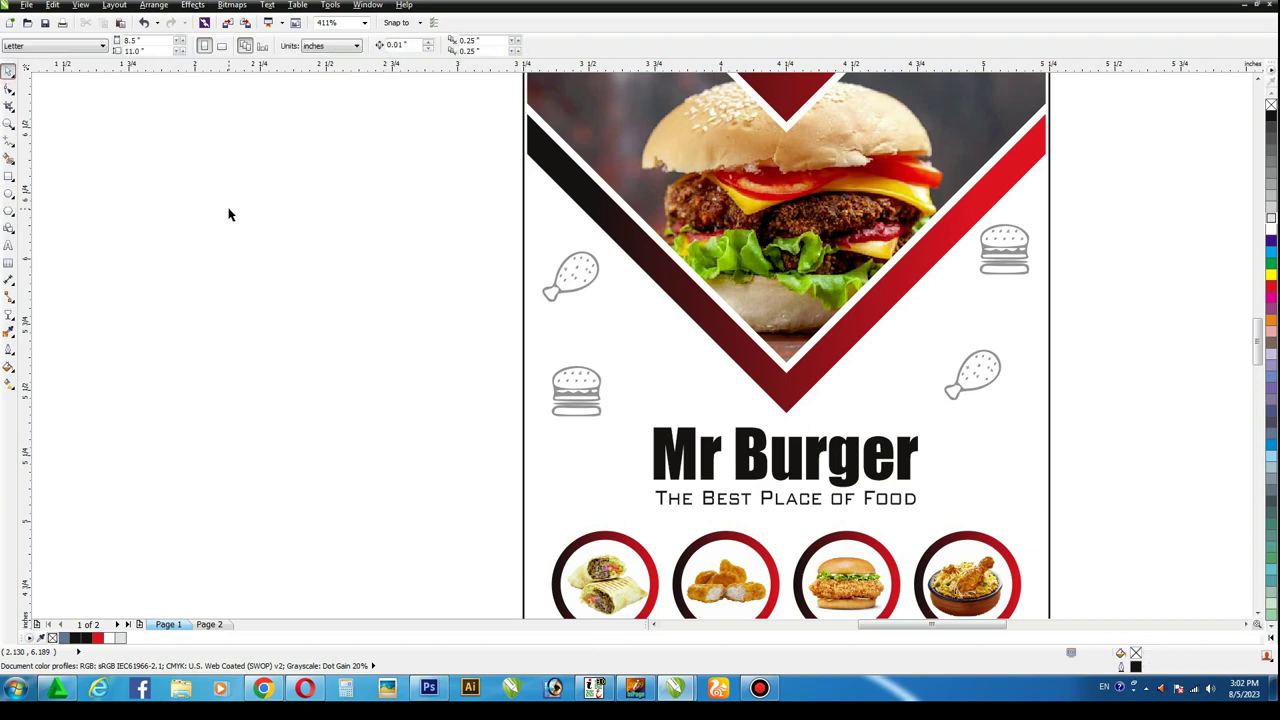
Step: Draw a five-pointed star with sharpness 27, about 0.15 inch wide, between the left-hand drumstick icon and the chevron
left_click(10, 212)
left_click(50, 225)
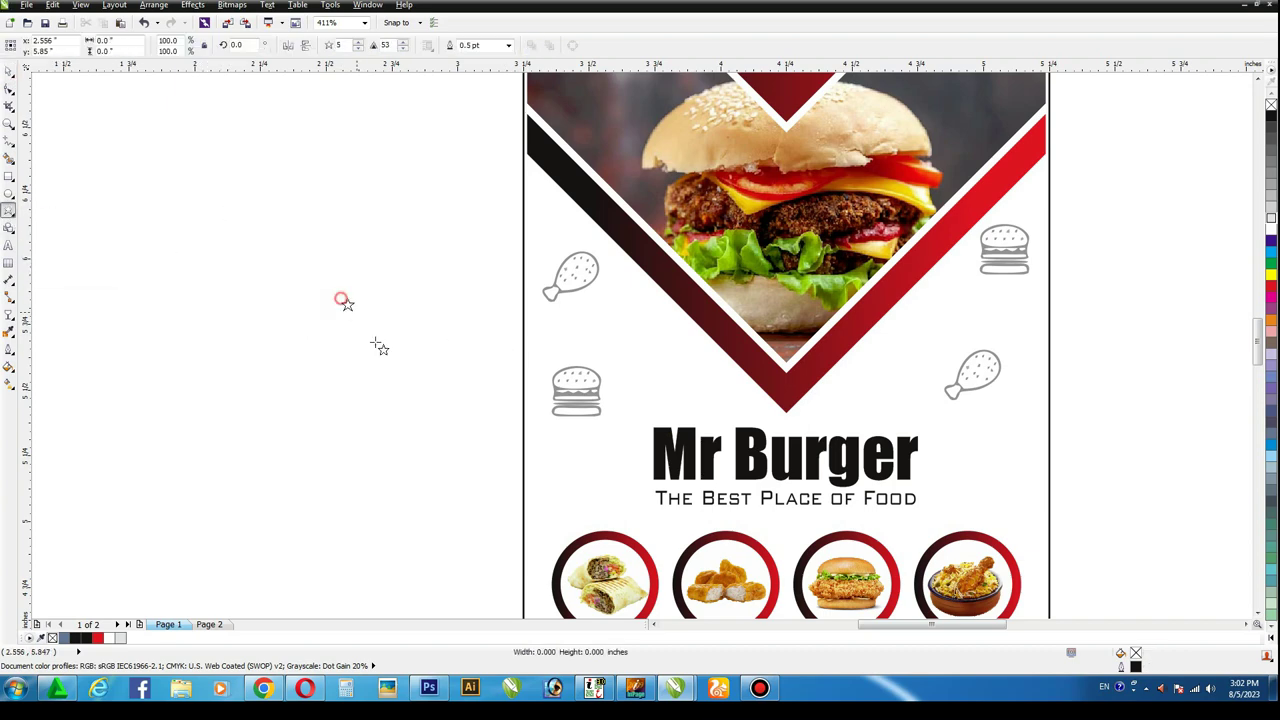
left_click_drag(337, 293, 408, 360)
left_click(9, 89)
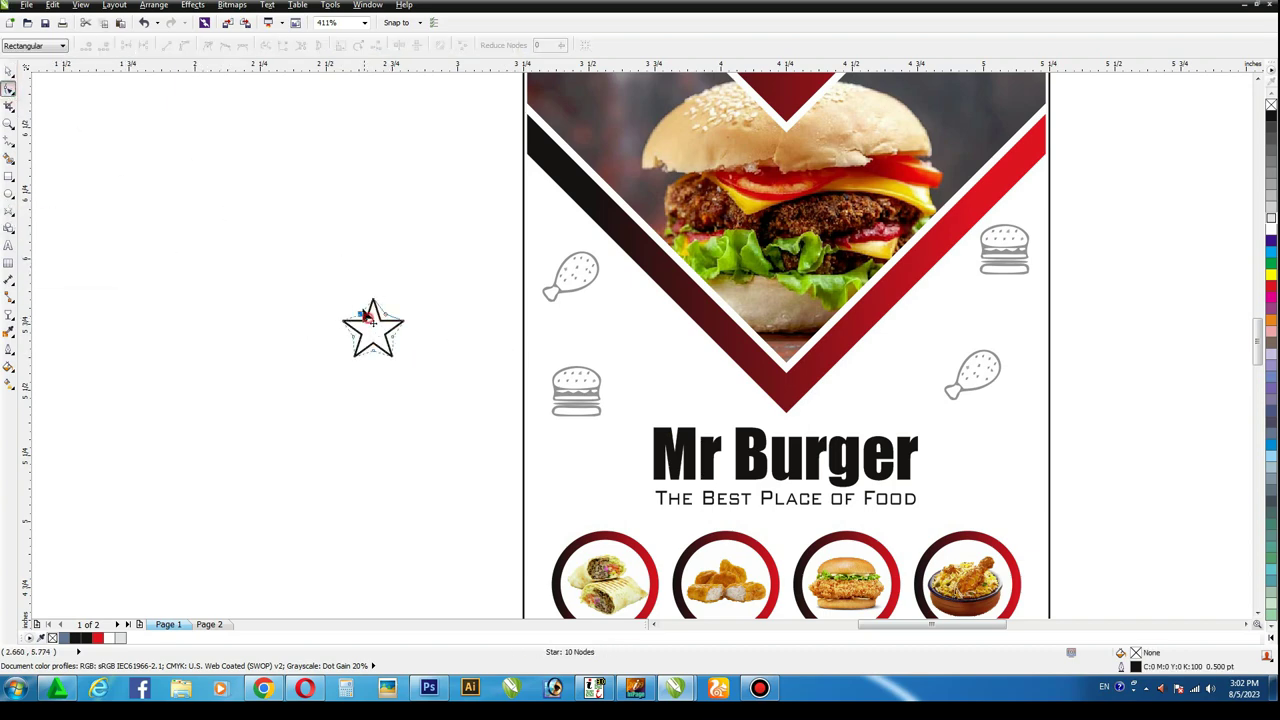
left_click(9, 71)
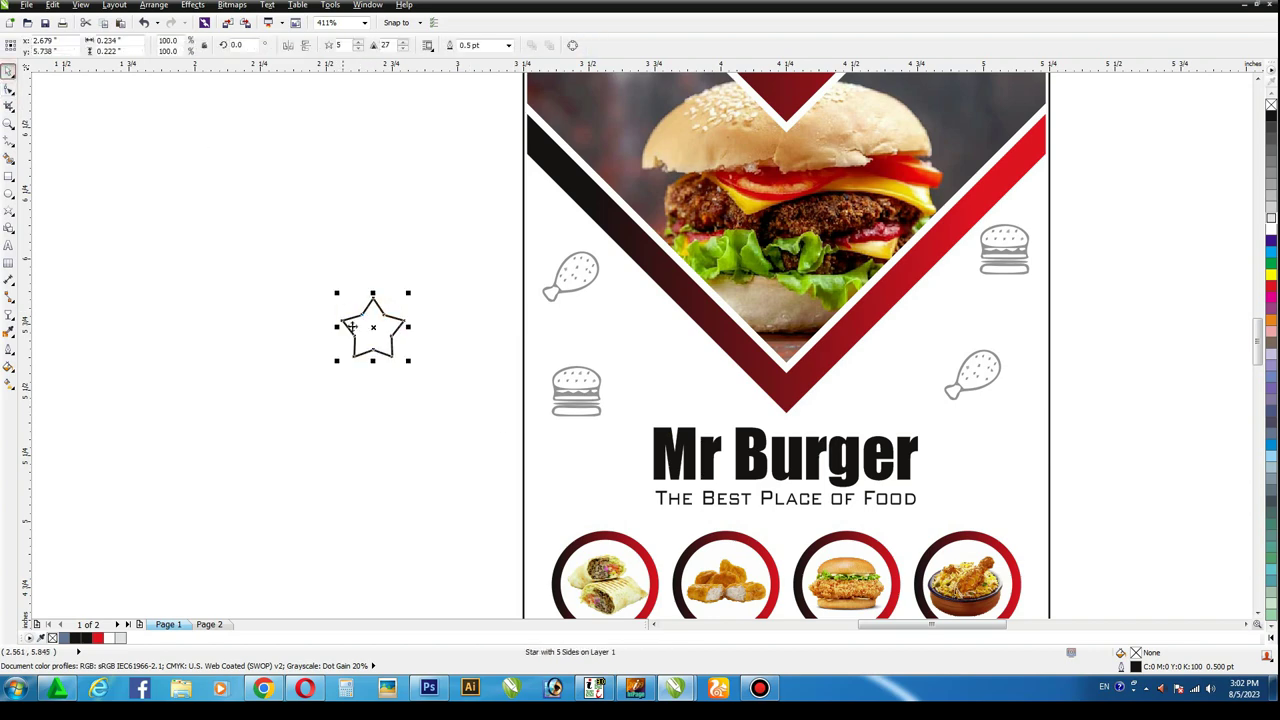
left_click_drag(404, 322, 631, 314)
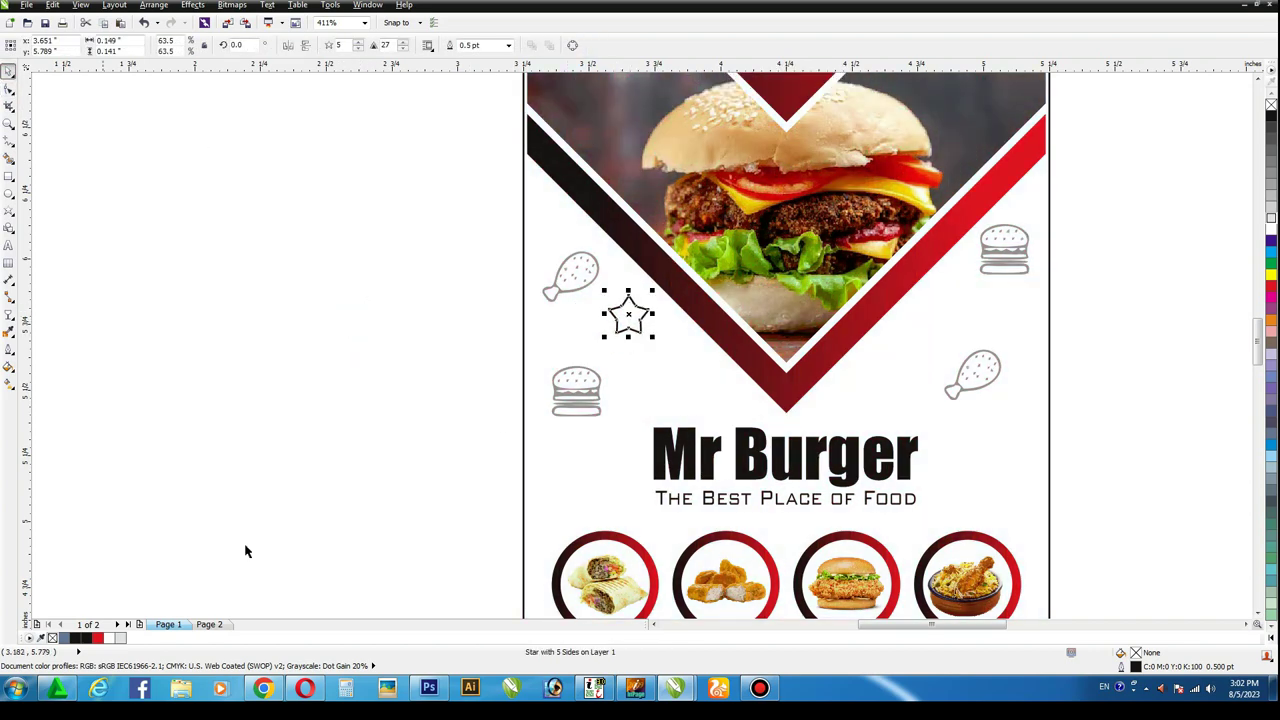
Step: Fill the star with 10% black, remove its outline and apply a uniform transparency of 50
left_click(1271, 215)
right_click(1271, 105)
left_click(378, 318)
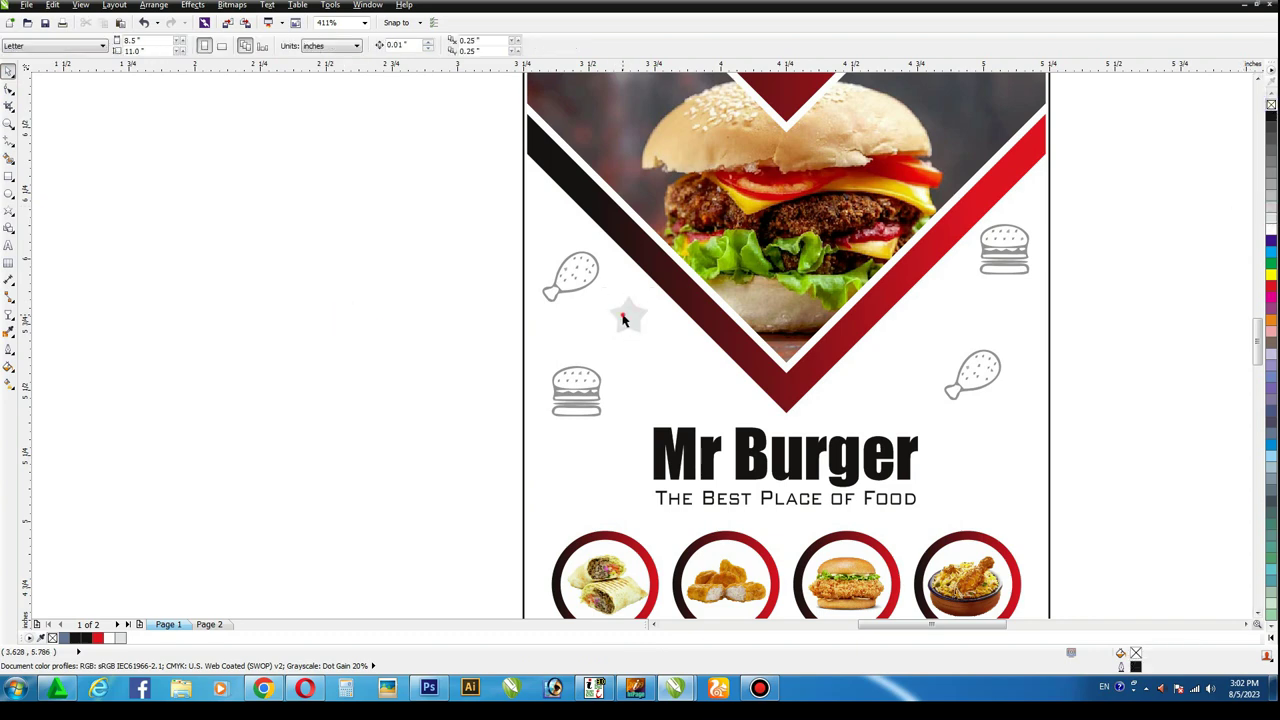
left_click(622, 315)
left_click(9, 315)
left_click(58, 46)
left_click(53, 62)
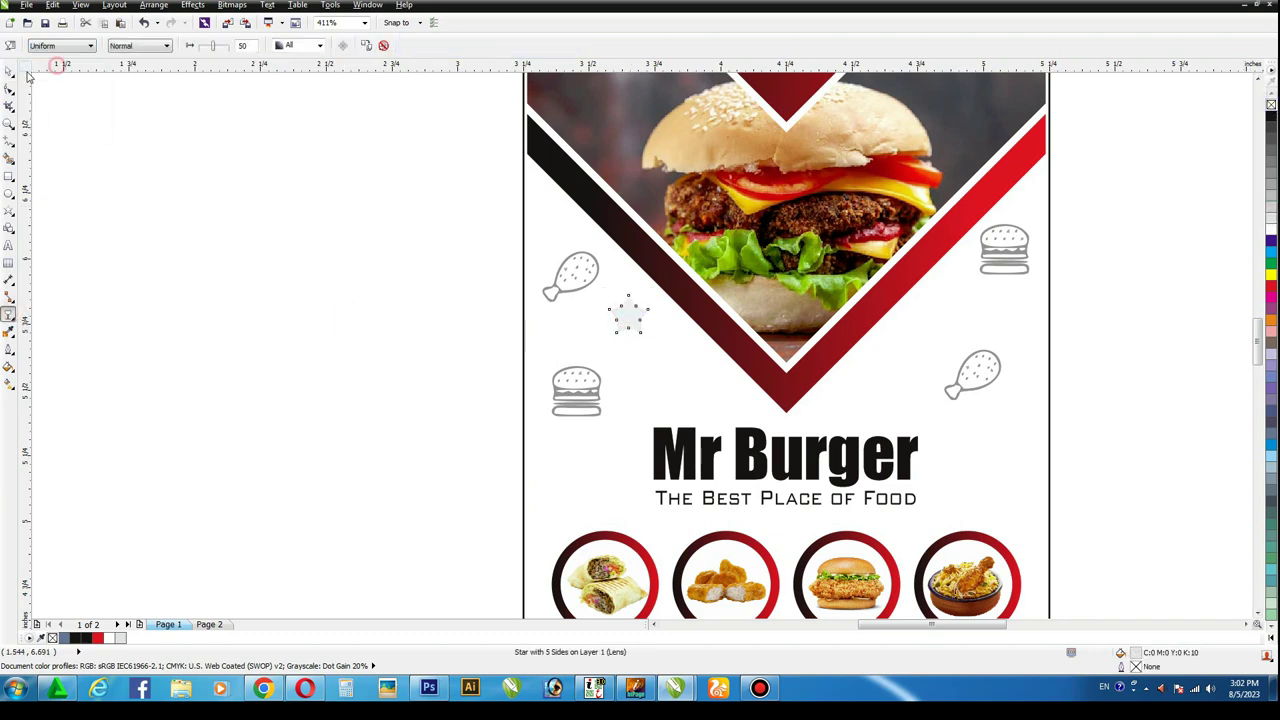
Step: Place copies of the star on the chevron's right side and on both sides of the Mr Burger title
left_click(9, 71)
left_click_drag(628, 314, 978, 486)
left_click(378, 486)
Step: Nudge the title and tagline slightly down, and place a smaller burger icon copy just above the title's right half
left_click_drag(603, 407, 952, 530)
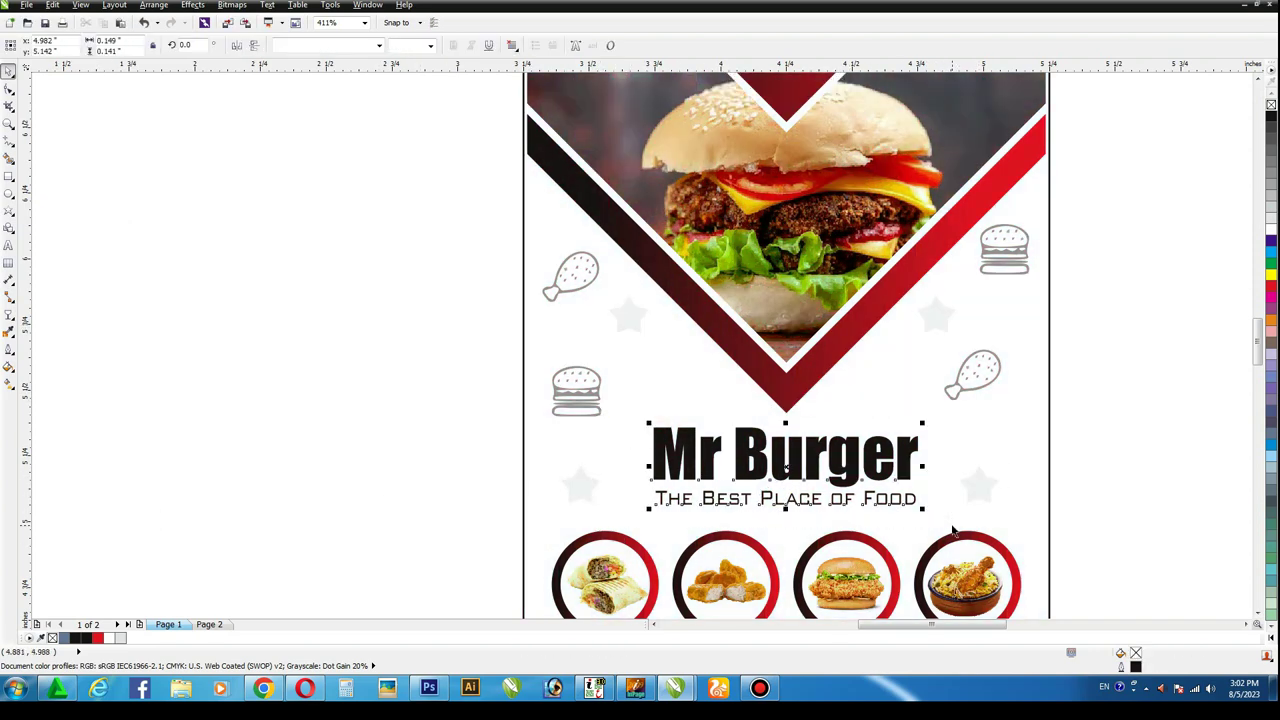
key("Down")
key("Down")
key("Down")
left_click_drag(1027, 256, 847, 416)
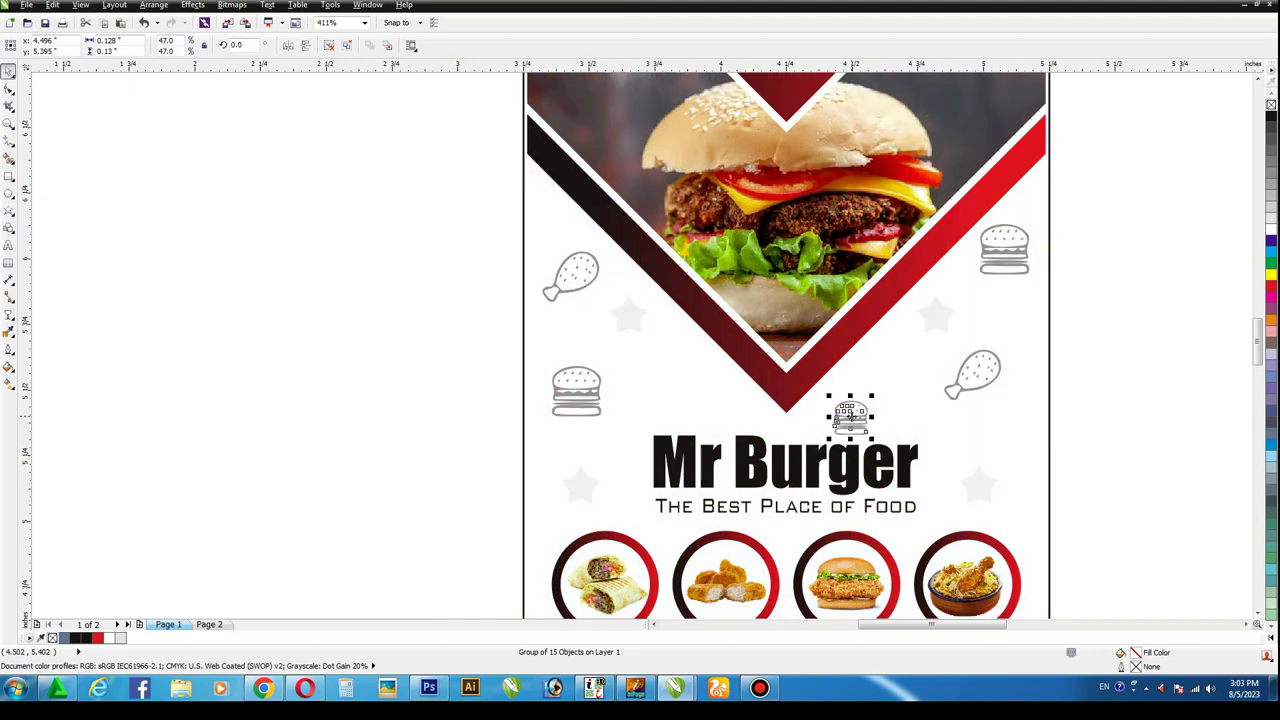
left_click(358, 452)
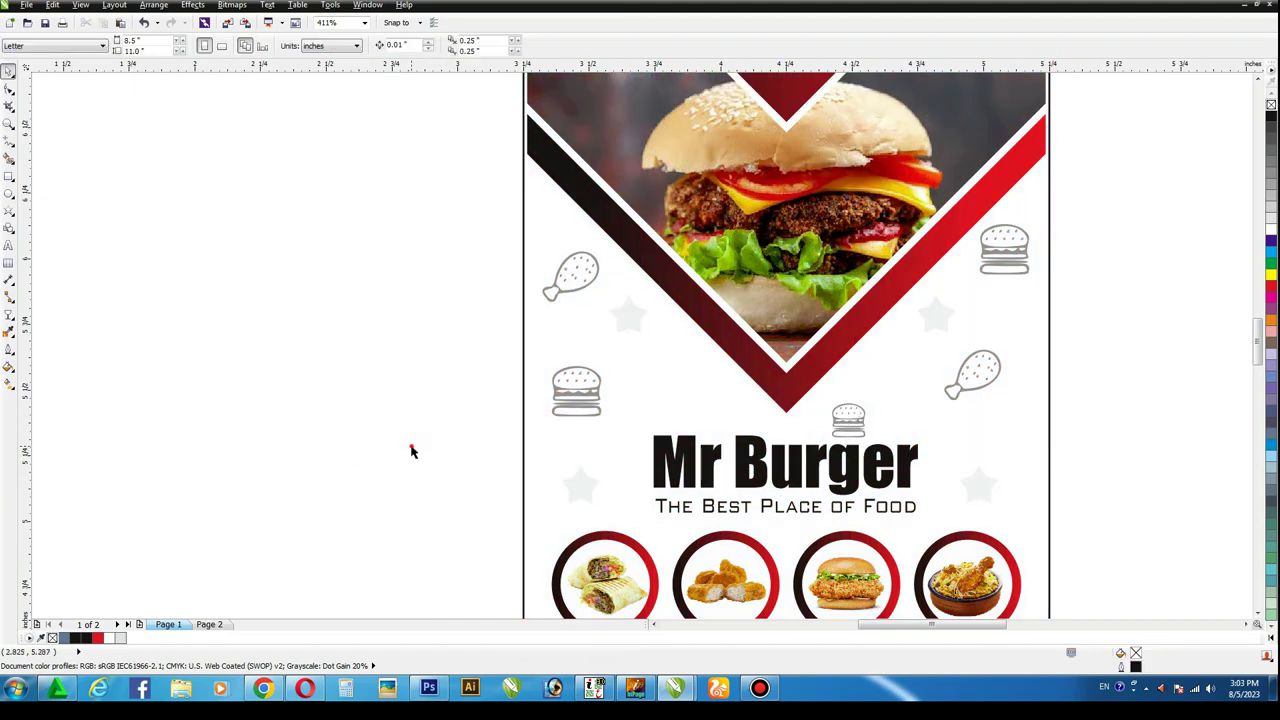
Step: Add the placeholder phone text "+92 XXX XXX" below the delivery badge, between the two corner decorations
key("F4")
key("z")
left_click_drag(440, 478, 831, 586)
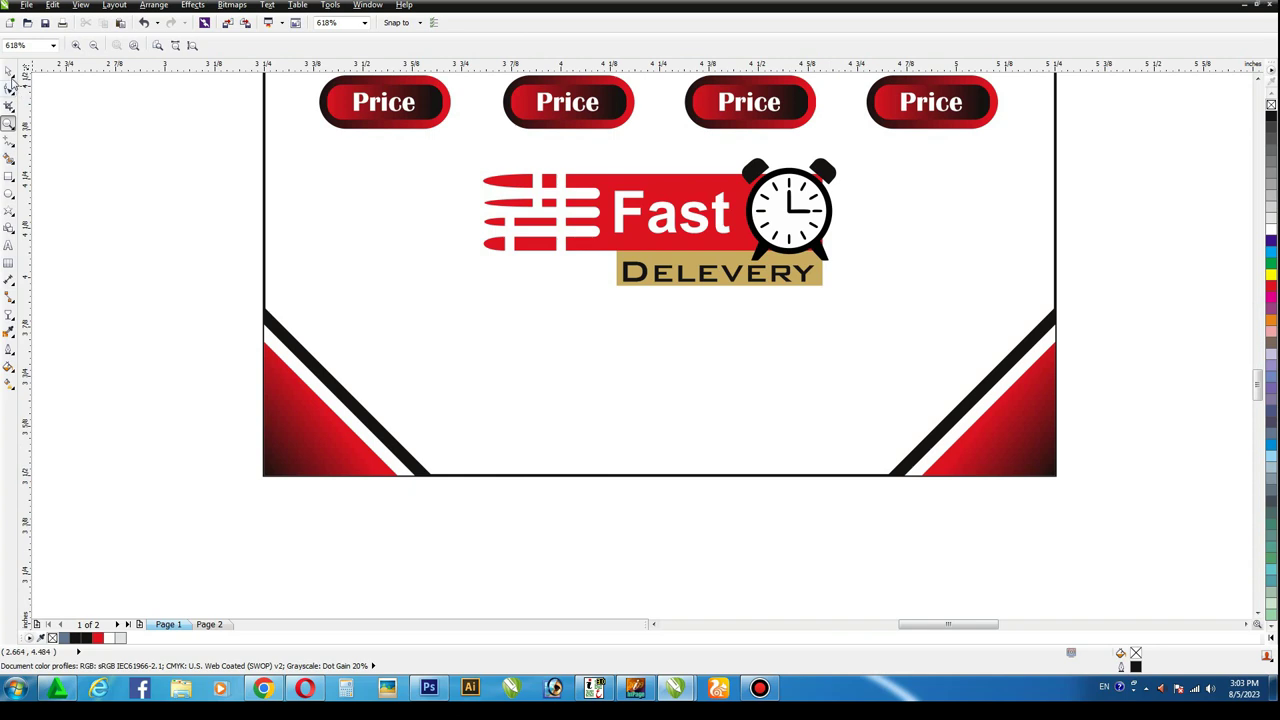
left_click(10, 250)
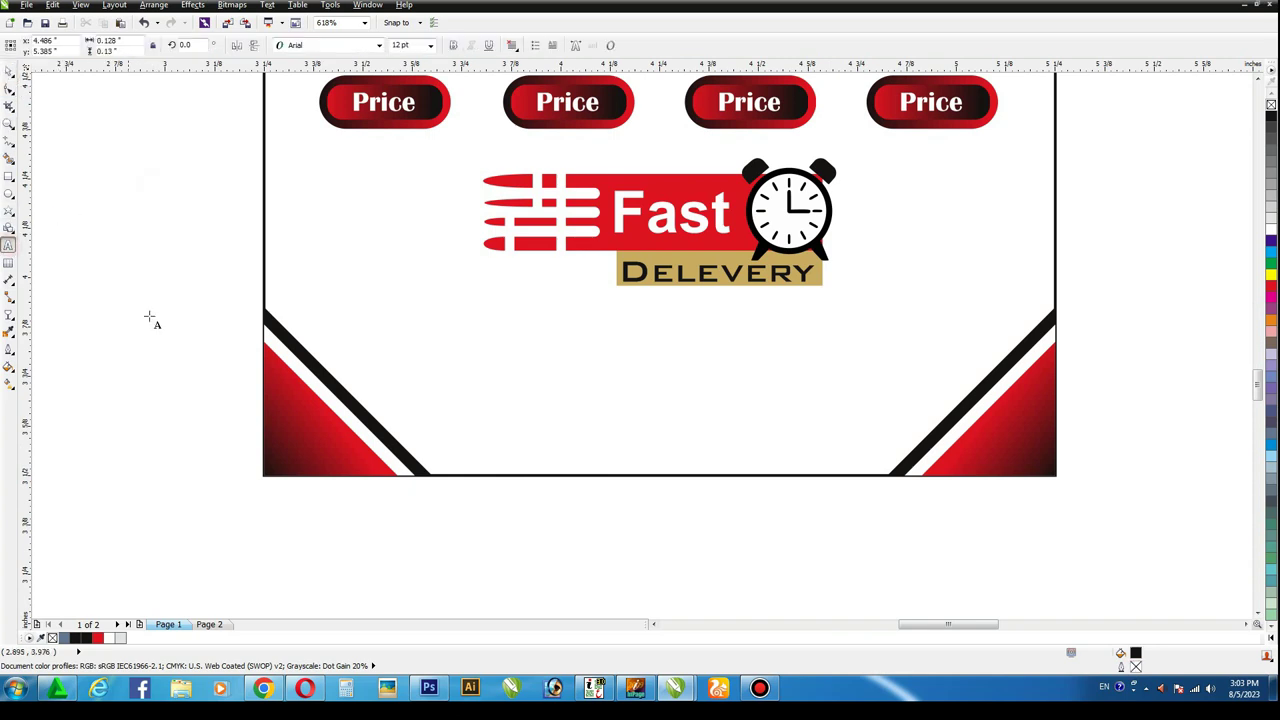
left_click(500, 392)
key("ctrl+KP_2")
key("ctrl+KP_2")
key("ctrl+KP_2")
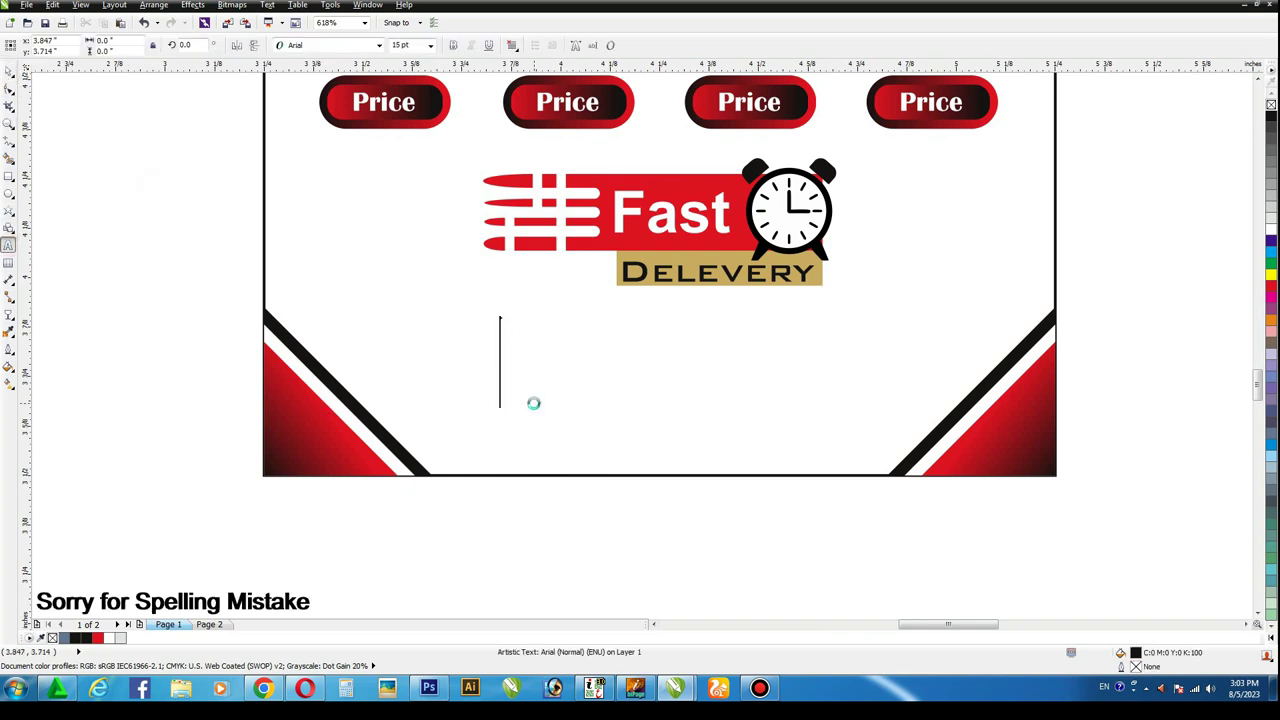
type("+9")
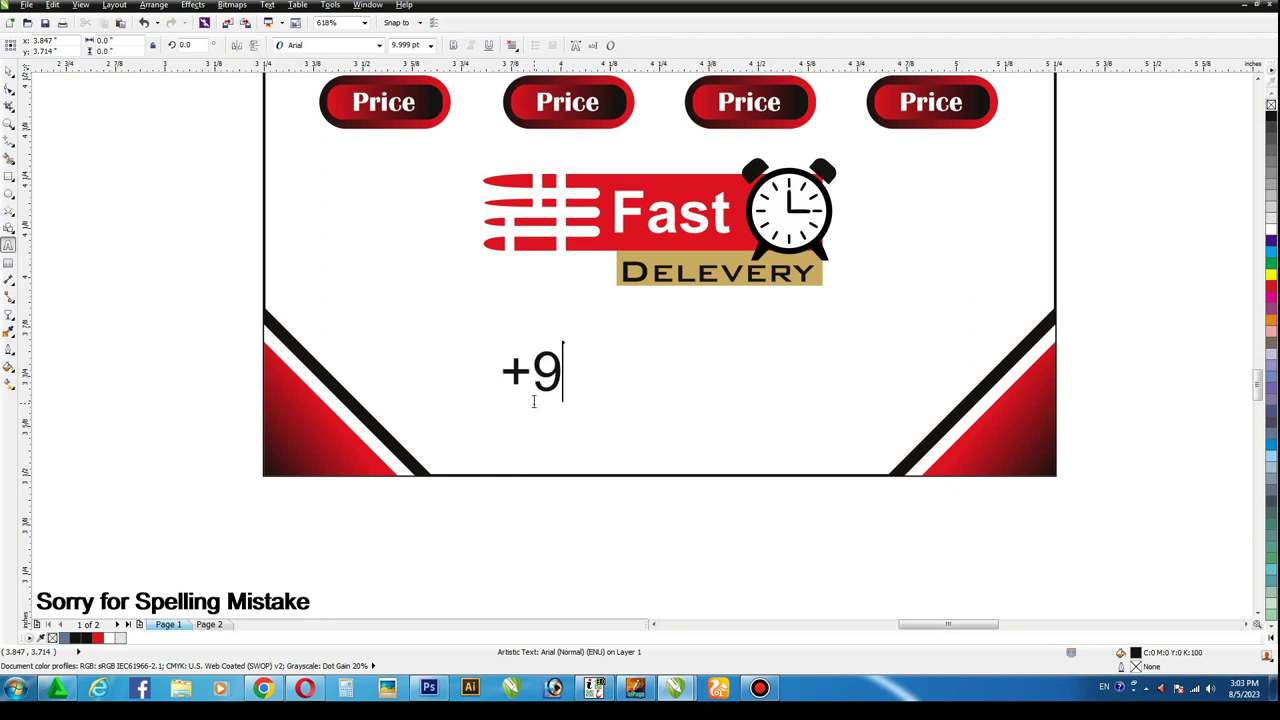
type("2 x")
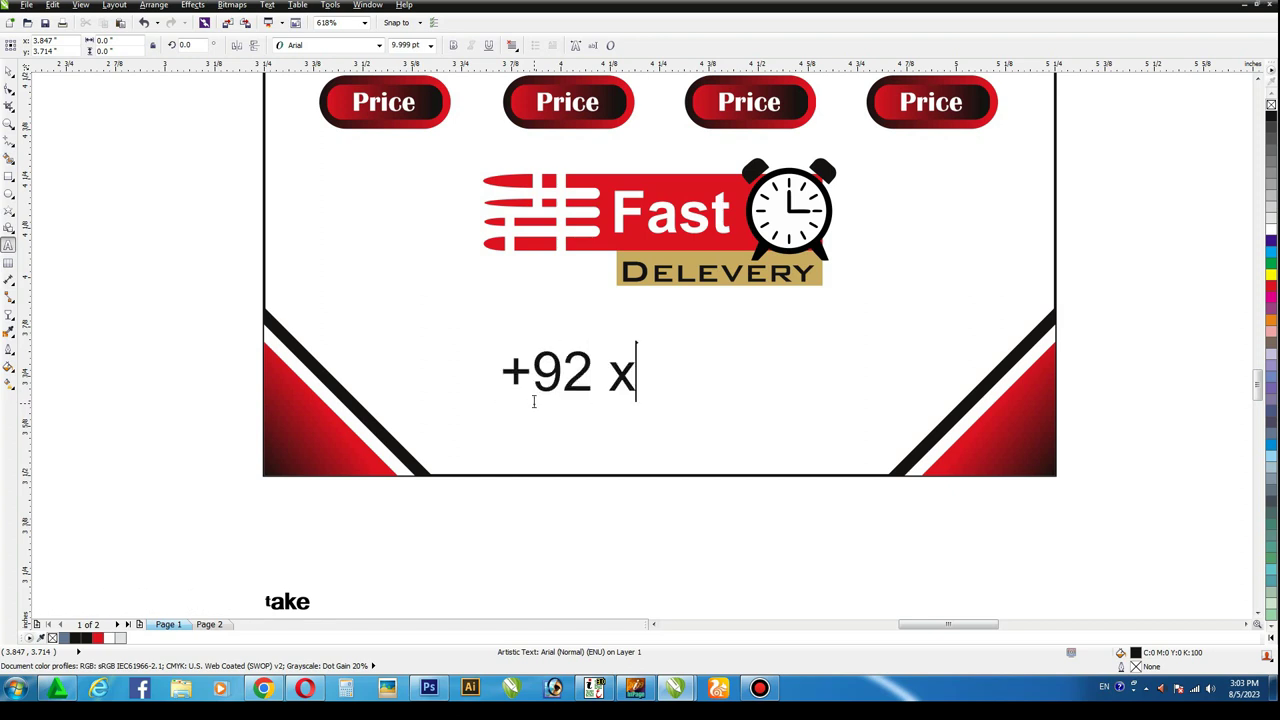
key("BackSpace")
type("XXX XXXX")
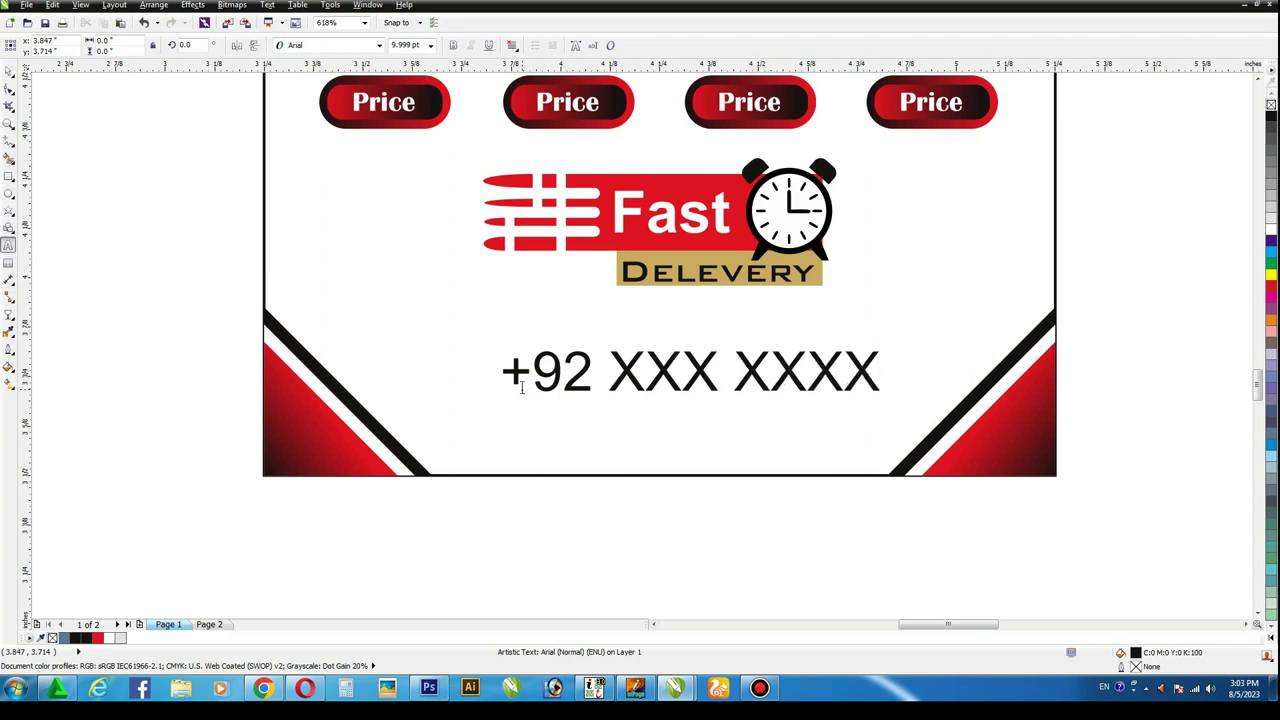
key("BackSpace")
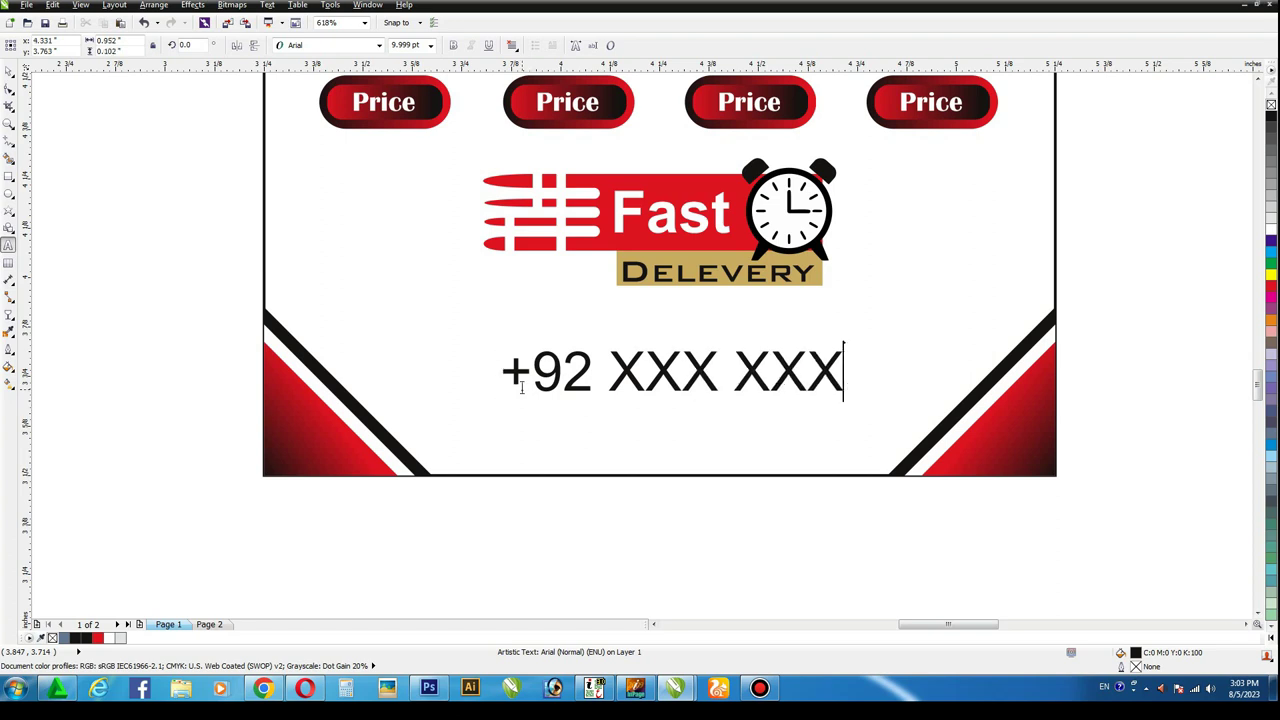
Step: Set the phone text to Calibri, bold, 7 pt
left_click(351, 45)
type("Calibri")
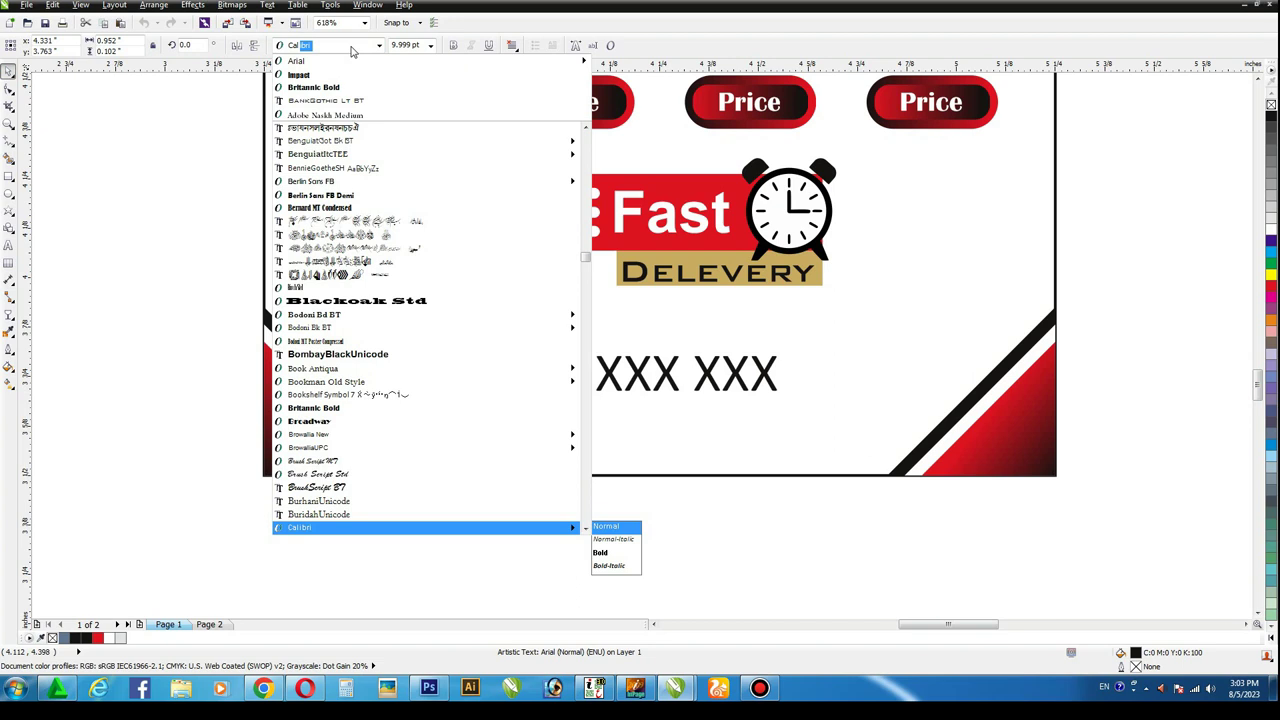
key("Return")
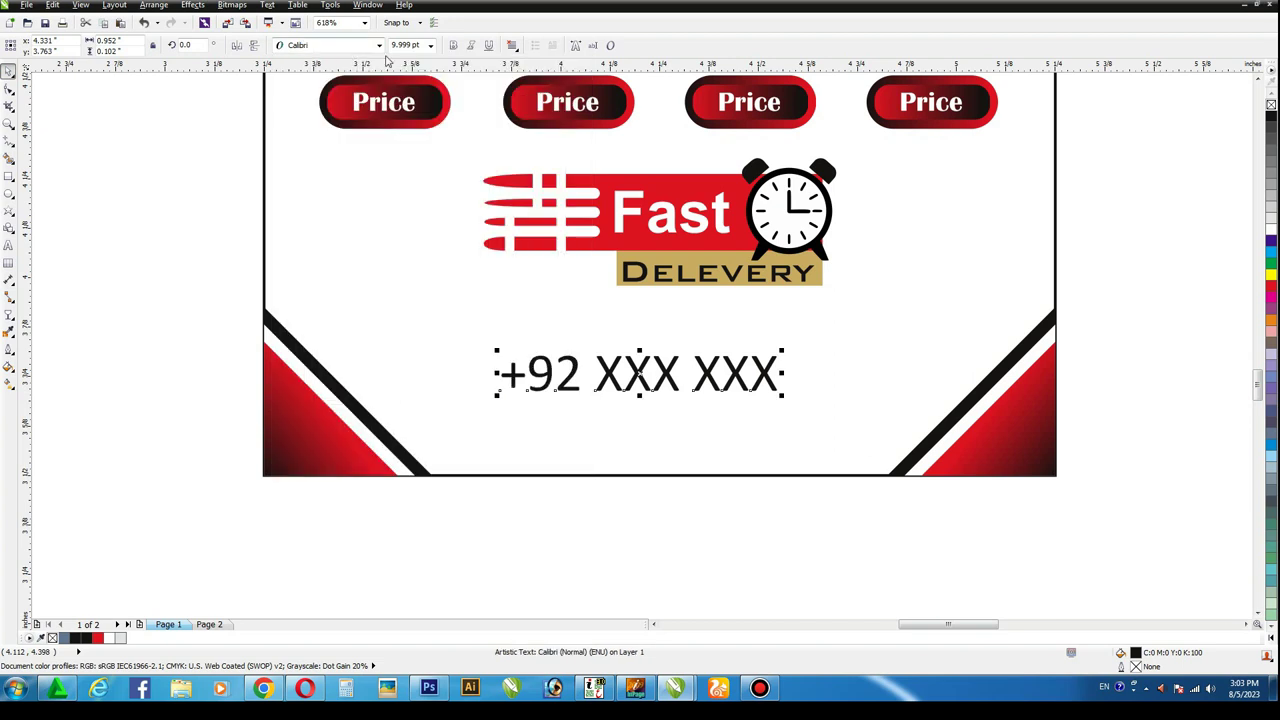
left_click(453, 45)
left_click(432, 47)
left_click(414, 83)
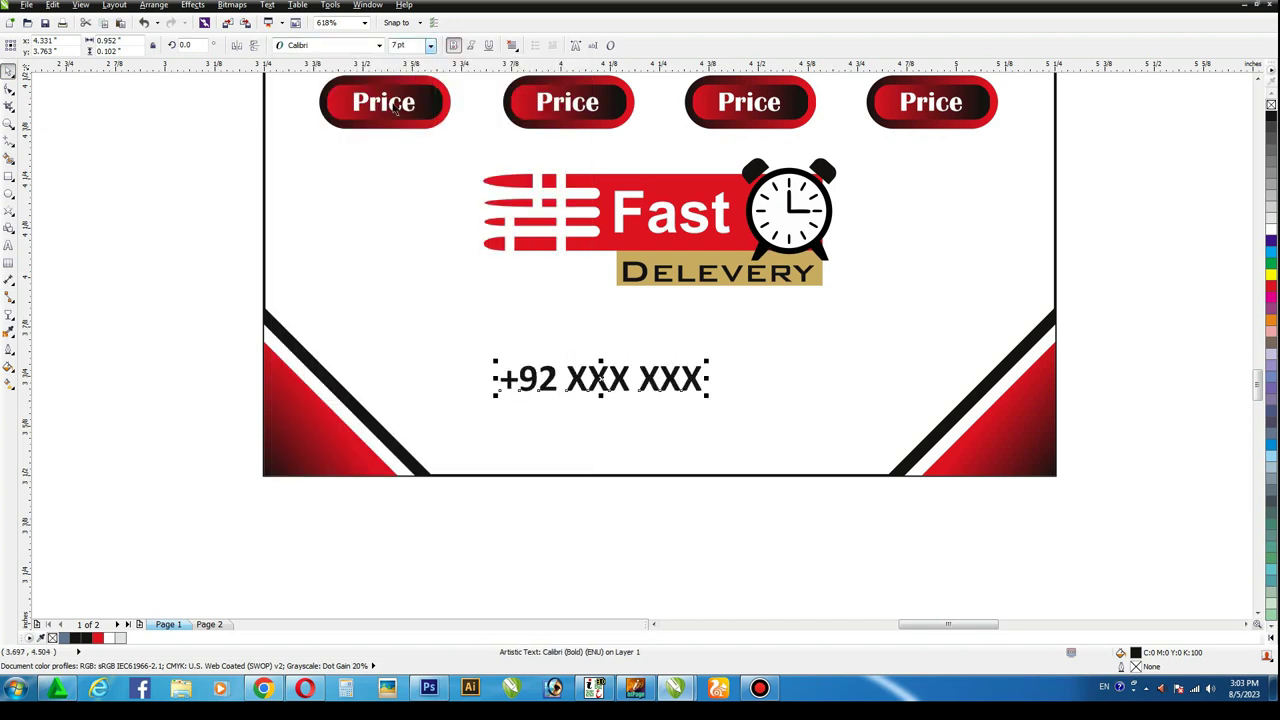
Step: Centre the phone text horizontally on the card and shift it slightly up
left_click(589, 328, "shift")
key("c")
key("Escape")
left_click_drag(636, 385, 636, 375)
Step: Draw a horizontal line about 0.79 inch long under the phone text and set its outline width to 1.0 pt
key("F5")
left_click_drag(508, 400, 822, 414)
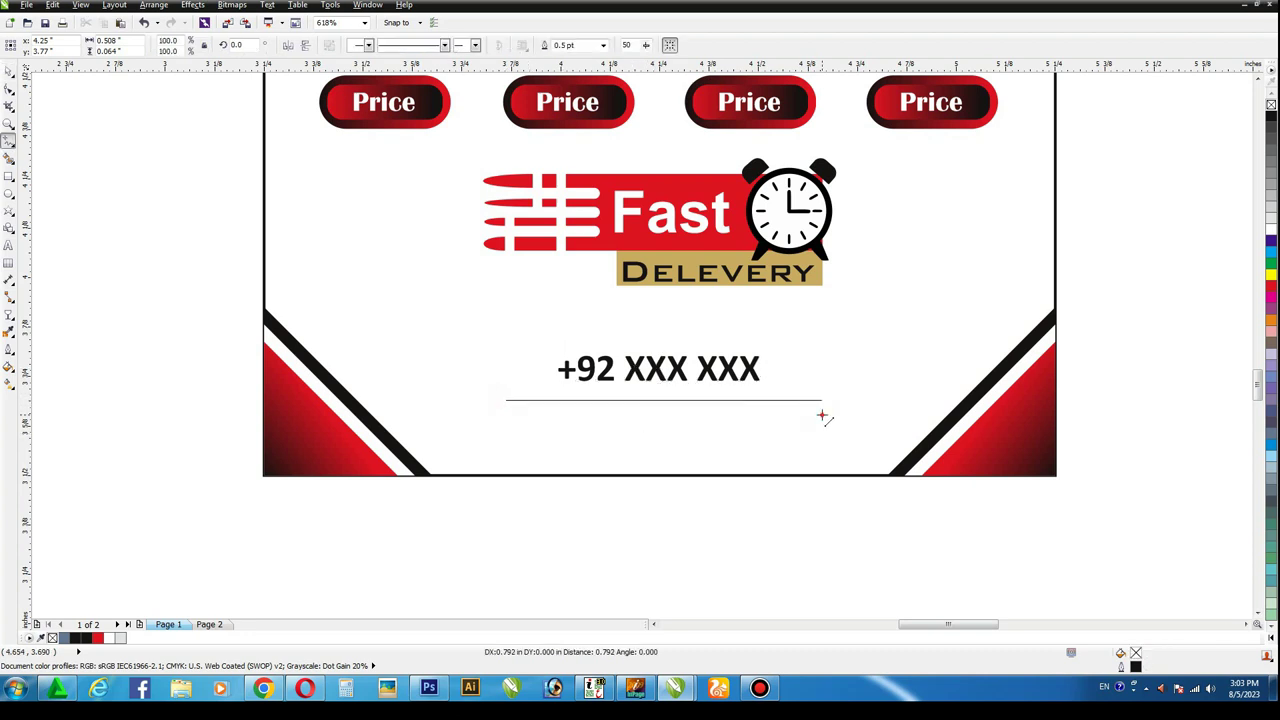
key("F12")
key("Return")
left_click(9, 71)
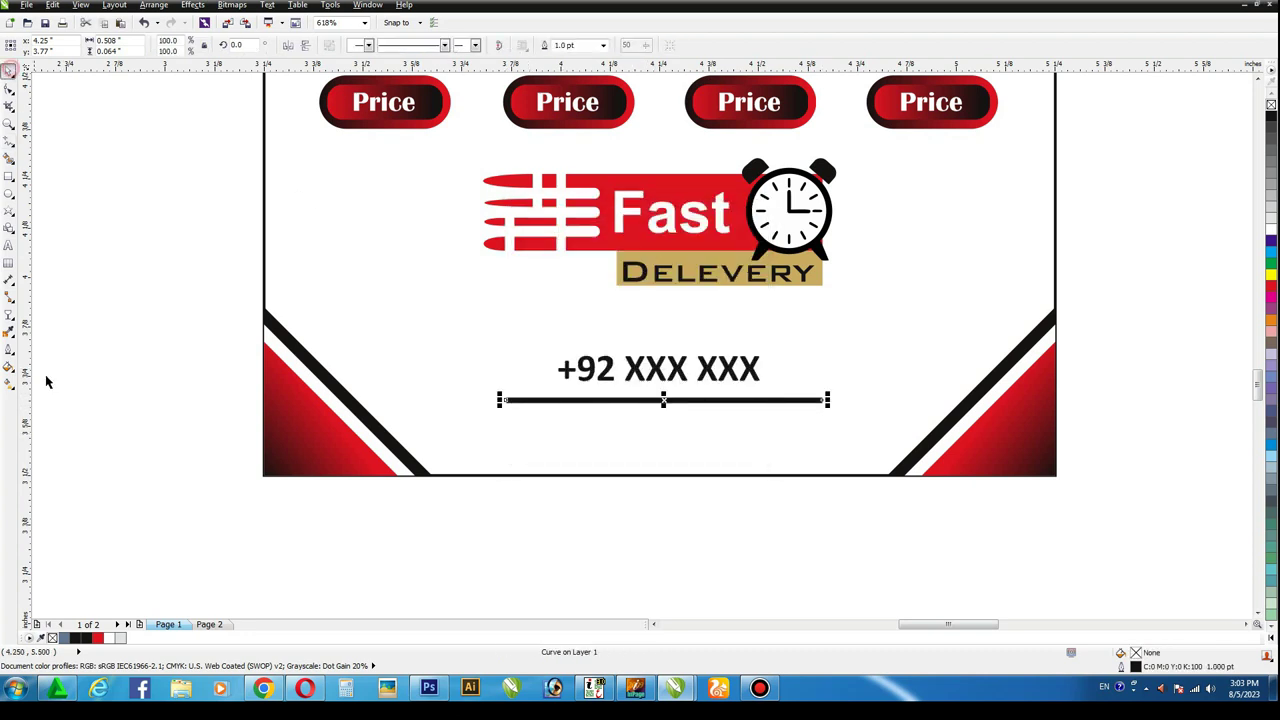
Step: Copy the phone text straight down to just below the line
left_click(54, 376)
left_click_drag(640, 371, 641, 435)
right_click(641, 435)
Step: Replace the text of the copy below the line with "Your Address"
key("F8")
key("BackSpace")
key("BackSpace")
key("BackSpace")
key("BackSpace")
key("BackSpace")
key("BackSpace")
key("BackSpace")
key("BackSpace")
key("BackSpace")
key("BackSpace")
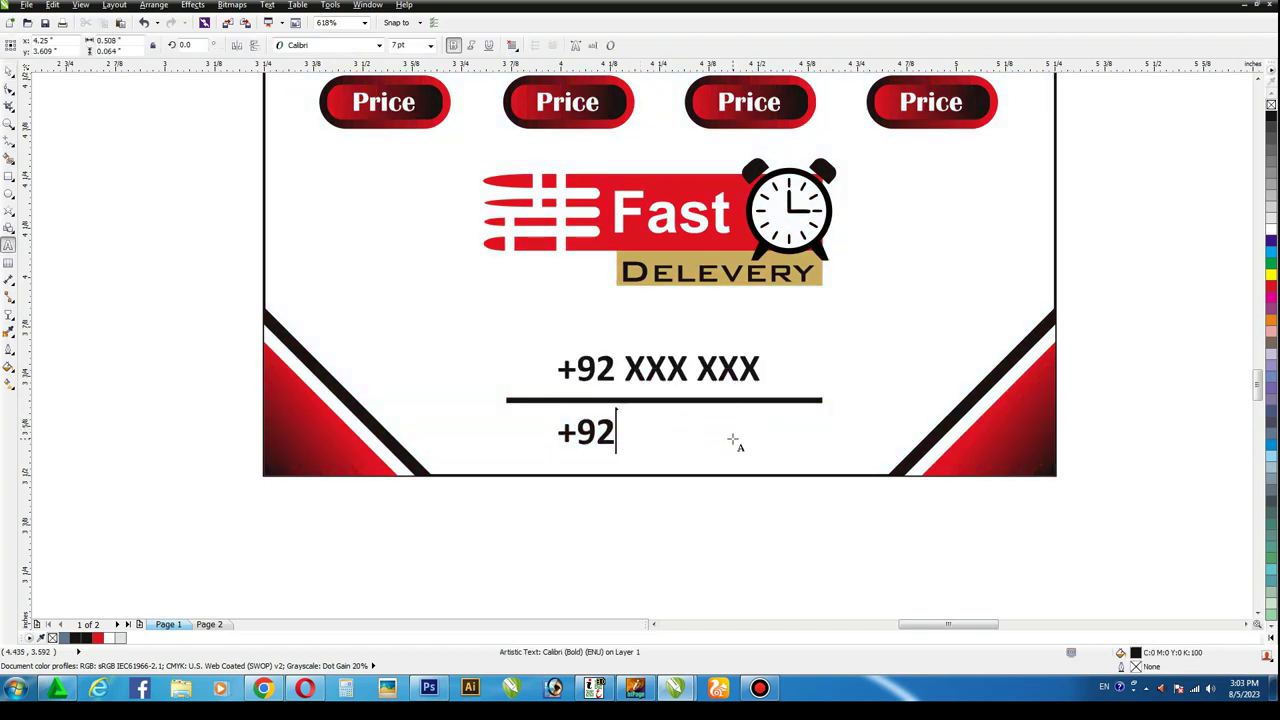
key("Left")
key("BackSpace")
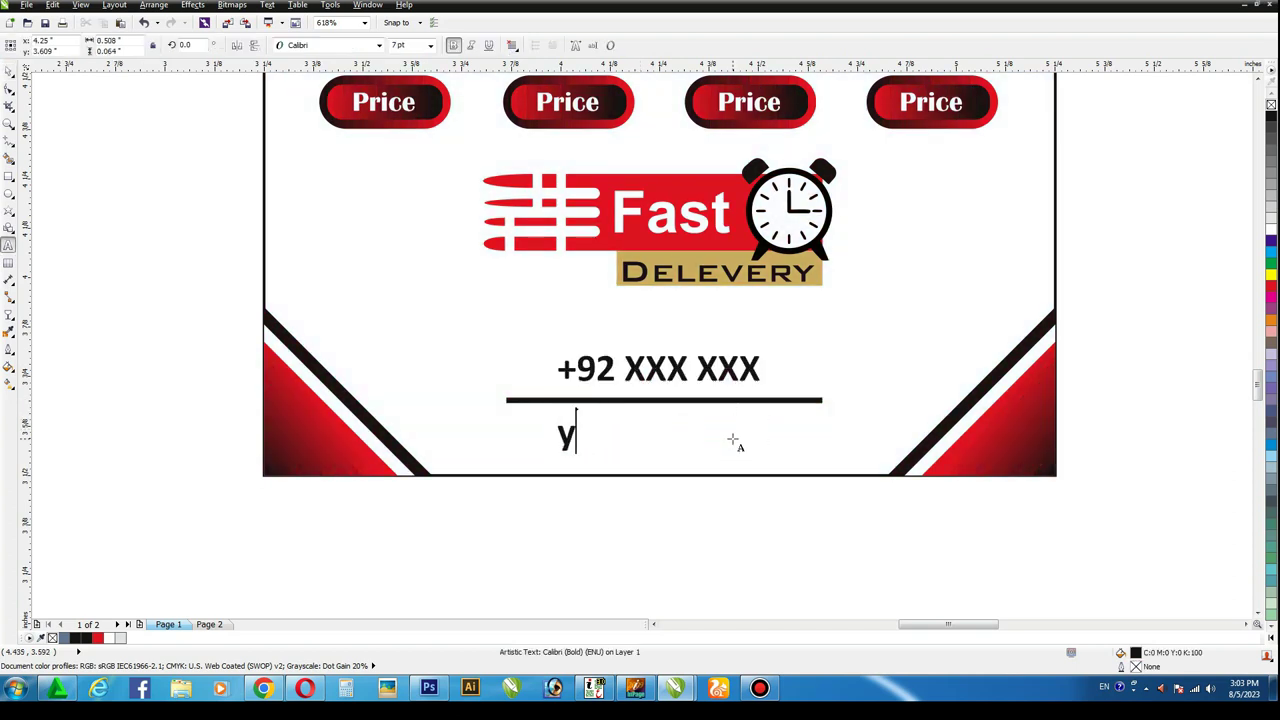
key("BackSpace")
type("Y")
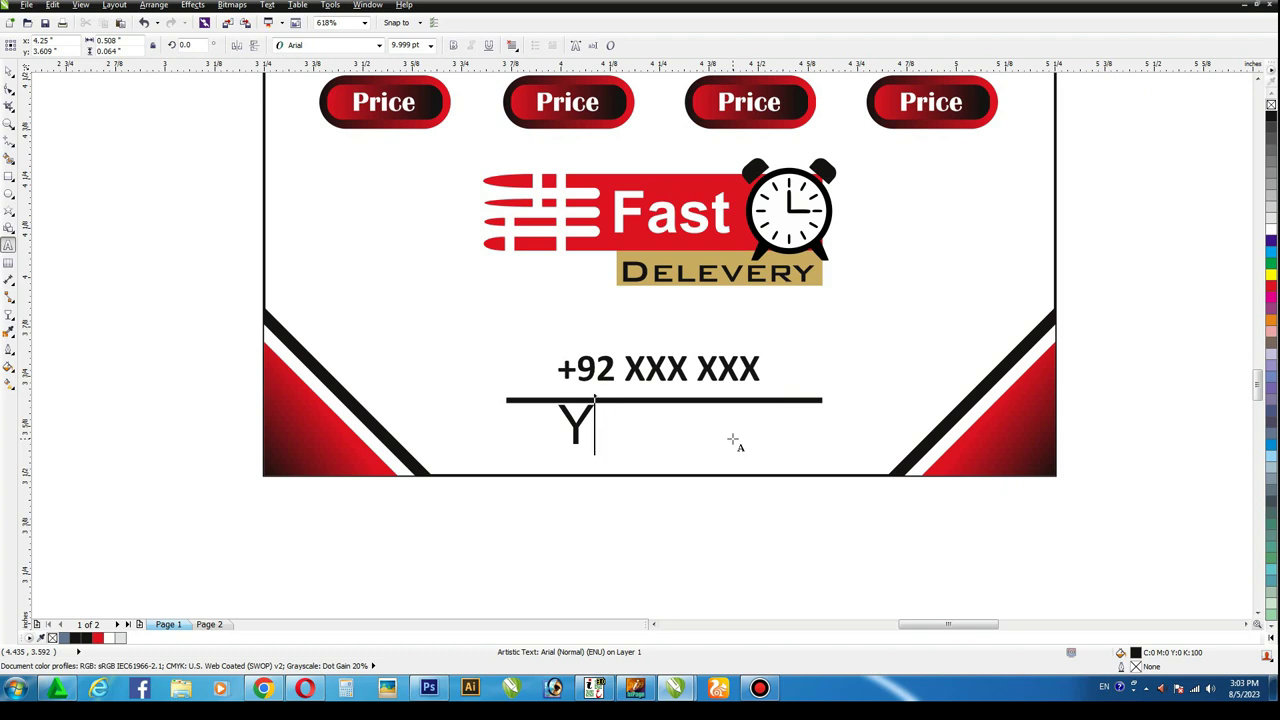
type("our Addre")
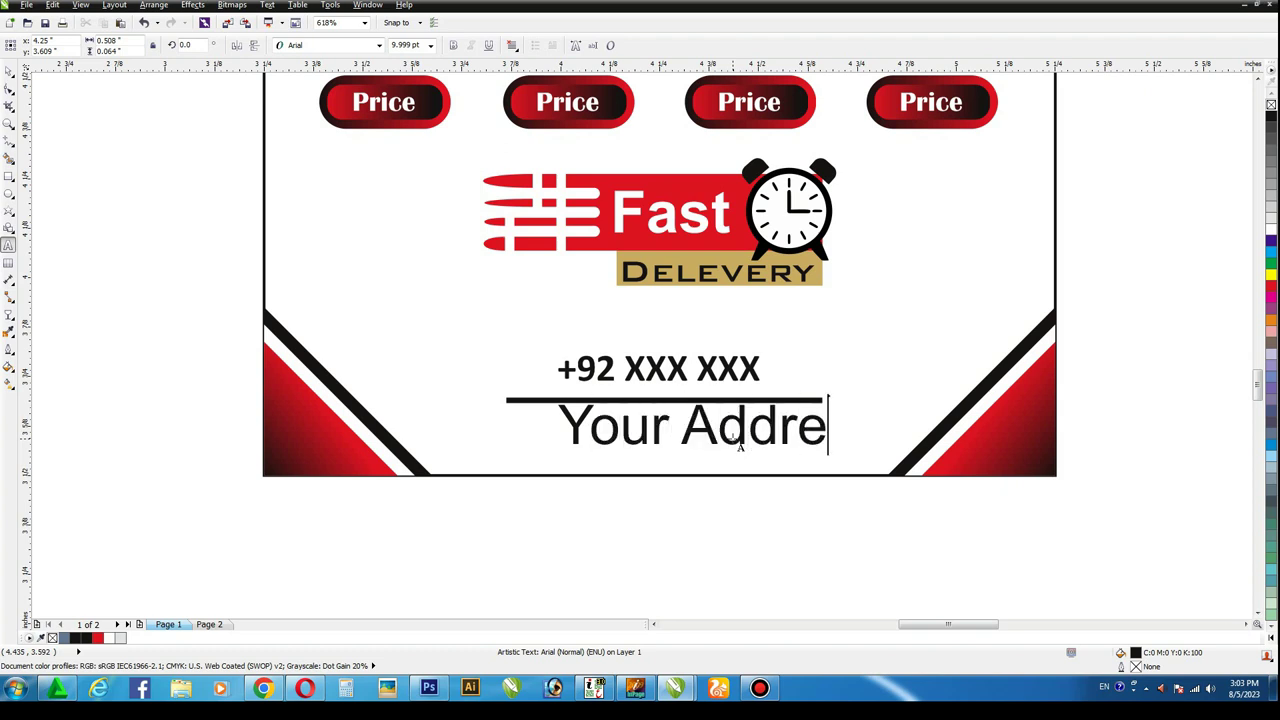
type("ss")
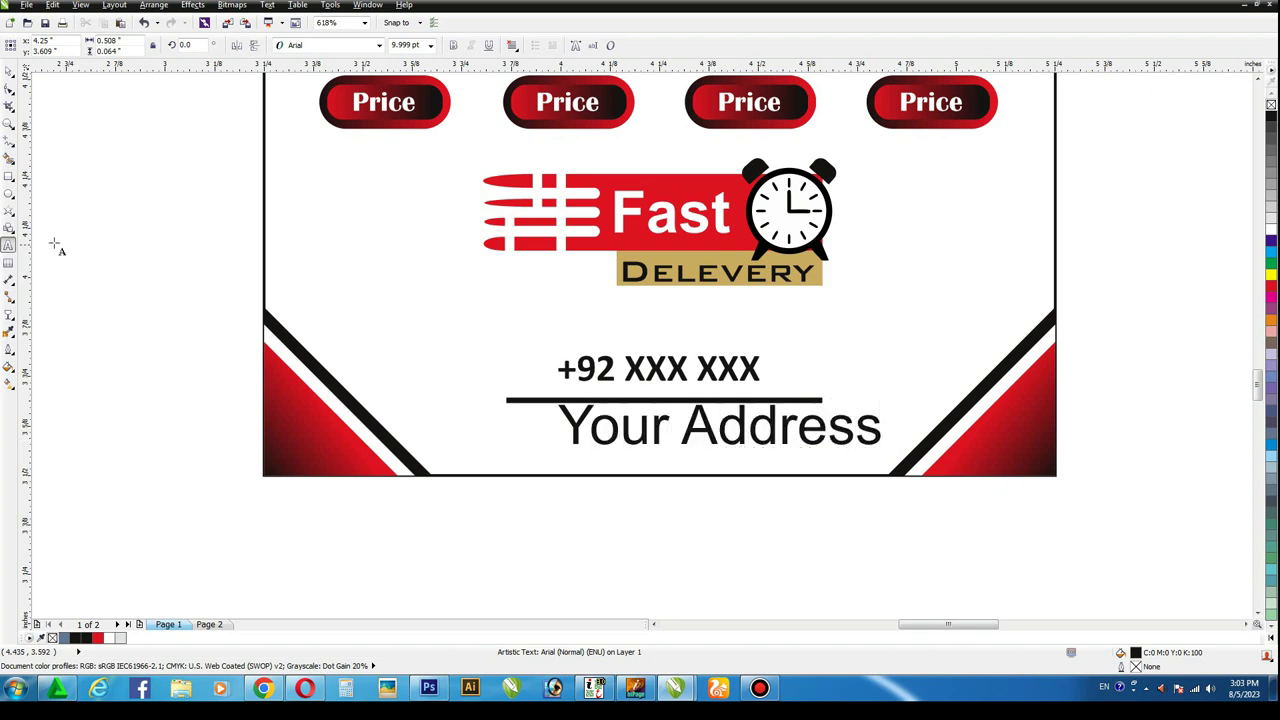
Step: Set the "Your Address" text to Calibri, bold, 7 pt
left_click(8, 71)
left_click(379, 45)
left_click(345, 75)
left_click(431, 46)
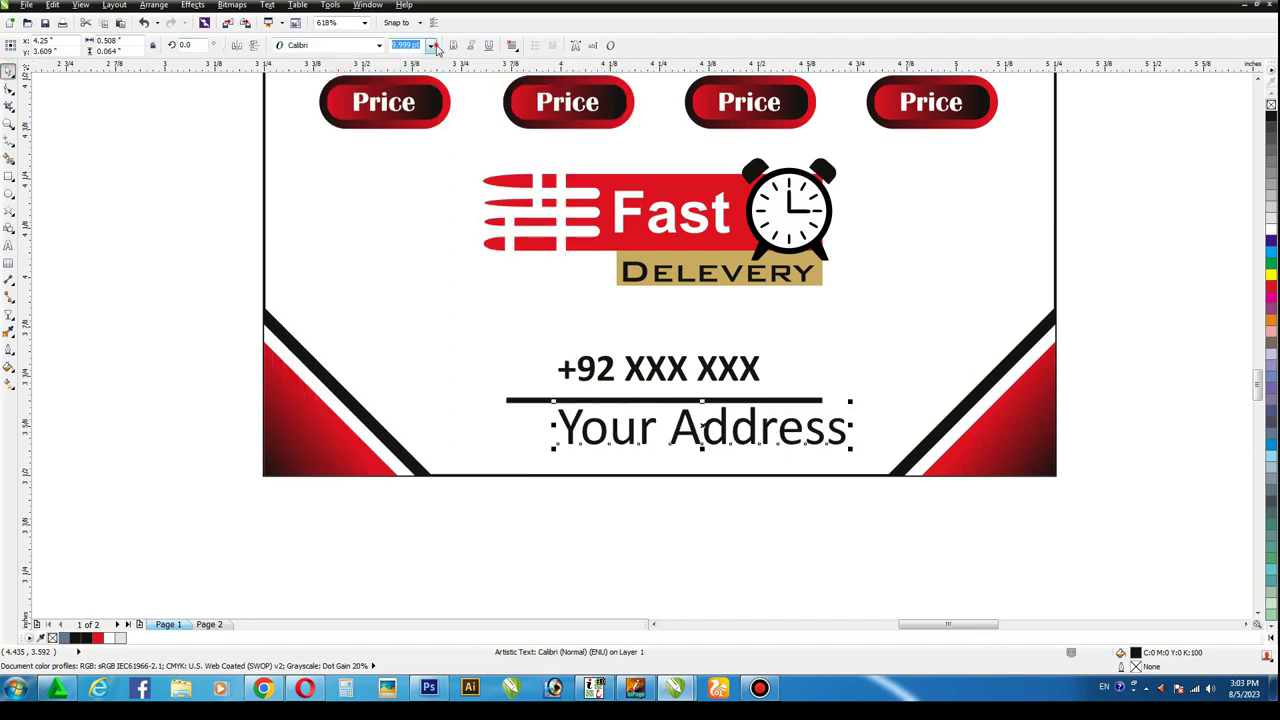
type("7")
key("Return")
left_click(453, 45)
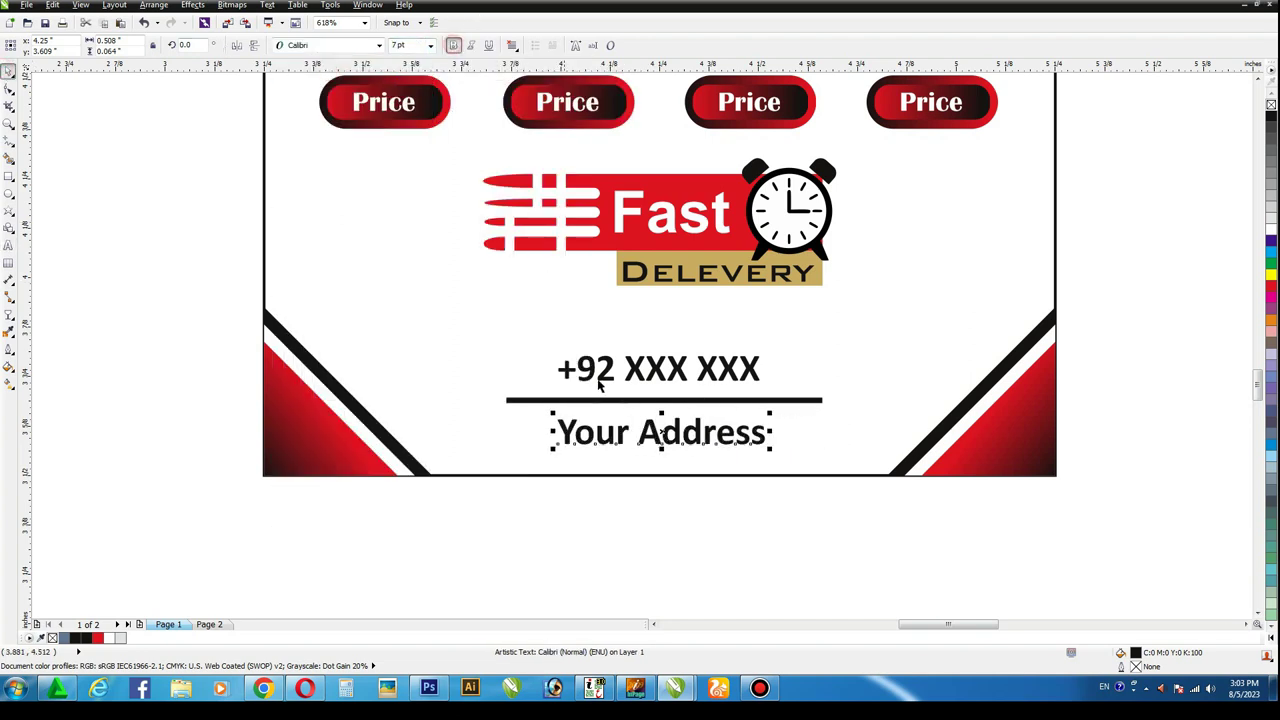
Step: Align the address text centrally under the phone text, and centre both texts and the line on the card
left_click(658, 370)
left_click(606, 408)
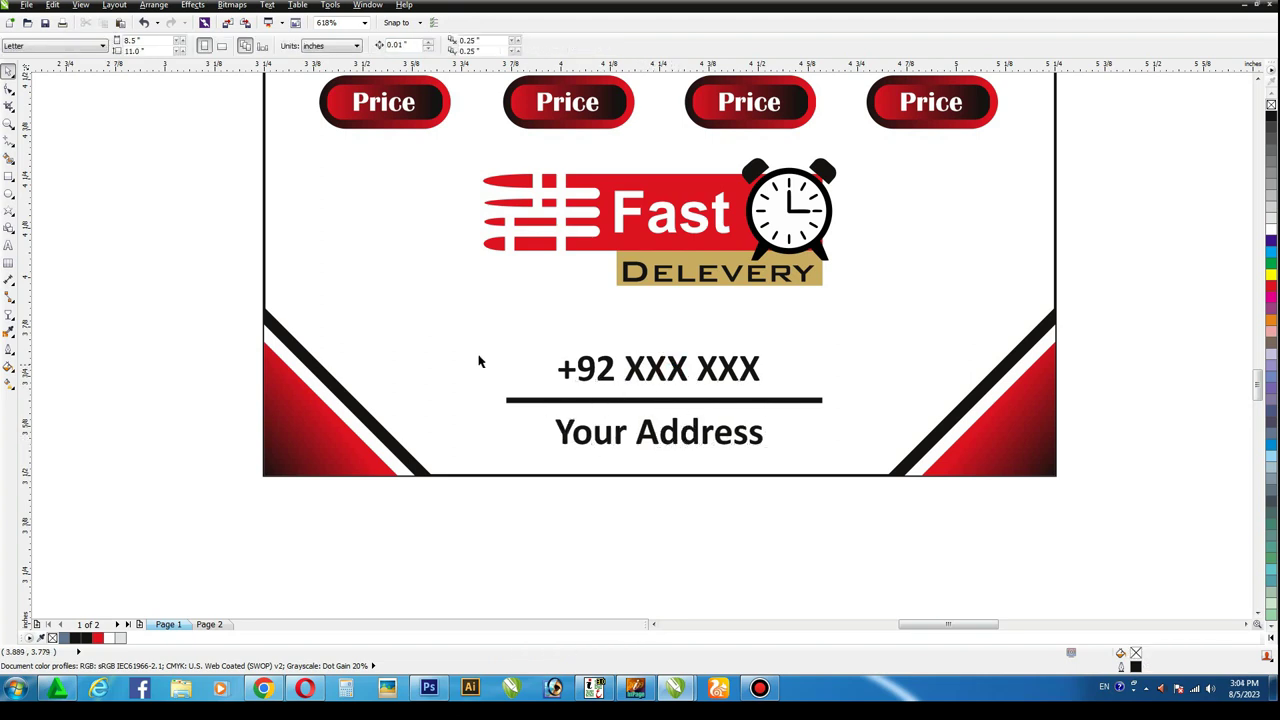
left_click_drag(468, 350, 848, 465)
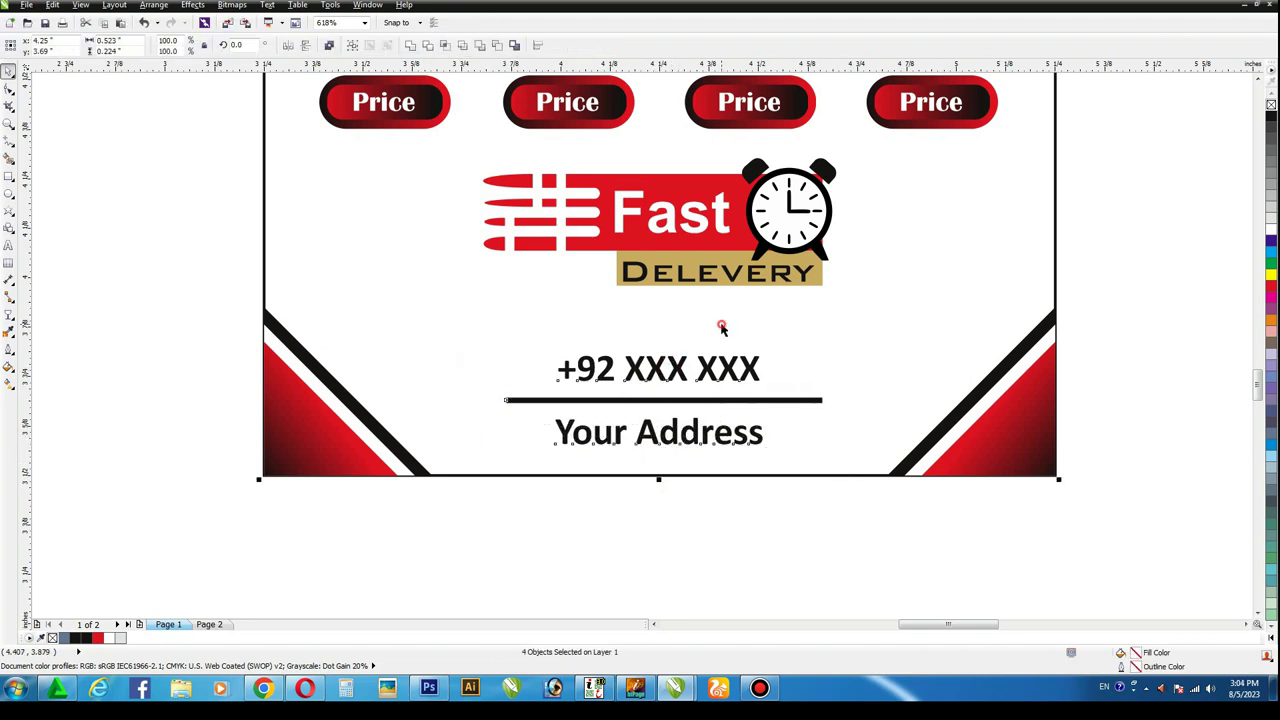
left_click(842, 442)
key("F4")
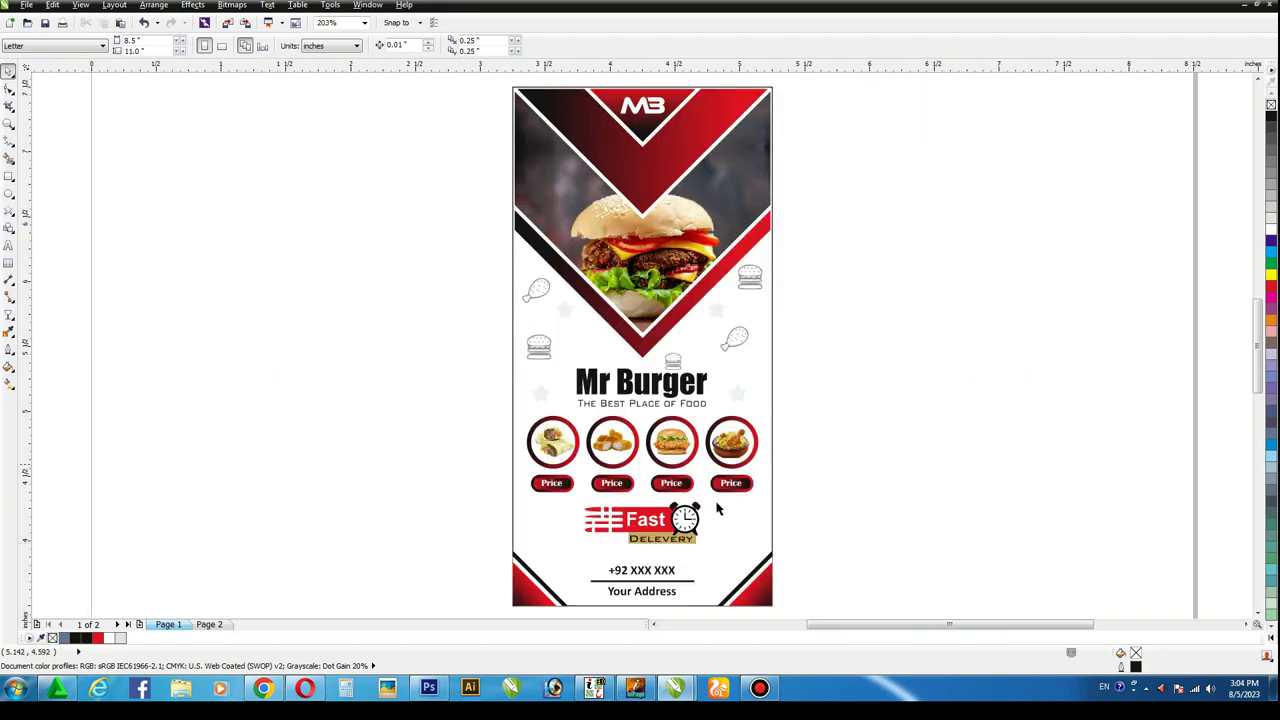
left_click(654, 571)
left_click(656, 592)
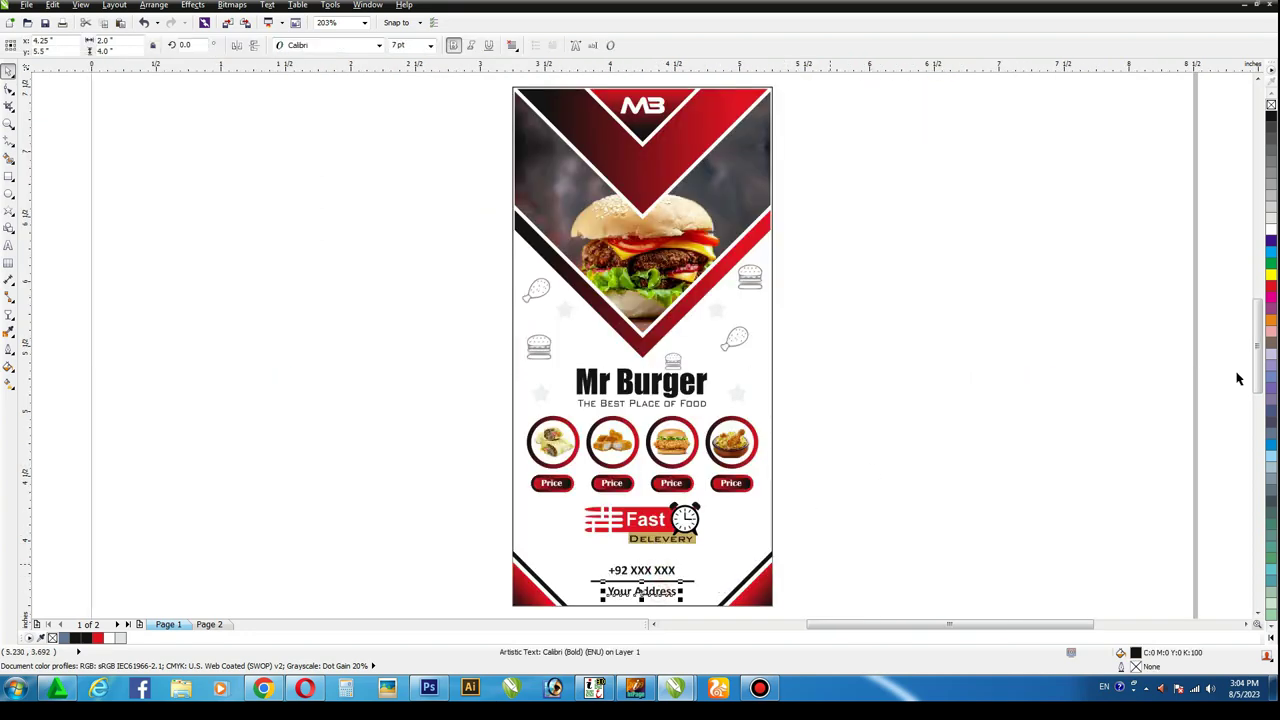
left_click(1146, 334)
key("z")
left_click_drag(491, 340, 821, 440)
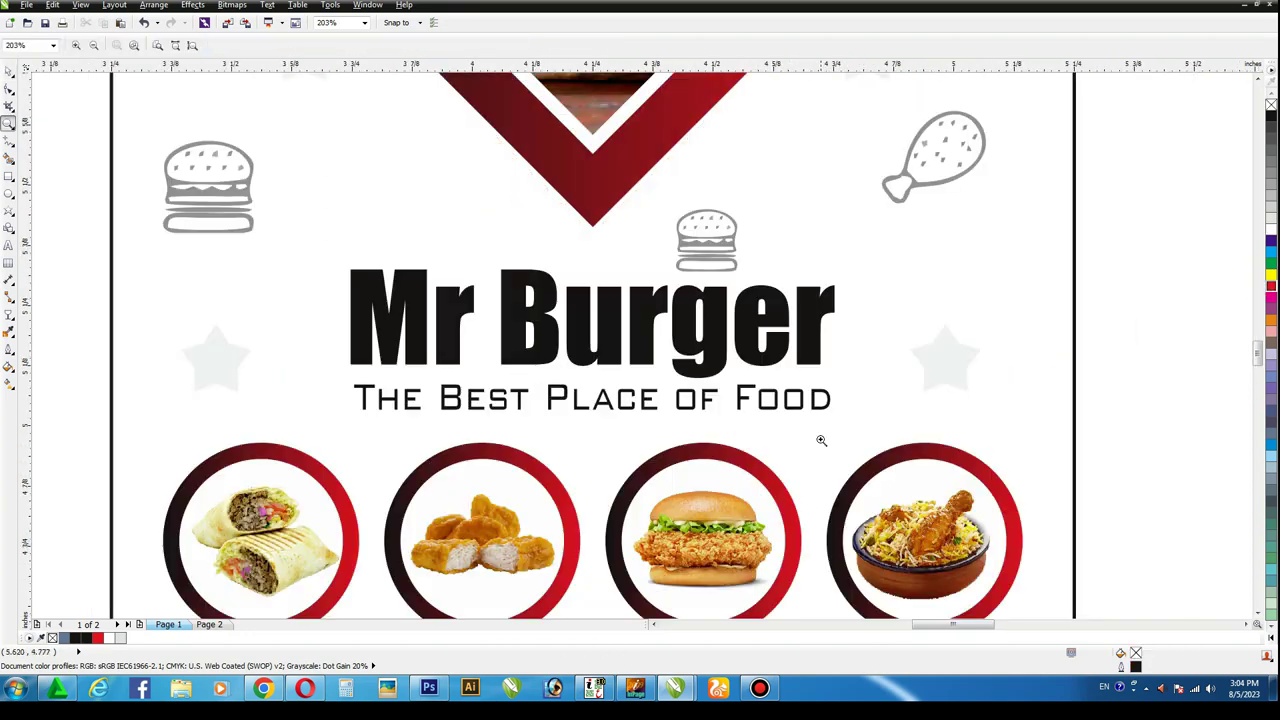
Step: Give the "Mr Burger" title a 2.0 pt white outline with rounded corners and a red fill
left_click(9, 71)
left_click(553, 282)
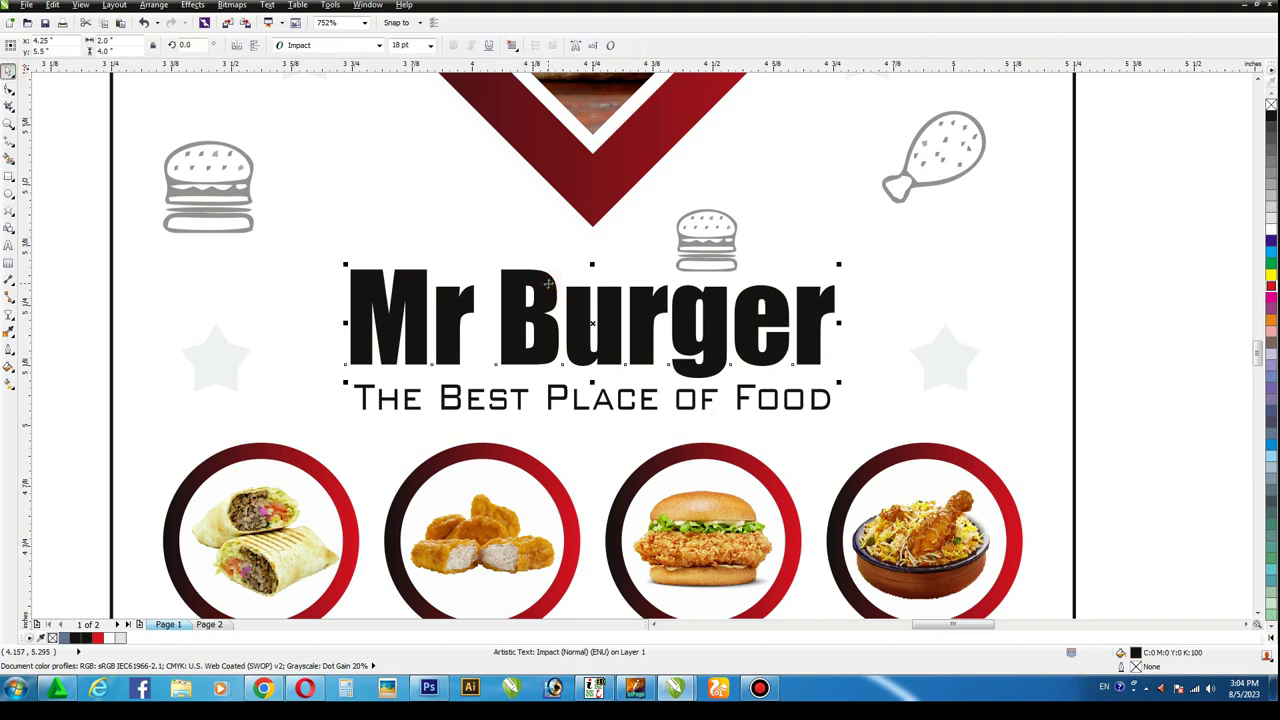
key("F12")
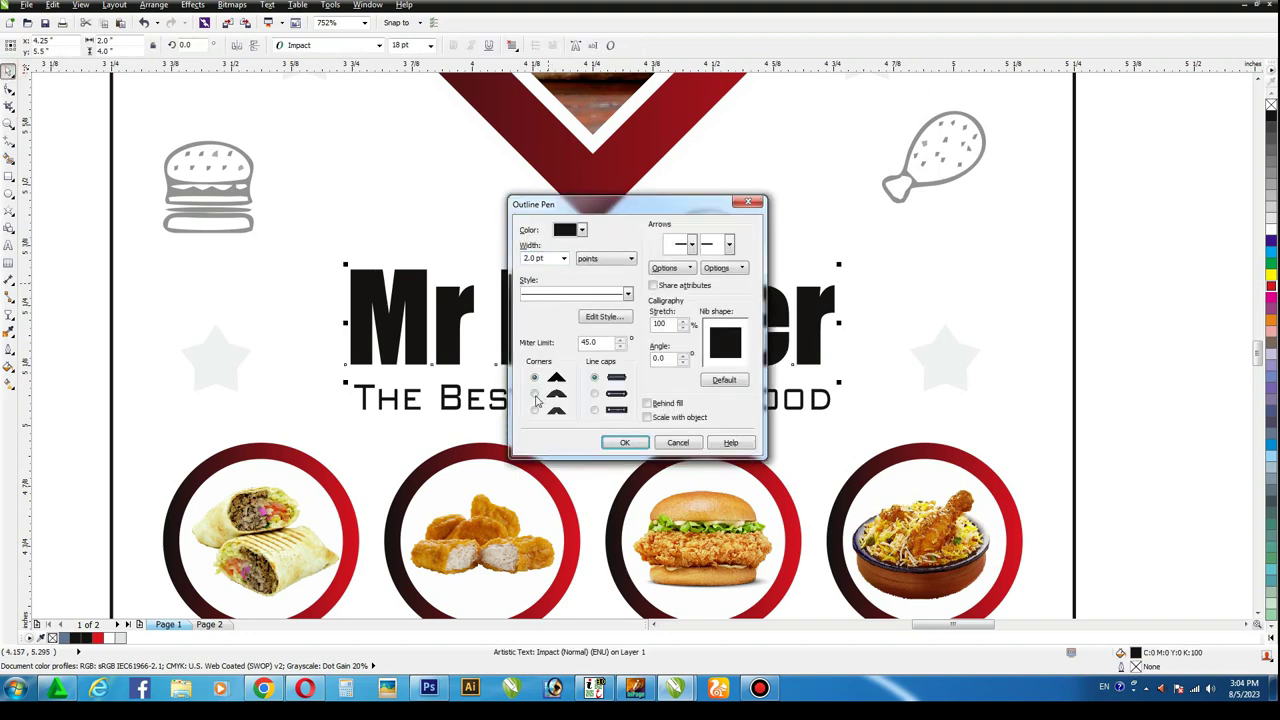
left_click(535, 395)
left_click(624, 442)
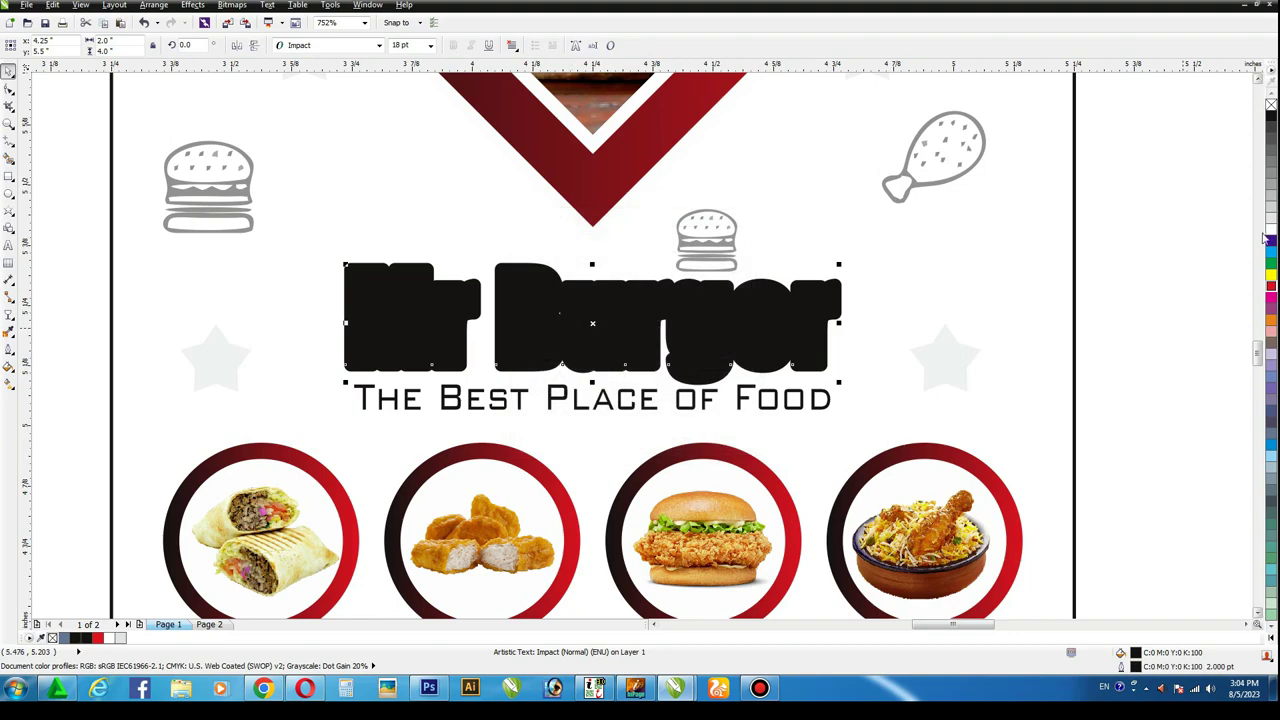
left_click(1271, 287)
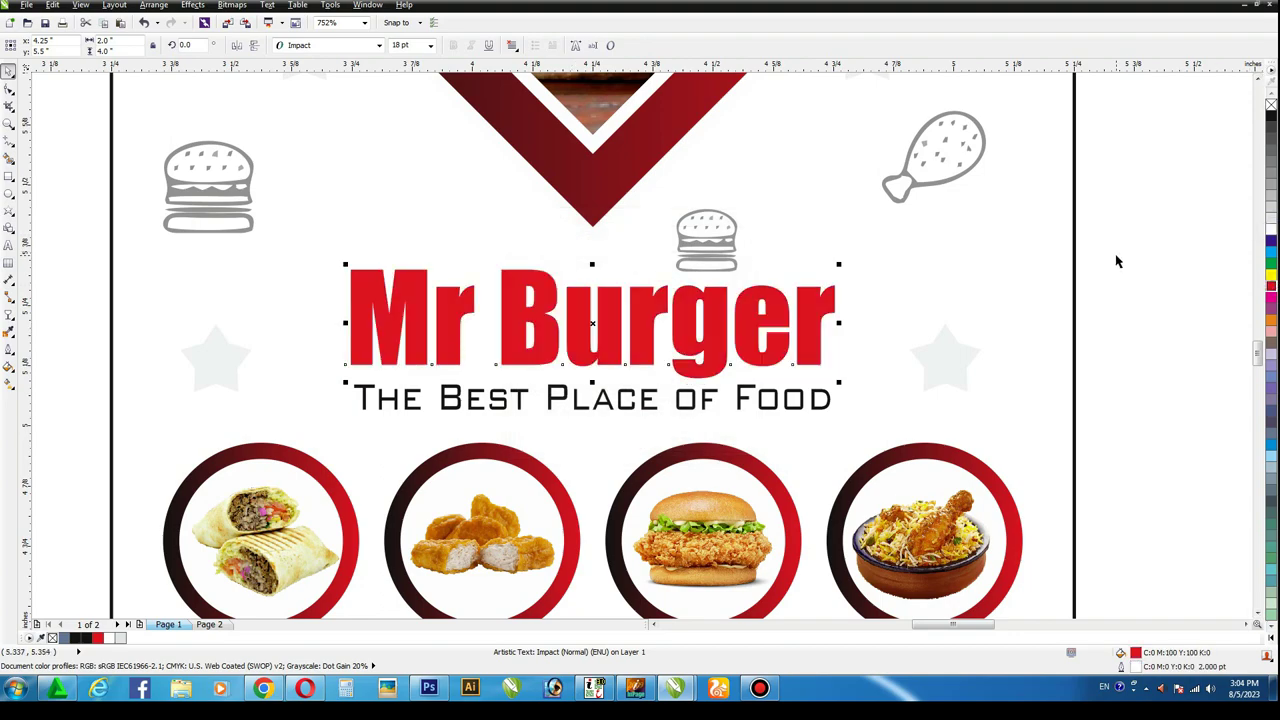
Step: Paste a copy of the title 0.02 in lower, with black fill and outline, and place it behind the red title as a shadow
left_click(52, 5)
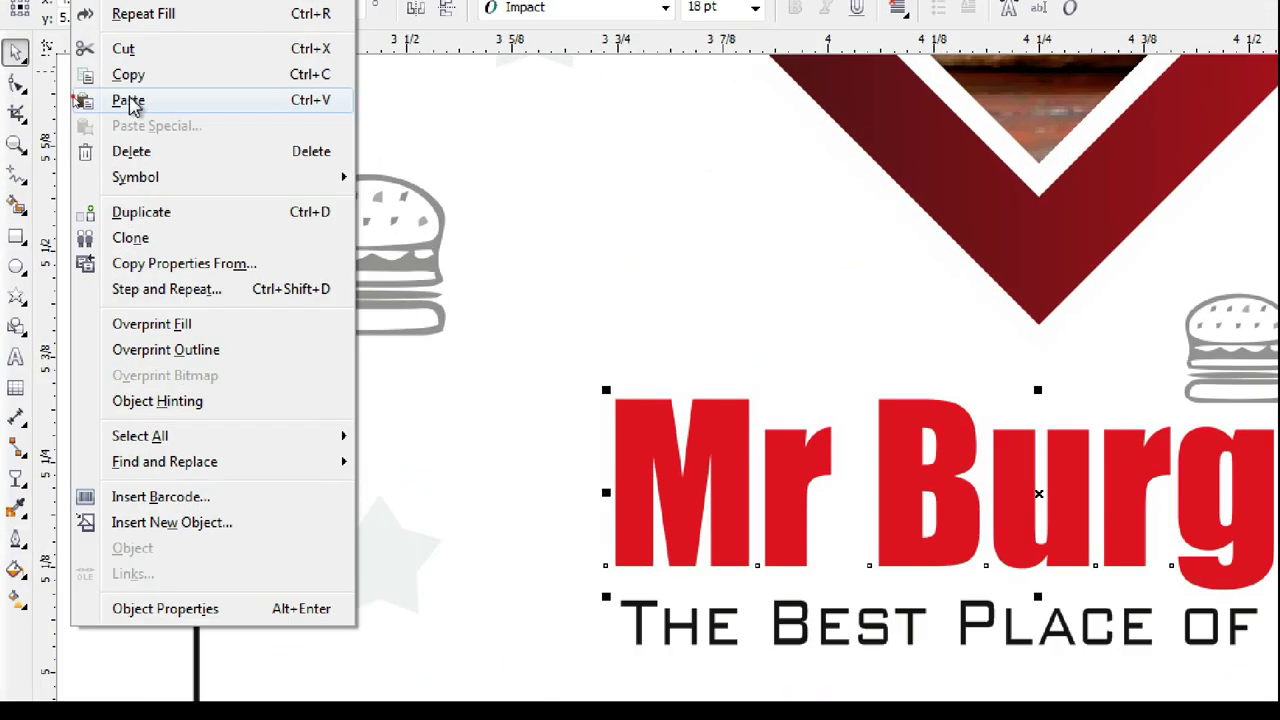
left_click(72, 98)
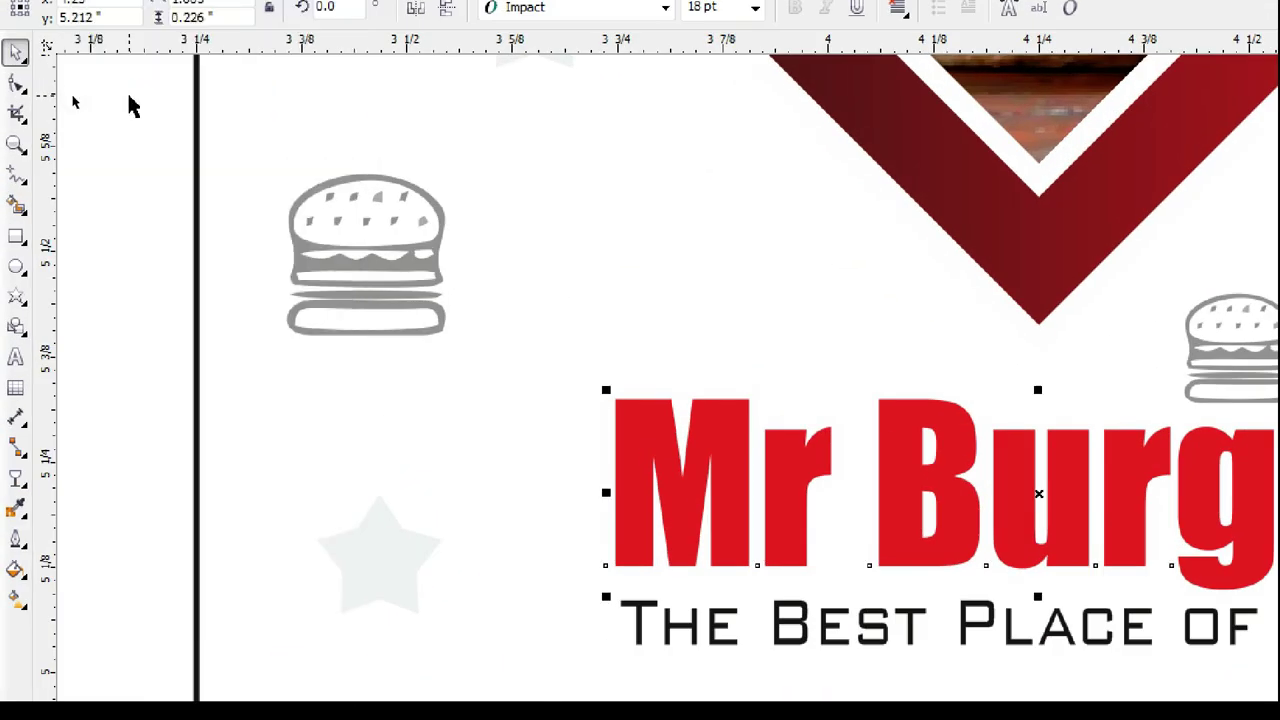
key("Down")
key("Down")
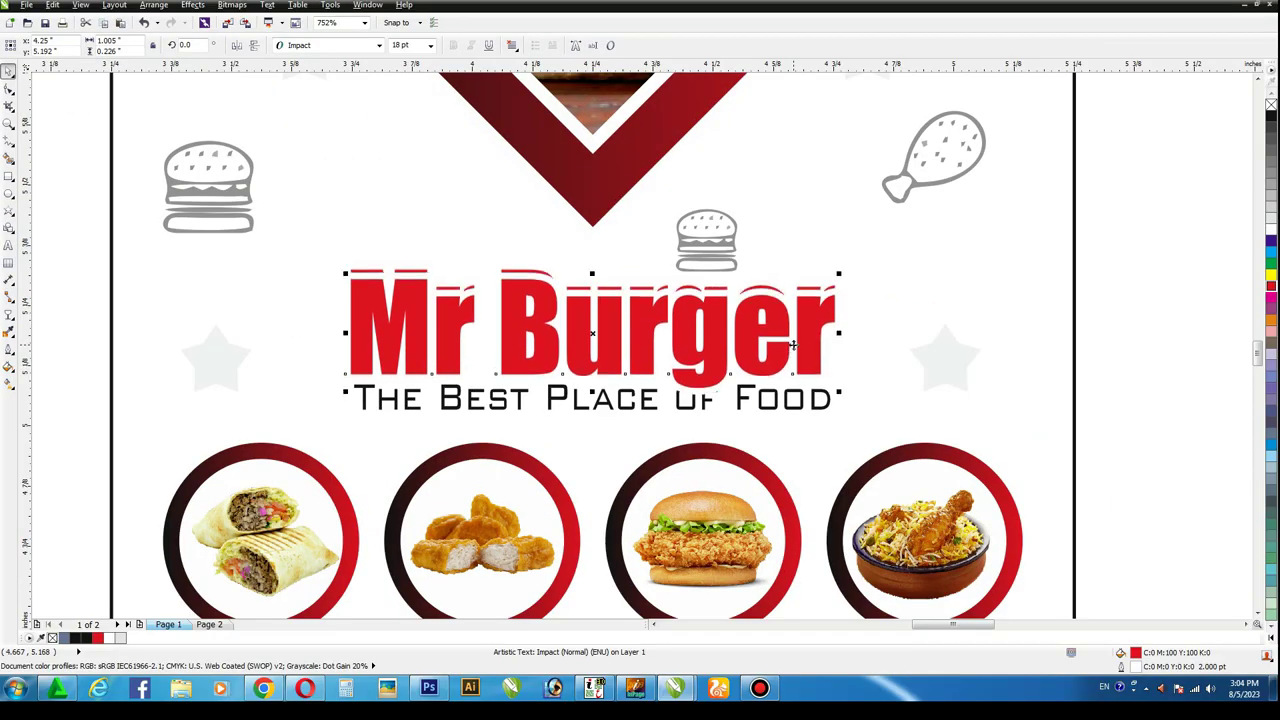
left_click(1272, 116)
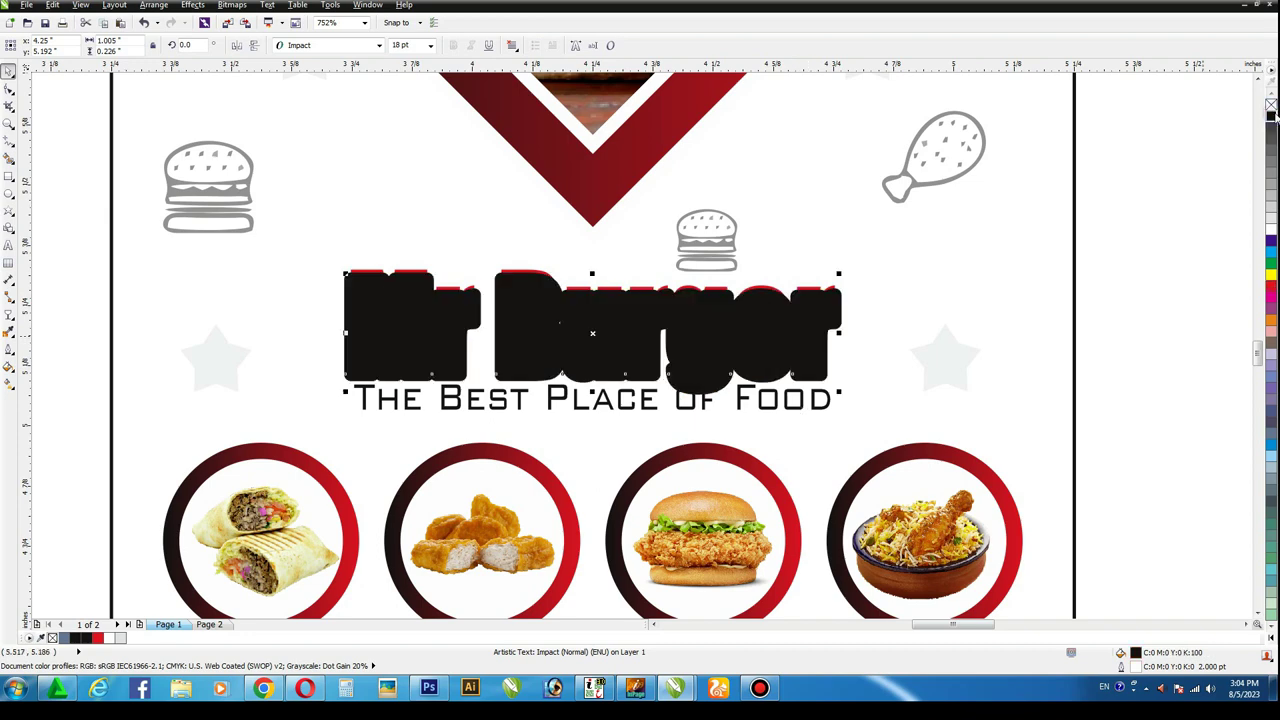
key("ctrl+Page_Down")
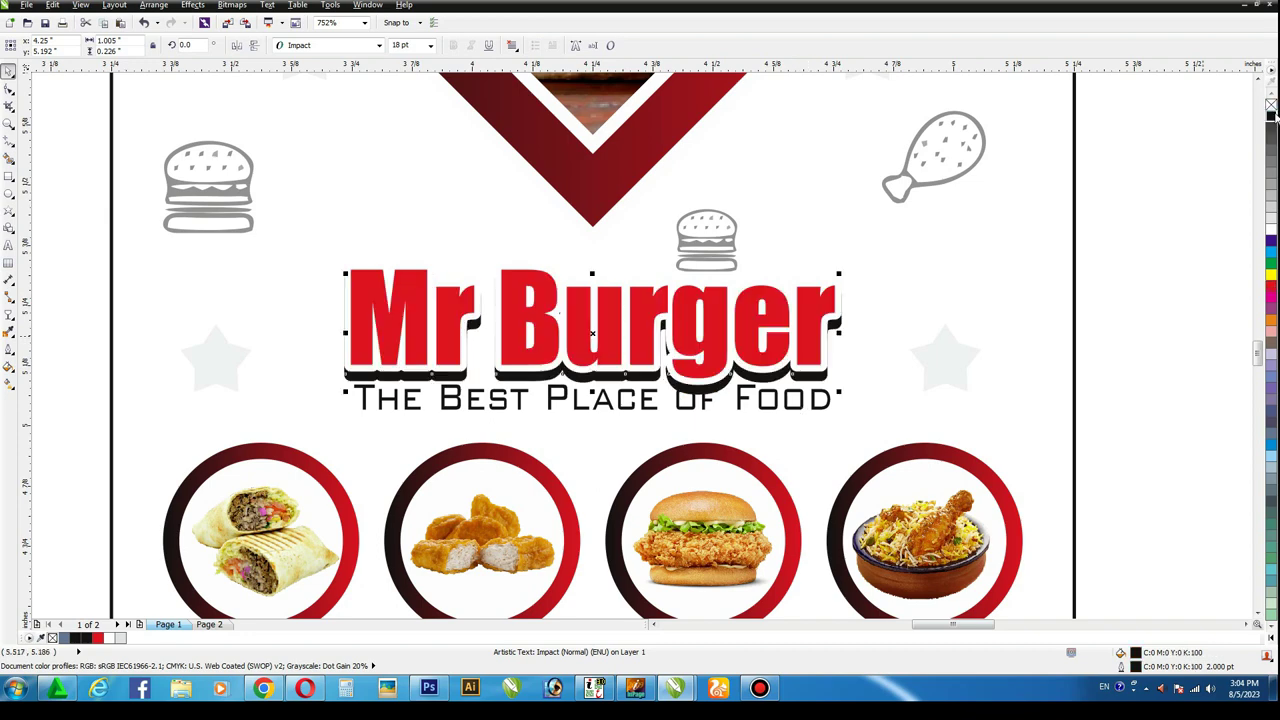
Step: Move the "The Best Place of Food" tagline down slightly so it clears the title's black shadow
left_click(776, 411)
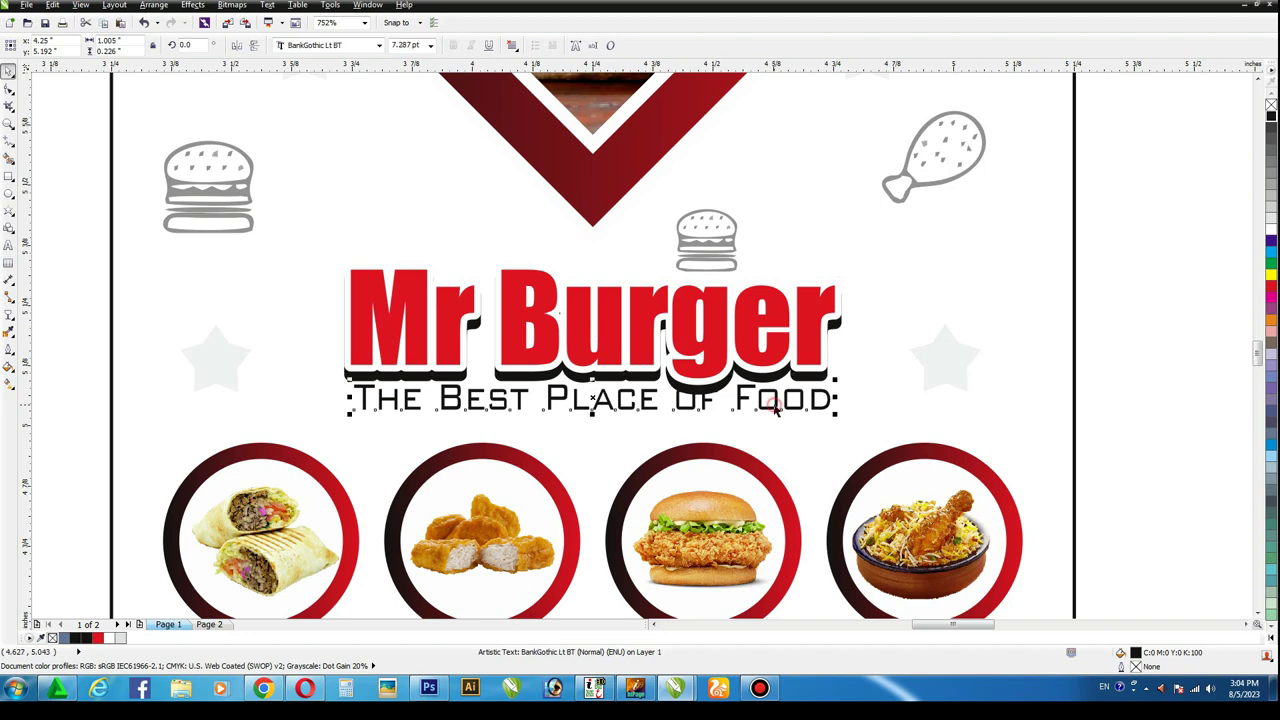
key("Down")
key("Down")
key("Down")
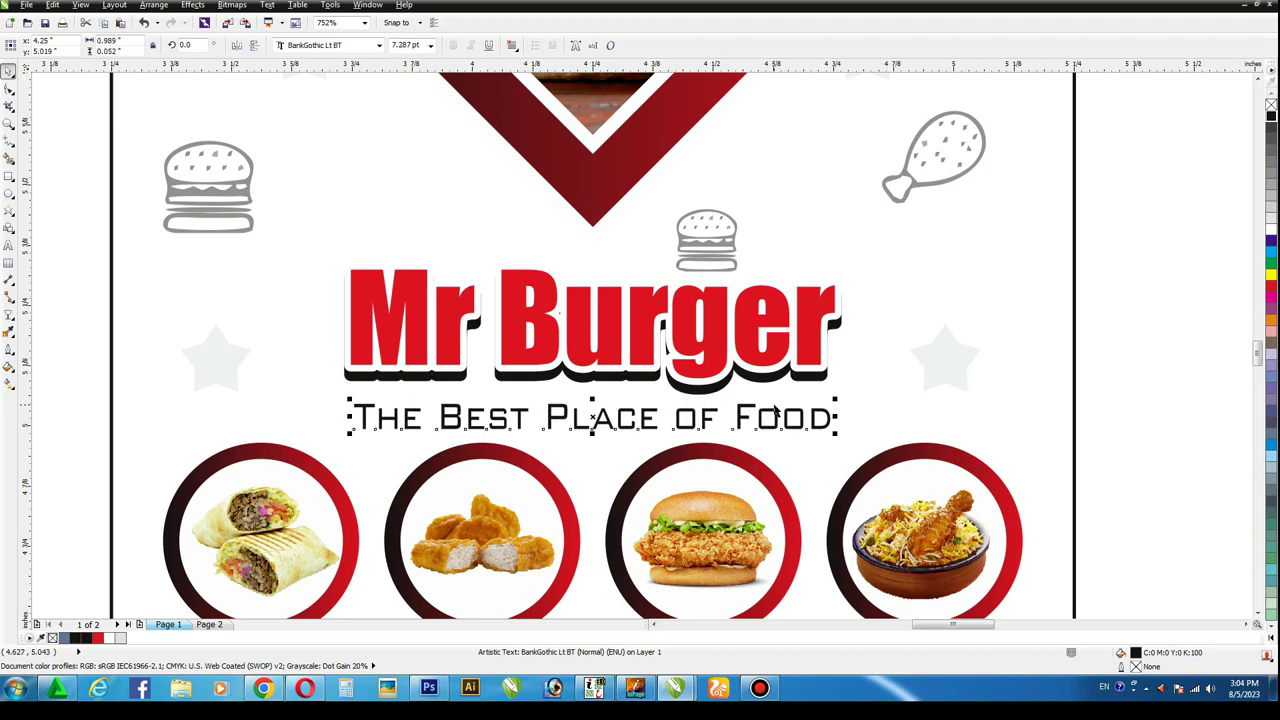
key("shift+F4")
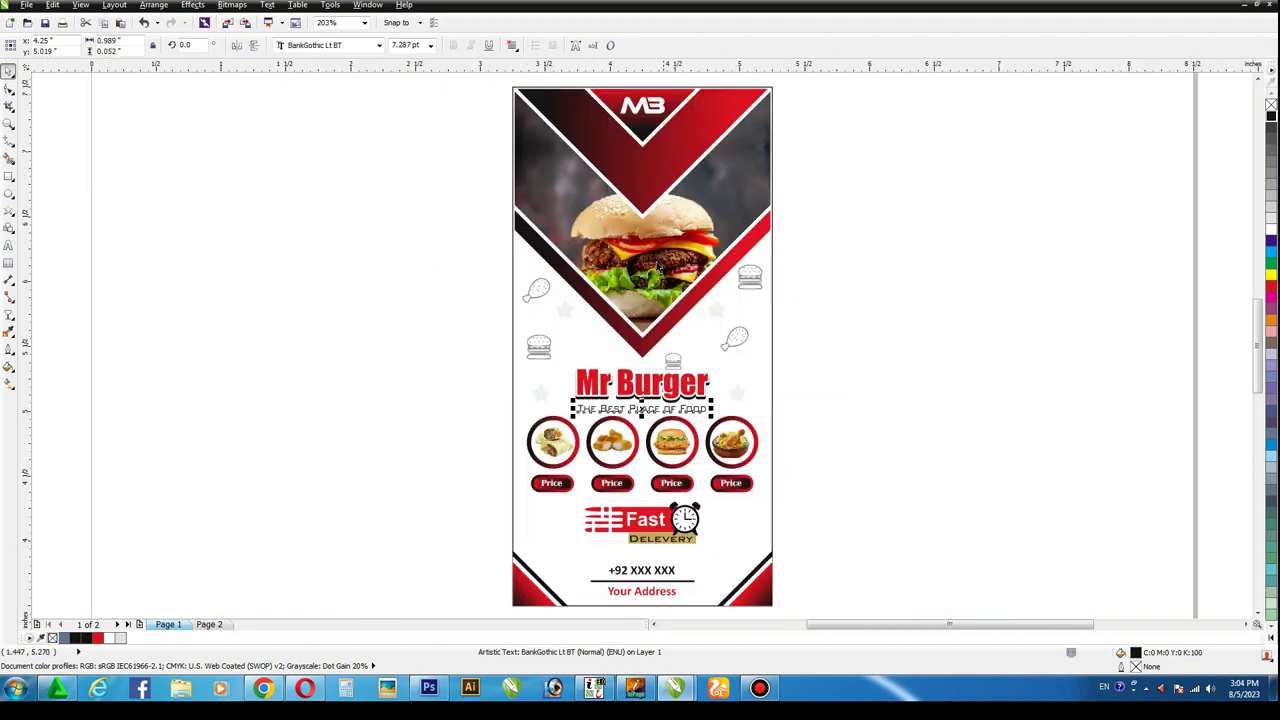
left_click(910, 220)
Step: Set up a custom fountain fill for the red "Mr Burger" text with dark red C0 M100 Y100 K30 end colours
key("z")
left_click_drag(474, 331, 822, 480)
left_click(7, 72)
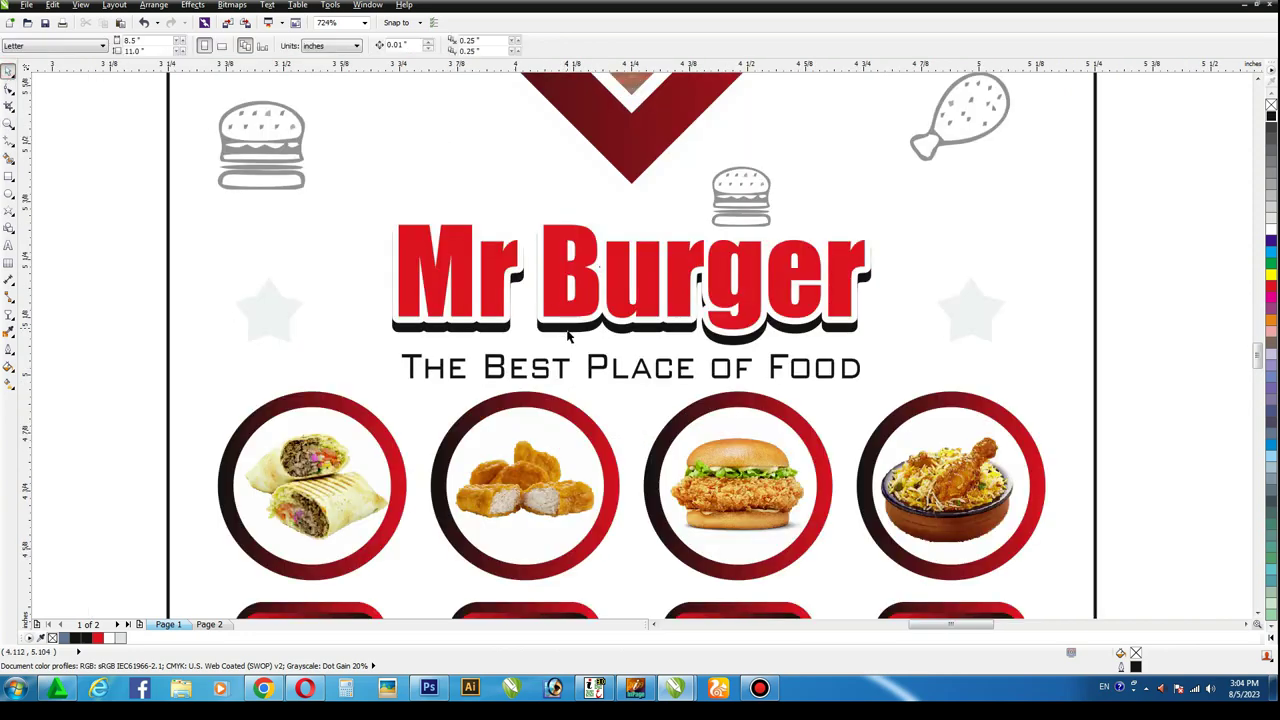
left_click(568, 322)
key("F11")
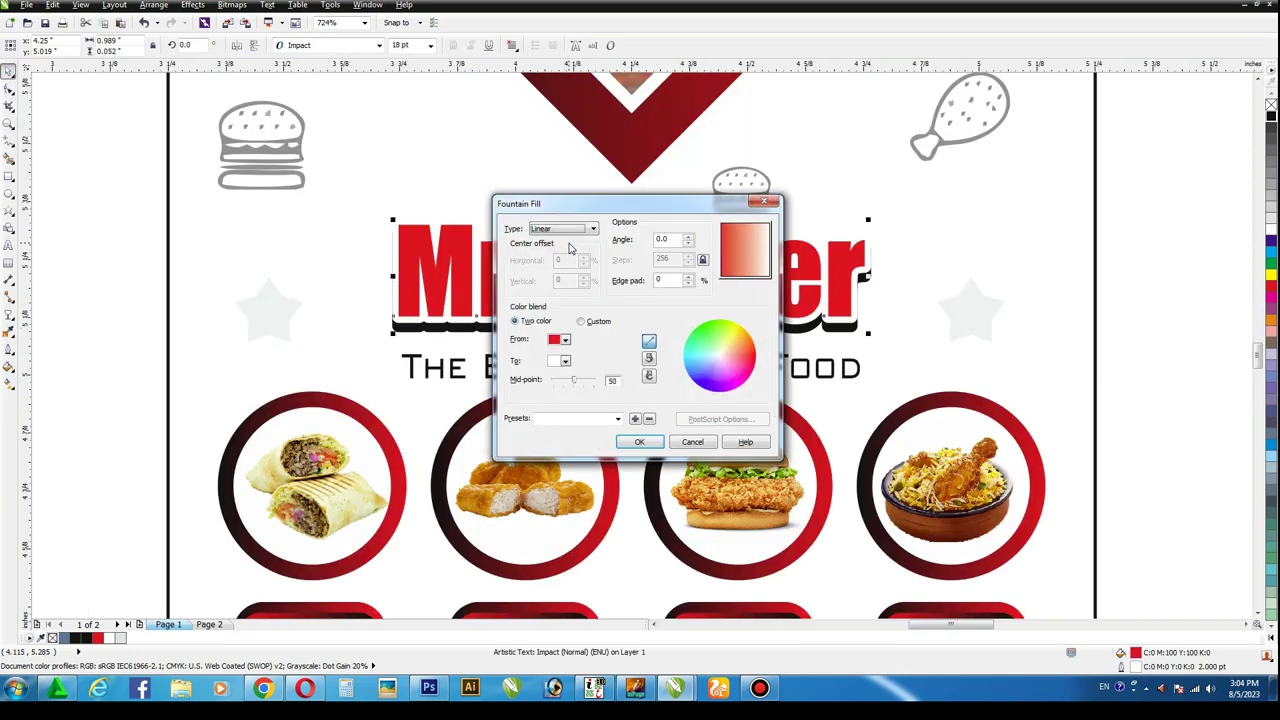
left_click(586, 322)
left_click(727, 395)
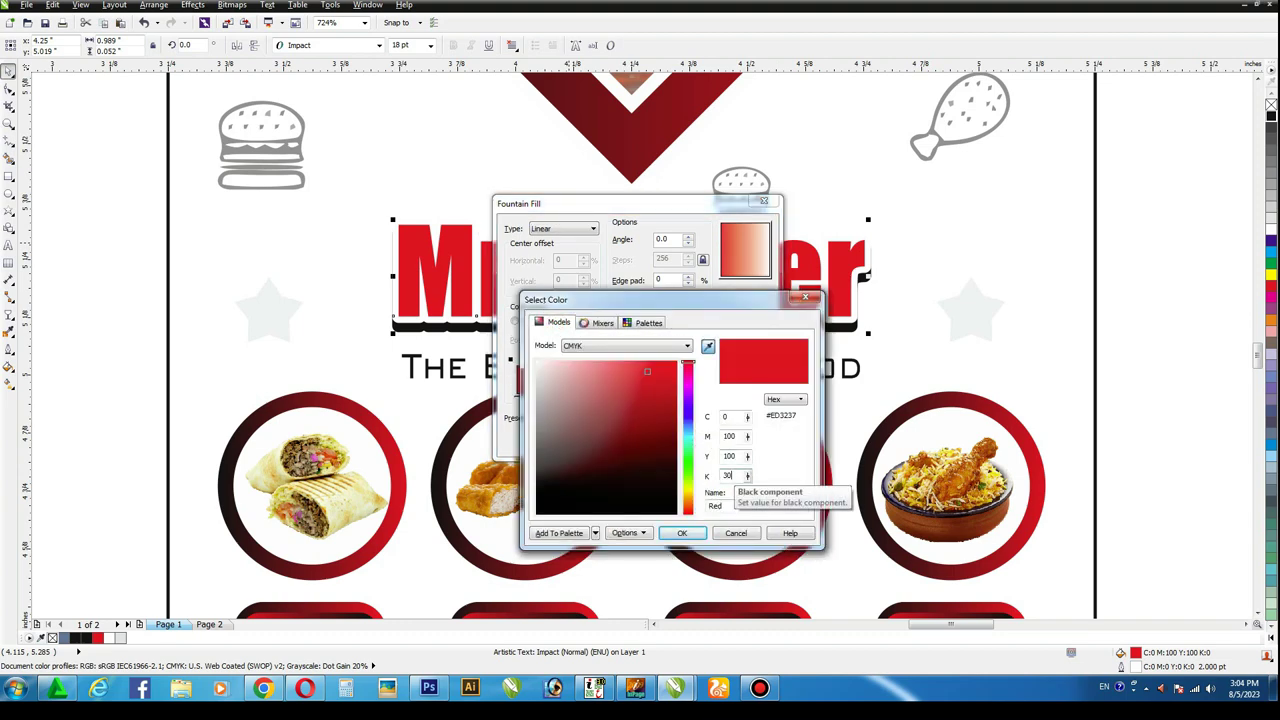
key("Return")
left_click(686, 343)
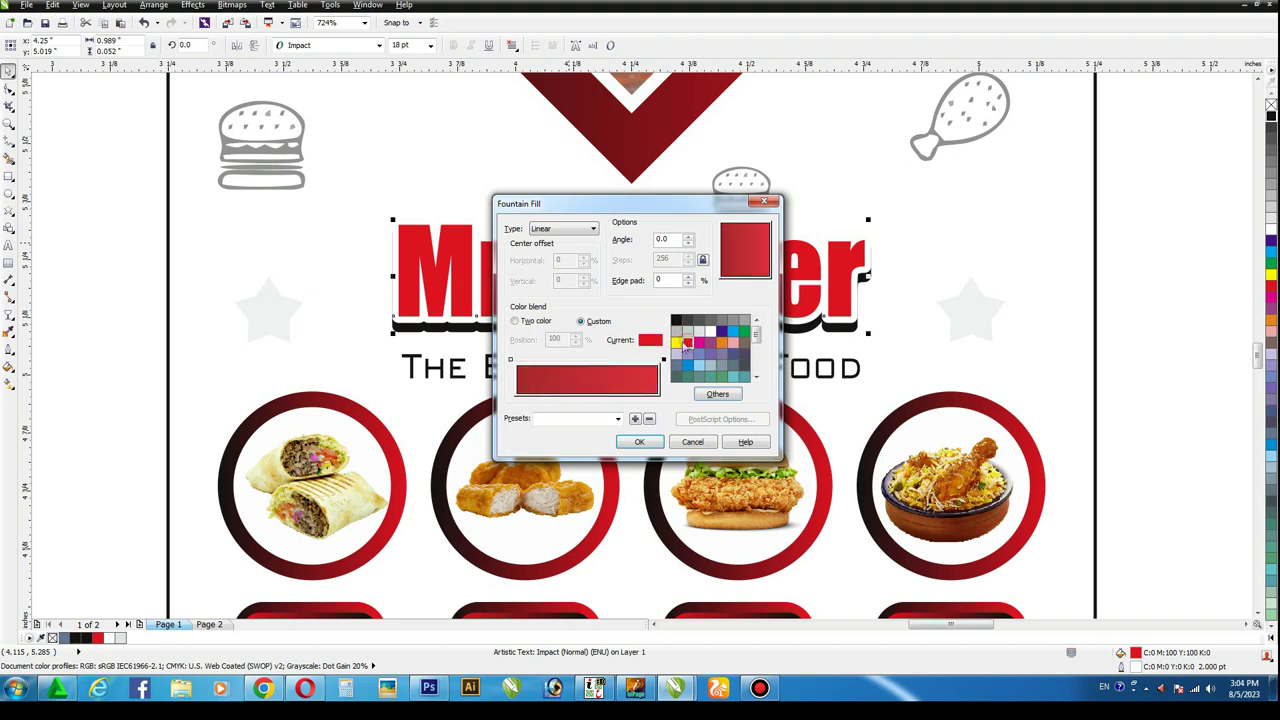
Step: Add a red colour stop at 46% to the custom blend and apply it to the title as a linear fill
double_click(583, 362)
left_click(687, 343)
left_click(563, 228)
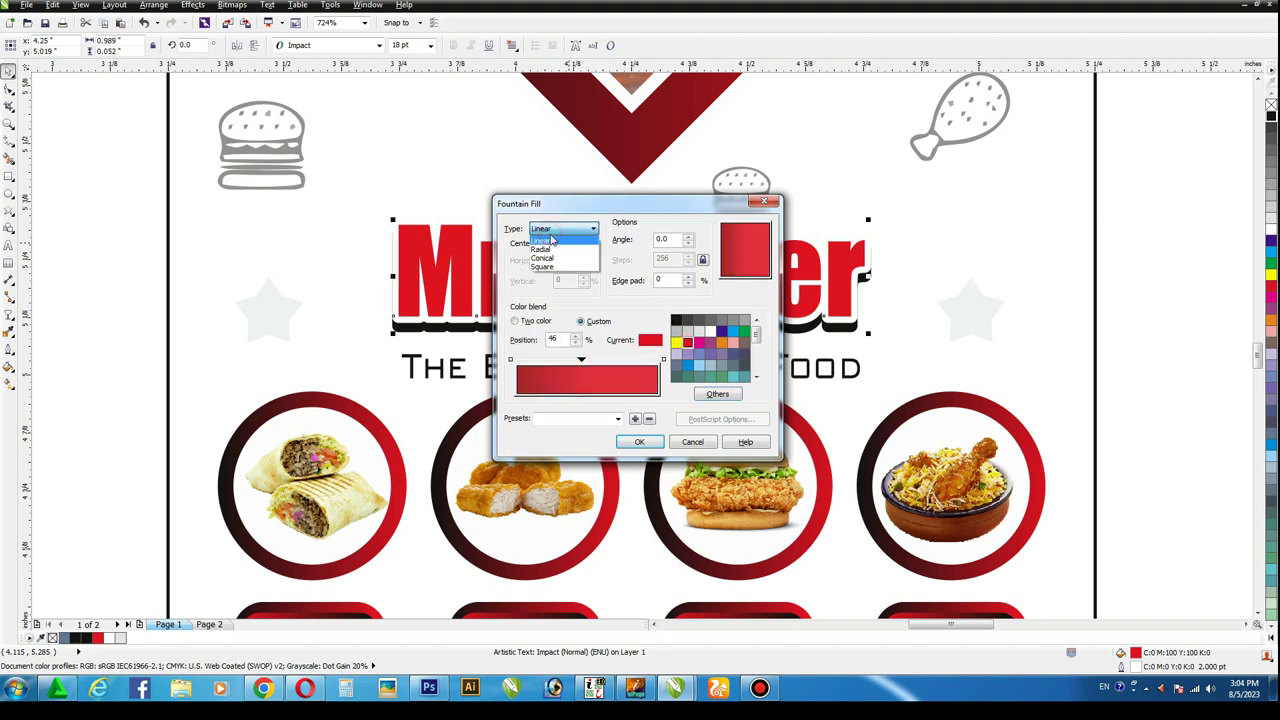
left_click(550, 245)
left_click(639, 442)
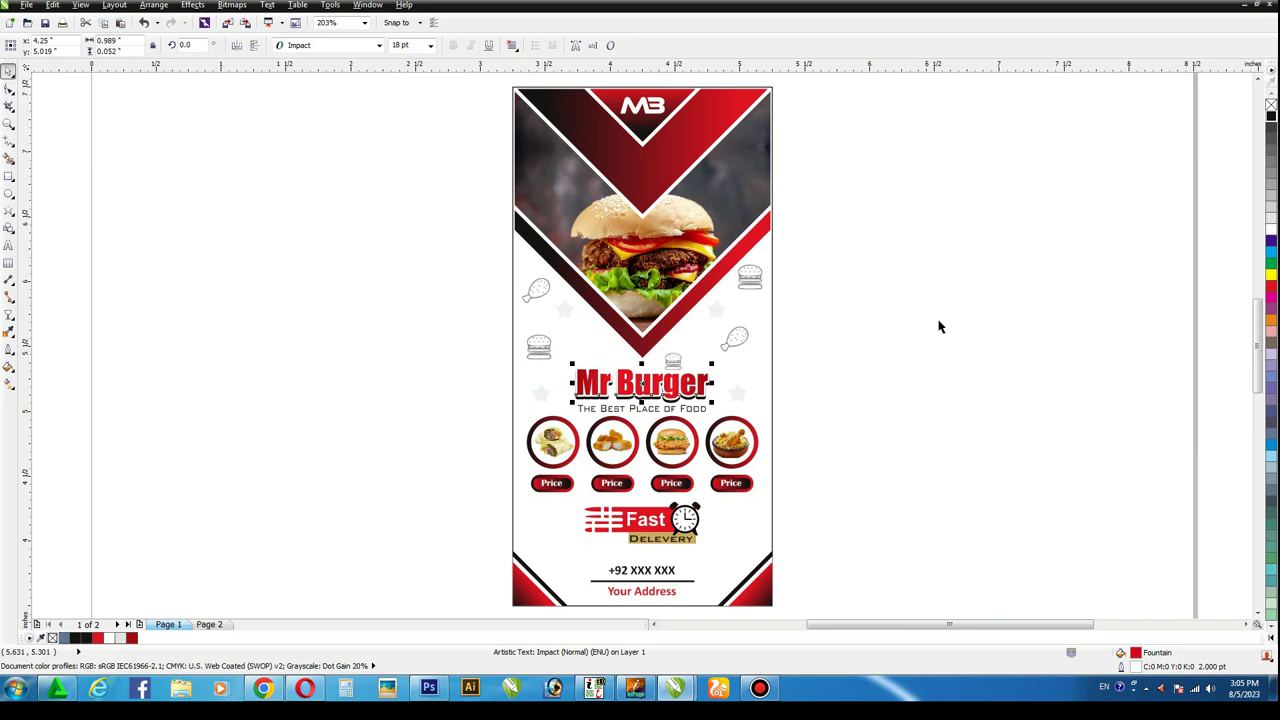
left_click(914, 257)
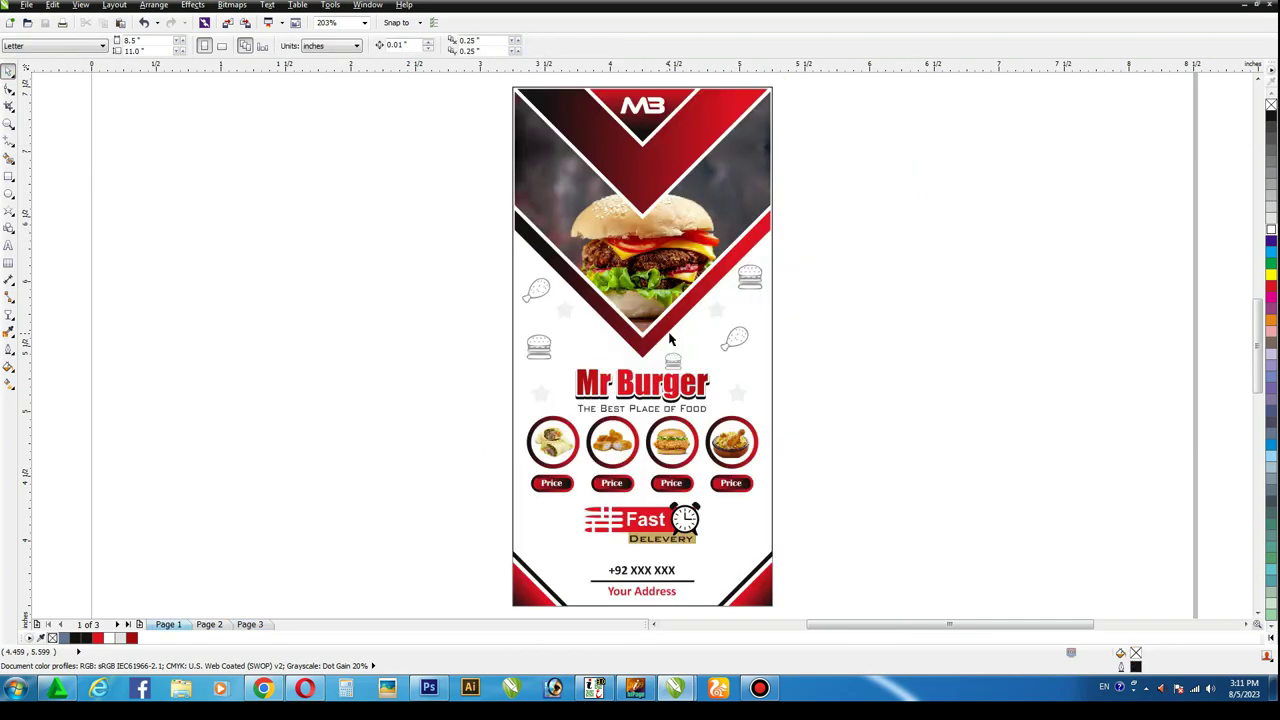
Step: Paste the assorted fast-food photo onto the page and PowerClip it inside the card rectangle
key("ctrl+v")
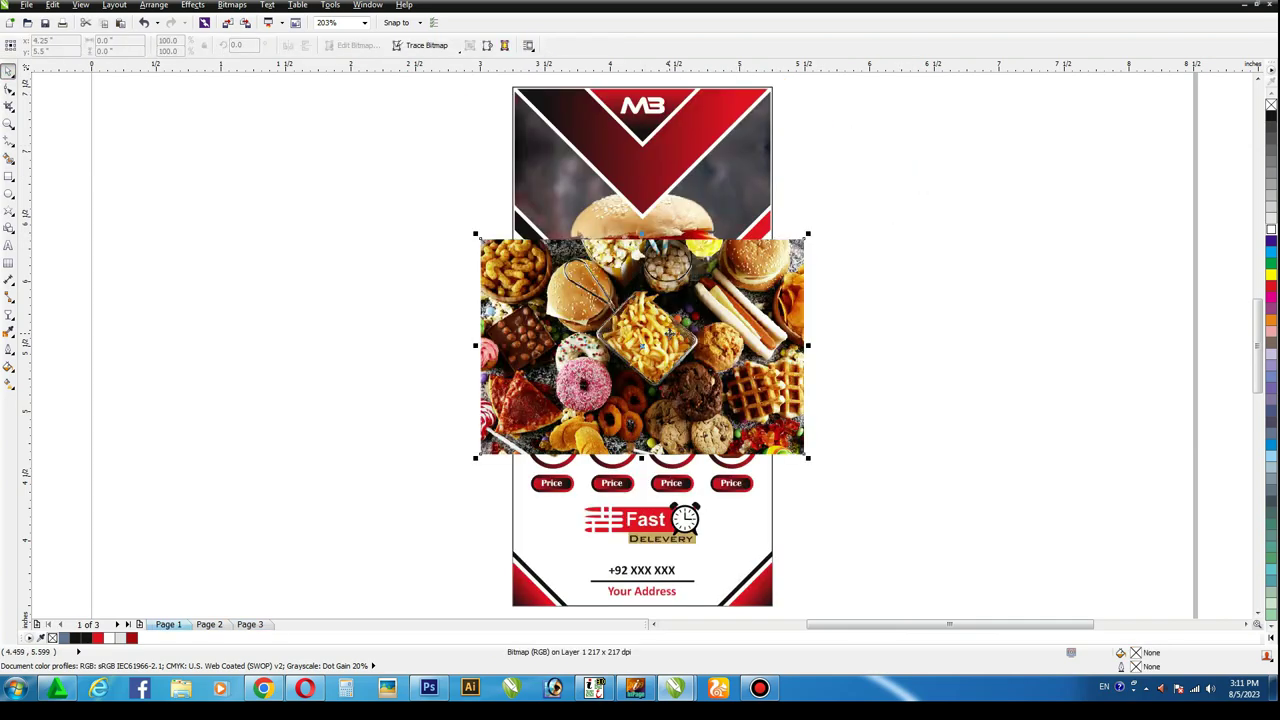
left_click(193, 5)
mouse_move(214, 191)
left_click(320, 191)
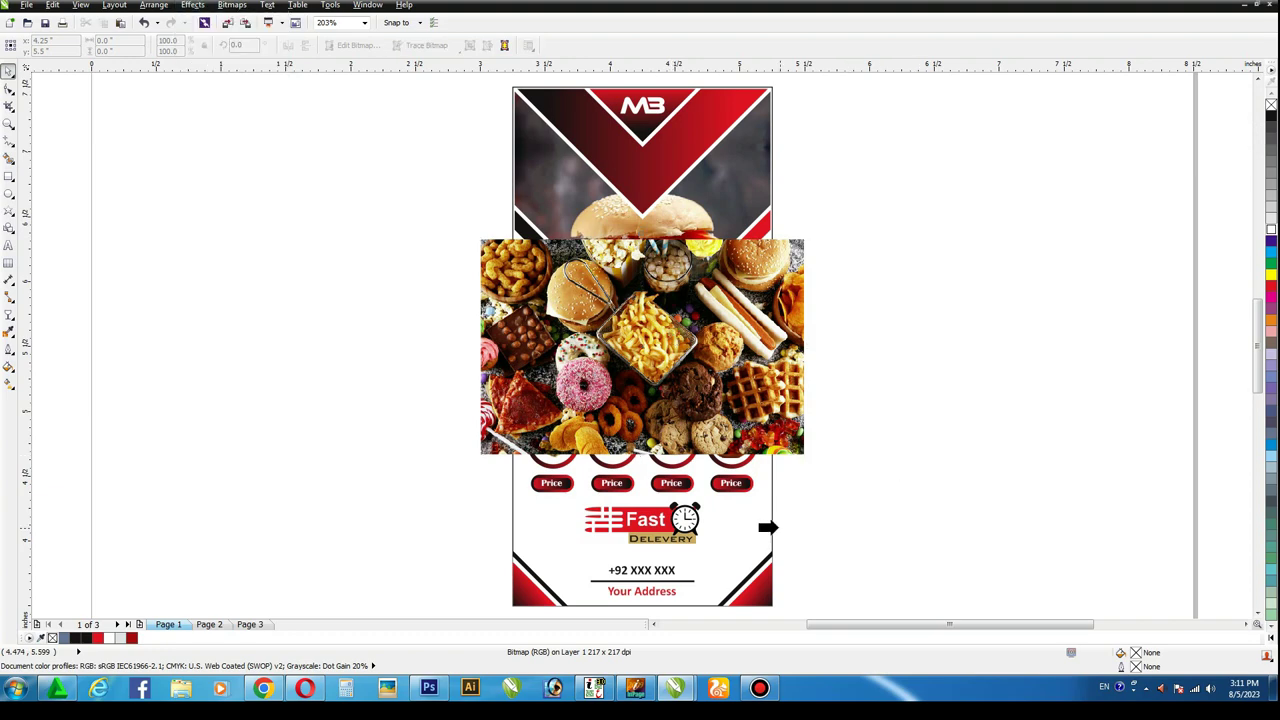
left_click(777, 529)
left_click(638, 371)
left_click(757, 519)
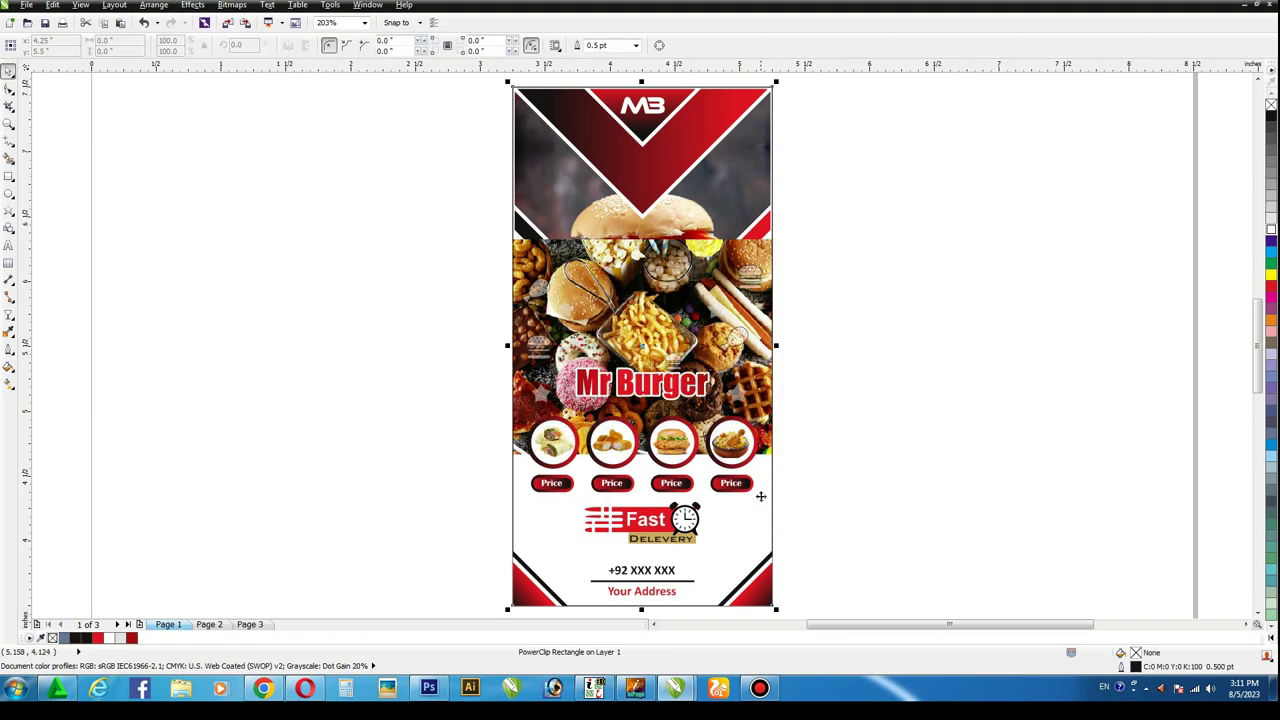
Step: Edit the card's PowerClip contents and place the food photo inside the upper red chevron
left_click(760, 499, "ctrl")
left_click(796, 304)
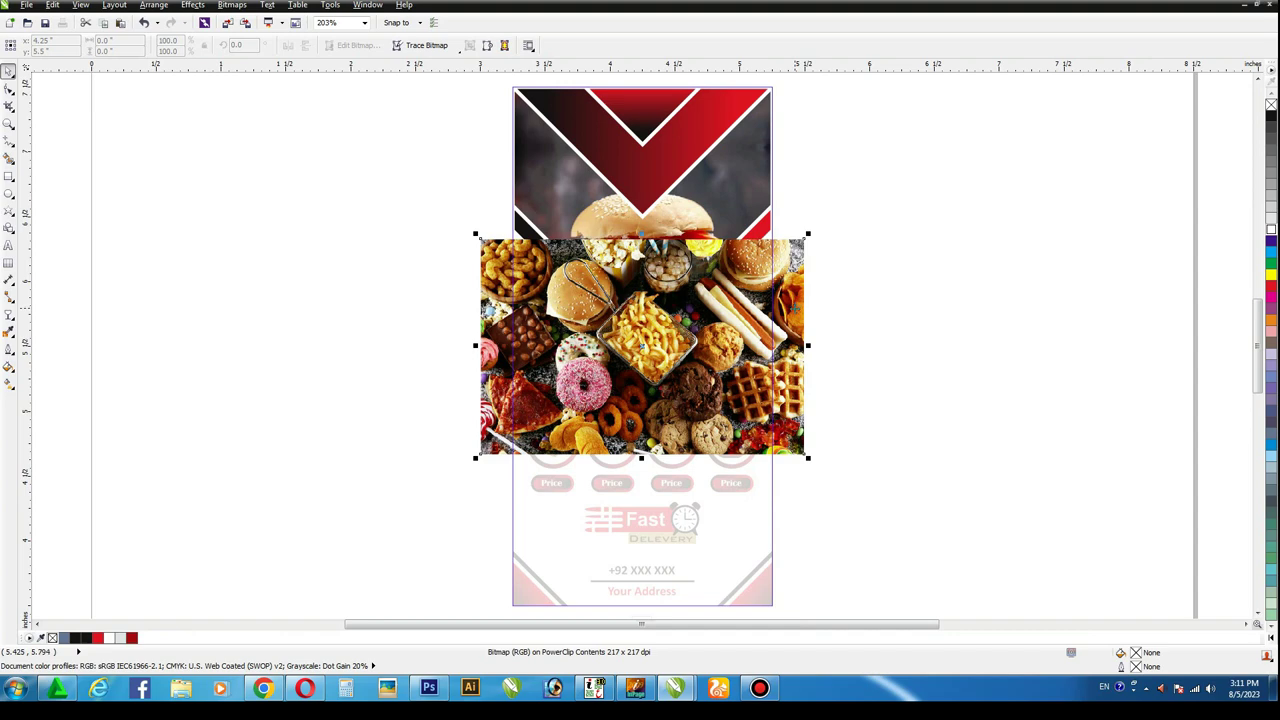
key("alt+c")
key("w")
key("p")
left_click(677, 156)
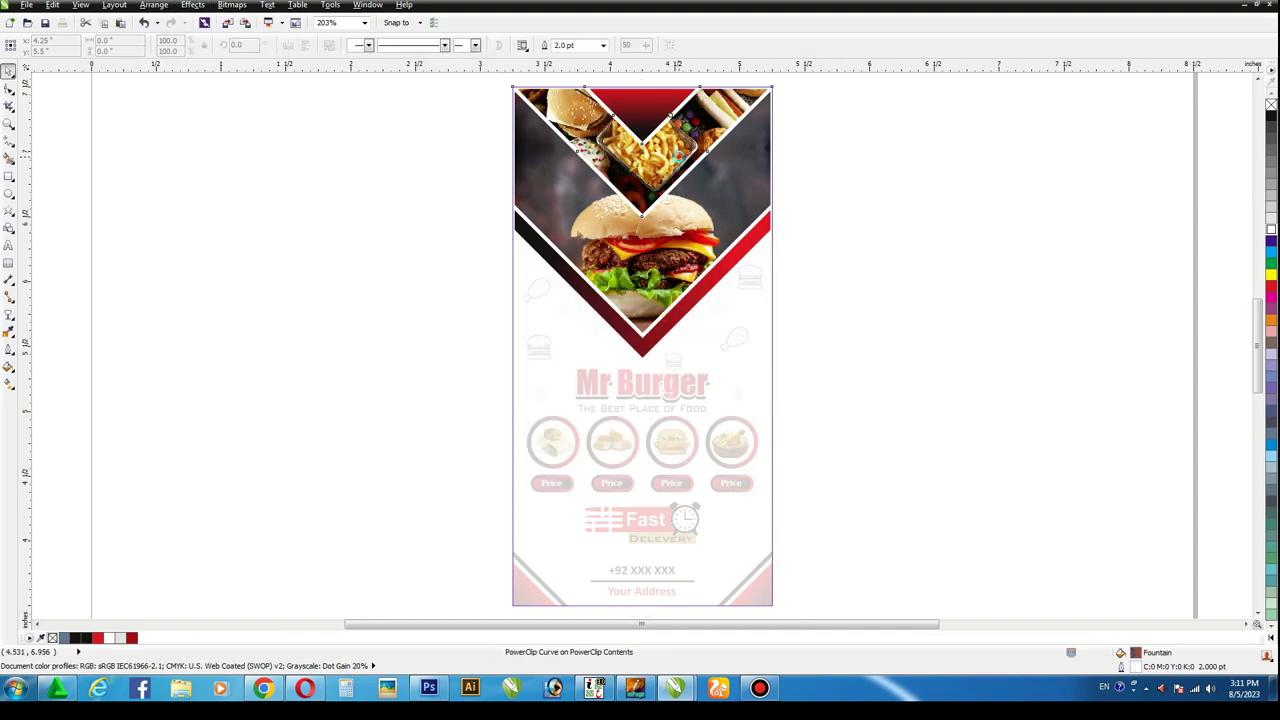
Step: Scale the food photo inside the upper chevron down to about 2.181 × 1.454 in
left_click(679, 156, "ctrl")
scroll(1260, 84, "up", 3)
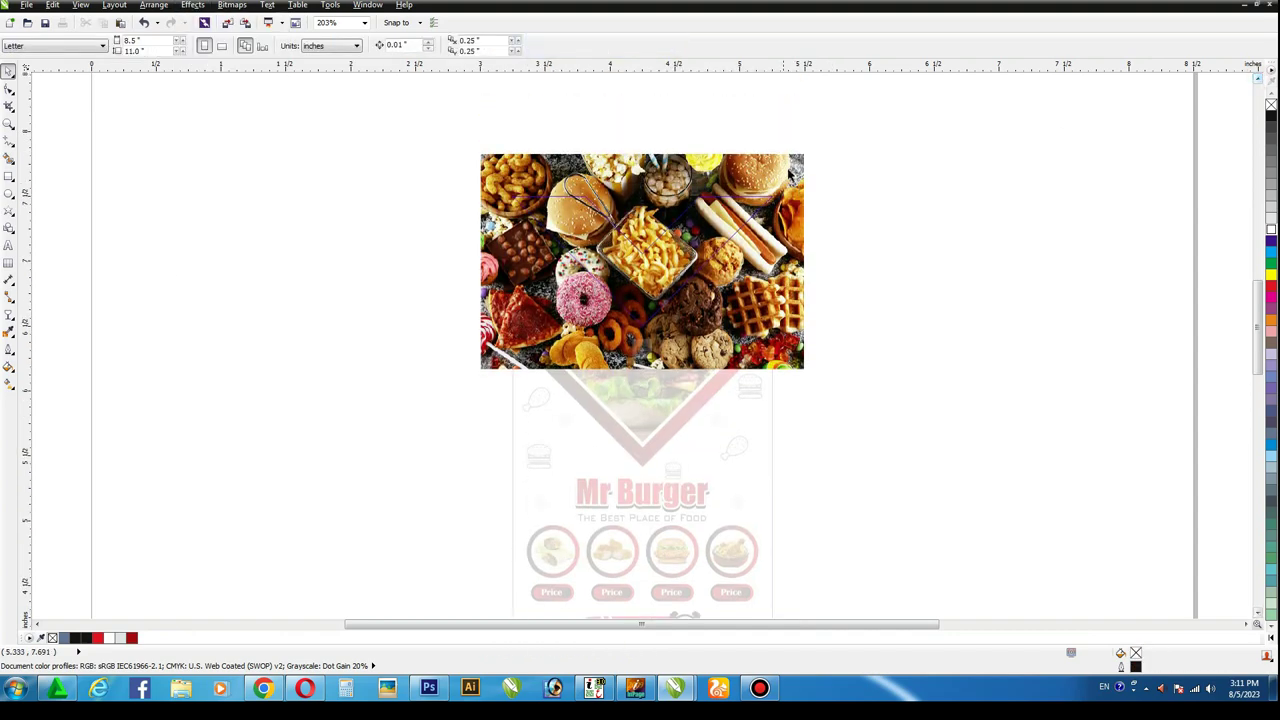
left_click(795, 170)
left_click_drag(803, 153, 786, 163)
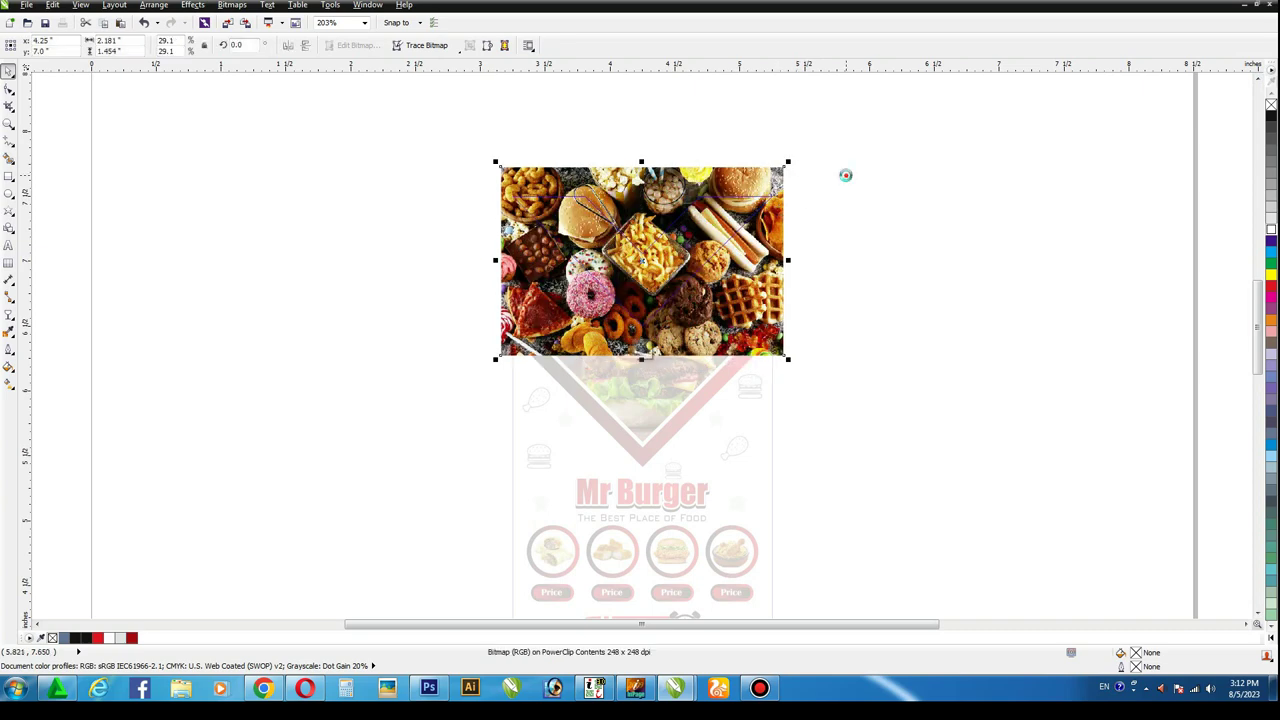
left_click(846, 177, "ctrl")
Step: Nudge the food photo down and slightly left inside the chevron, and finish editing the PowerClip contents
left_click(770, 200, "ctrl")
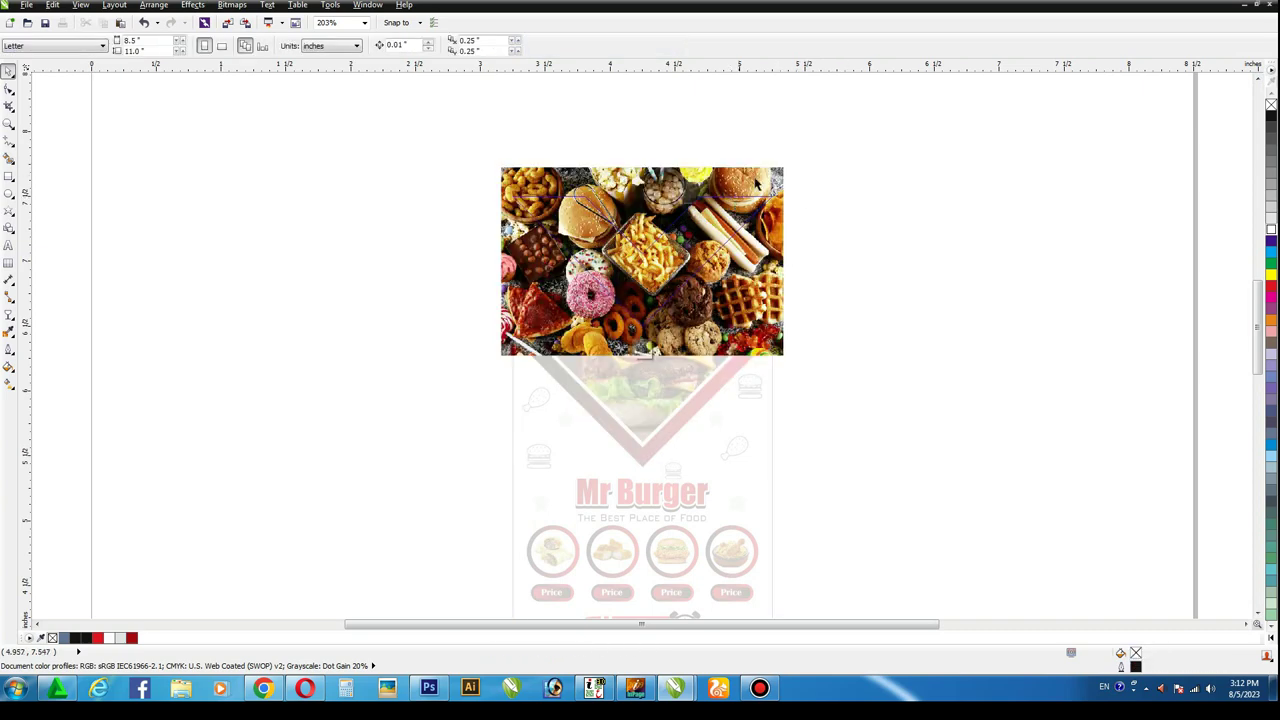
left_click(762, 174)
key("Down")
key("Down")
key("Down")
key("Down")
key("Down")
key("Down")
key("Down")
key("Down")
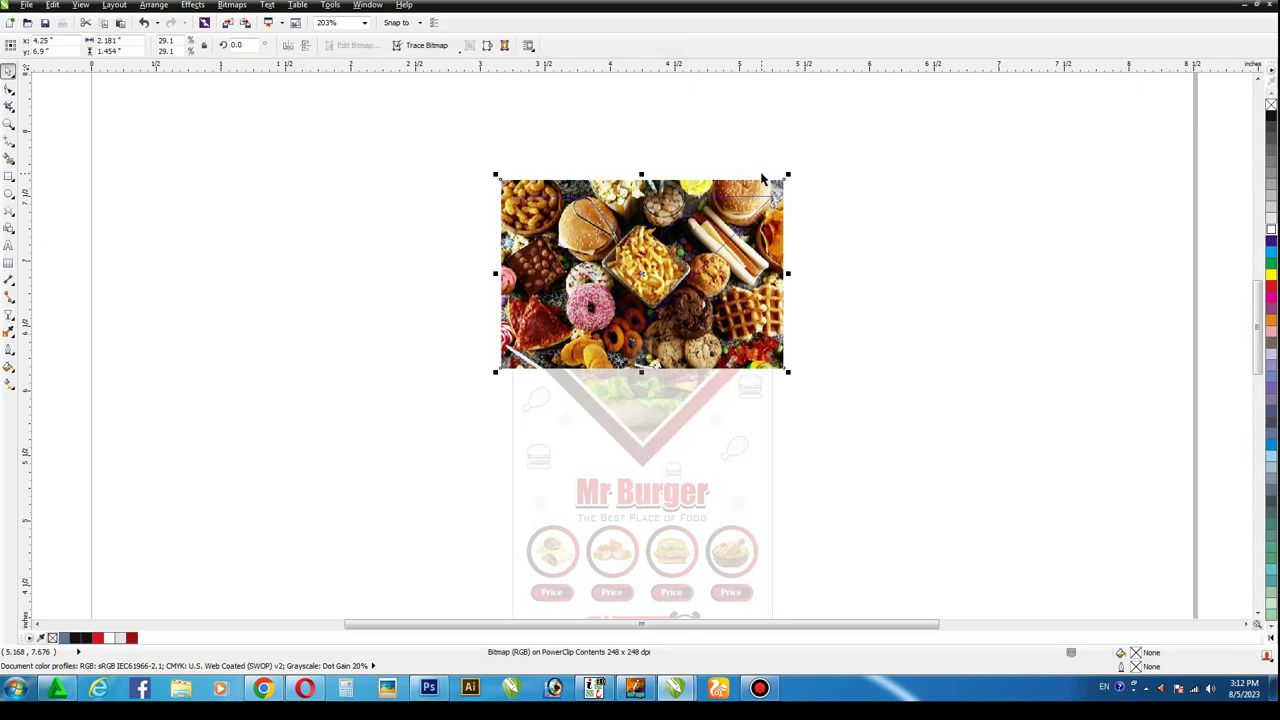
key("Left")
key("Down")
key("Down")
key("Down")
key("Down")
key("Down")
key("Down")
key("Left")
key("Left")
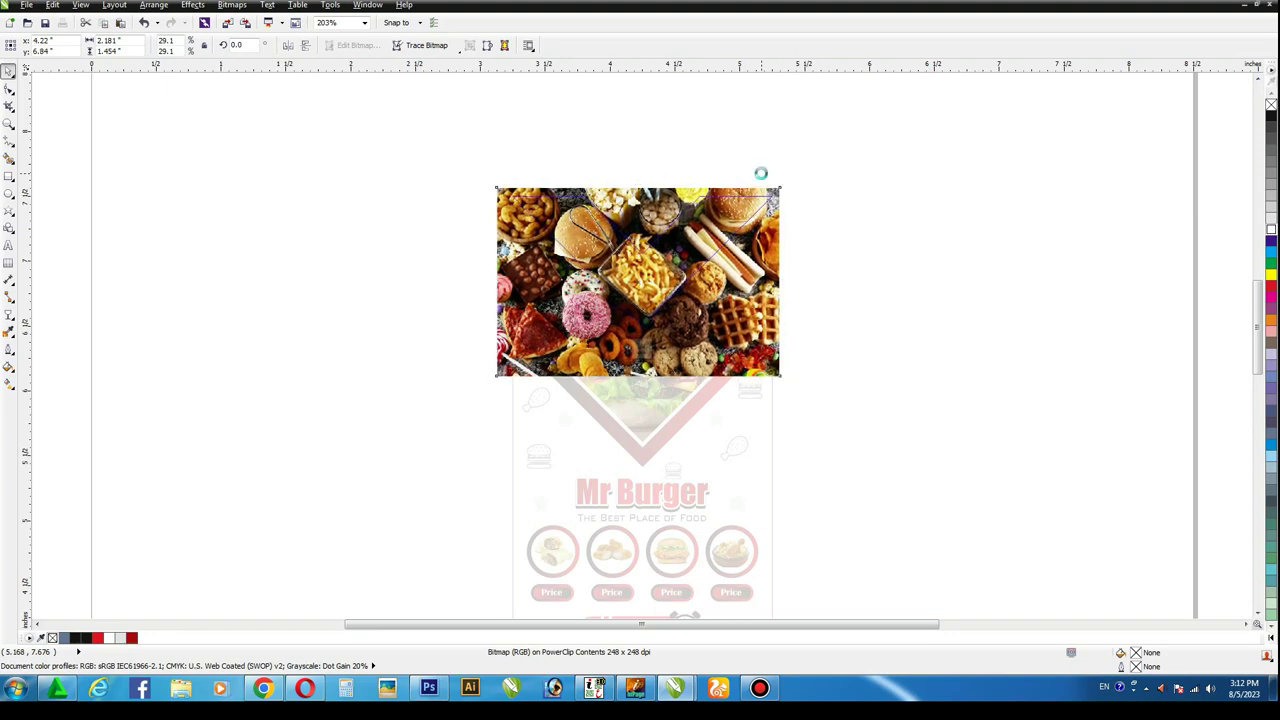
key("Down")
key("Down")
left_click(907, 177, "ctrl")
left_click(876, 178)
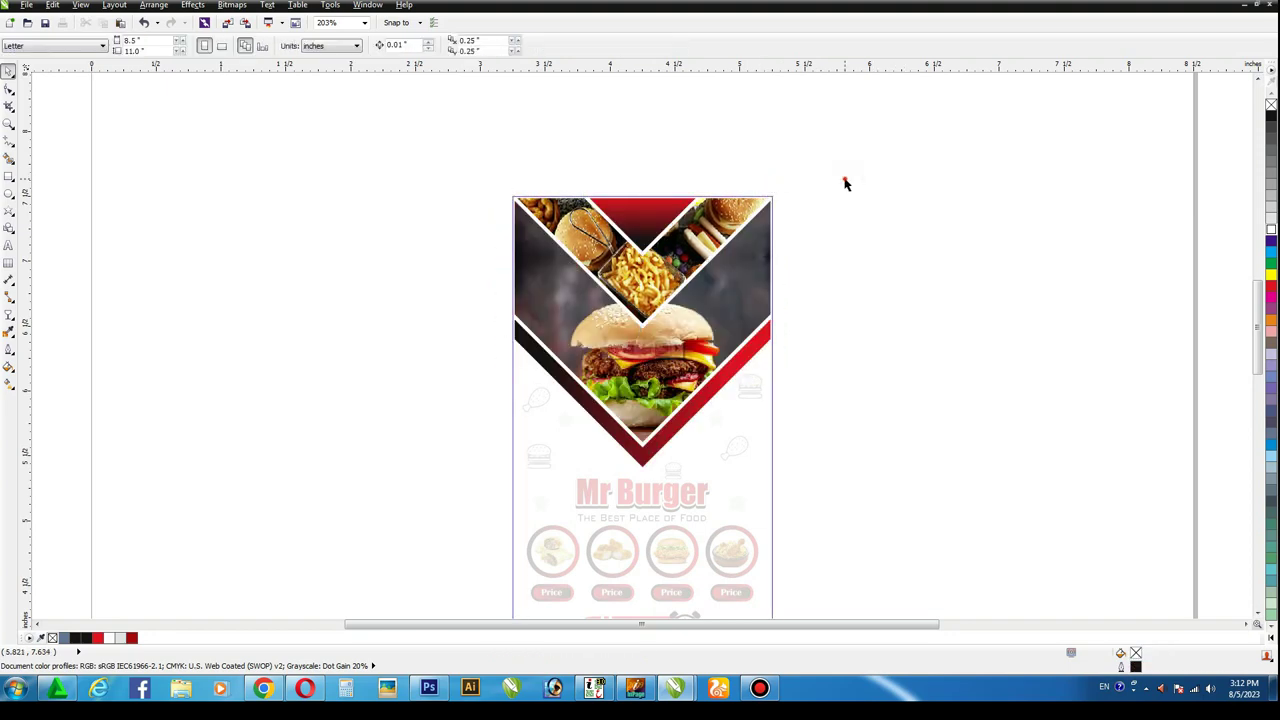
key("F4")
left_click(883, 205, "ctrl")
left_click(884, 202)
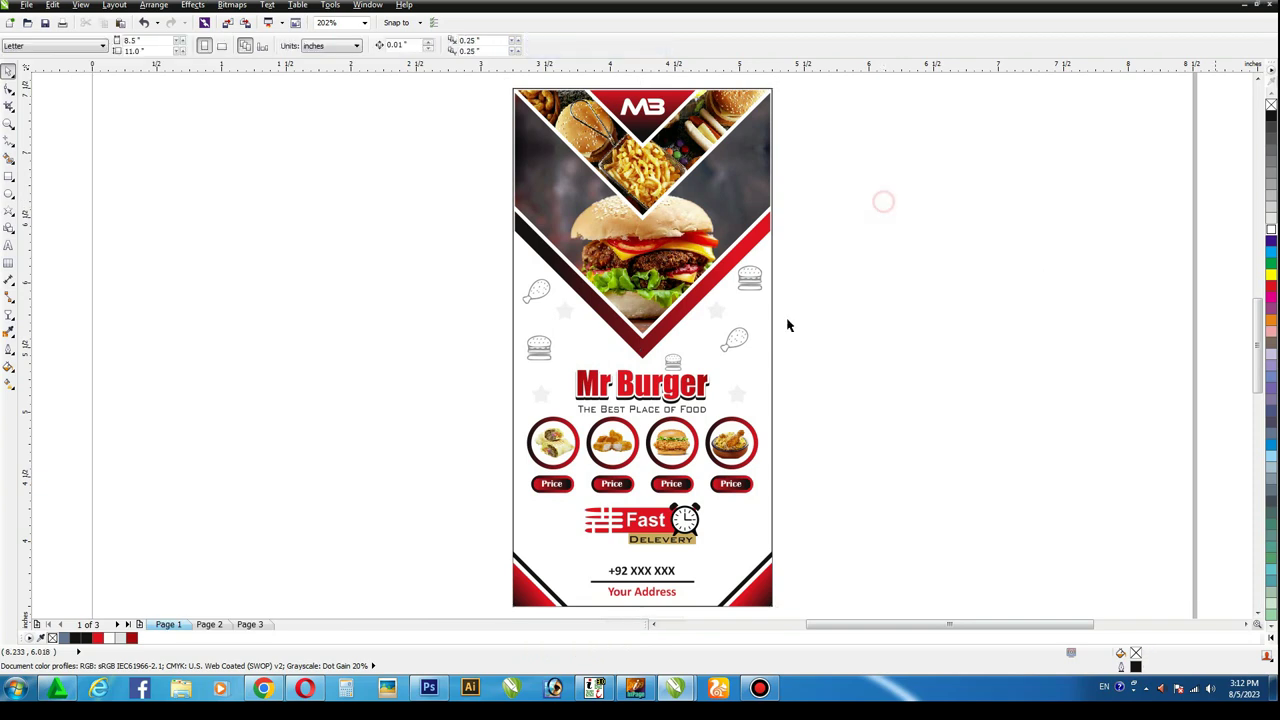
key("z")
left_click_drag(786, 474, 829, 600)
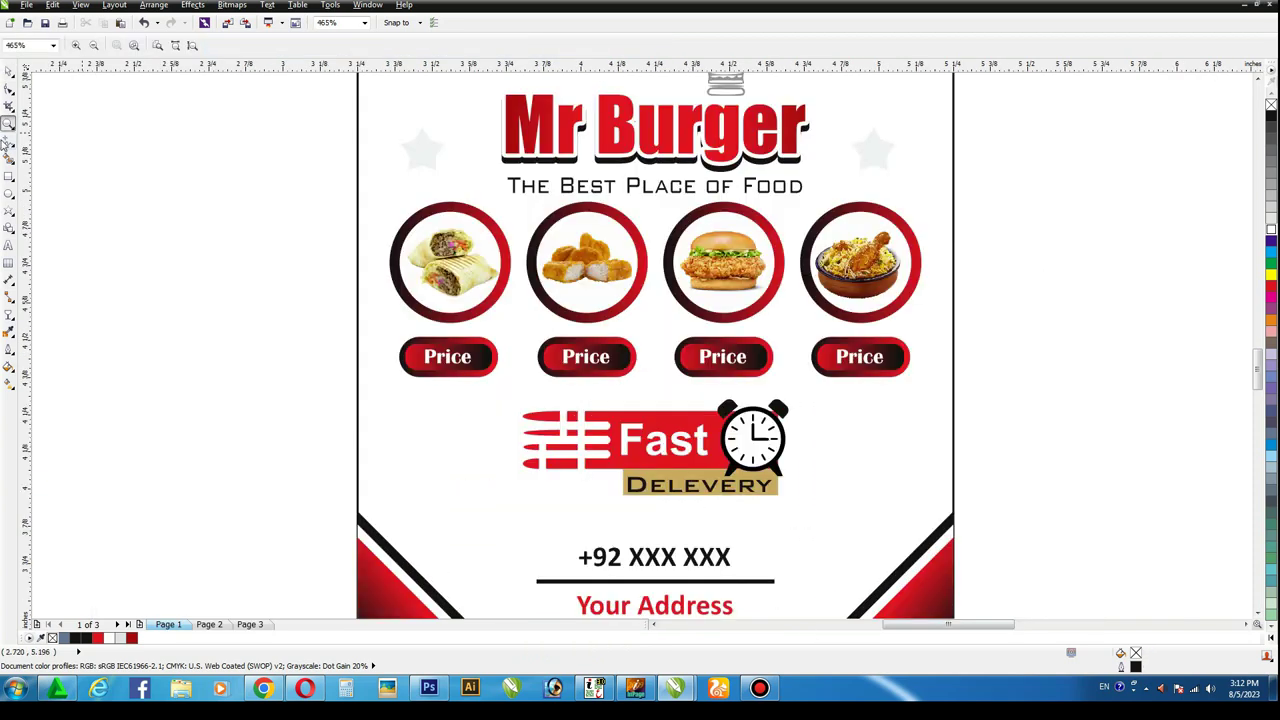
left_click(9, 72)
left_click_drag(938, 373, 1033, 505)
key("Up")
key("Up")
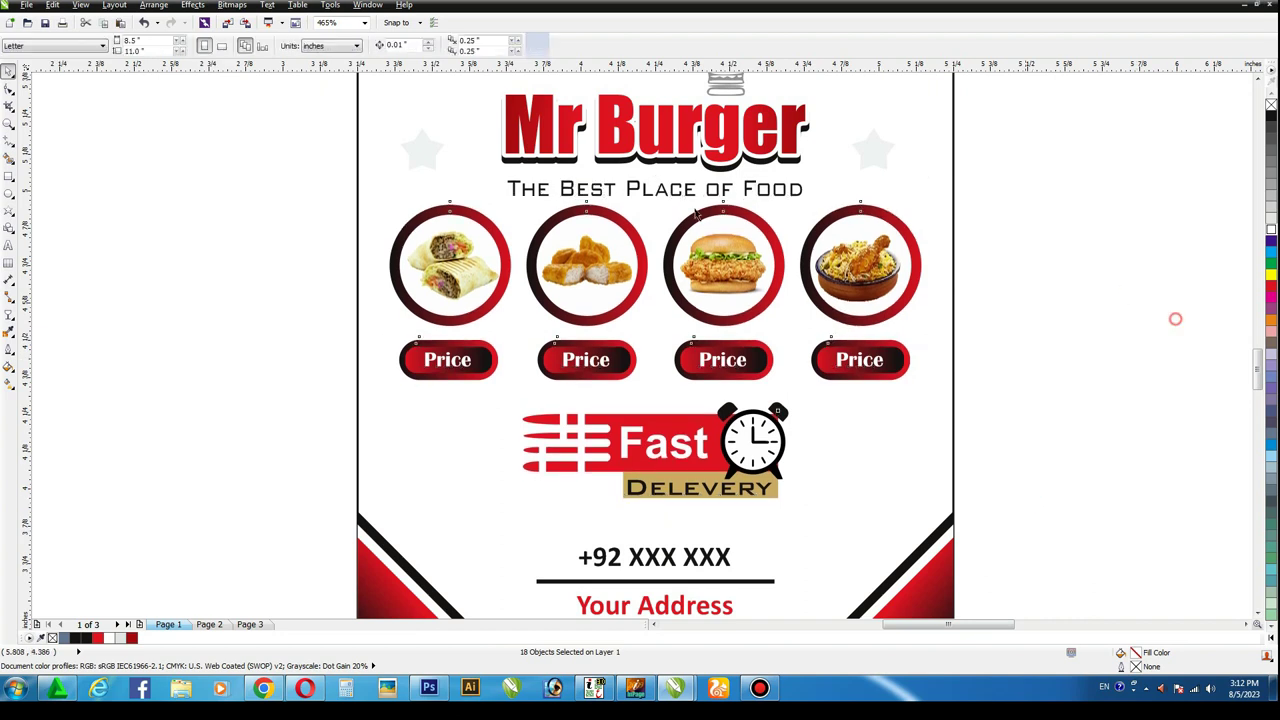
Step: Nudge the food rings, price labels and Fast Delevery badge down together by 0.05 in, leaving out the tagline
left_click_drag(271, 177, 1058, 521)
key("Down")
key("Down")
key("Down")
key("Down")
key("Down")
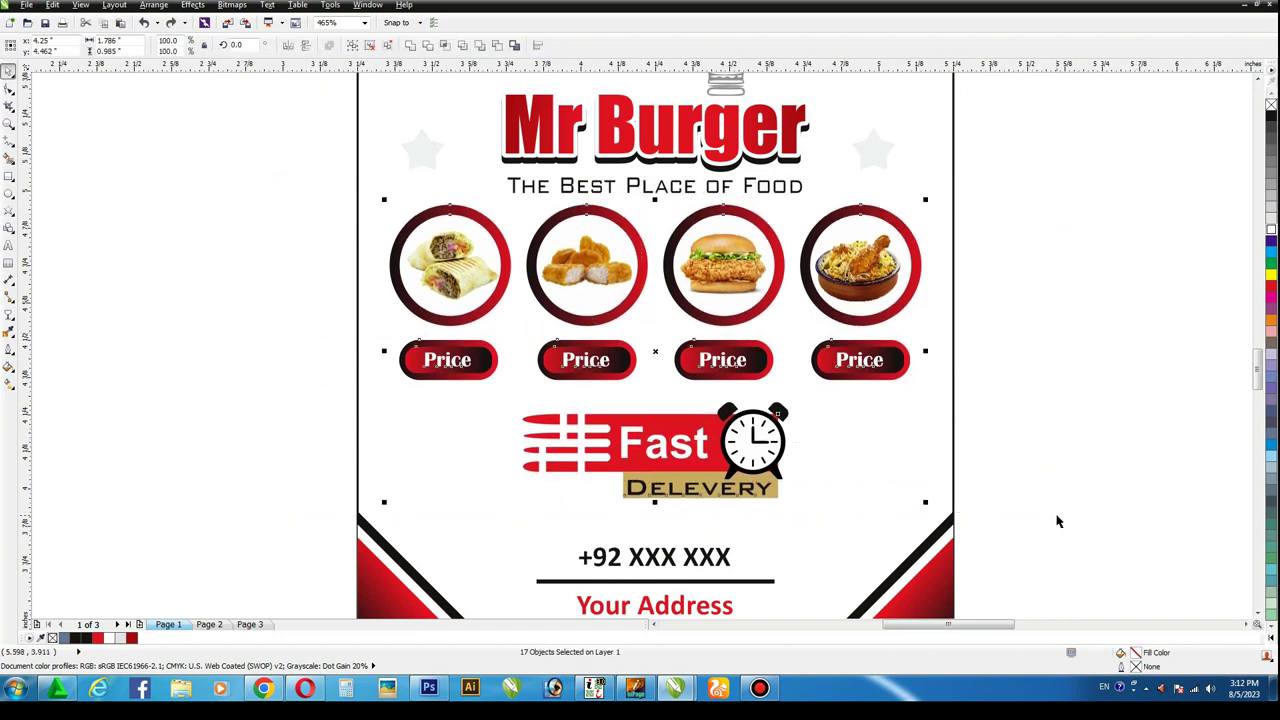
left_click(1095, 465)
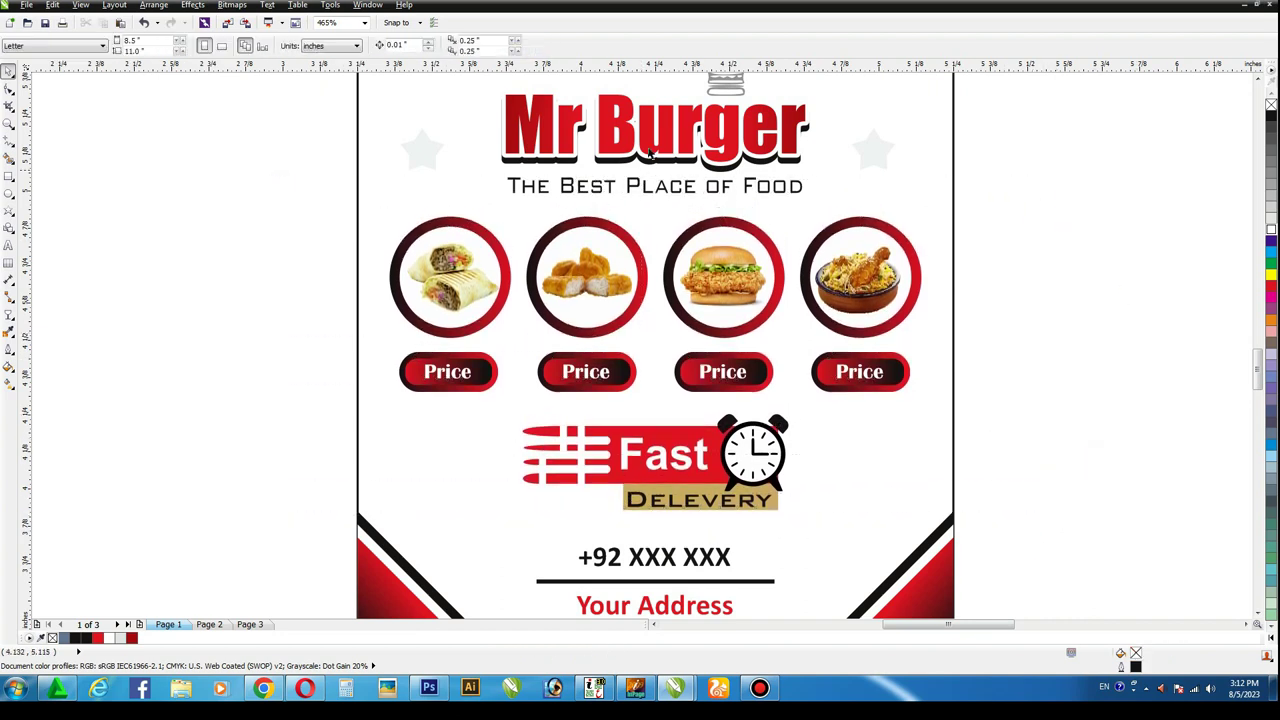
Step: Enlarge the title, its shadow, the tagline and the small burger icon together to about 1.307 × 0.595 in and nudge them up
scroll(1029, 163, "up", 2)
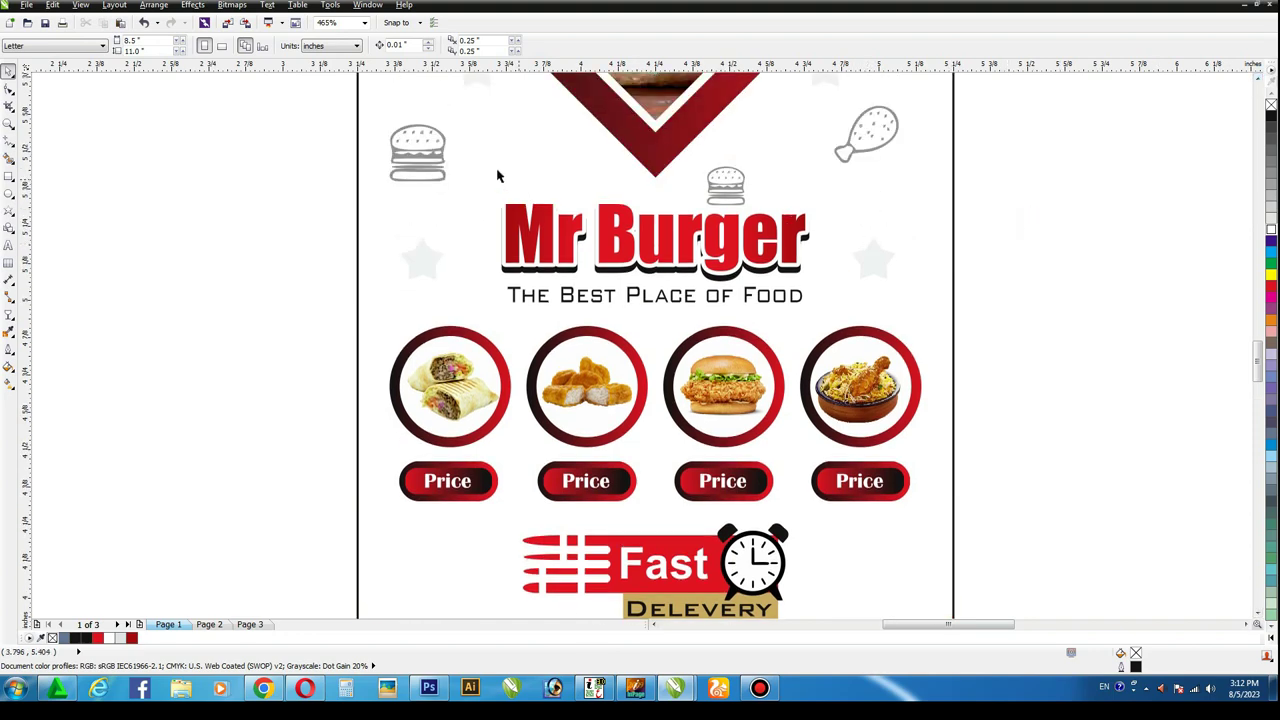
left_click_drag(460, 154, 855, 327)
key("Up")
key("Up")
key("Left")
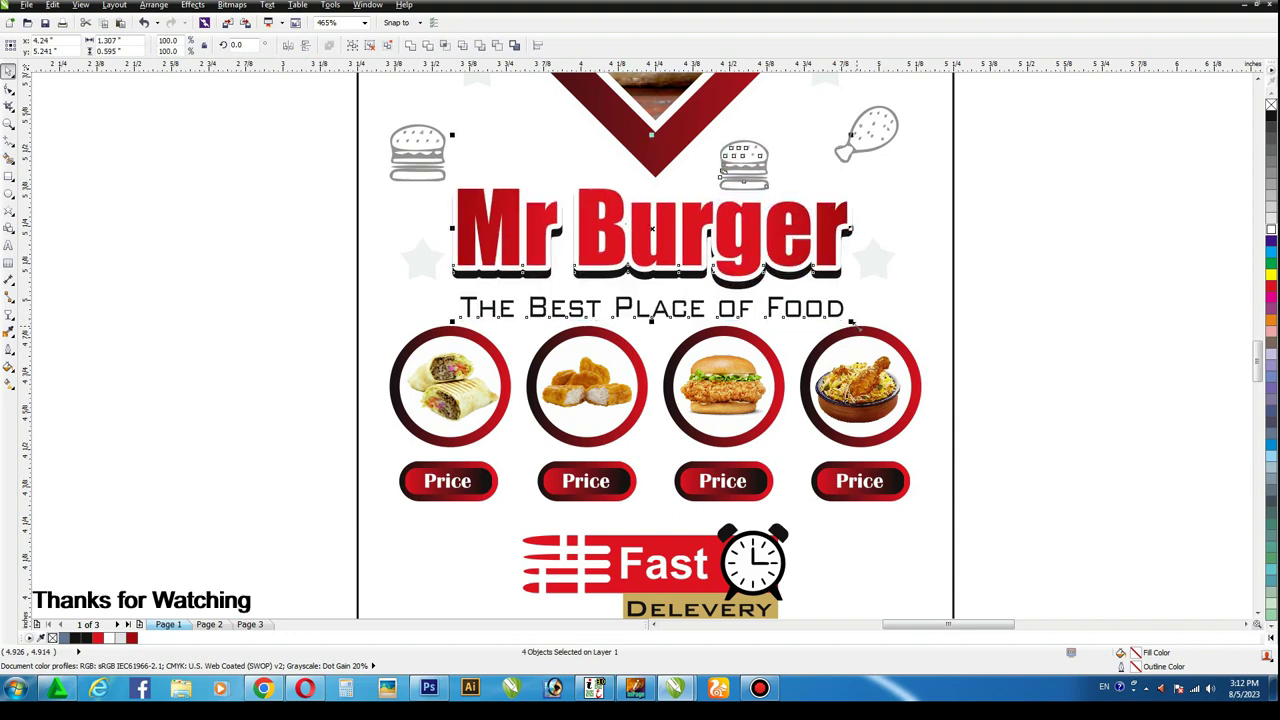
key("Right")
left_click(1023, 257)
key("F4")
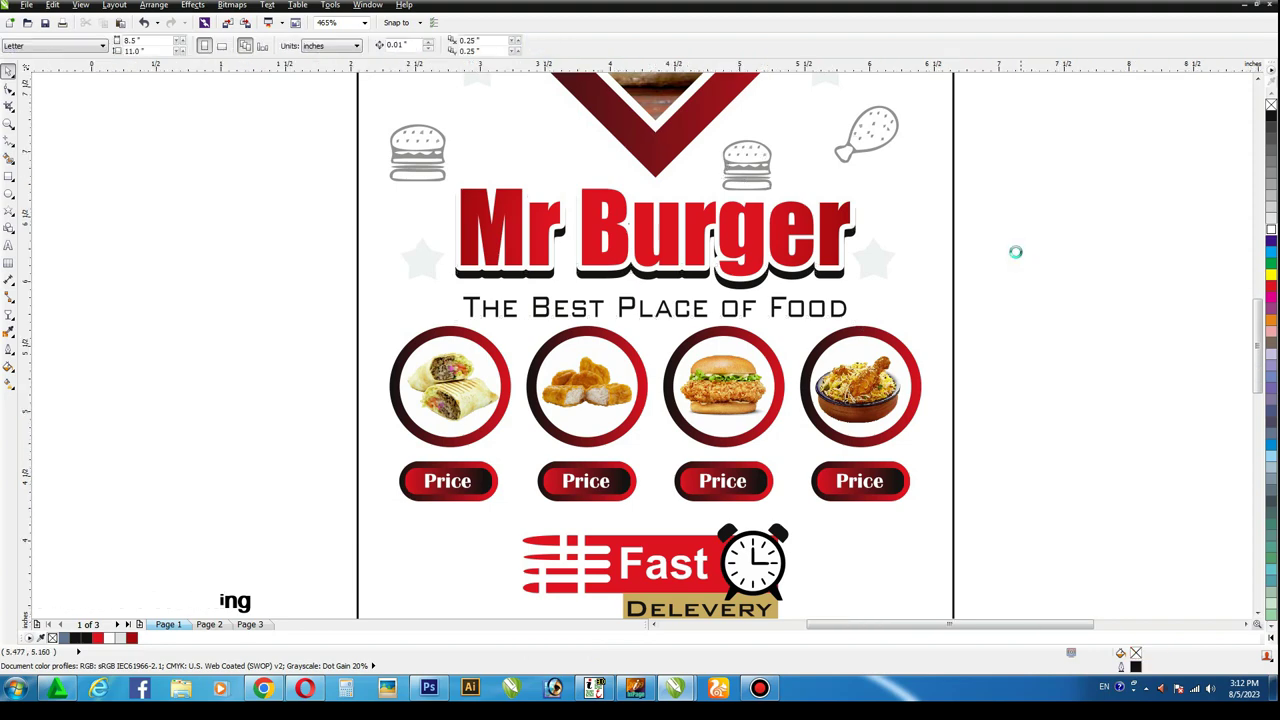